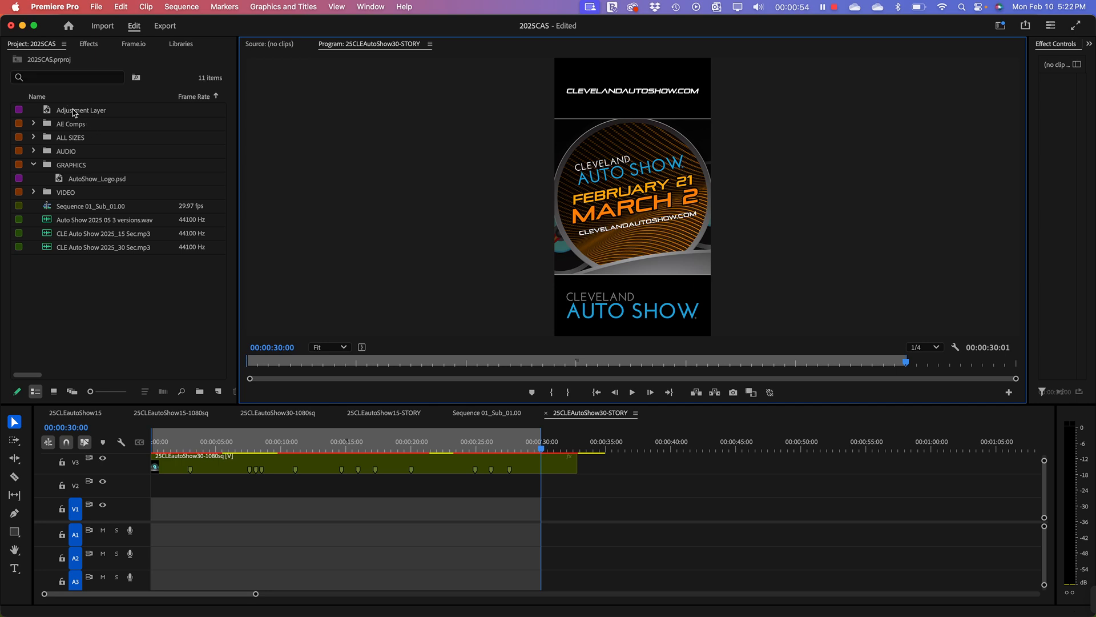
Step: Examine the contents of the AE Comps bin and collapse it together with the GRAPHICS bin
click(33, 124)
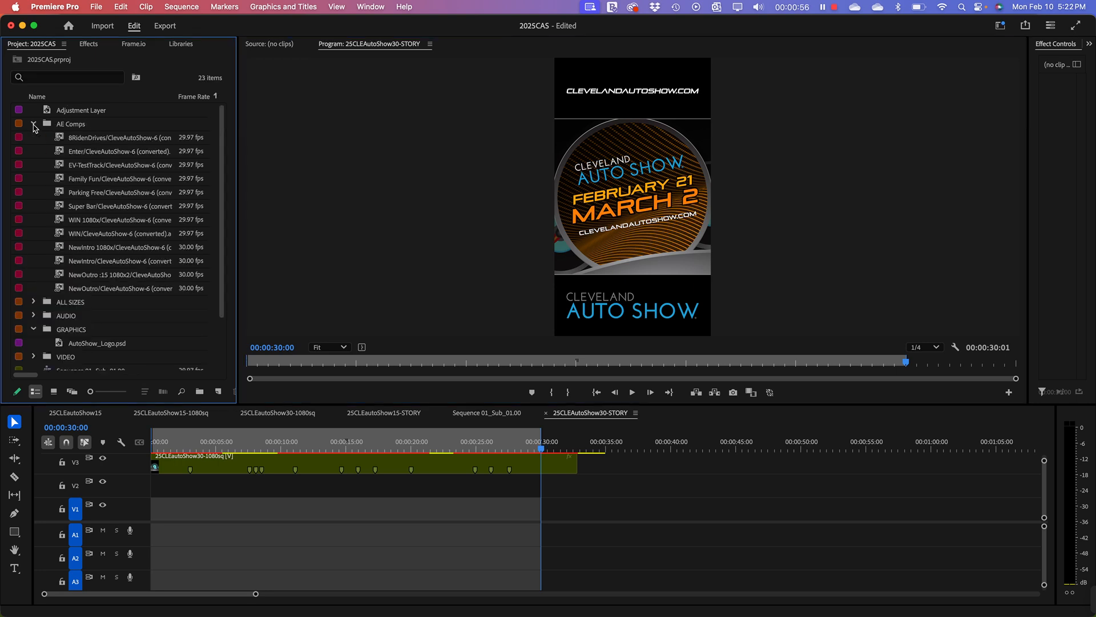
click(33, 124)
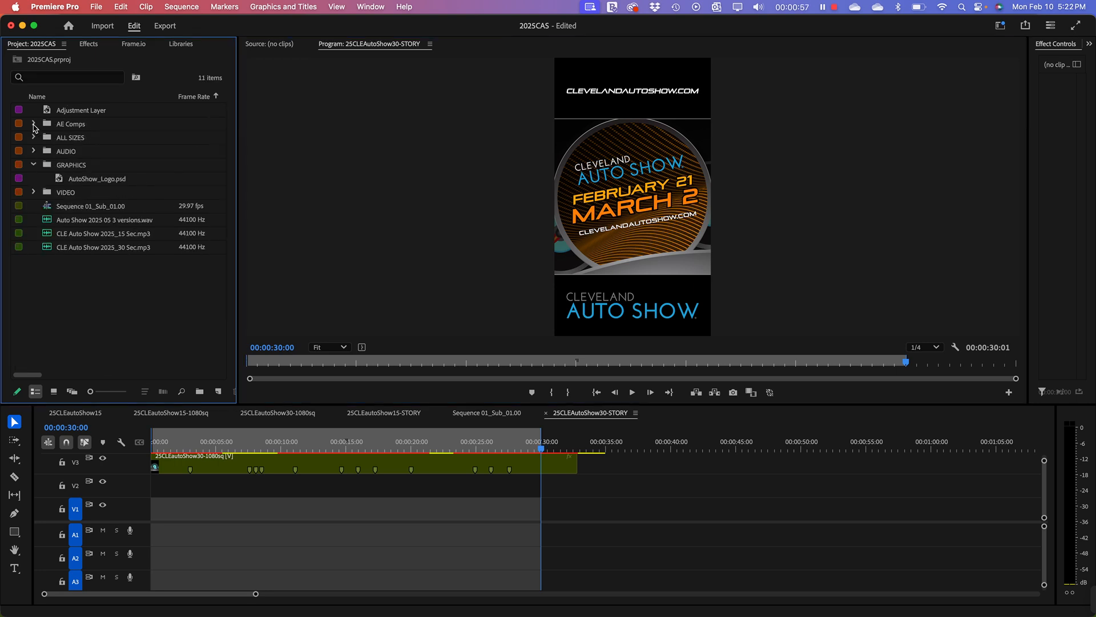
click(33, 164)
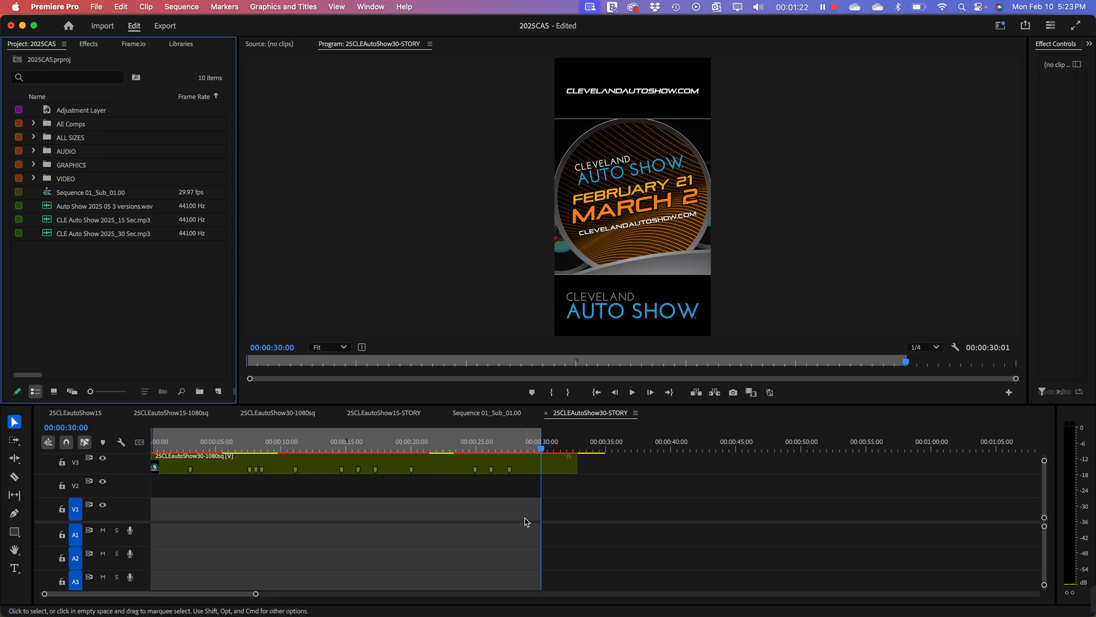
Step: Move the story sequence's playhead to 00:00:20:03, and look through Sequence 01_Sub_01.00, 25CLEautoShow15-STORY and 25CLEautoShow30-1080sq
drag(547, 450, 412, 455)
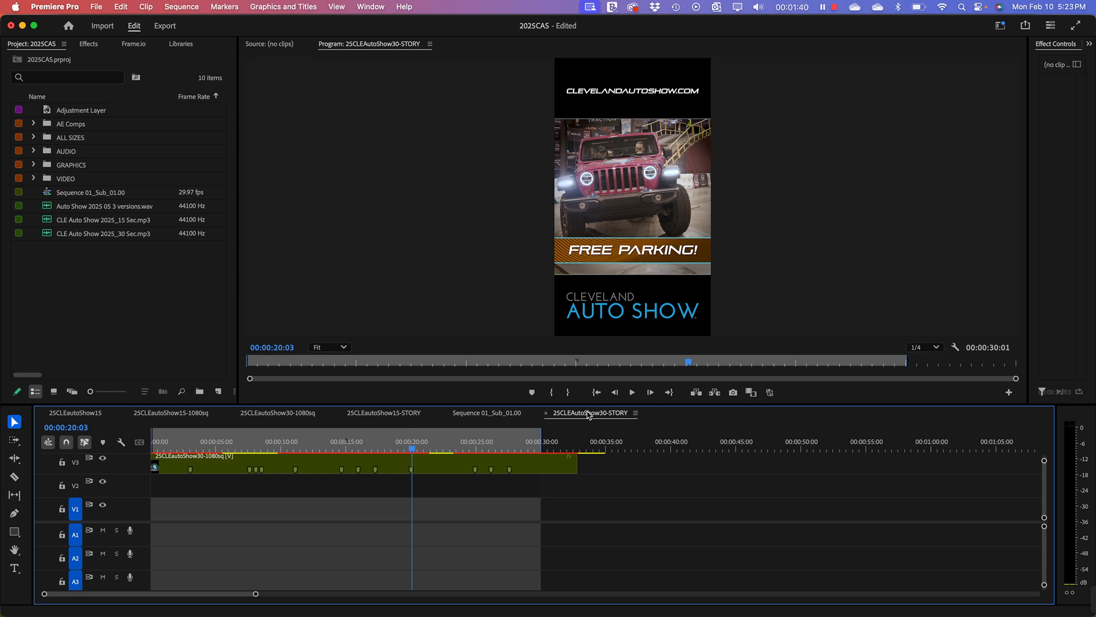
click(502, 419)
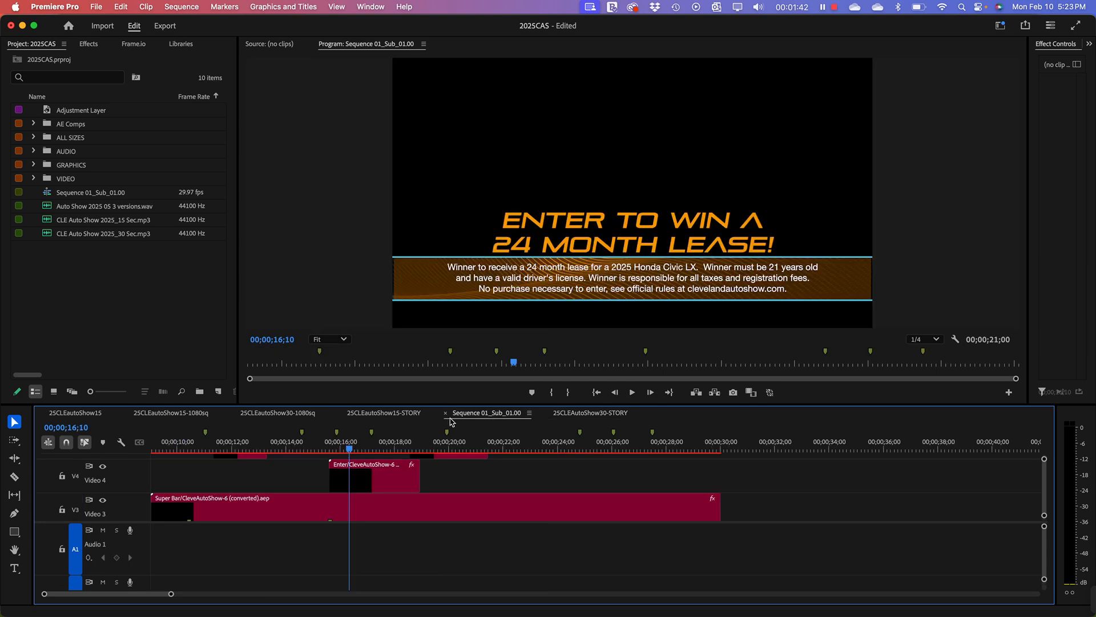
click(398, 416)
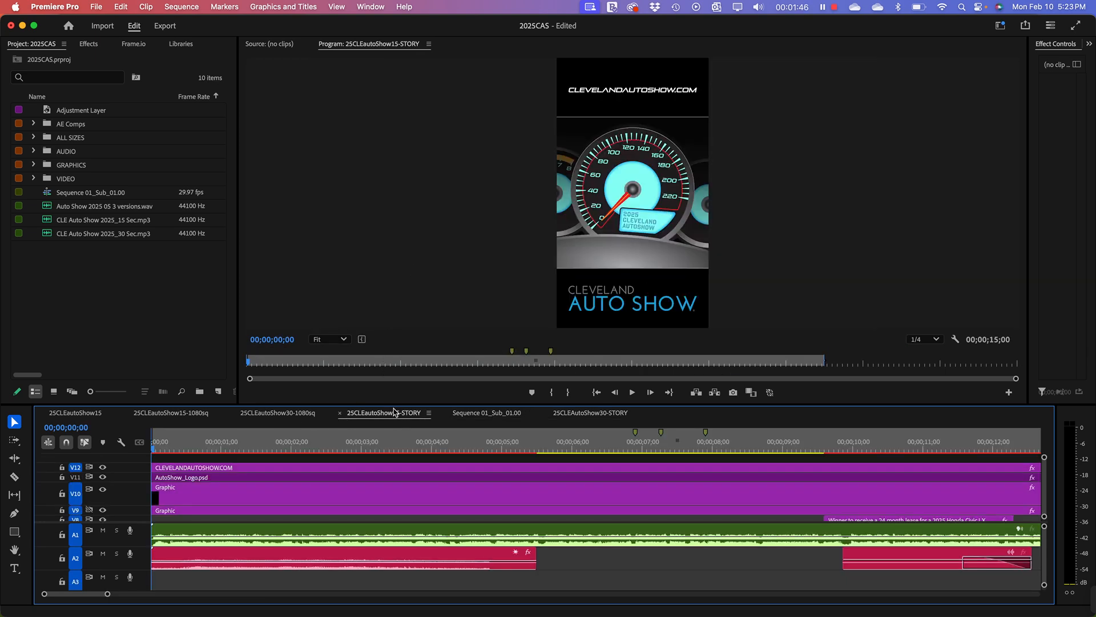
click(443, 362)
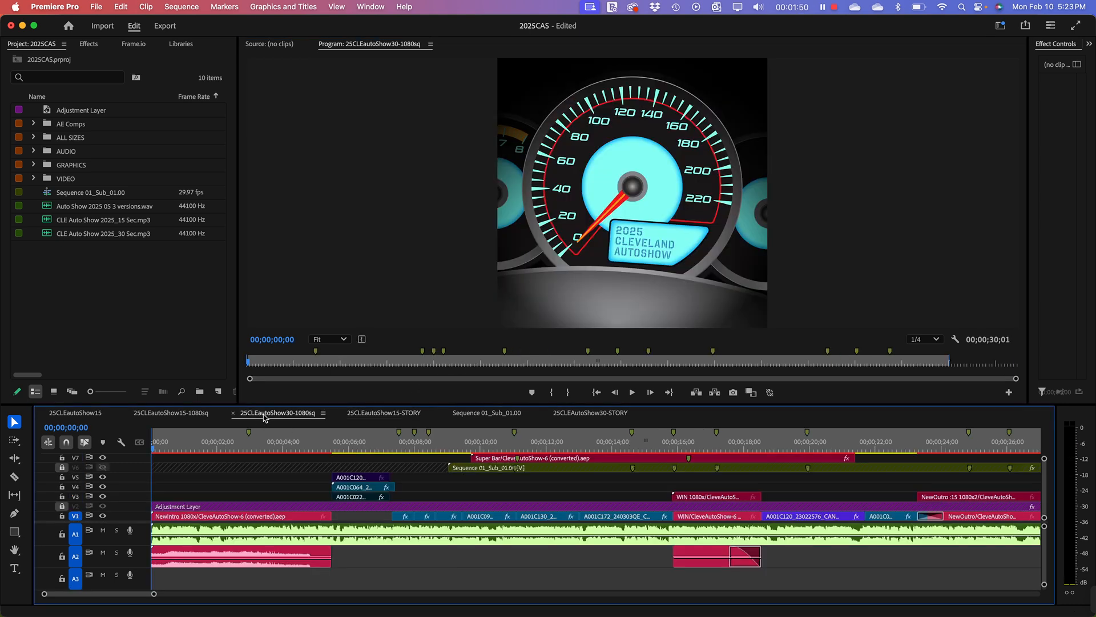
click(263, 415)
Step: Preview the 25CLEAutoShow30-STORY sequence from the Free Parking shot and scrub back through its earlier frames
click(585, 416)
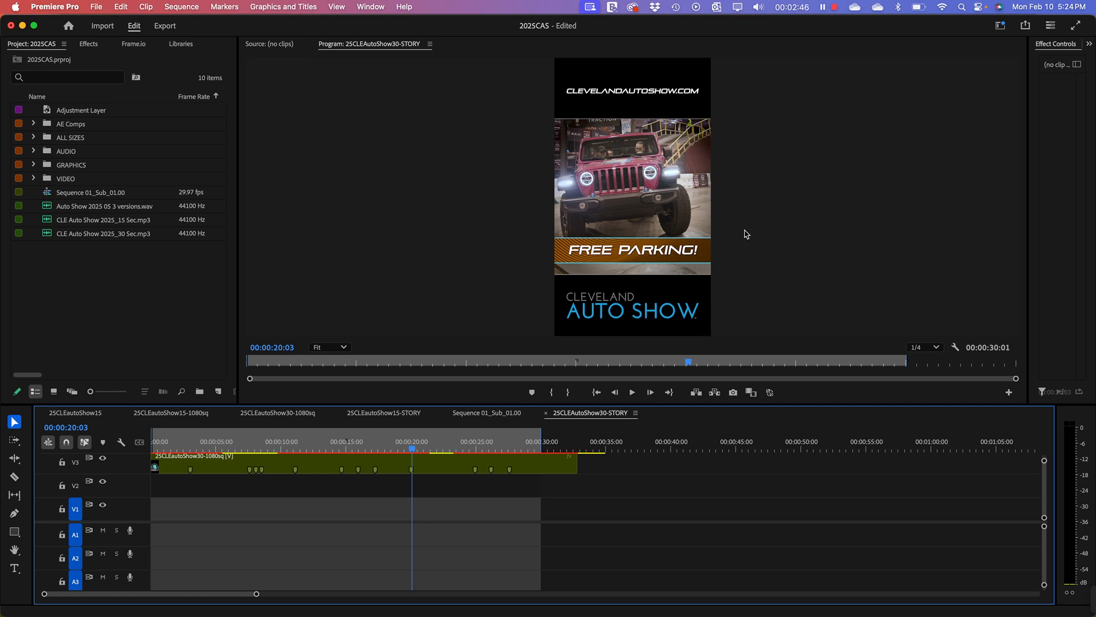
key(space)
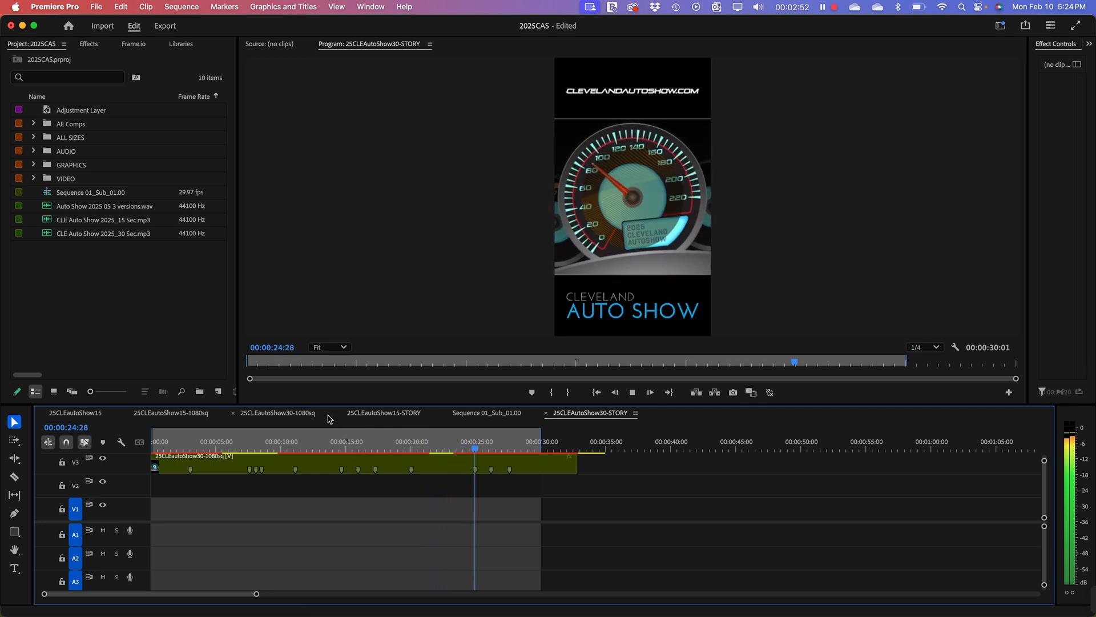
key(space)
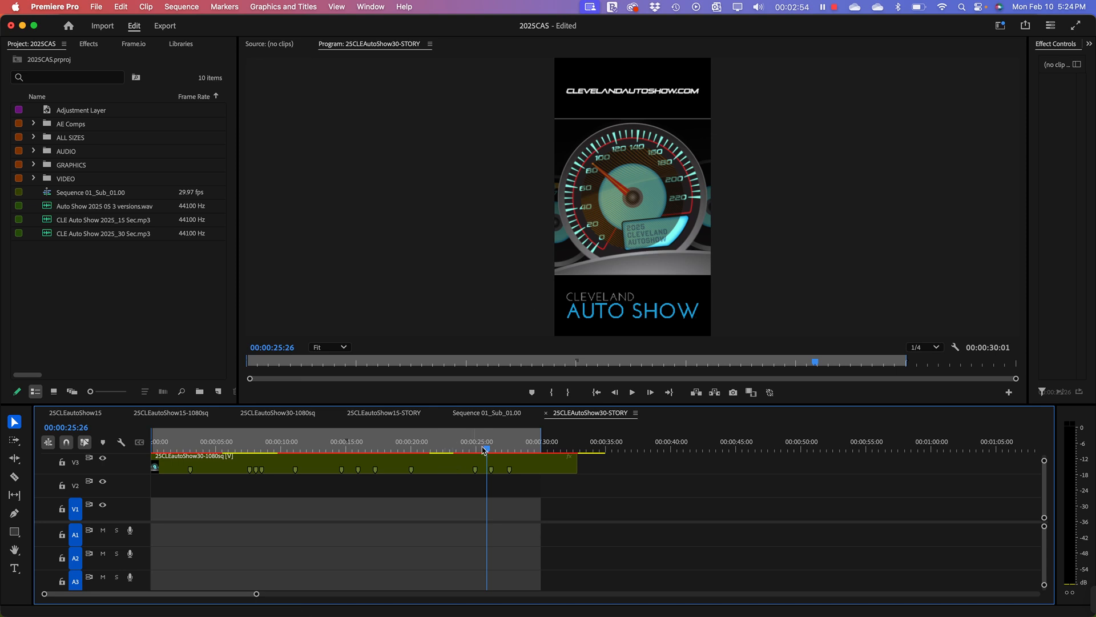
drag(487, 450, 414, 449)
click(379, 224)
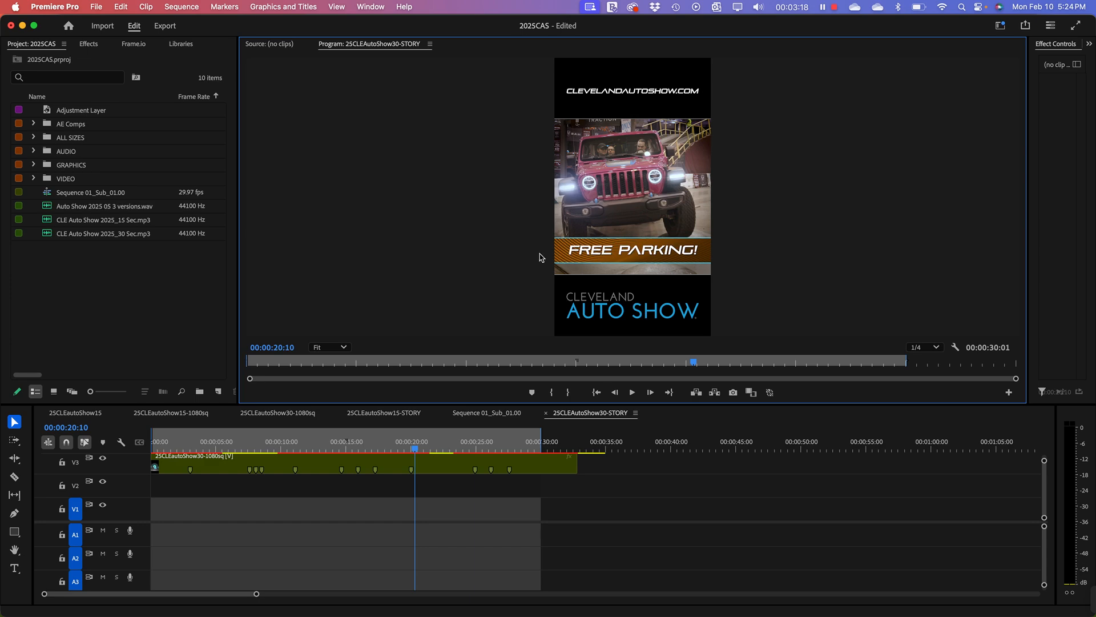
drag(328, 449, 220, 448)
Step: Bring up the 25CLEautoShow15-1080sq sequence and select the CLE Auto Show 2025_30 Sec.mp3 file in the project
click(170, 412)
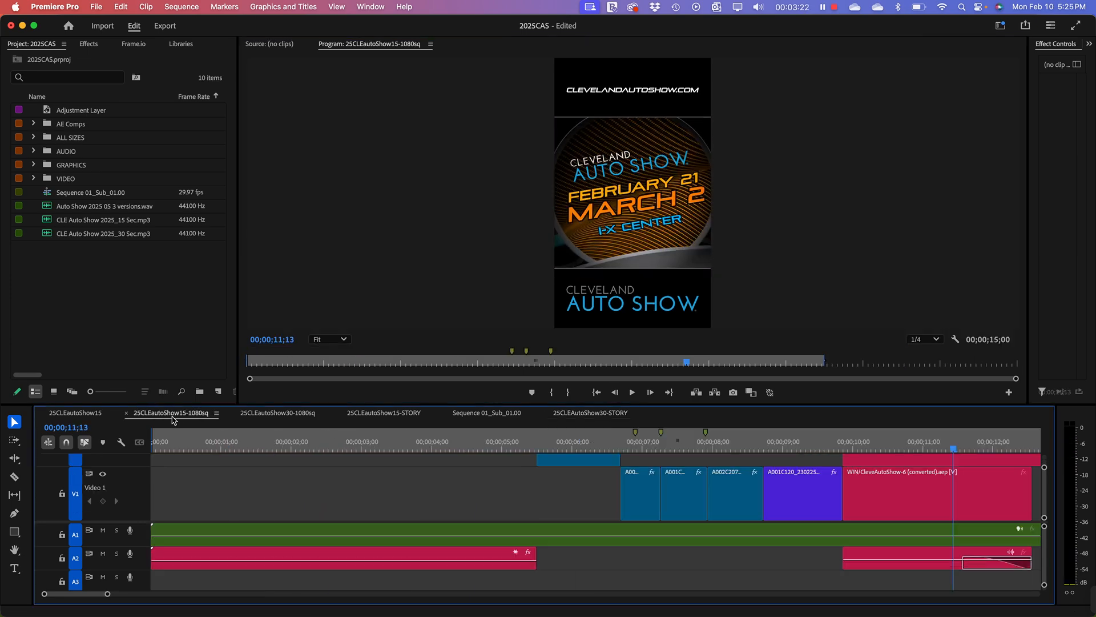
click(90, 320)
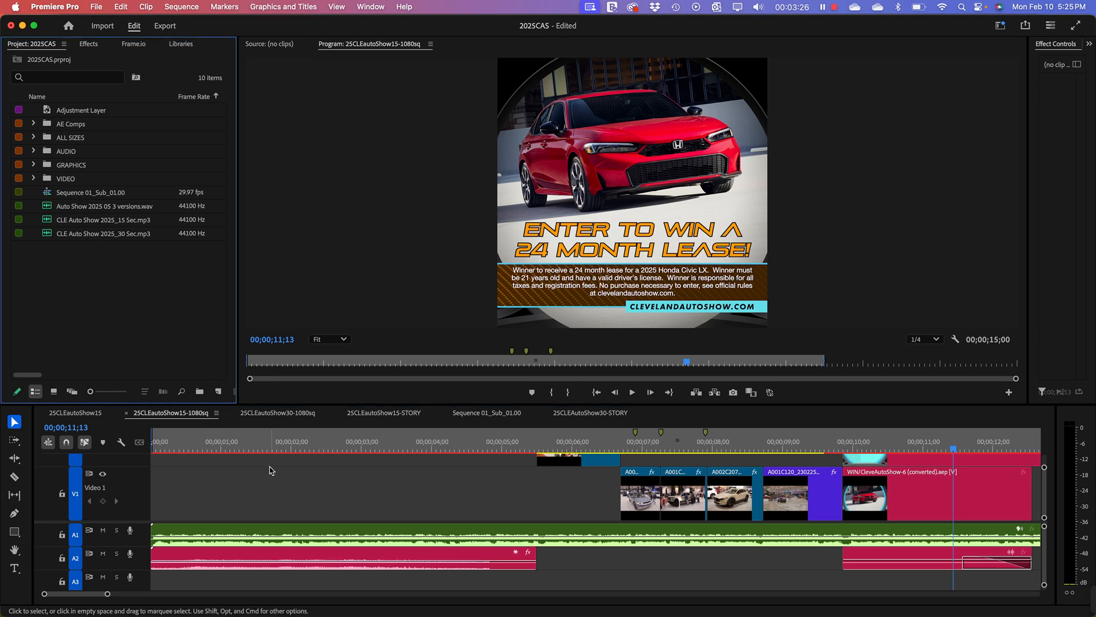
click(55, 238)
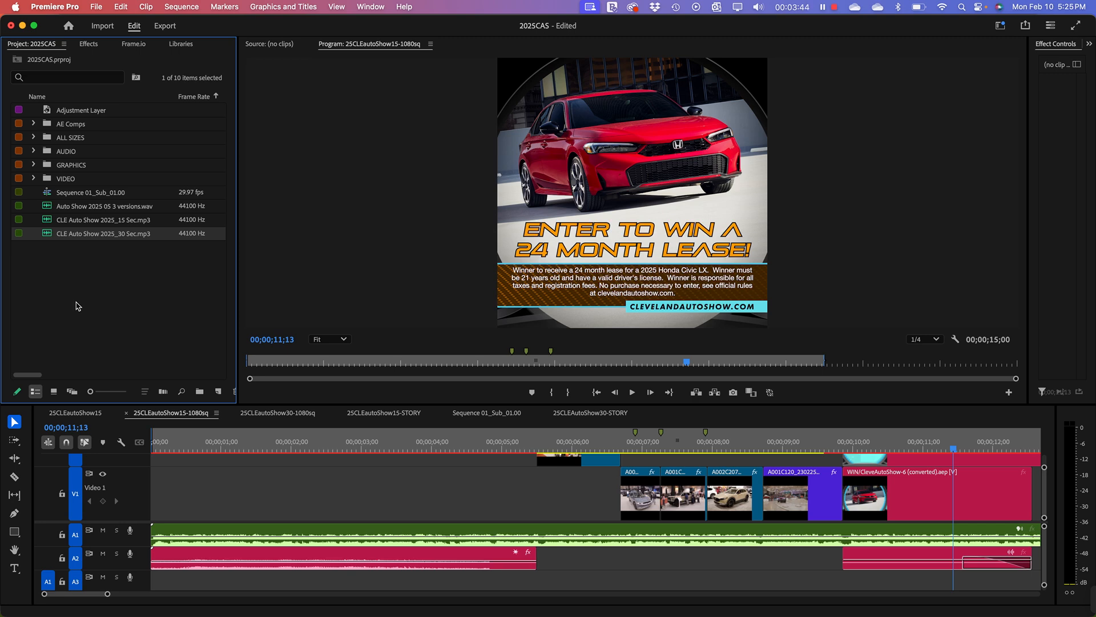
Step: Examine the contents of the VIDEO, GRAPHICS, AUDIO and ALL SIZES bins, and move the playhead to 00;00;10;14
click(35, 179)
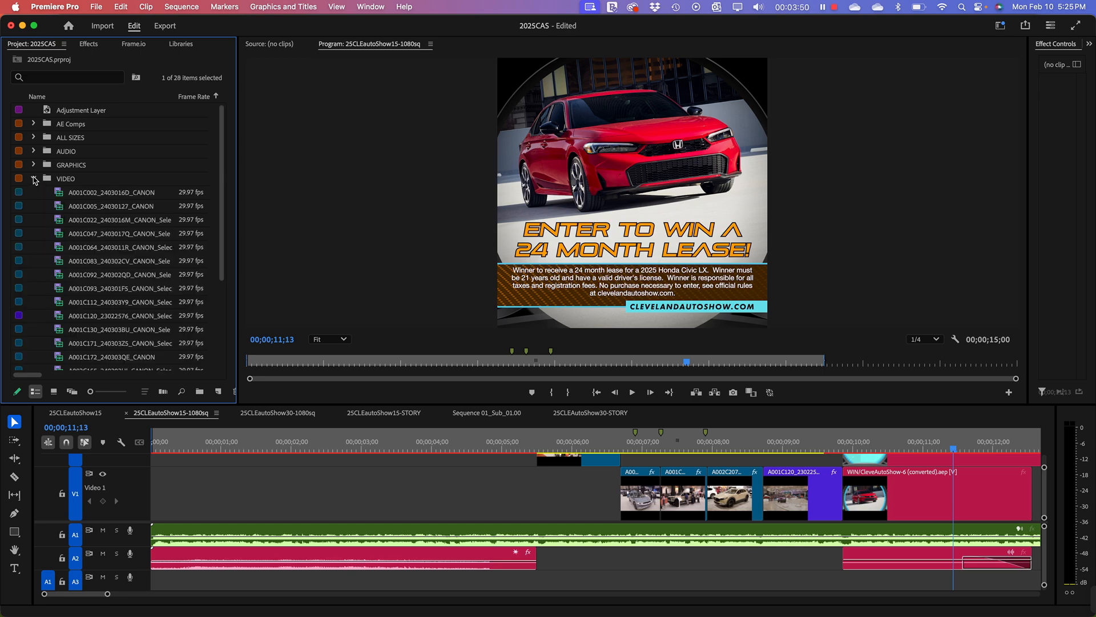
click(34, 179)
click(34, 165)
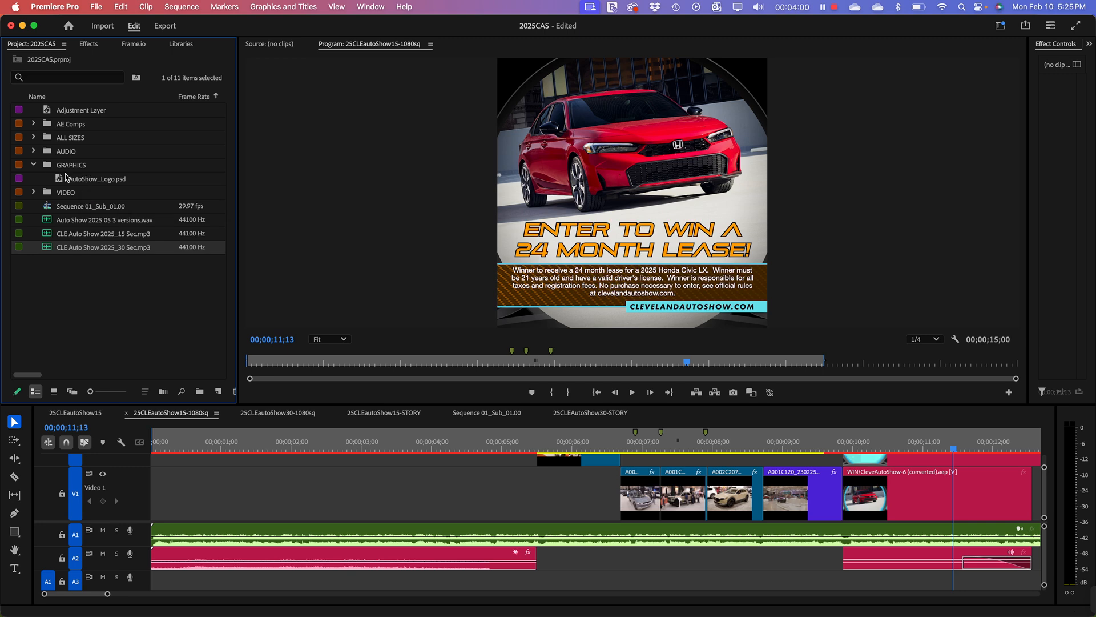
click(34, 152)
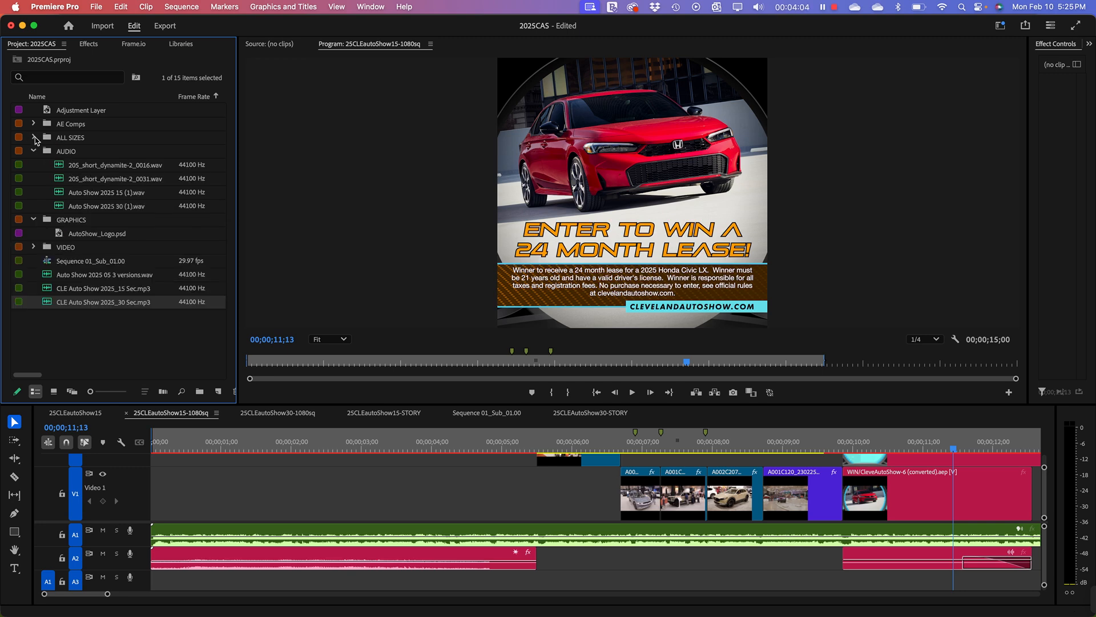
click(35, 138)
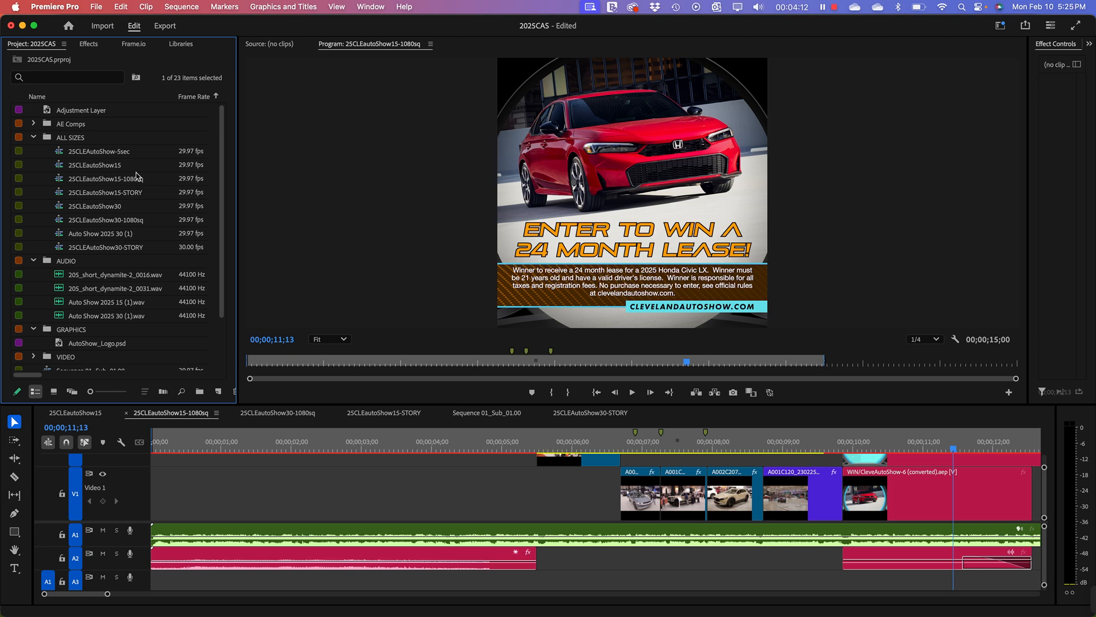
click(652, 363)
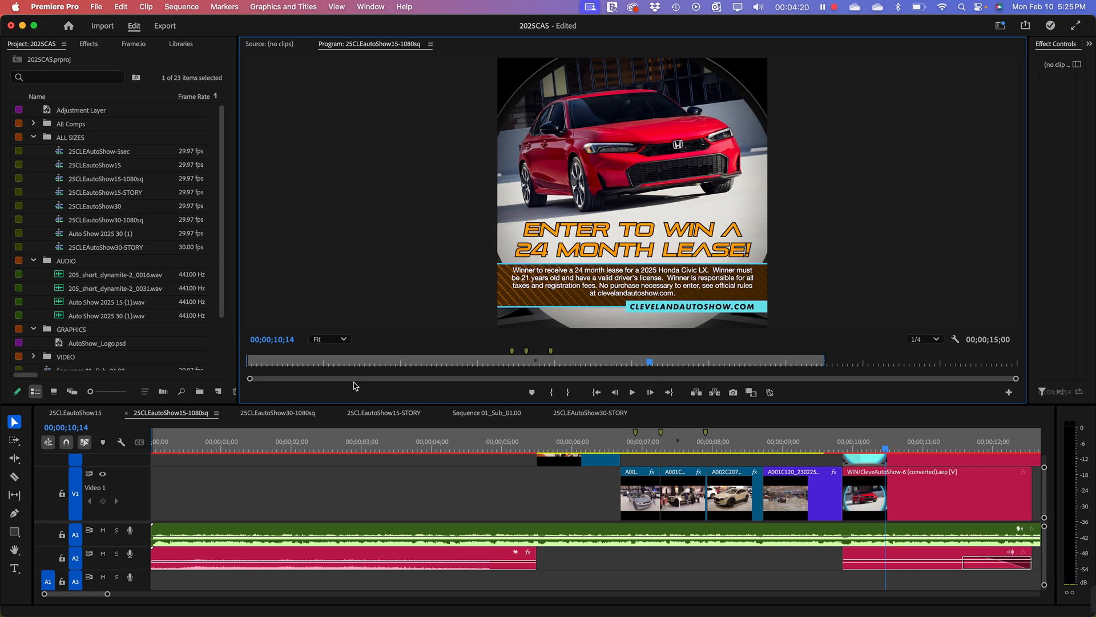
Step: Check the AE Comps bin again and collapse all the expanded project bins
click(34, 125)
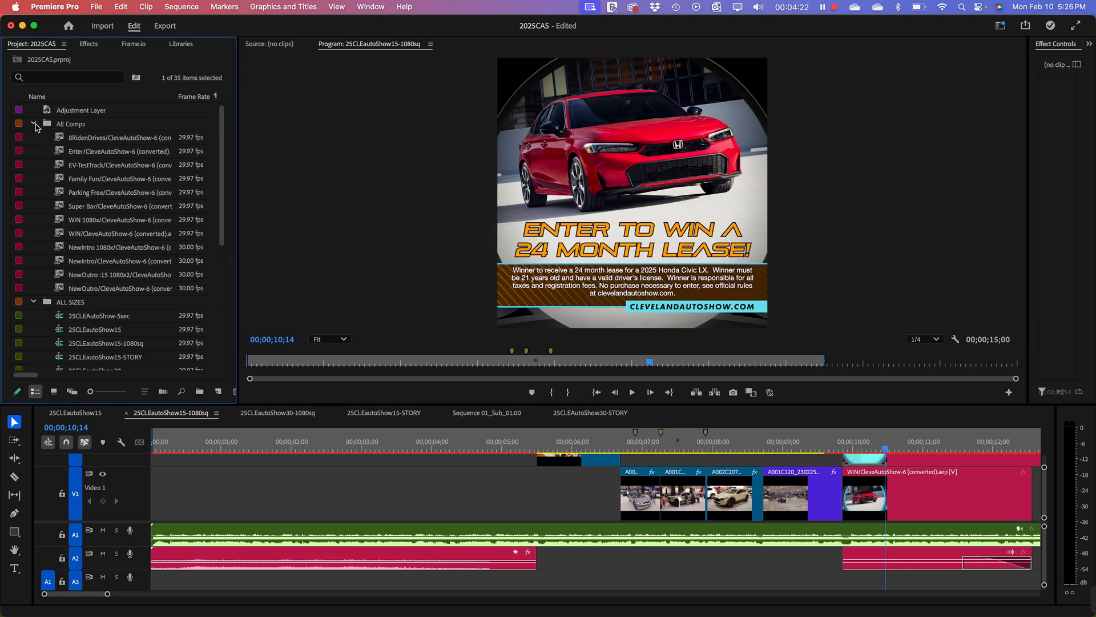
click(34, 125)
click(34, 137)
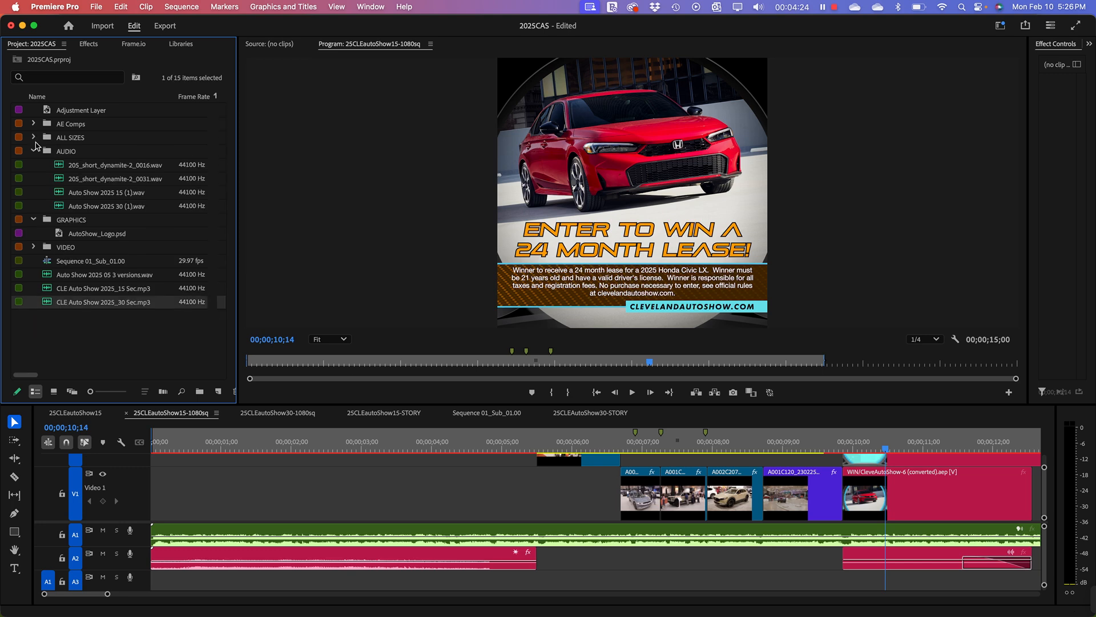
click(35, 151)
click(38, 165)
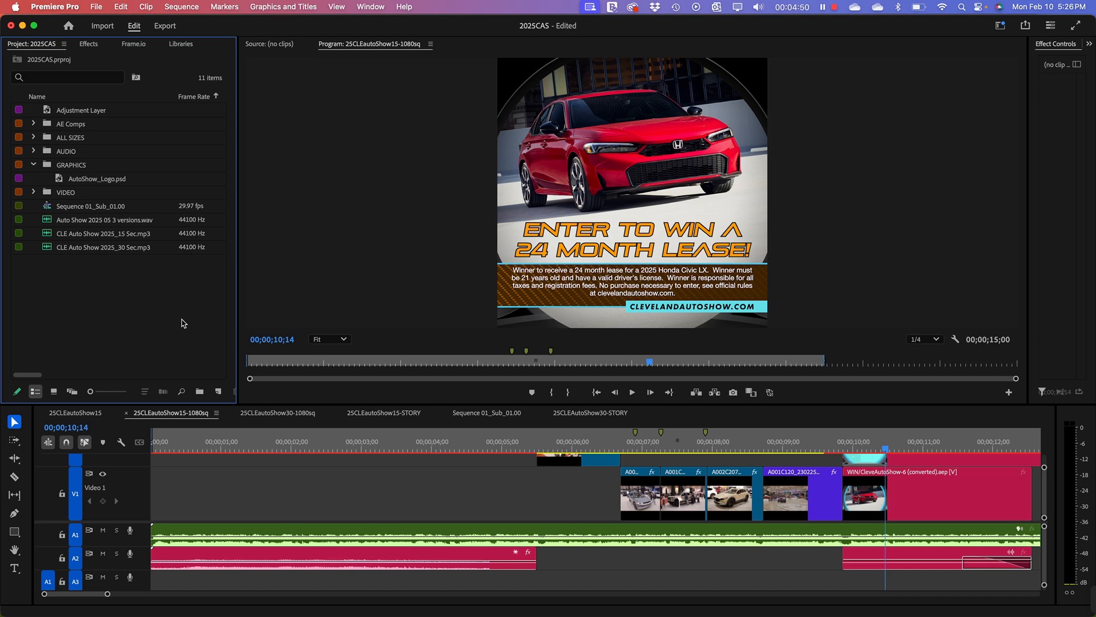
click(34, 166)
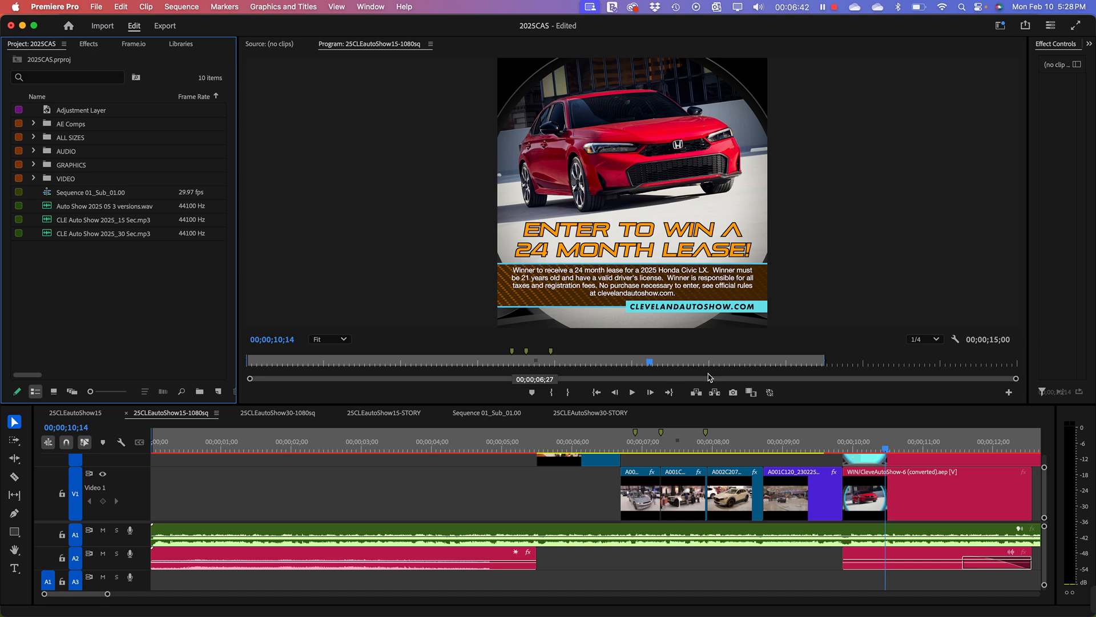
Step: Scrub the 25CLEautoShow15-1080sq sequence back through its intro to the very start
drag(649, 363, 346, 369)
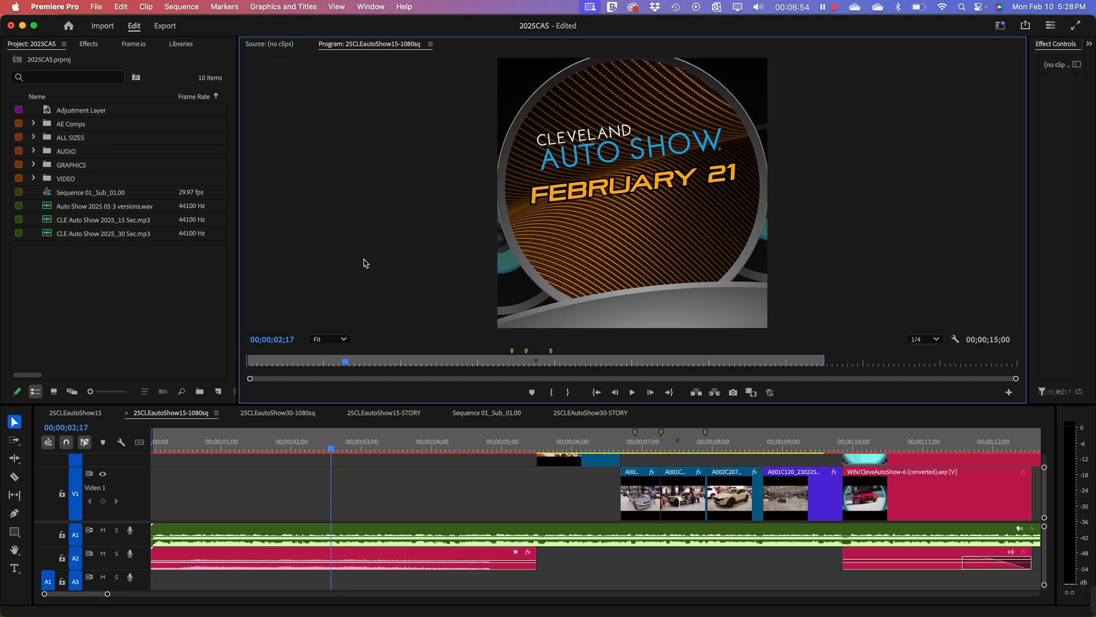
click(132, 288)
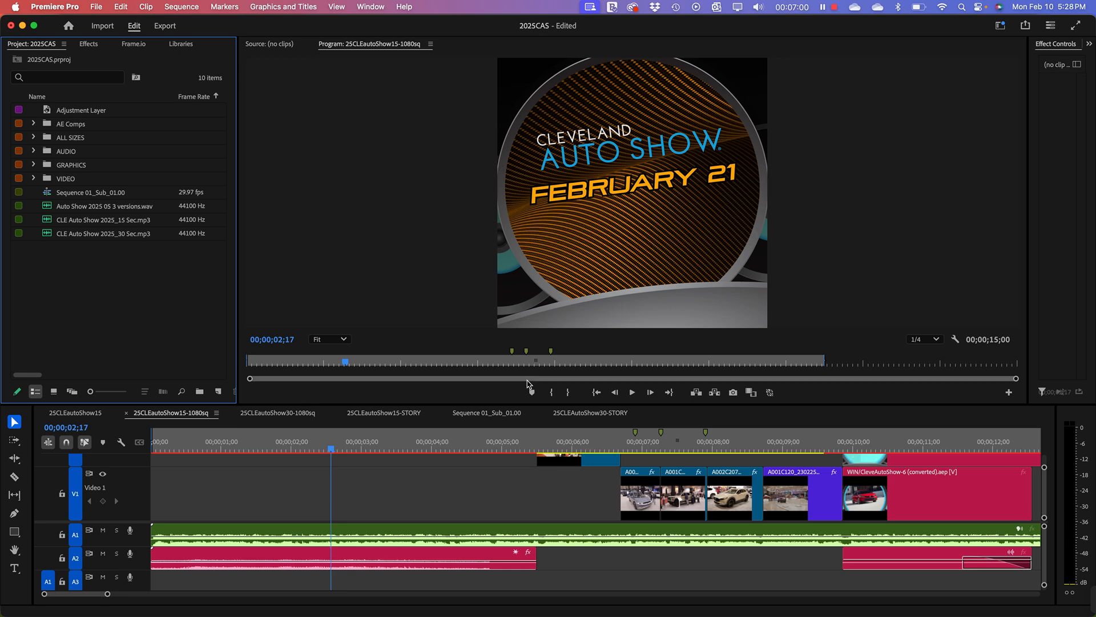
drag(331, 449, 126, 456)
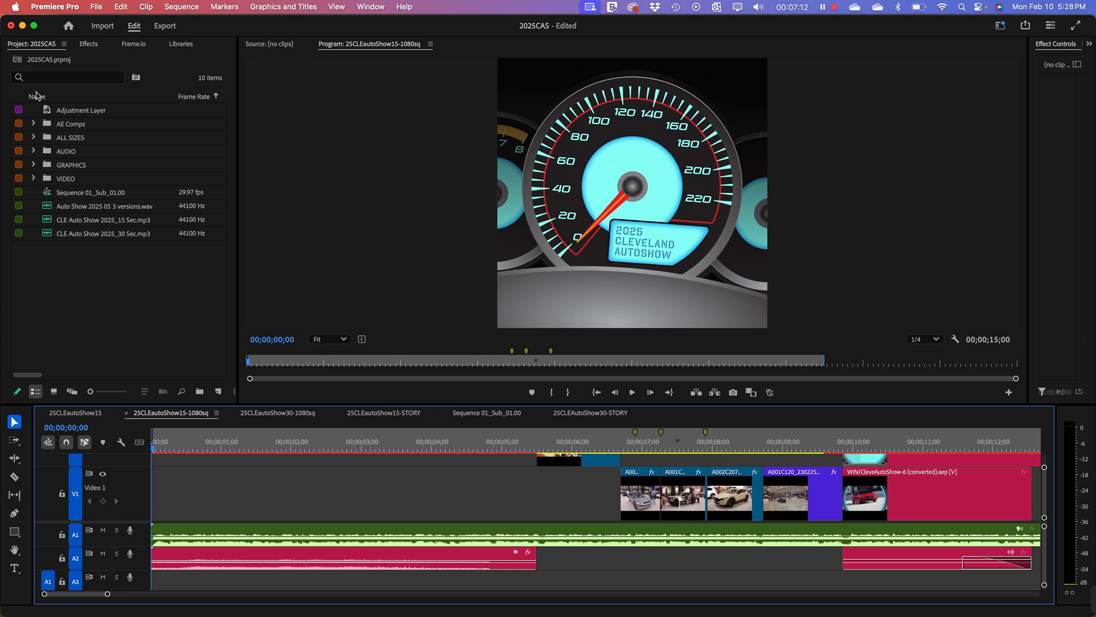
Step: Open the 25CLEautoShow30 sequence from the ALL SIZES bin and return its playhead to the start
click(33, 138)
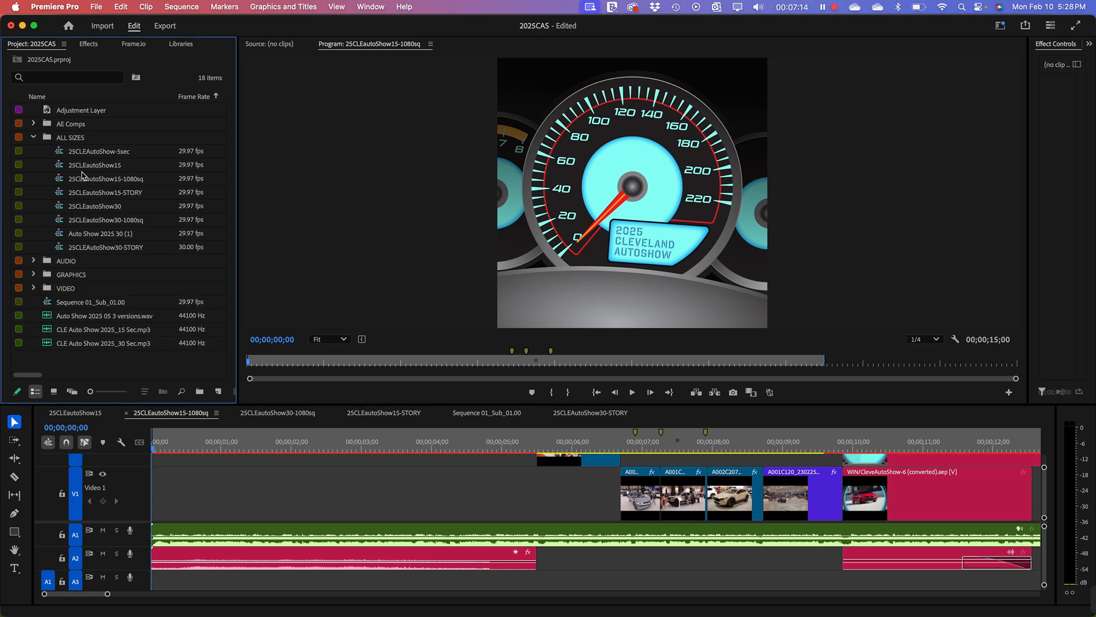
click(79, 206)
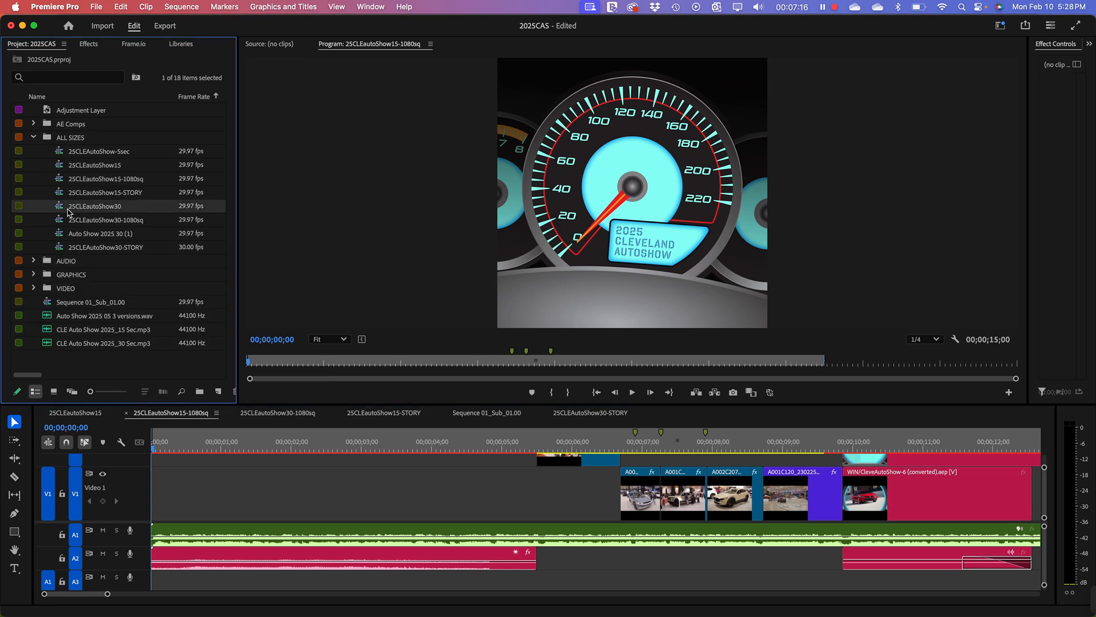
double_click(64, 207)
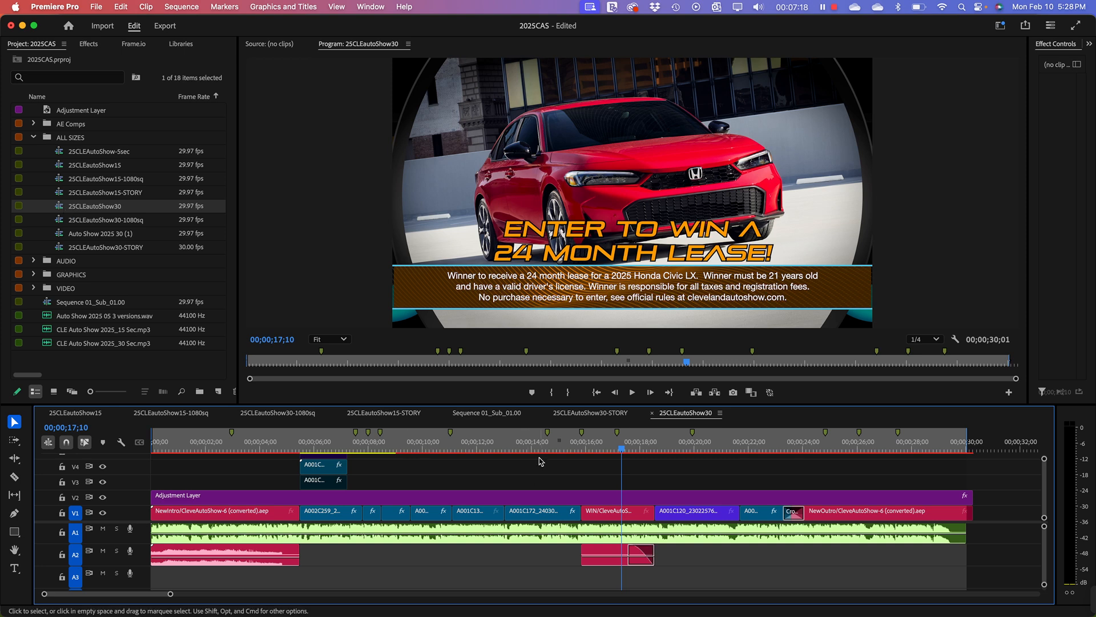
drag(548, 430, 108, 438)
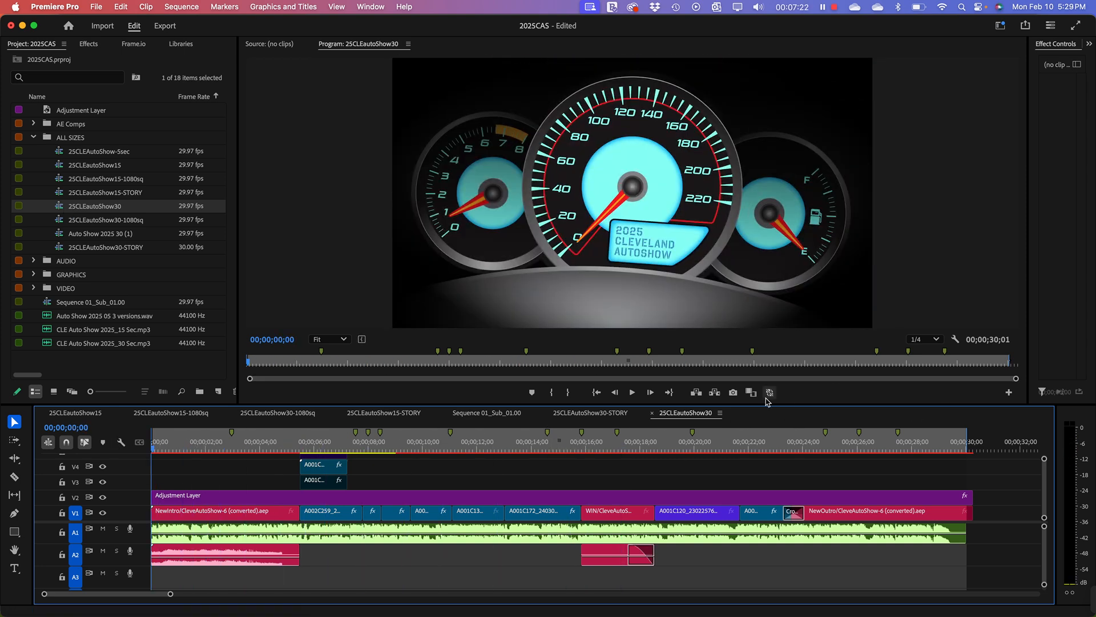
Step: Set the program preview's playback resolution to Full and play the sequence from the start to 00;00;21;29
click(925, 339)
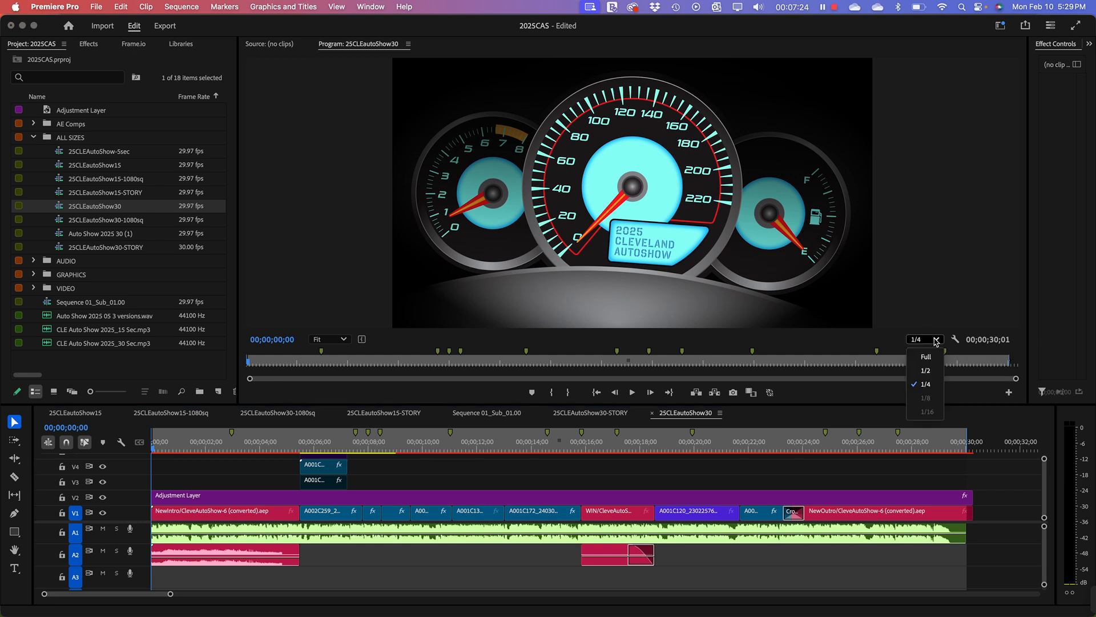
click(923, 359)
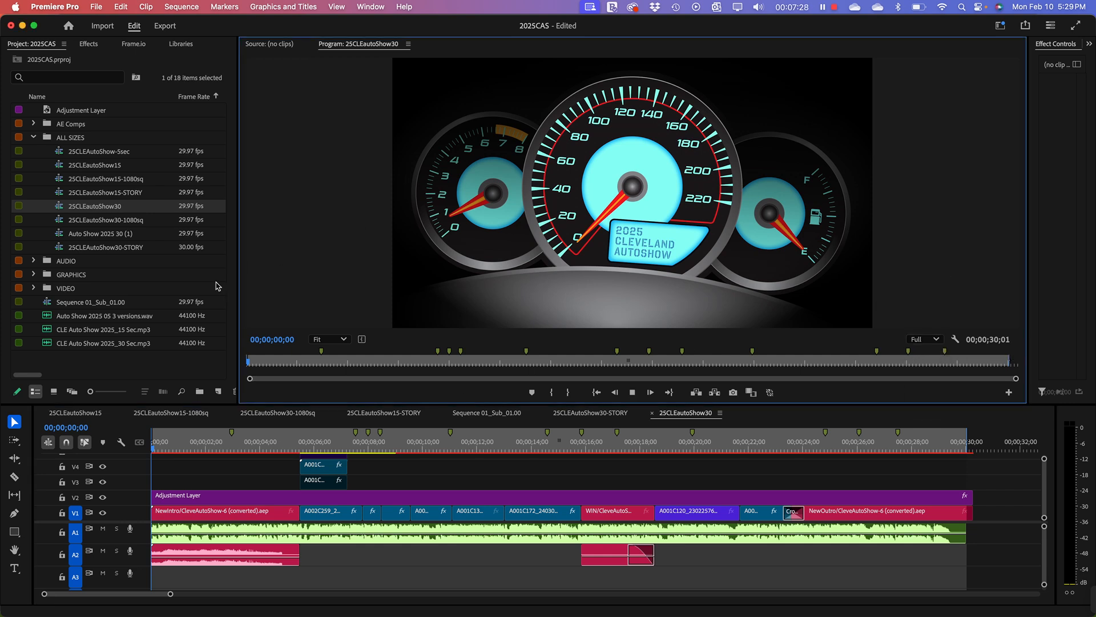
key(space)
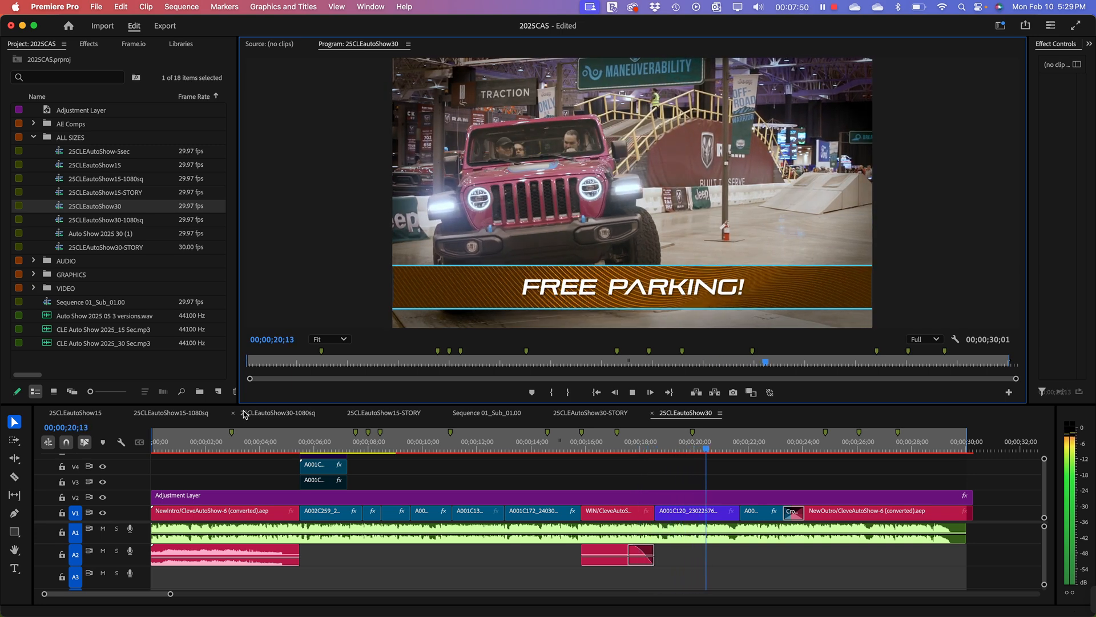
key(space)
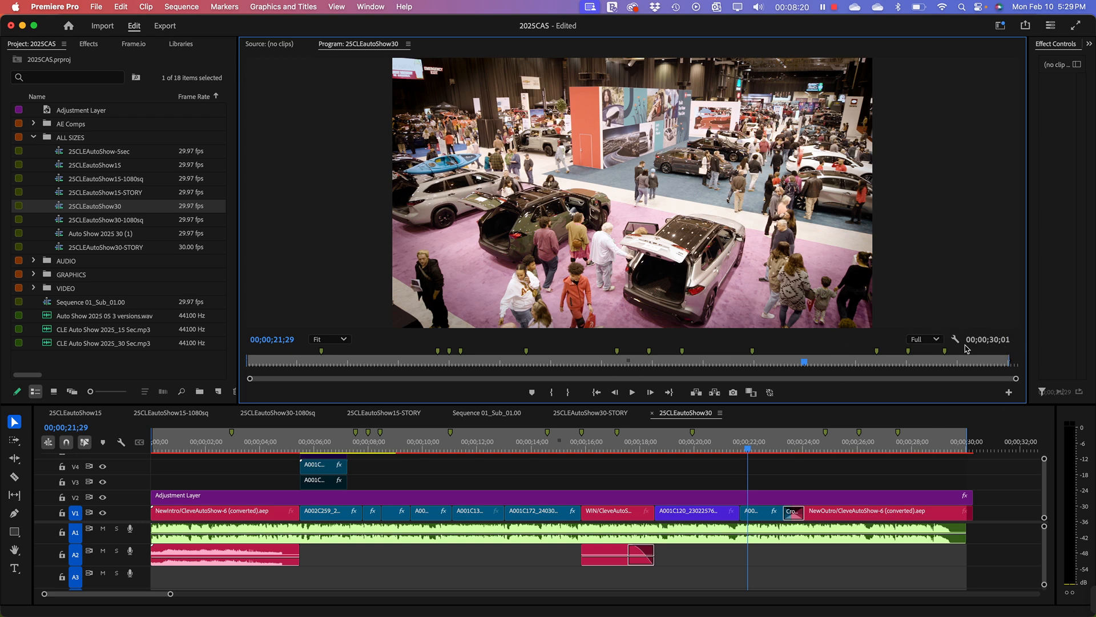
Step: Set the program preview's playback resolution to 1/4
click(933, 342)
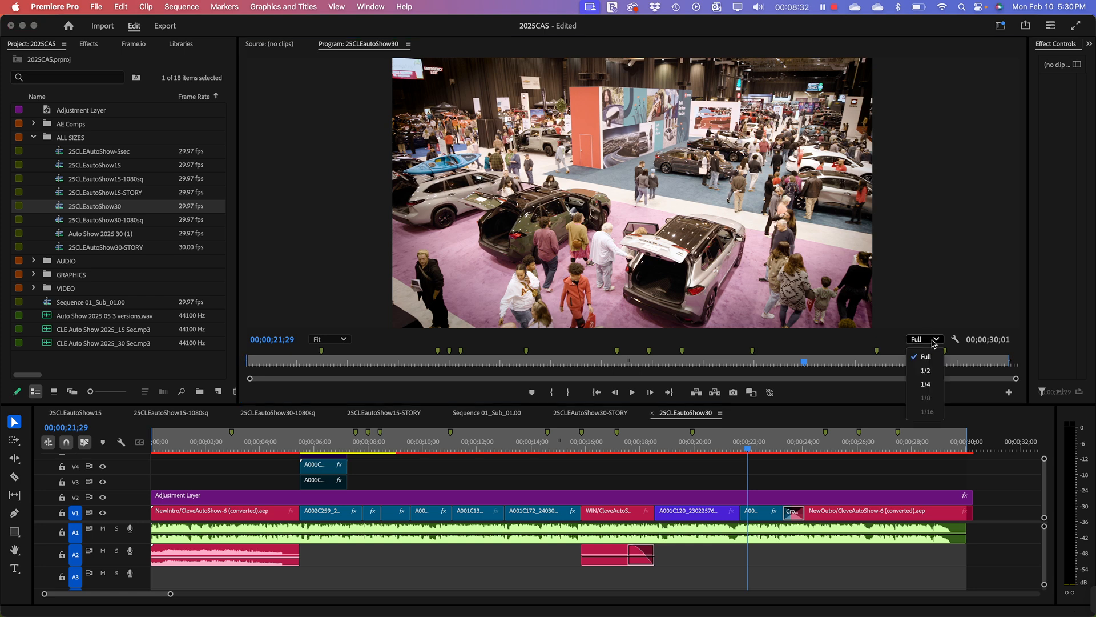
click(932, 386)
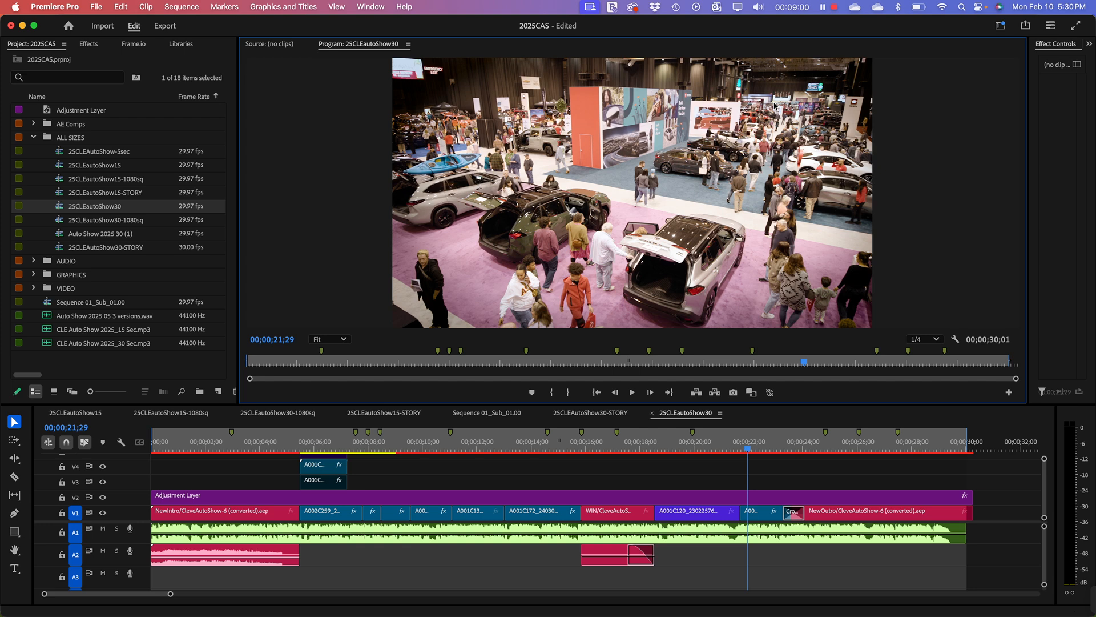
Step: Try the program preview at 100% zoom, return it to Fit and keep the playback resolution at 1/4
click(323, 339)
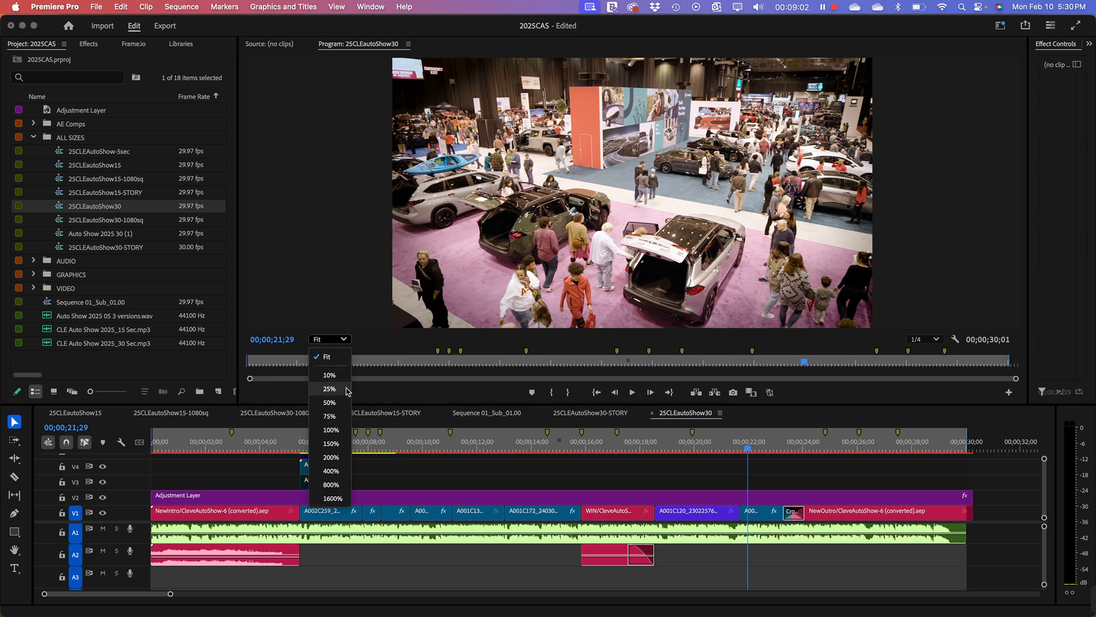
click(331, 430)
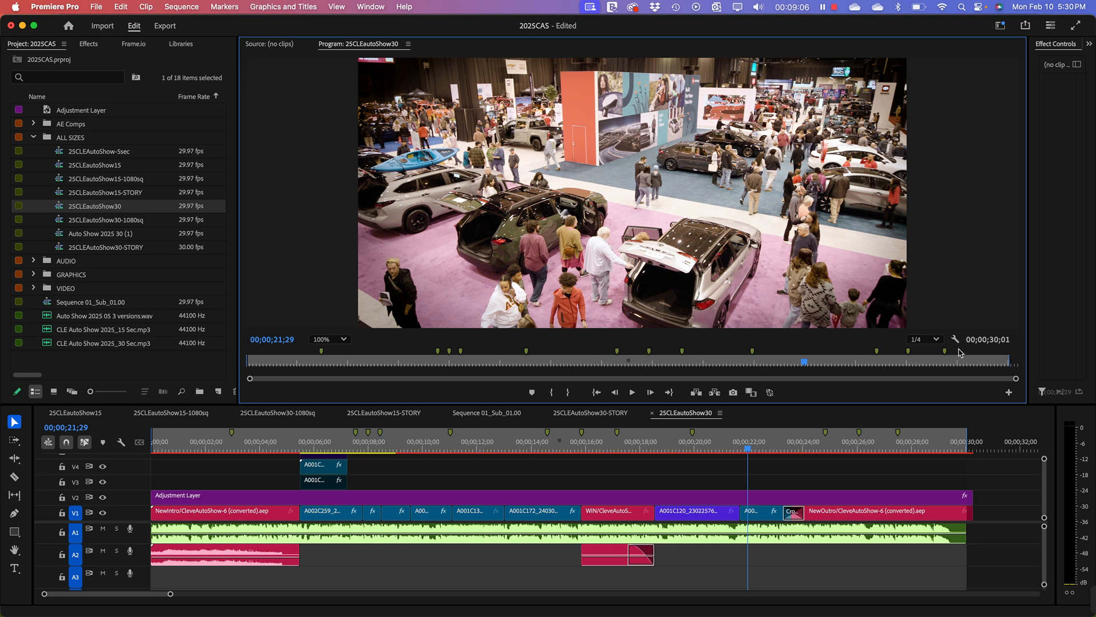
click(937, 340)
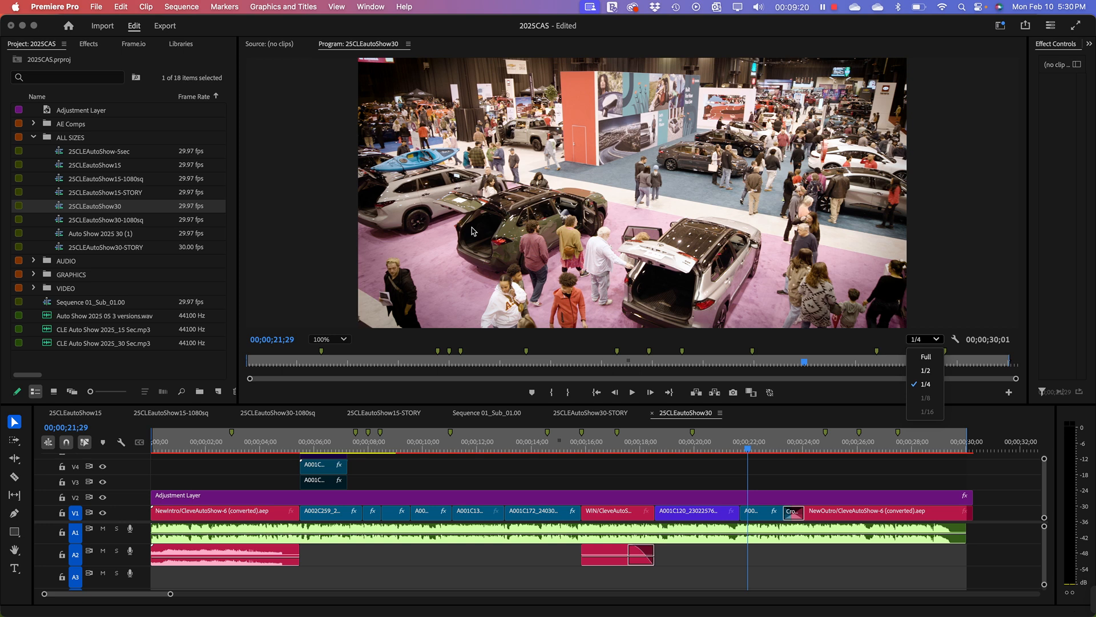
click(335, 343)
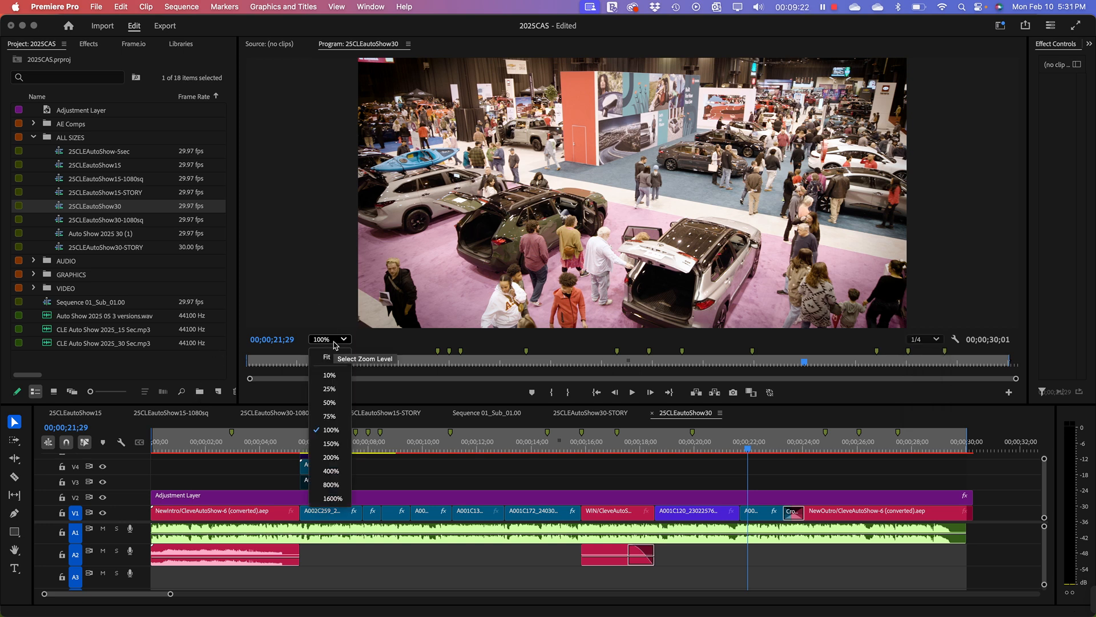
click(327, 357)
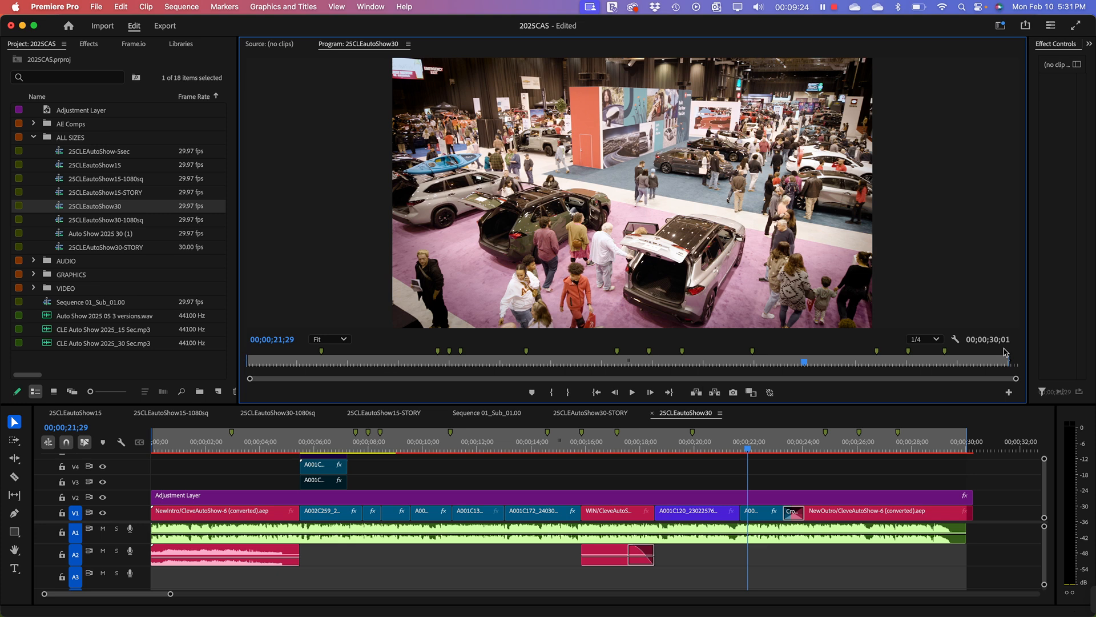
click(935, 342)
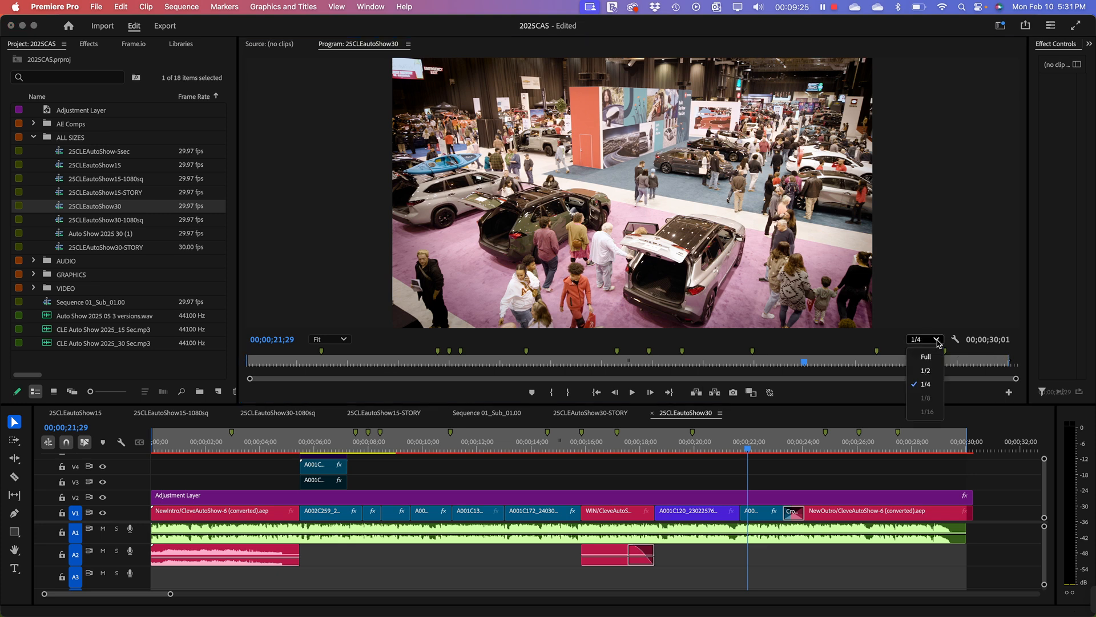
click(934, 388)
Step: Show the 25CLEautoShow15-STORY sequence and move its playhead back to near the start to view the vertical layout
click(350, 414)
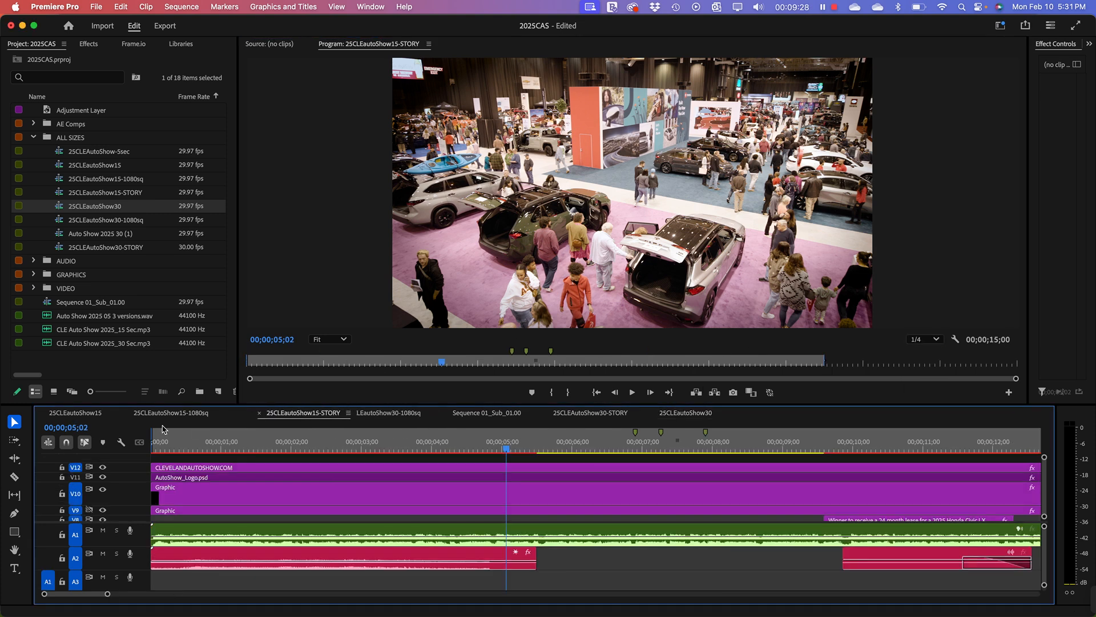
drag(217, 447, 168, 445)
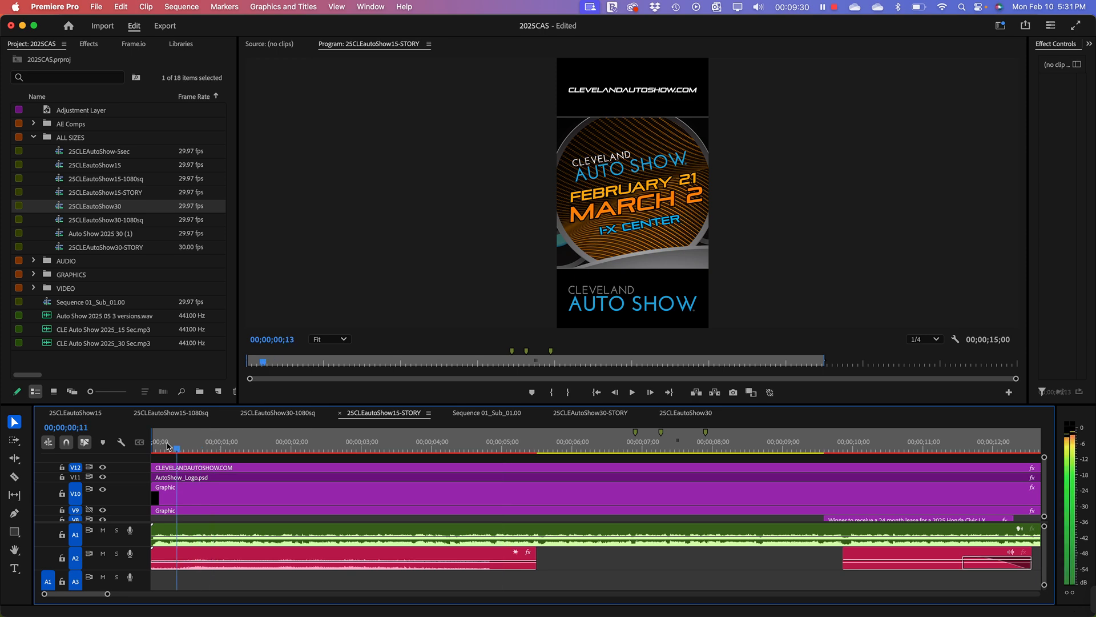
Step: Return to the 25CLEautoShow30 sequence and play it from the start through to the end
click(686, 412)
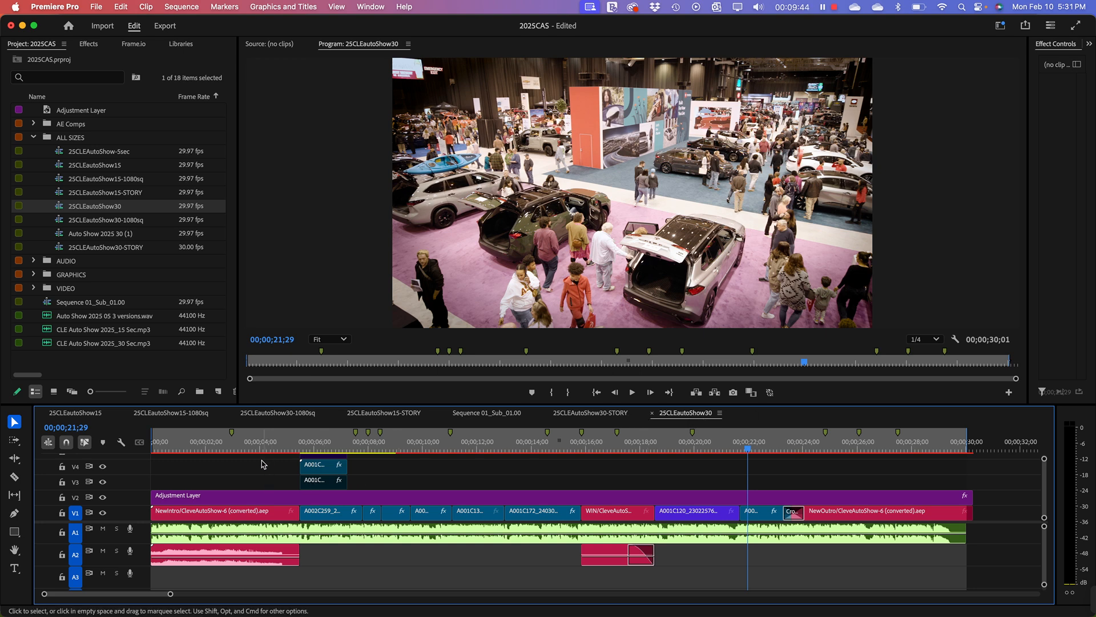
key(Home)
key(space)
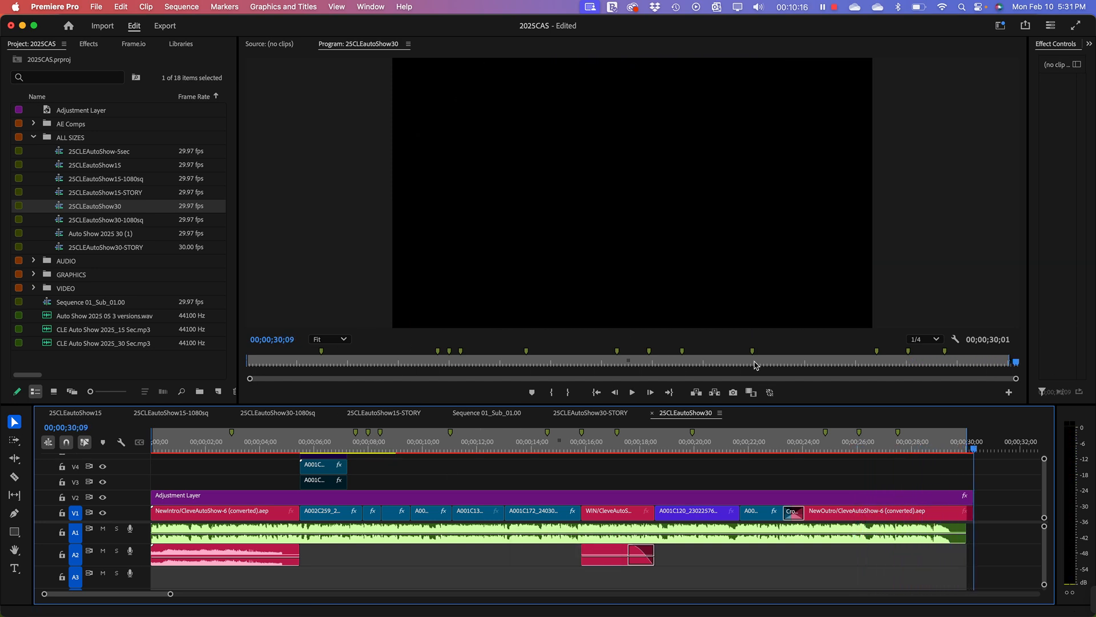
click(329, 340)
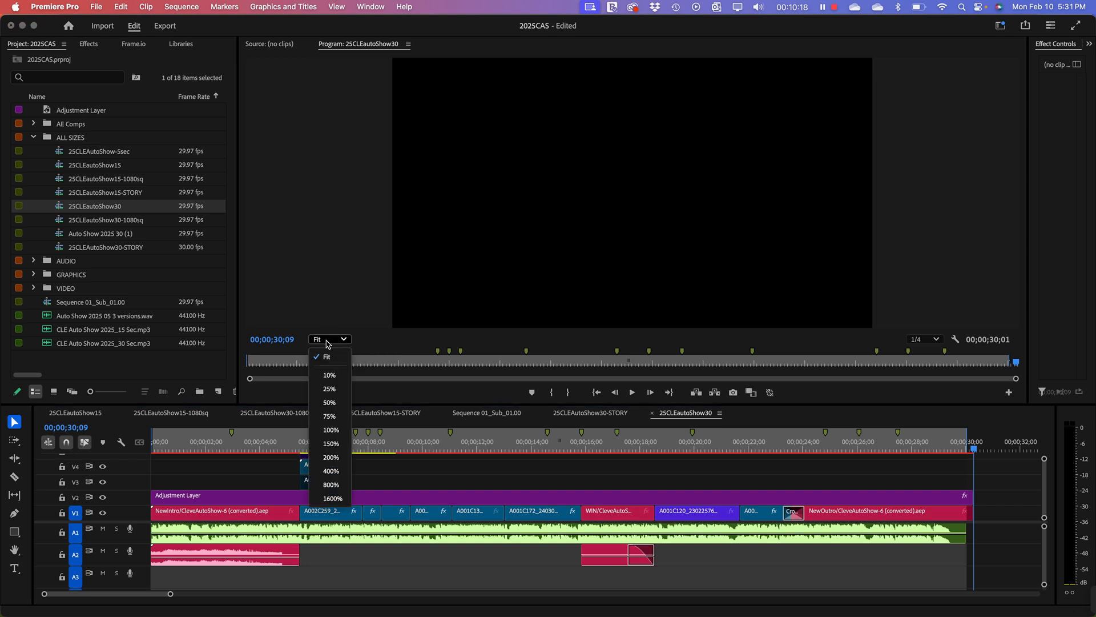
click(515, 211)
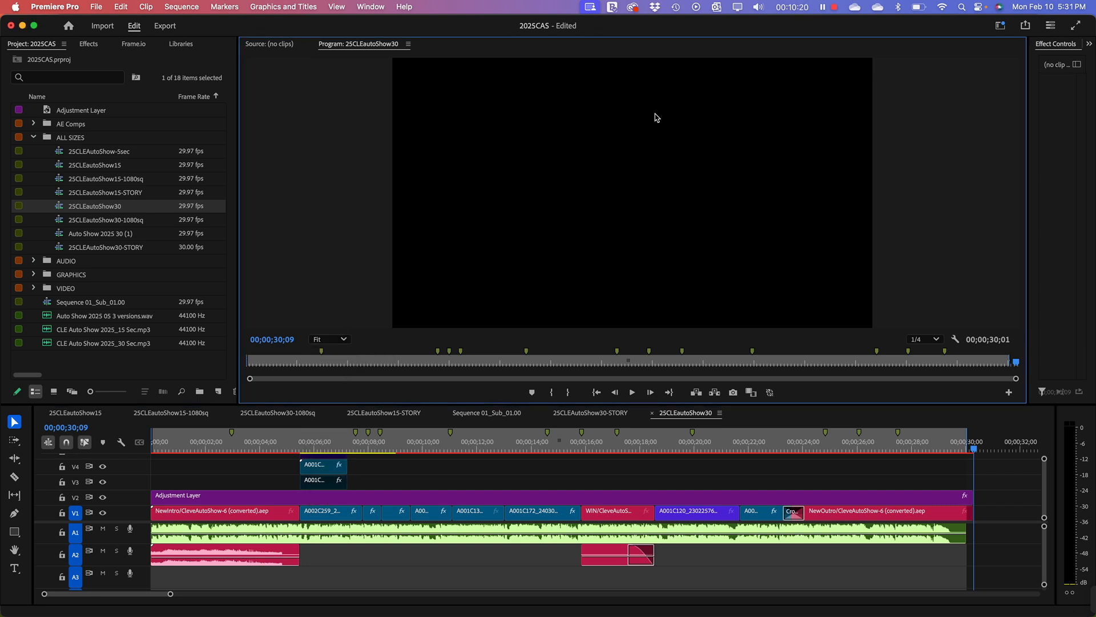
click(913, 339)
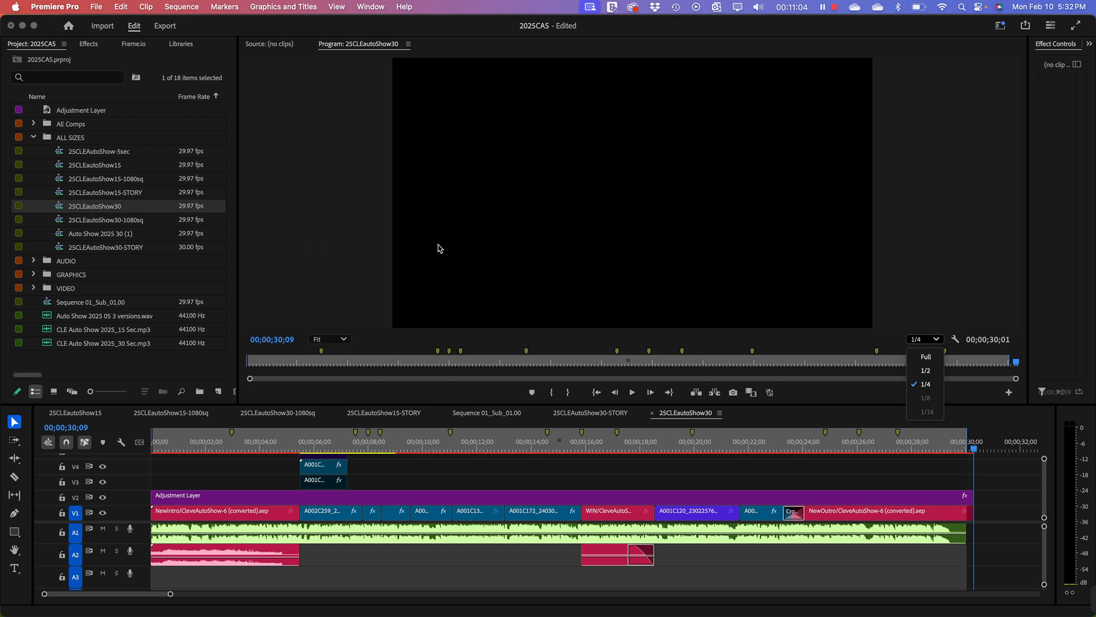
click(279, 144)
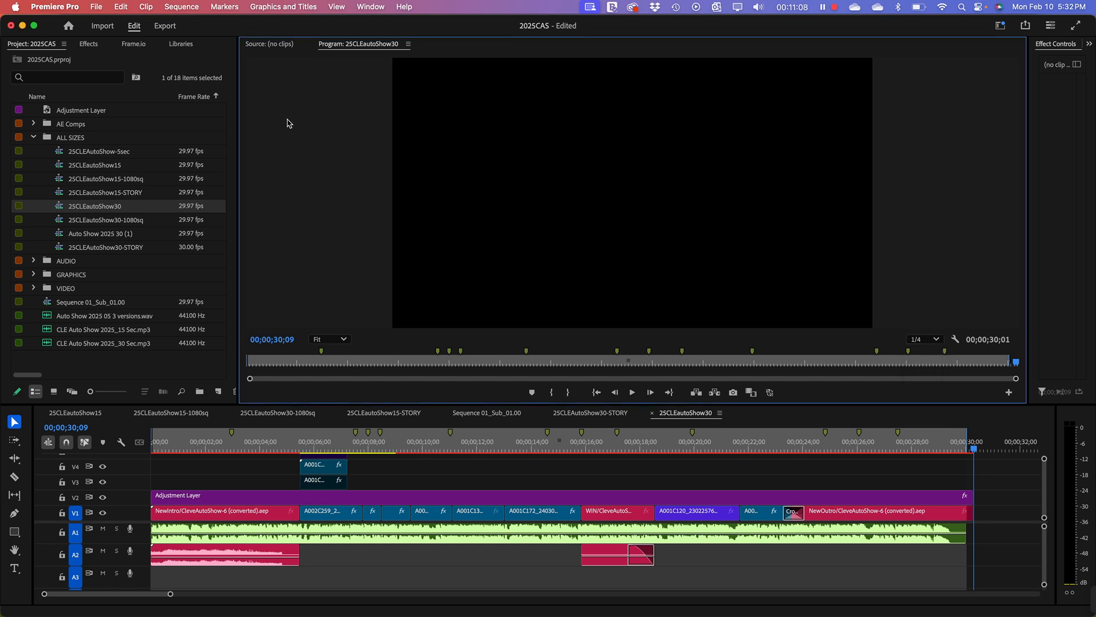
Step: Switch to Chrome and open pexels.com in a new tab
mouse_move(262, 615)
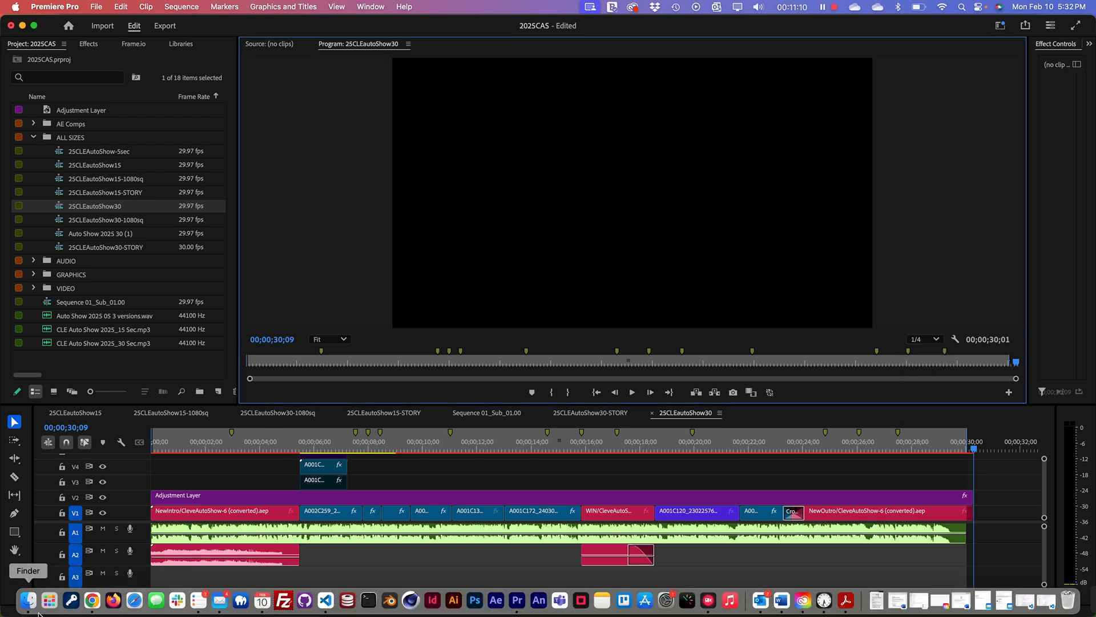
click(94, 602)
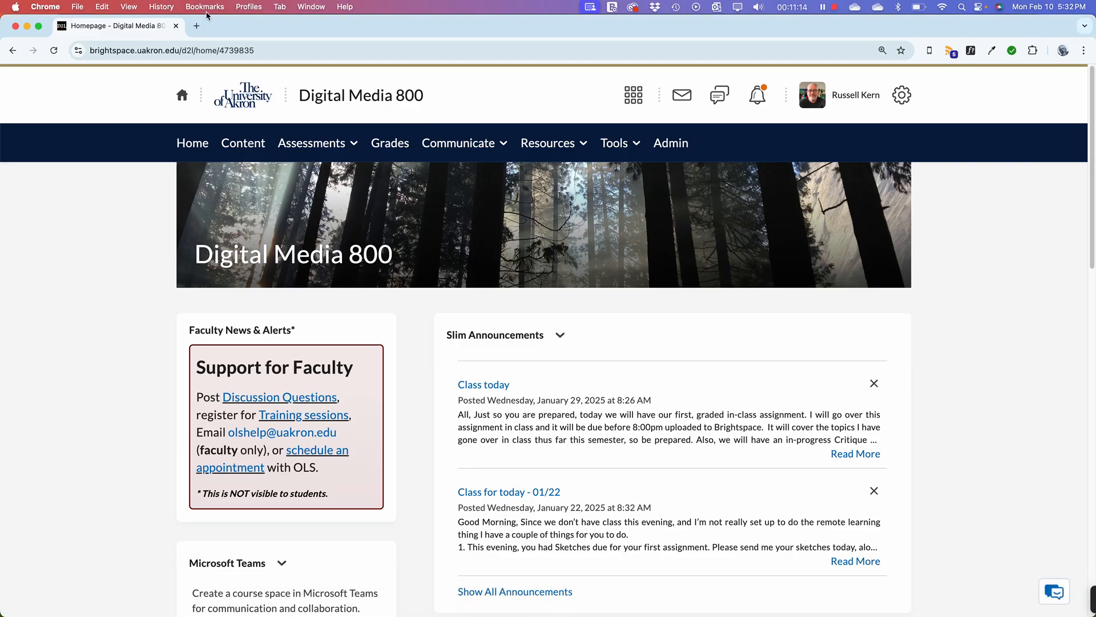
click(197, 26)
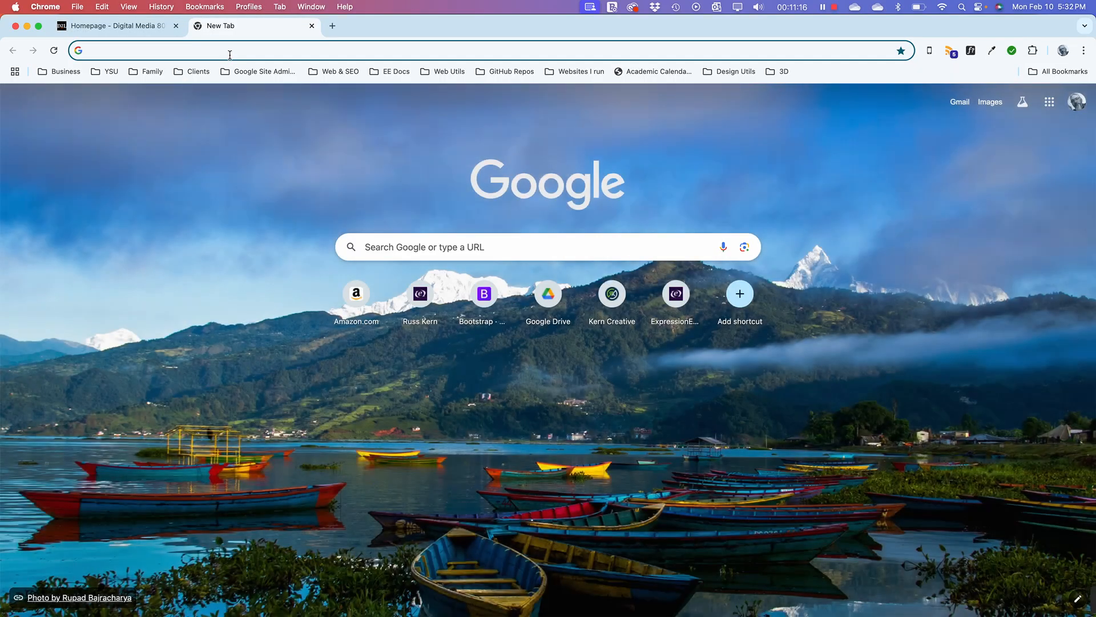
click(229, 53)
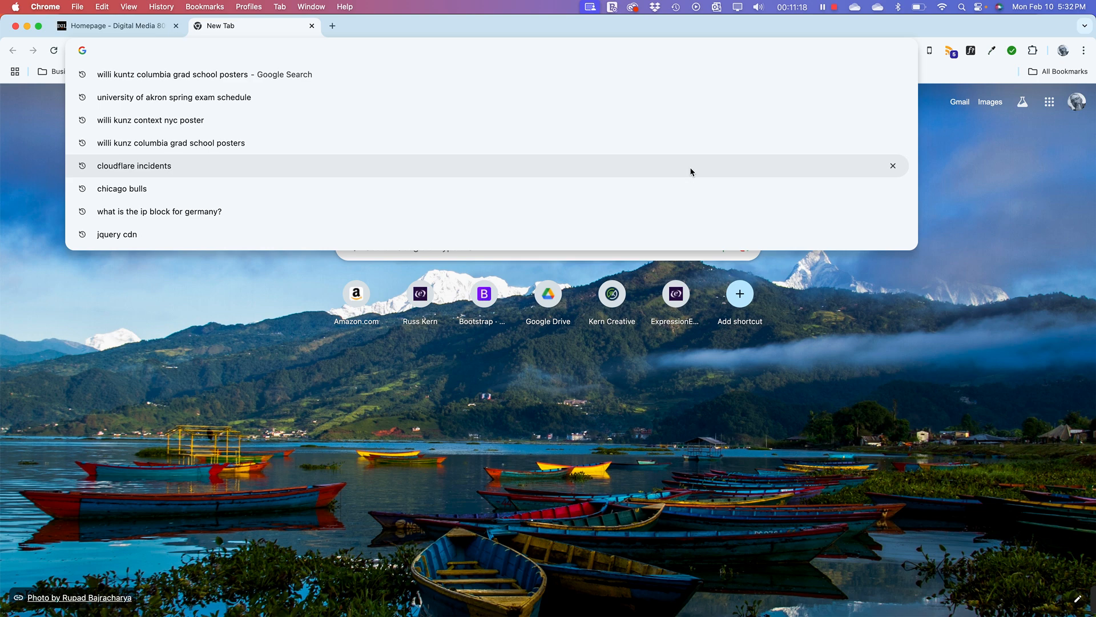
text(pexels)
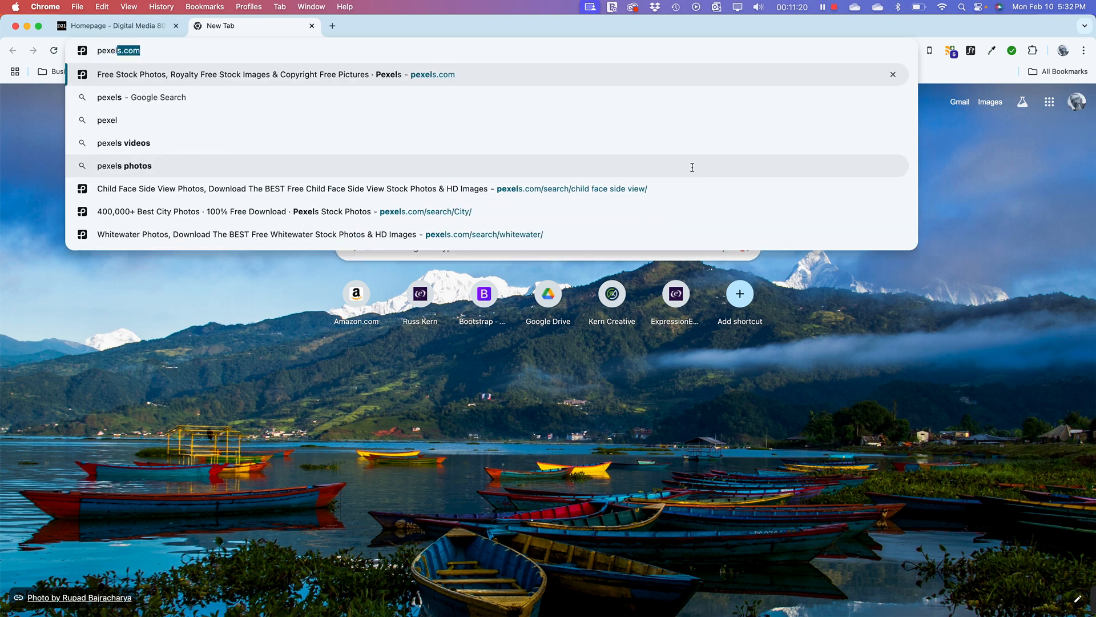
text(.com)
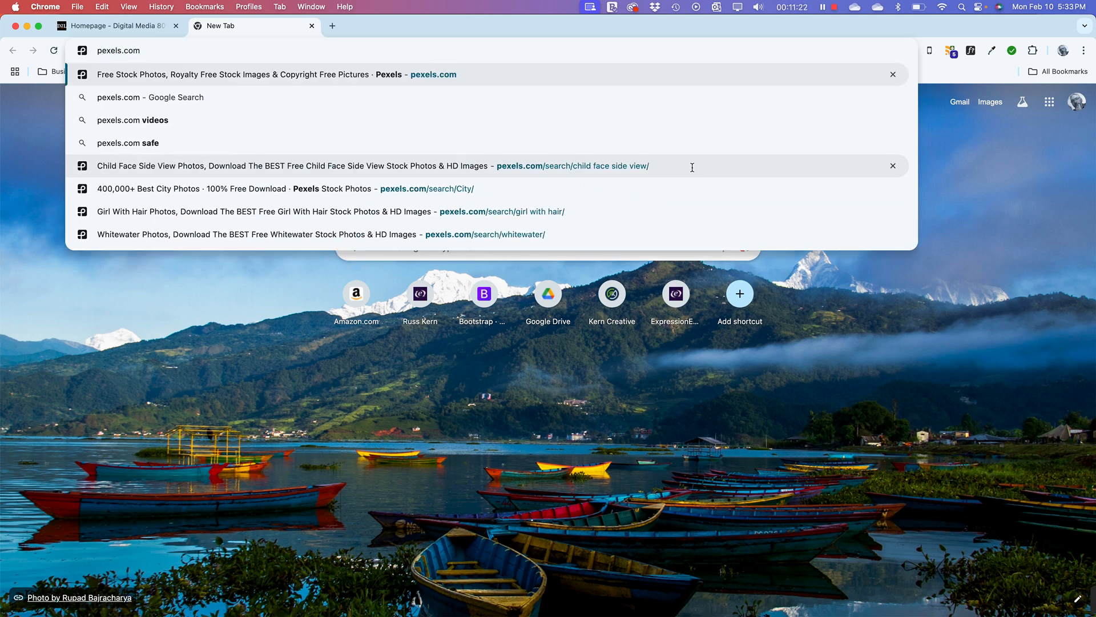
key(Return)
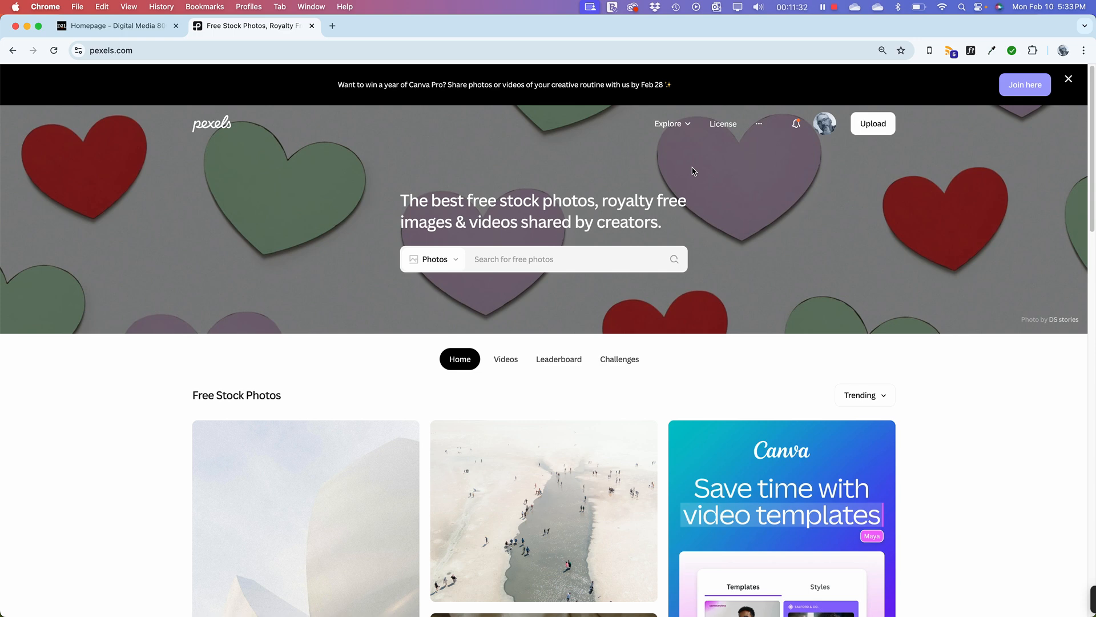
Step: Change the Pexels home page search type from photos to Videos
click(491, 260)
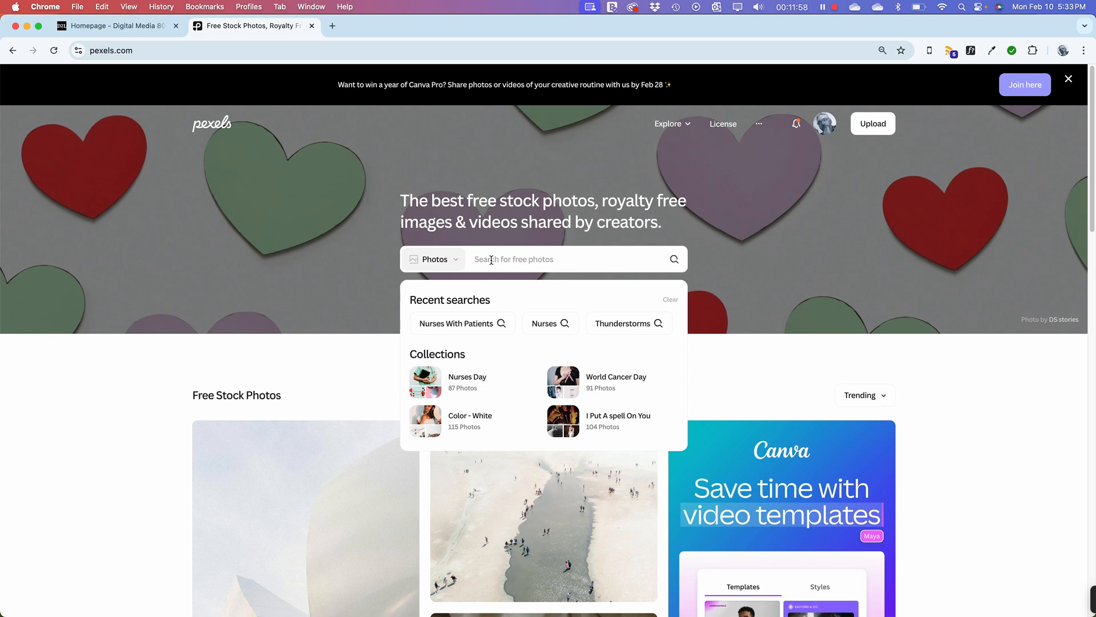
click(555, 144)
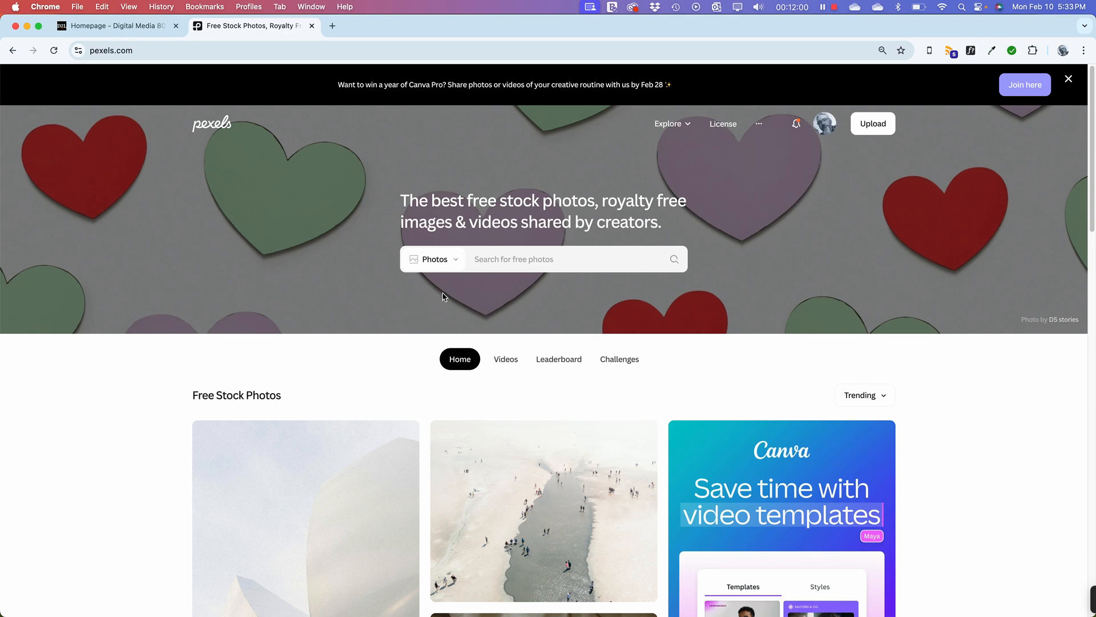
click(441, 270)
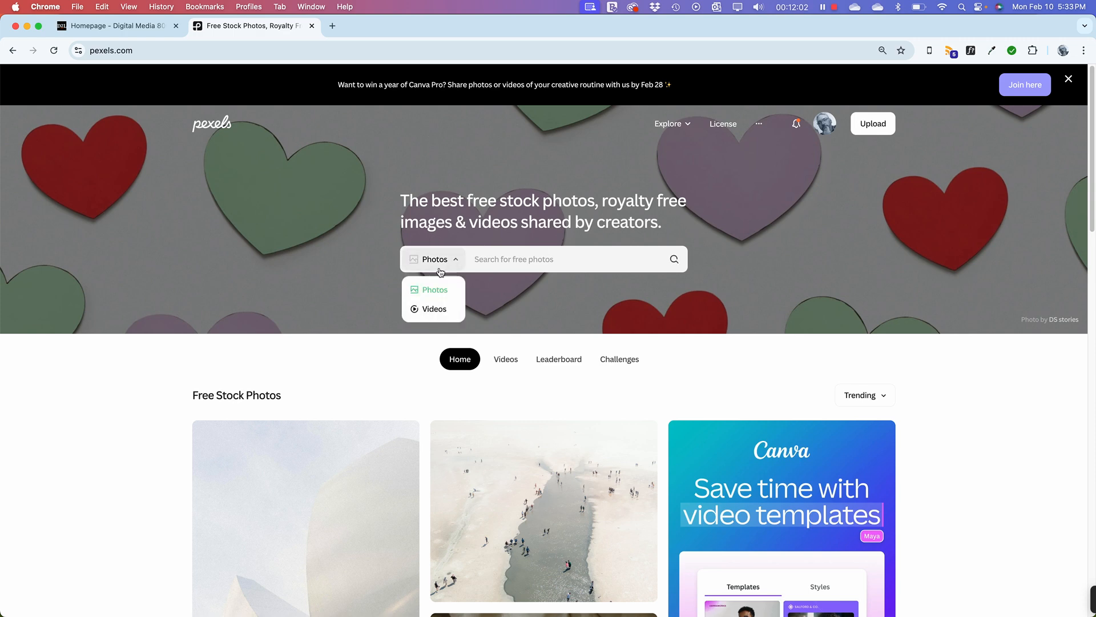
click(437, 310)
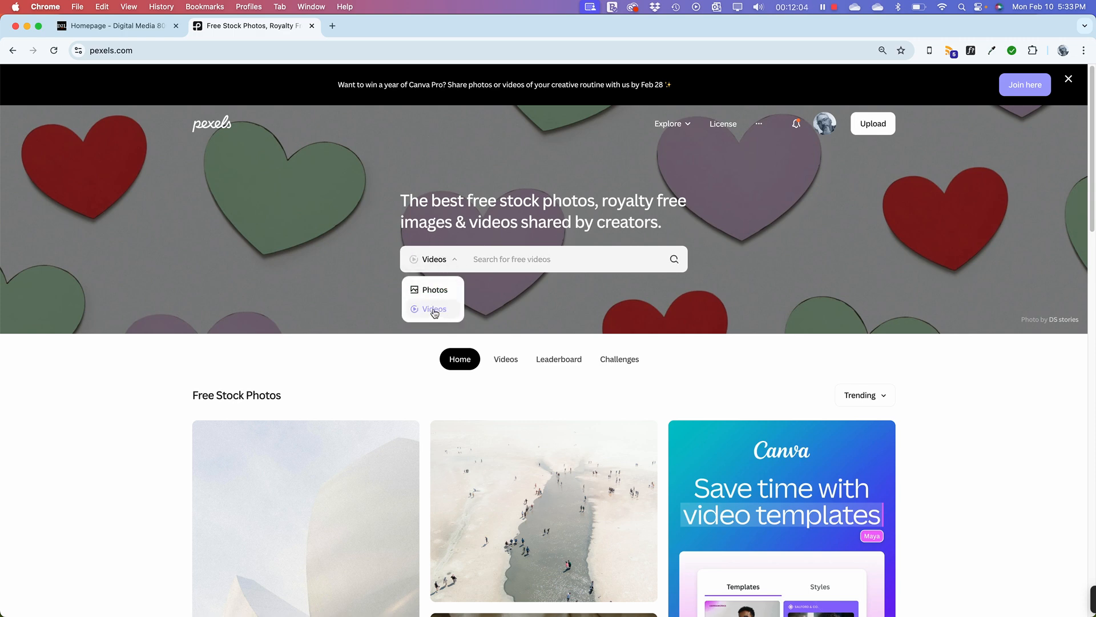
Step: Search the Pexels free videos for "Csrs" and browse down through the car clips
click(513, 259)
scroll(506, 260, down, 3)
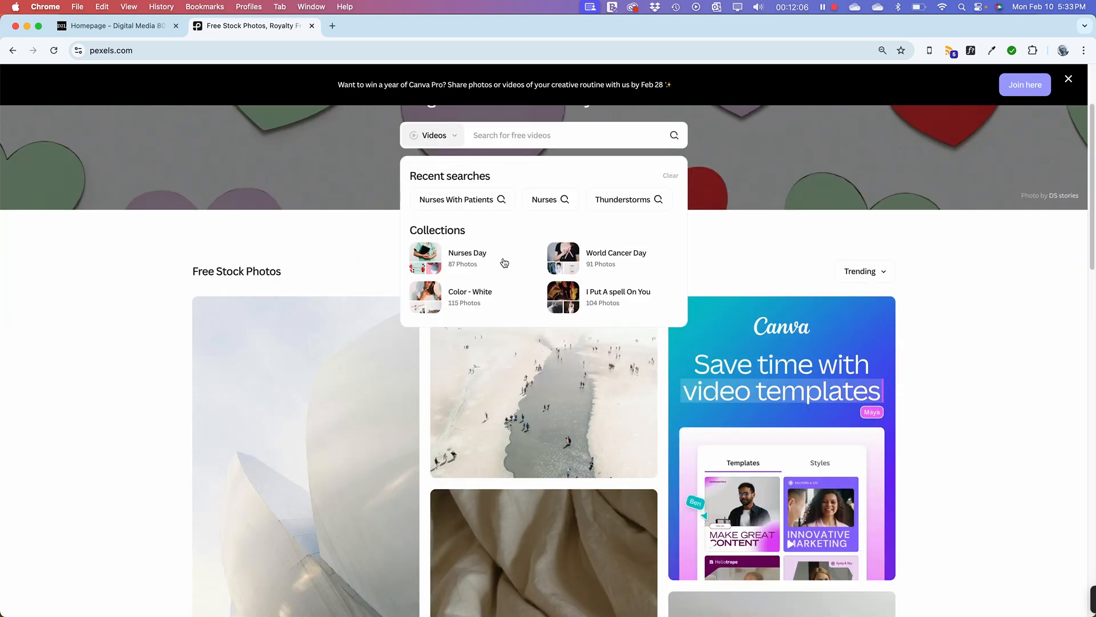
scroll(504, 263, down, 1)
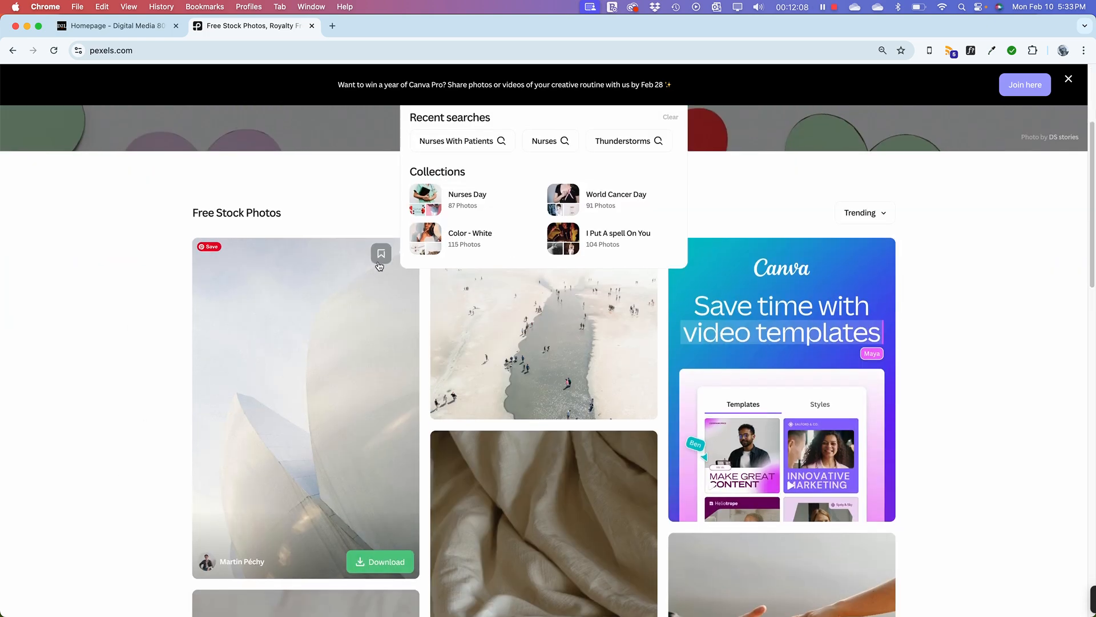
scroll(389, 314, up, 3)
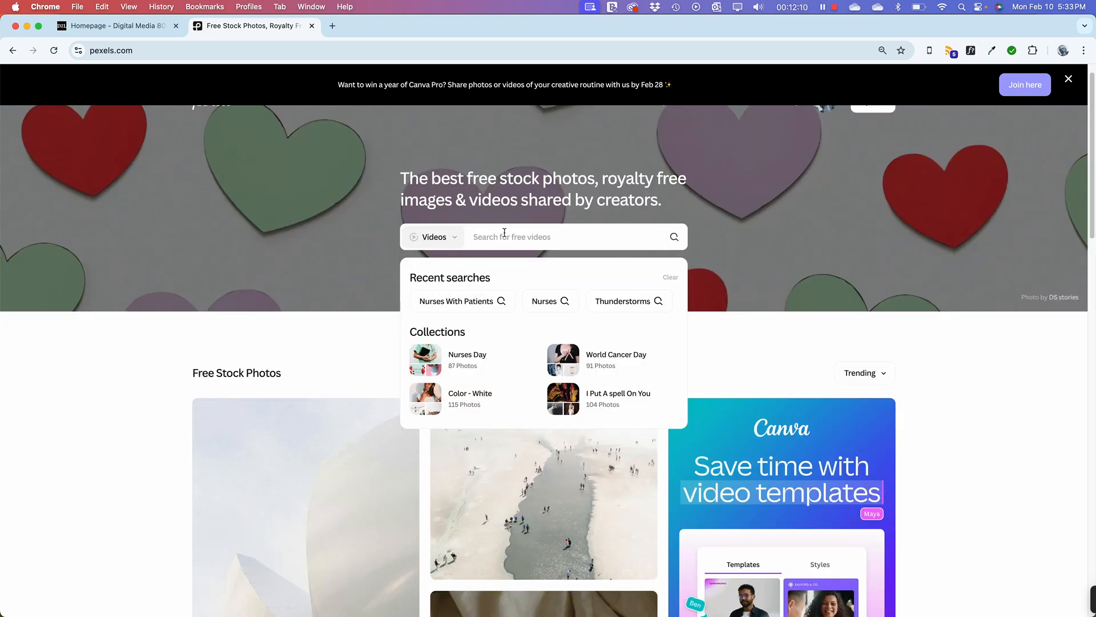
text(Csrs)
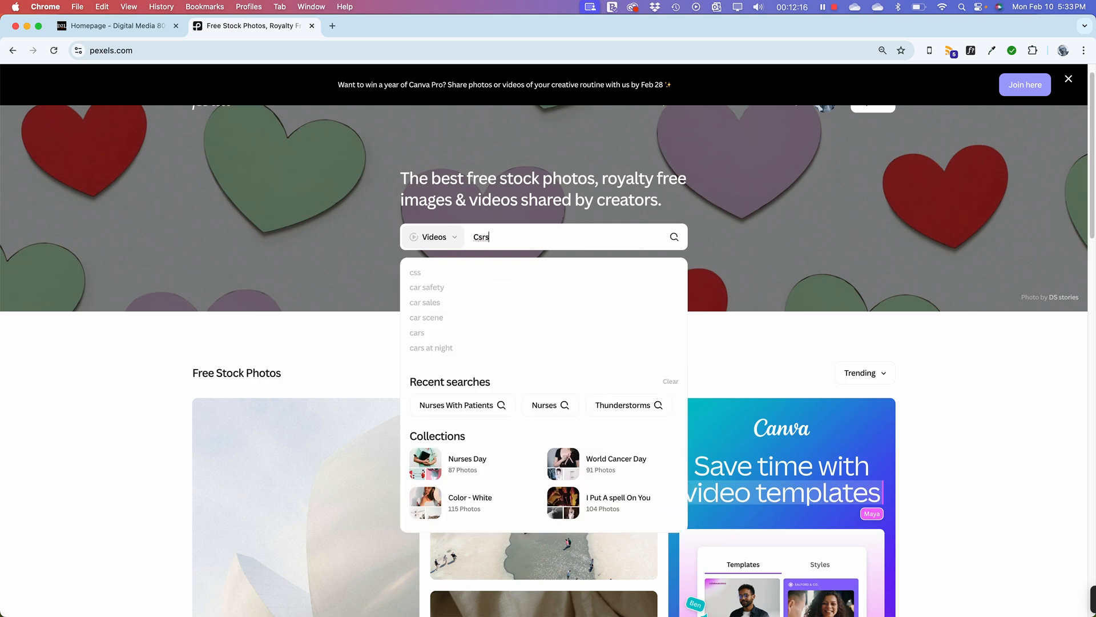
key(Return)
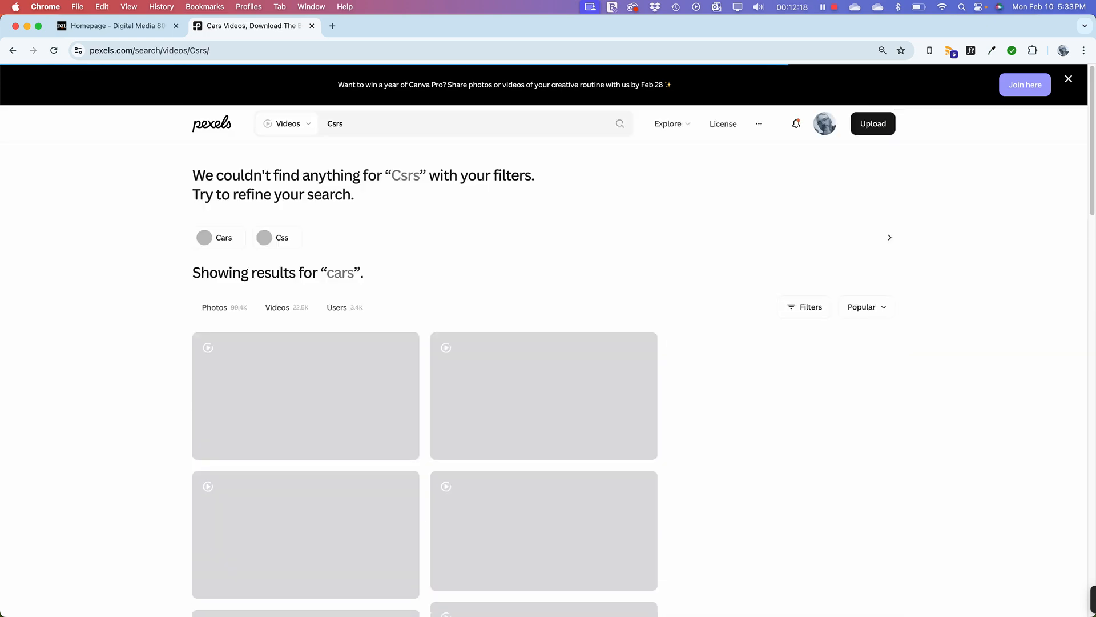
scroll(458, 445, down, 4)
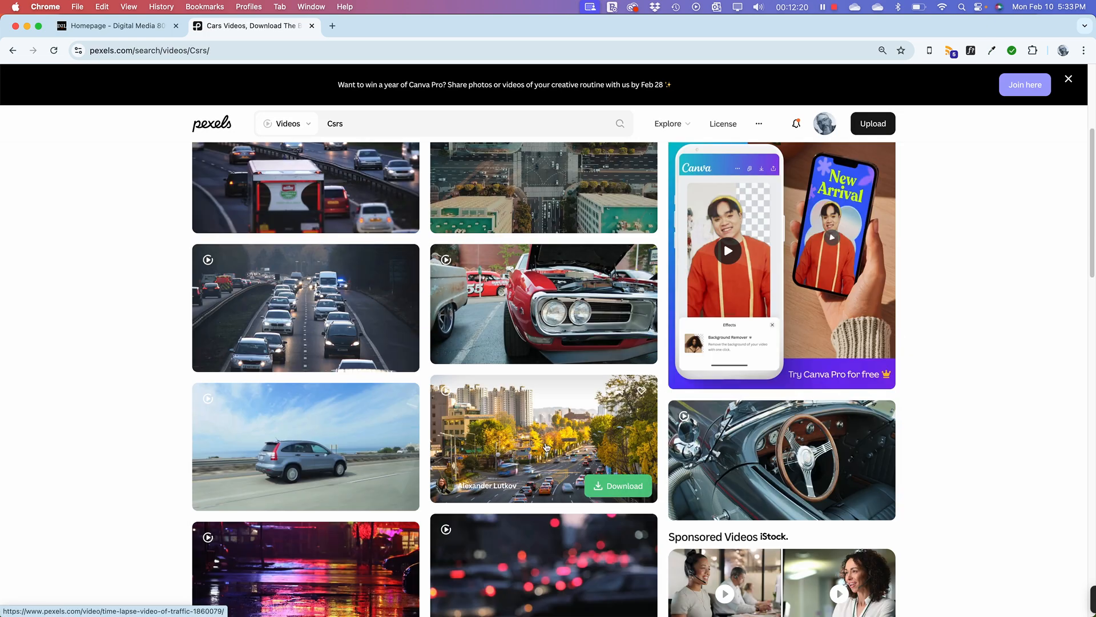
scroll(301, 455, down, 1)
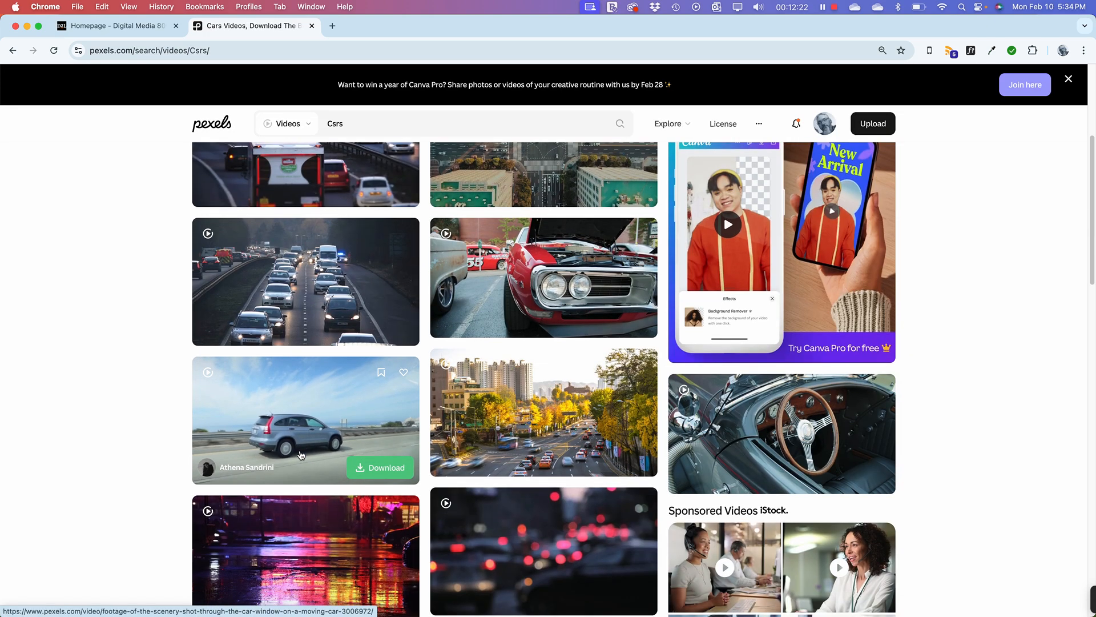
scroll(525, 399, down, 8)
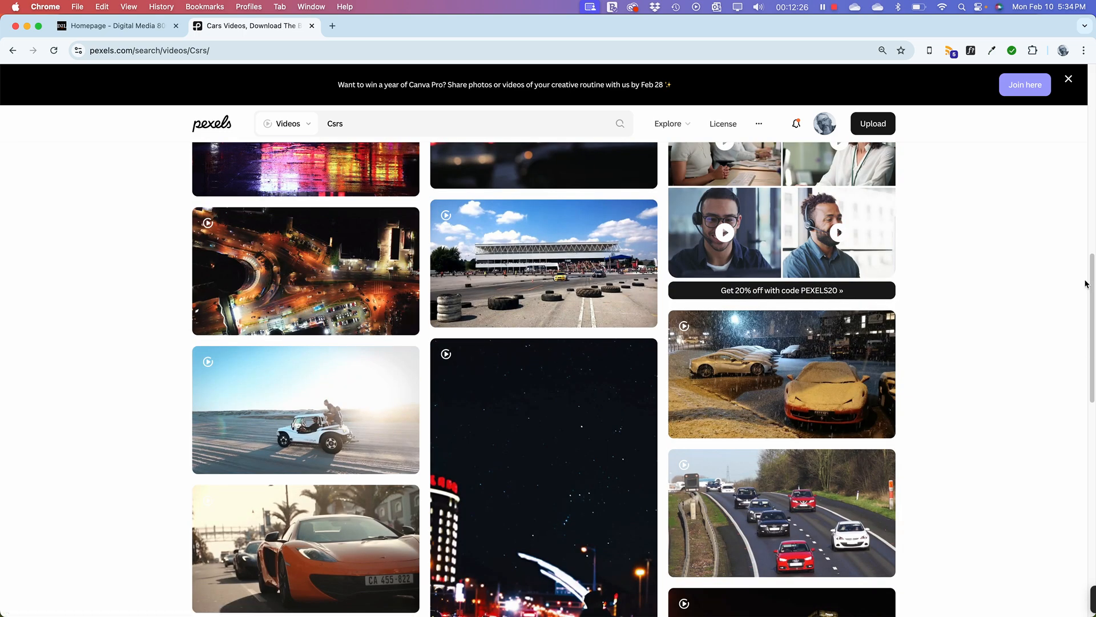
Step: Open the clip of the white buggy with passengers driving through the desert from the car video results
scroll(320, 542, down, 10)
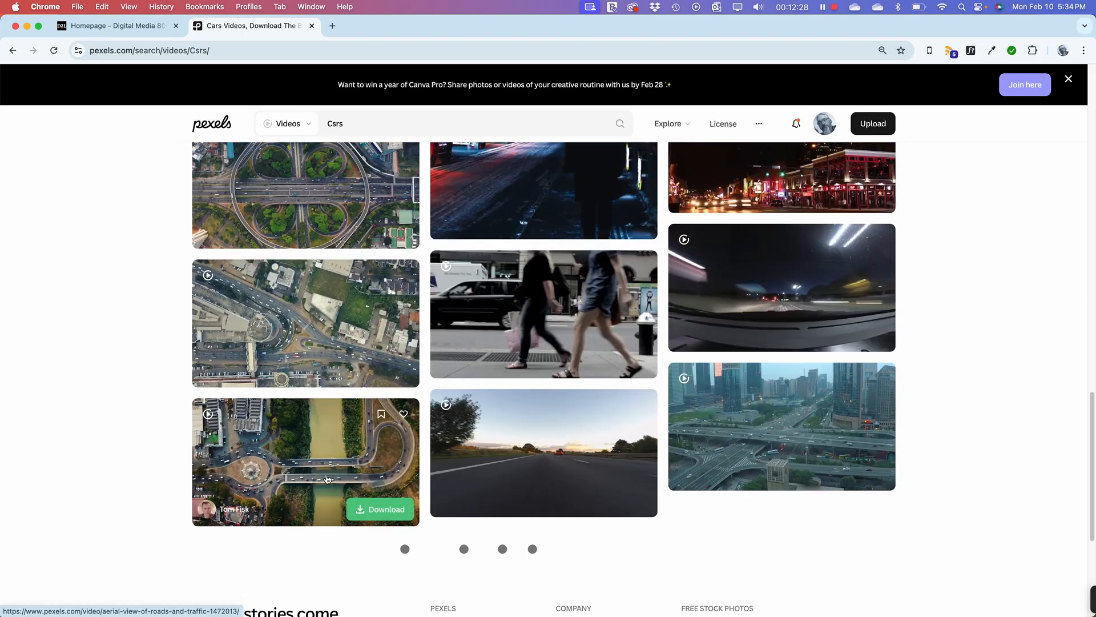
scroll(327, 478, up, 6)
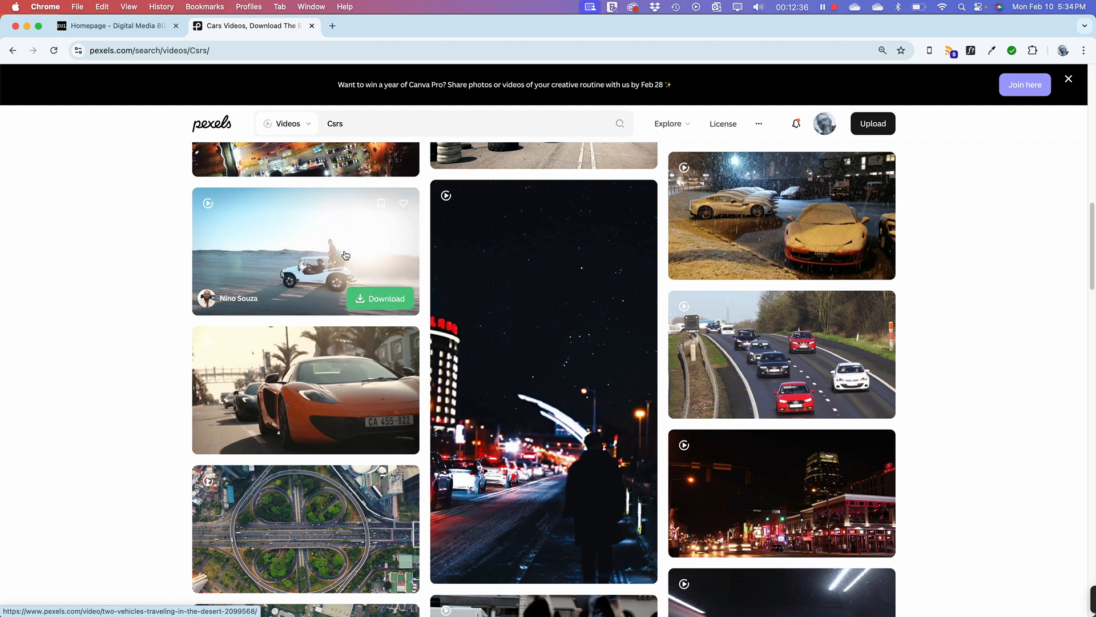
click(311, 239)
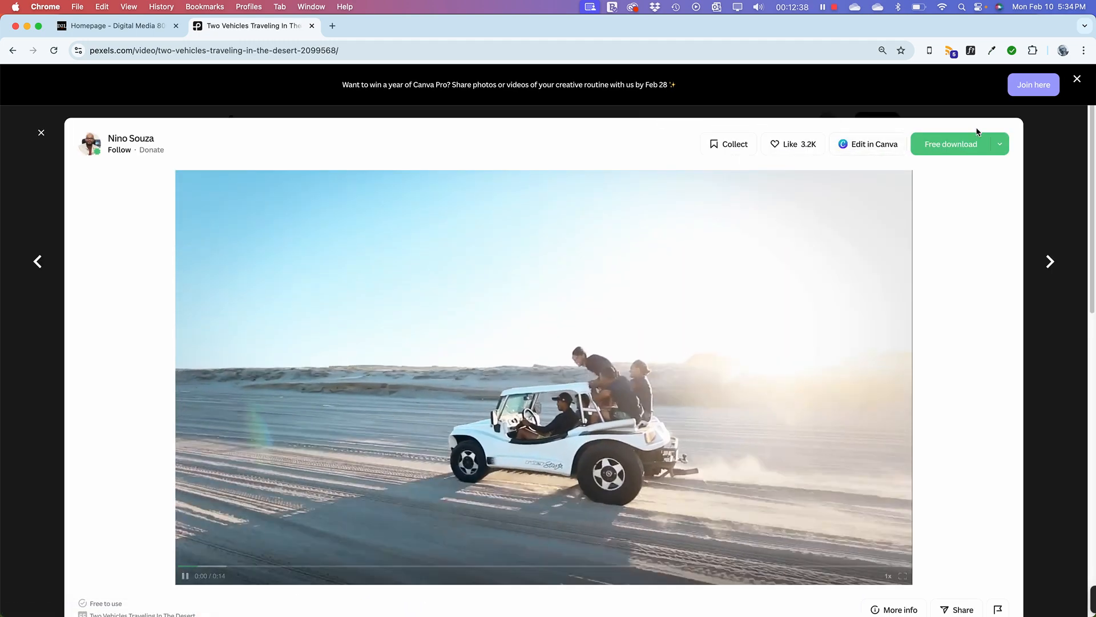
Step: Download the desert buggy clip in Full HD 1920x1080 and return to the search results
click(999, 144)
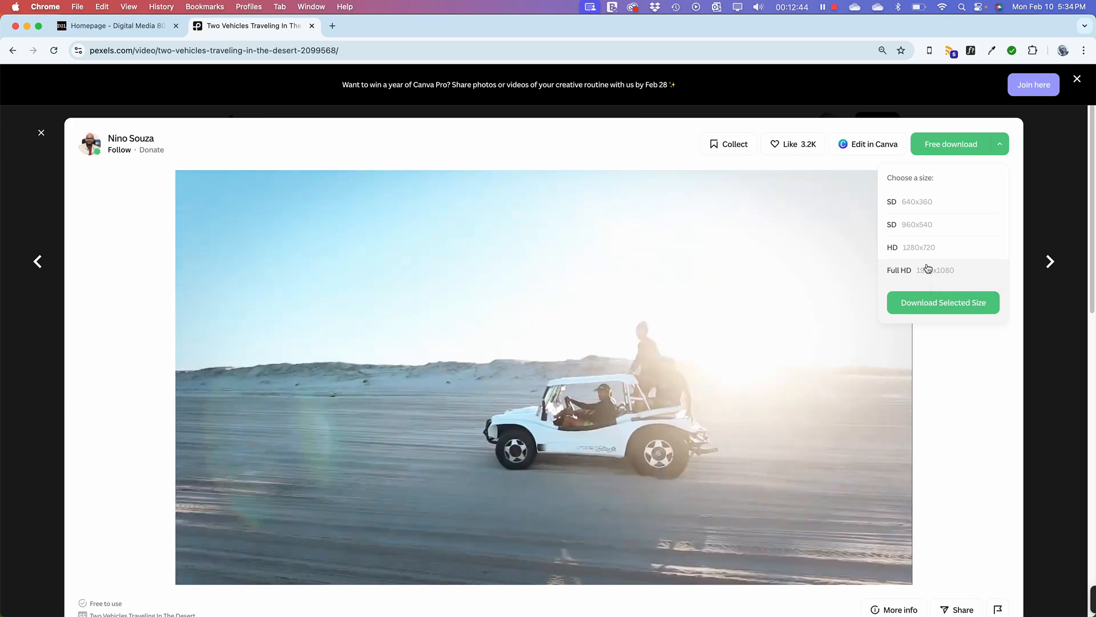
click(928, 269)
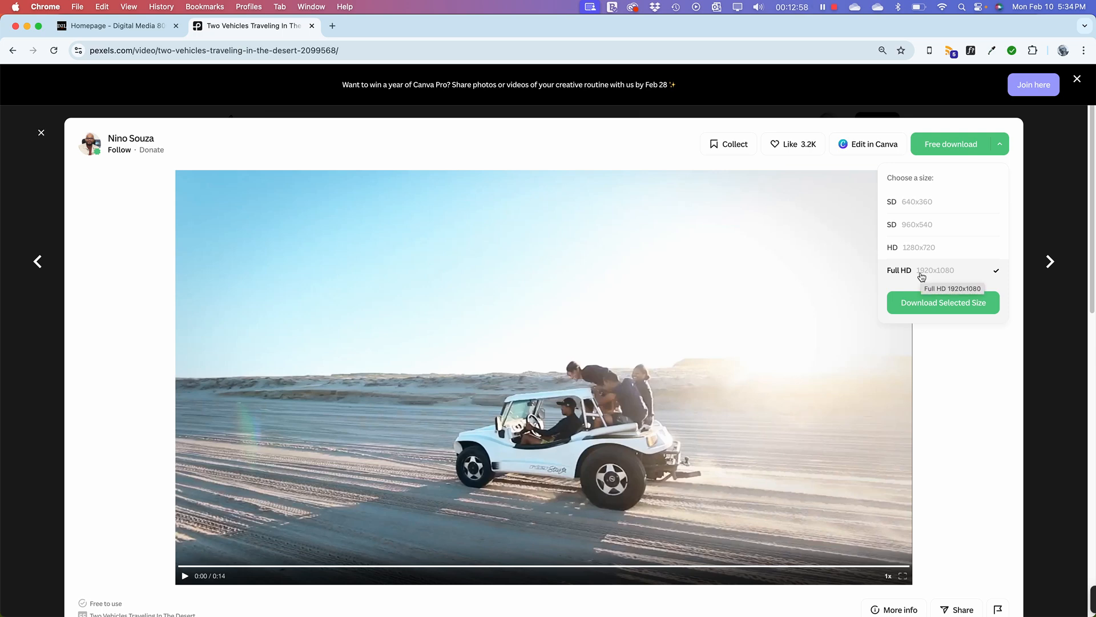
click(937, 310)
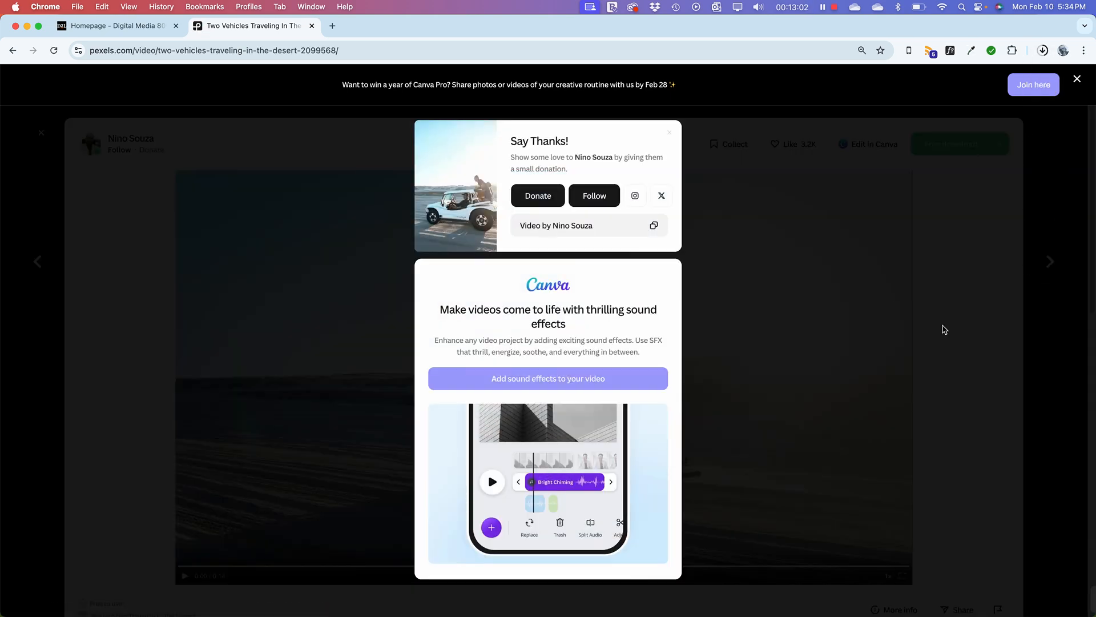
click(294, 212)
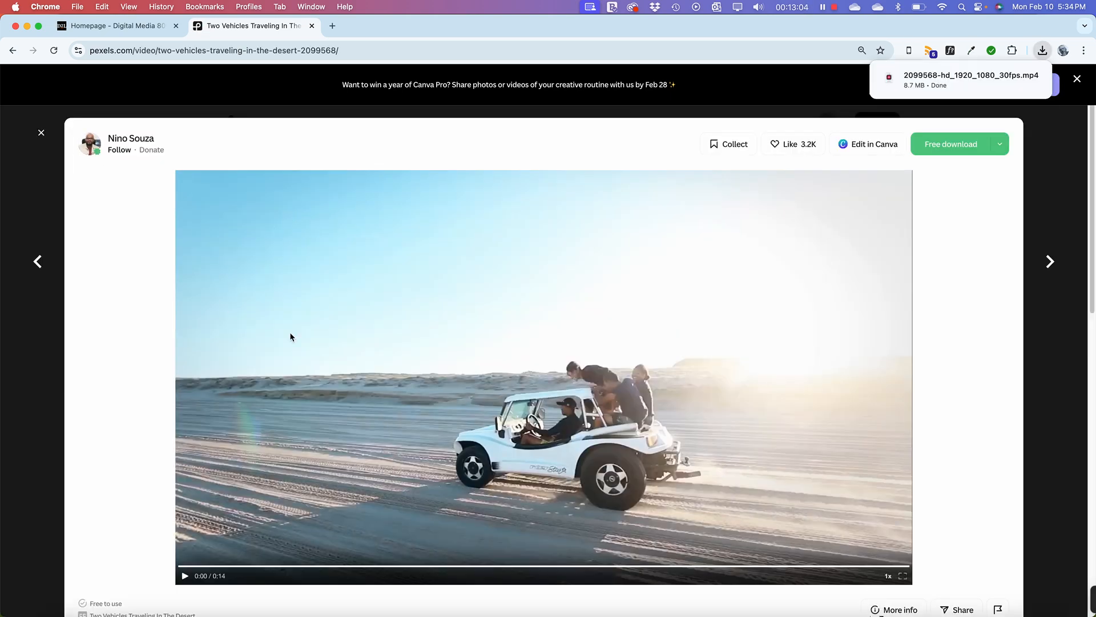
scroll(290, 336, down, 10)
scroll(328, 389, up, 10)
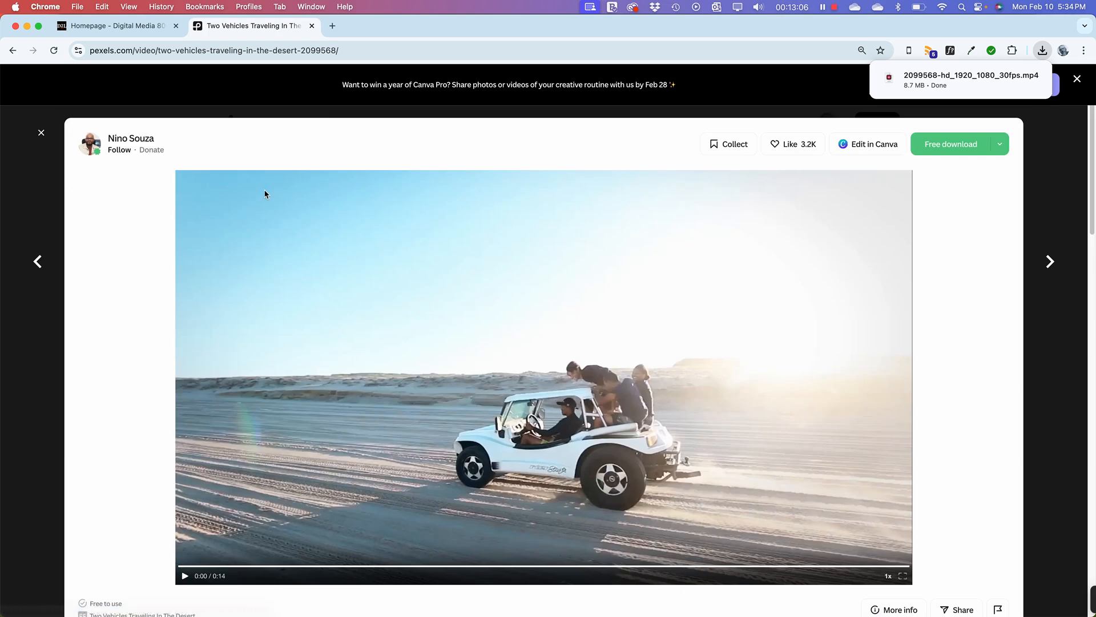
click(41, 133)
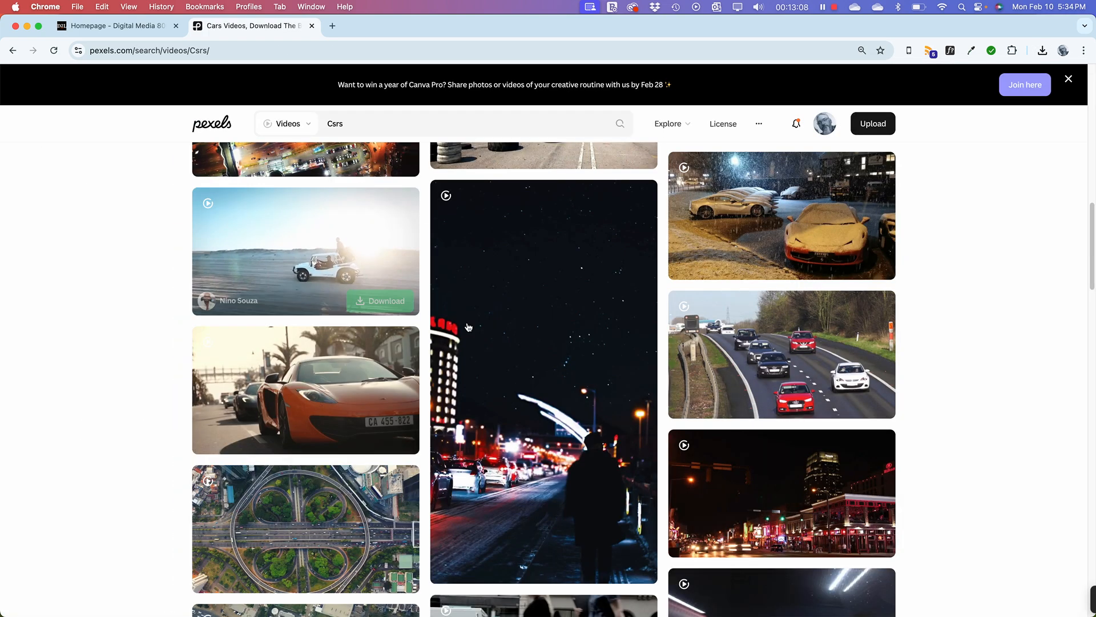
Step: Browse the car video results and open the night clip of a busy city street intersection
mouse_move(496, 321)
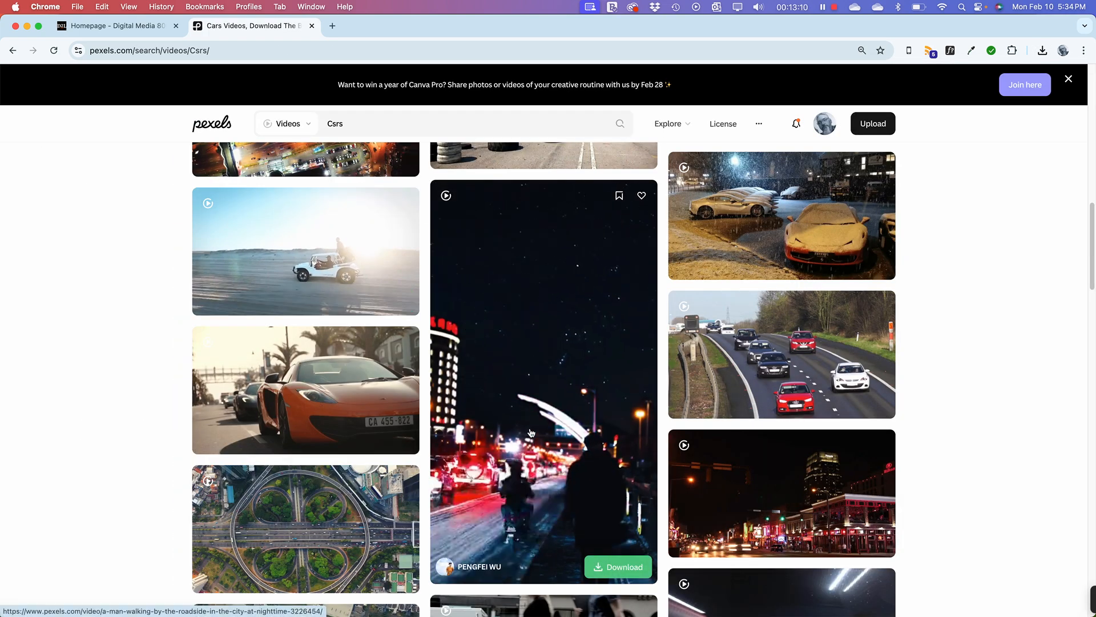
scroll(530, 432, down, 4)
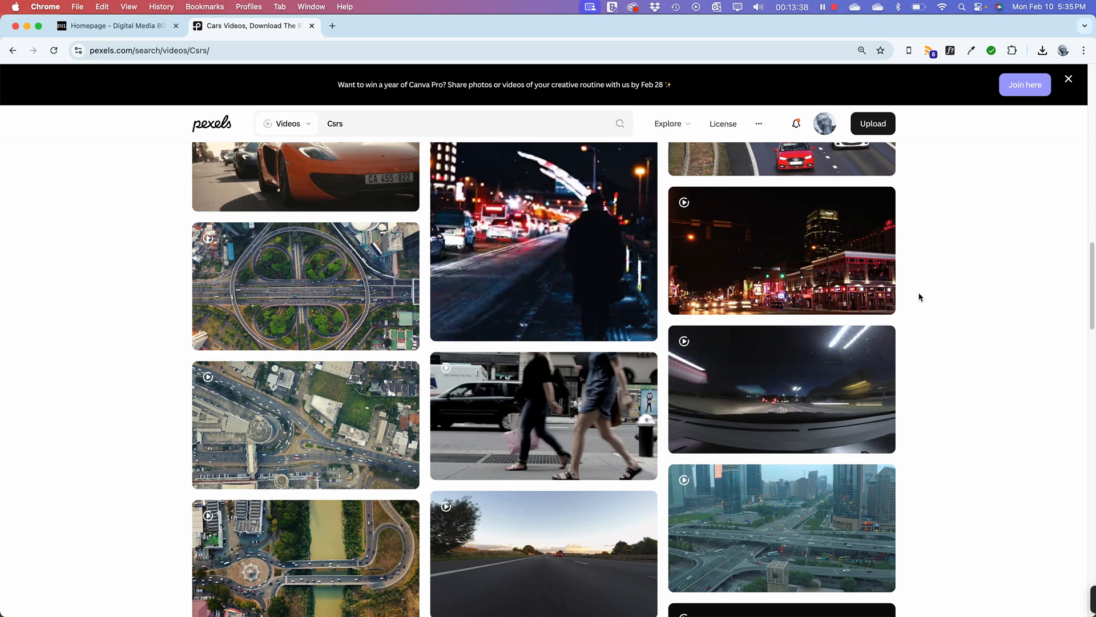
scroll(920, 297, up, 4)
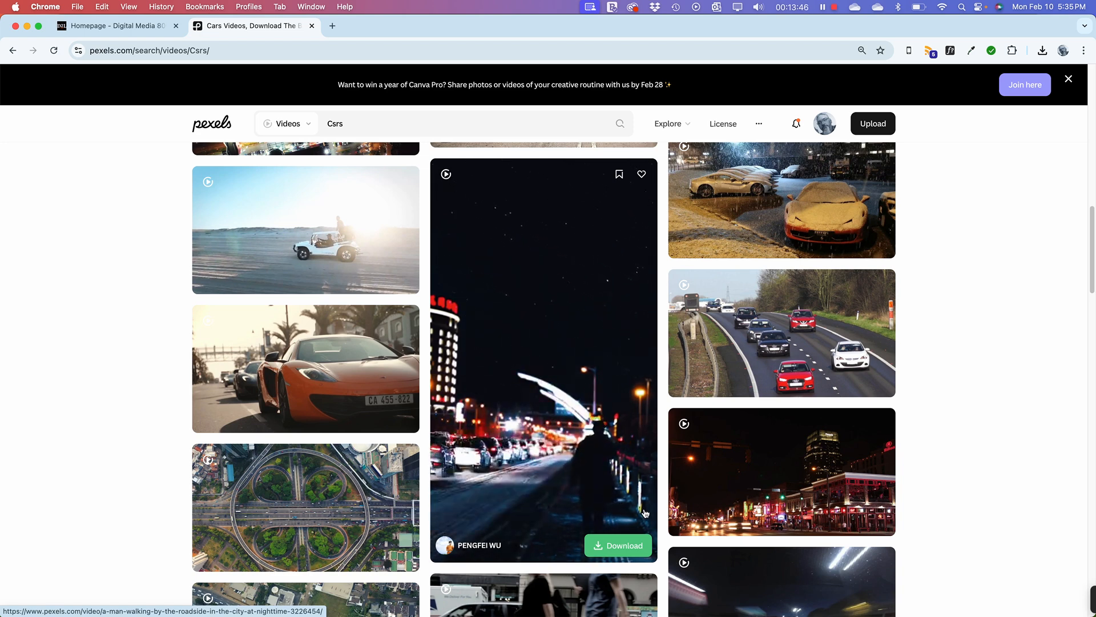
scroll(329, 353, down, 3)
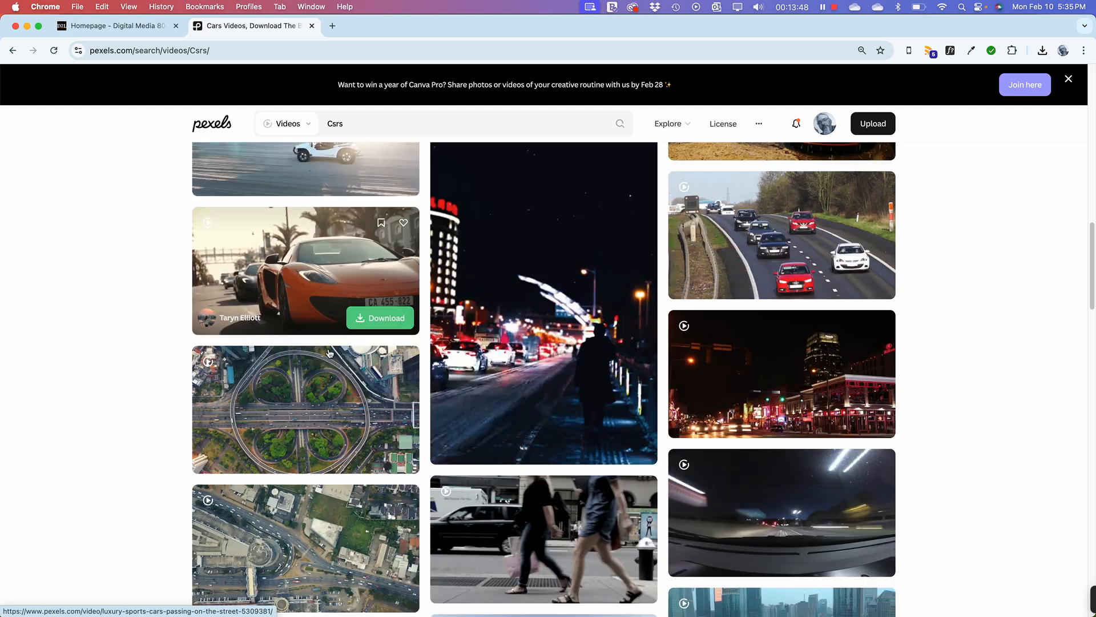
scroll(329, 353, down, 3)
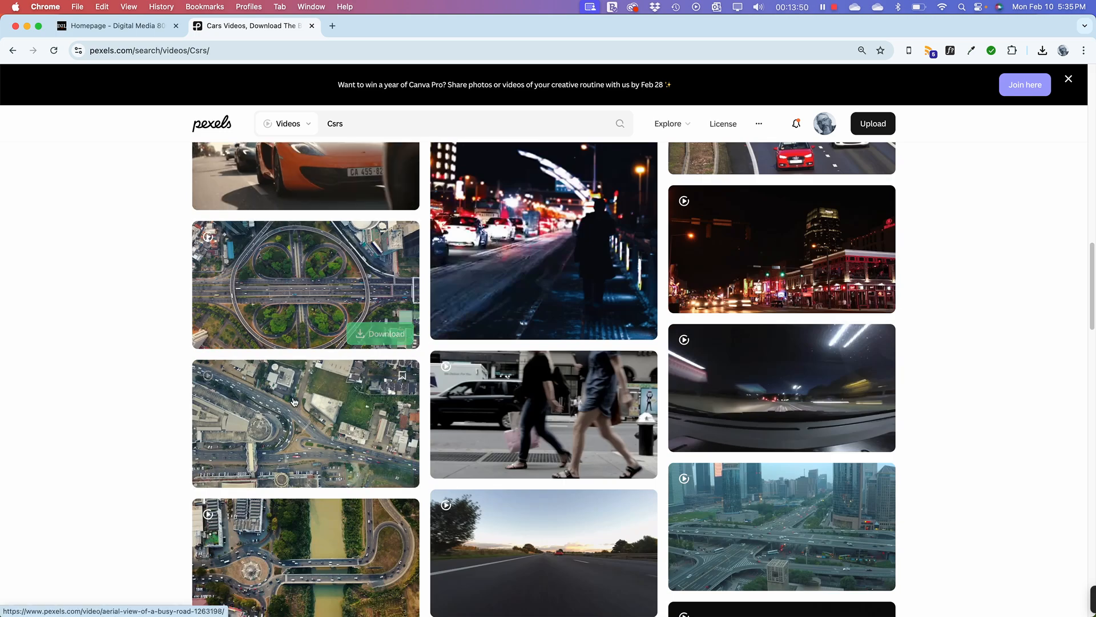
scroll(303, 409, down, 6)
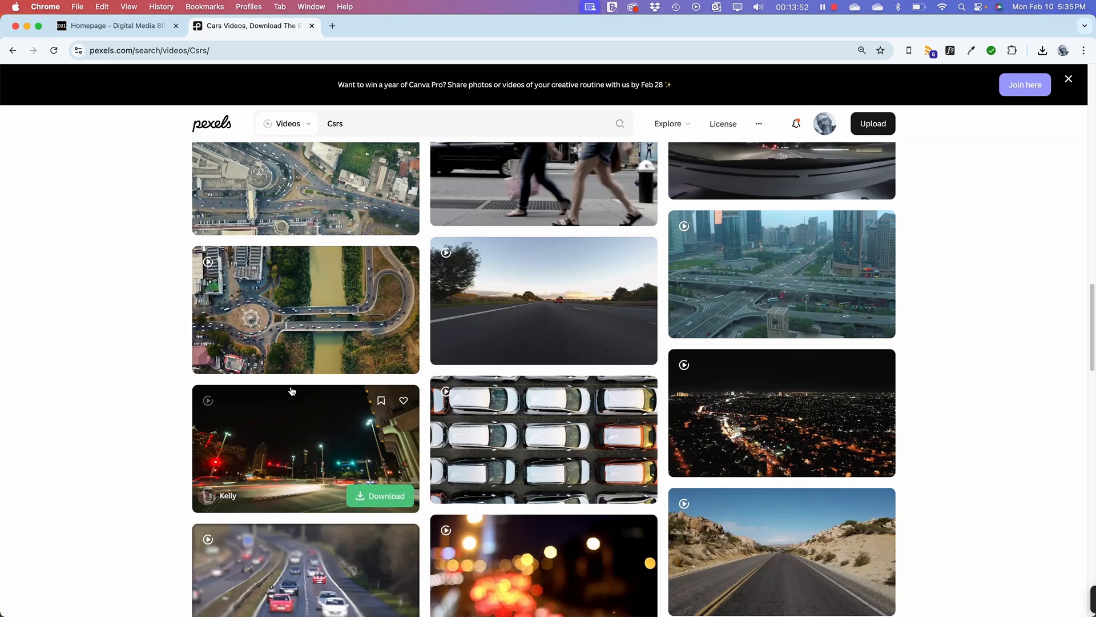
scroll(297, 391, up, 6)
scroll(420, 423, down, 7)
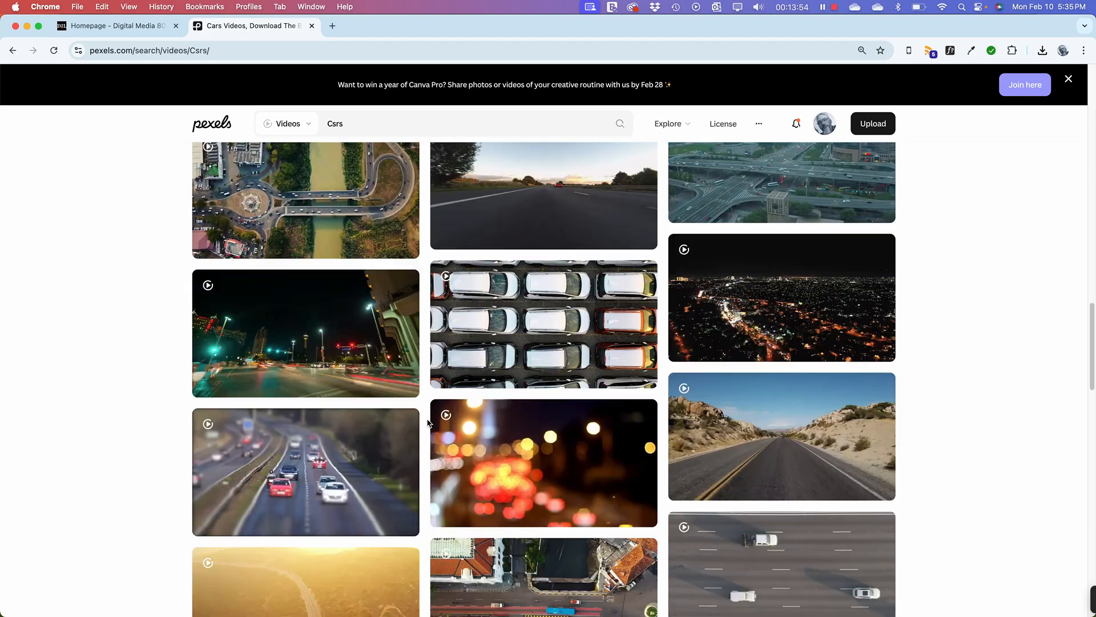
scroll(327, 360, up, 1)
scroll(327, 360, up, 4)
scroll(318, 492, down, 2)
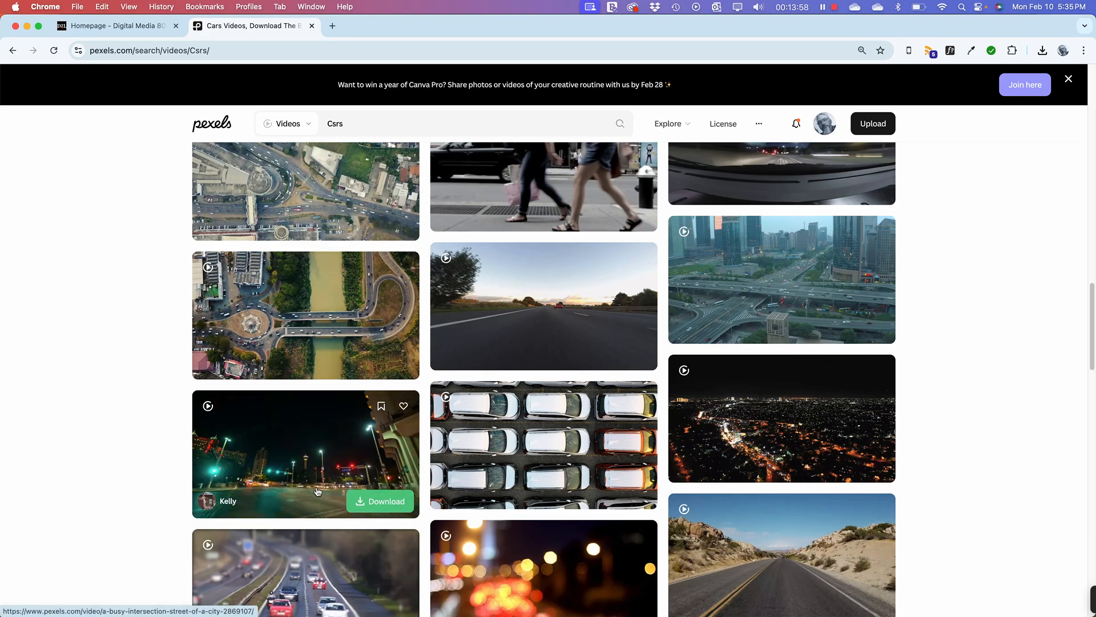
click(320, 454)
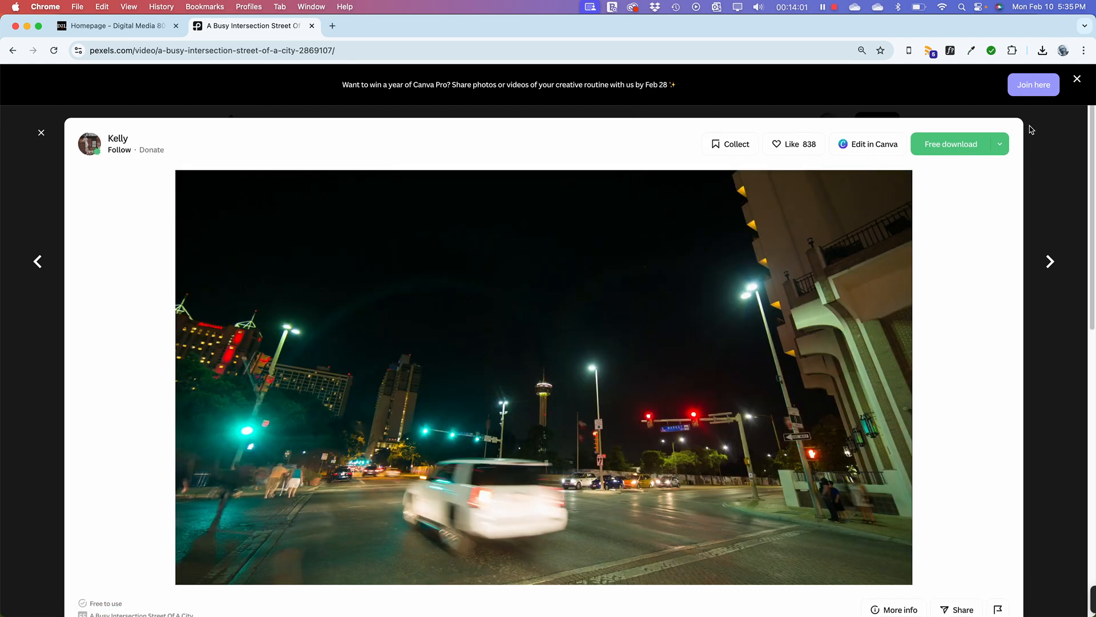
Step: Download the city intersection clip in 4K UHD 3840x2160 and return to the search results
click(1000, 144)
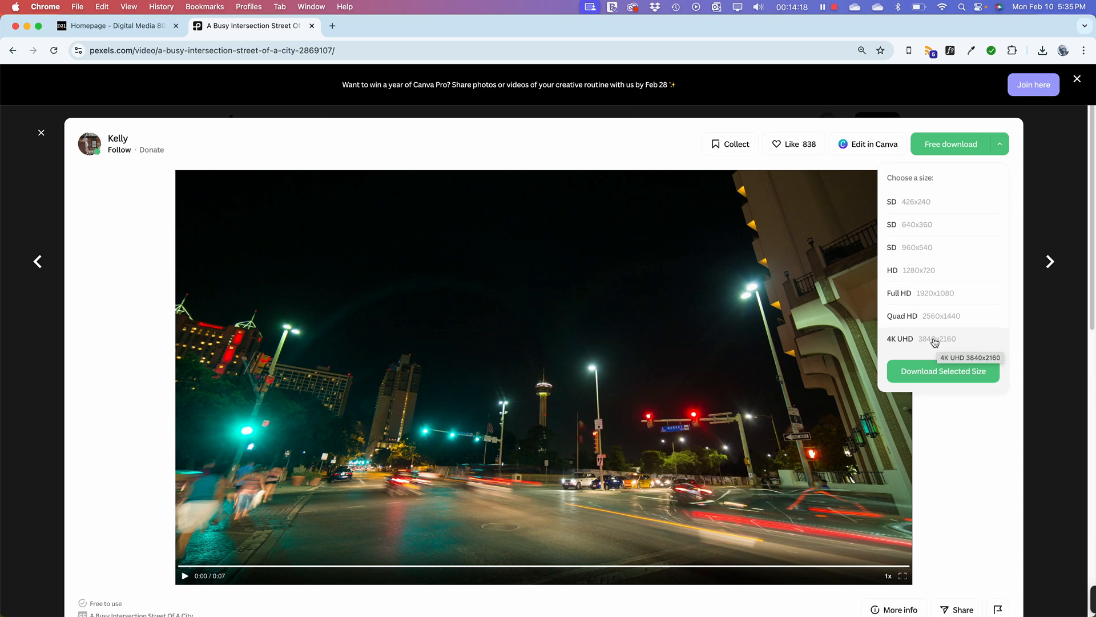
click(949, 372)
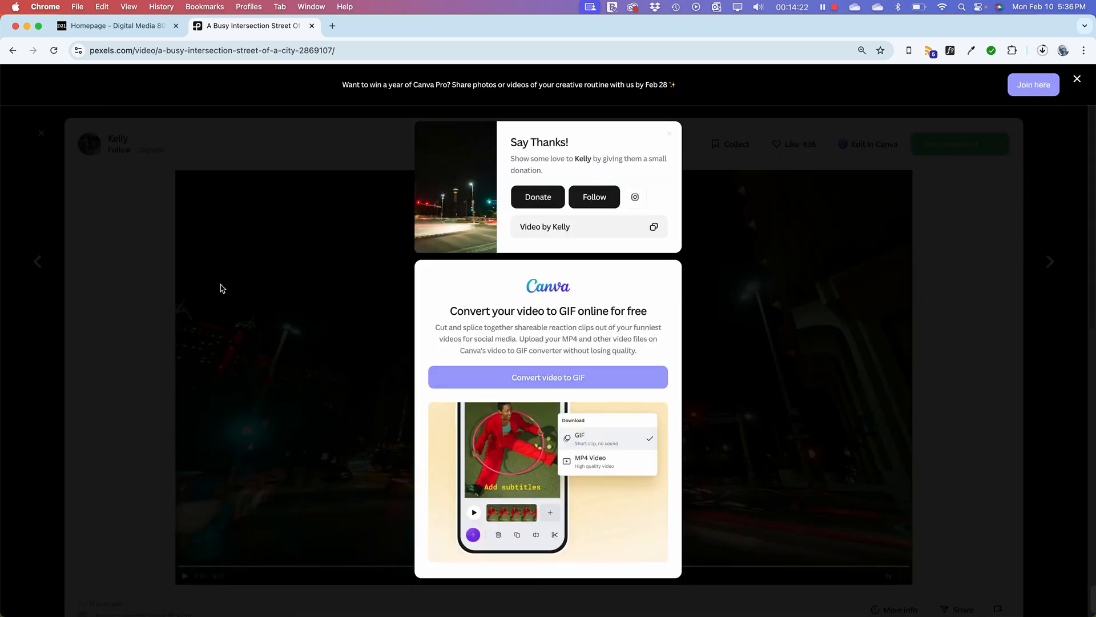
click(120, 238)
click(41, 135)
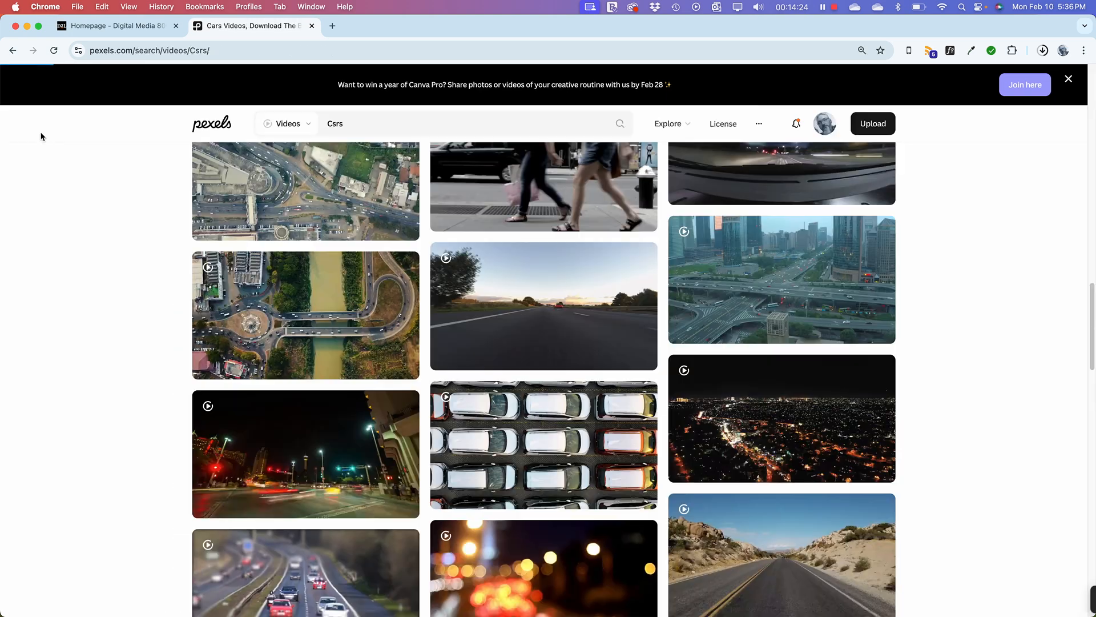
Step: Find the close-up clip of a car key in the ignition further down the results and open it
scroll(532, 343, down, 6)
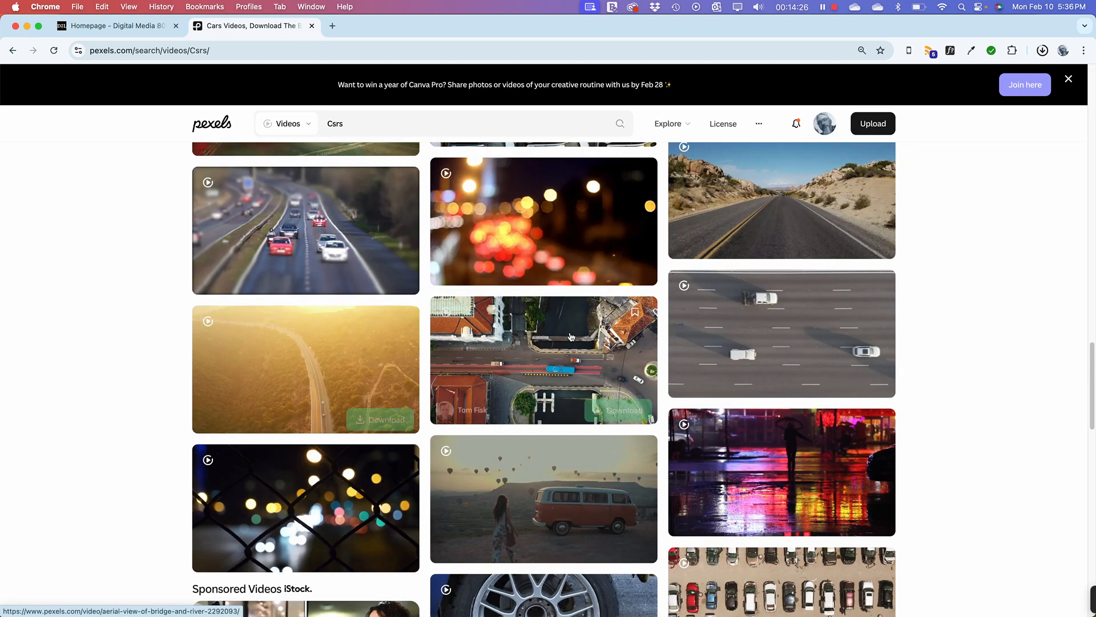
scroll(532, 342, down, 4)
scroll(597, 351, down, 4)
scroll(597, 351, down, 4)
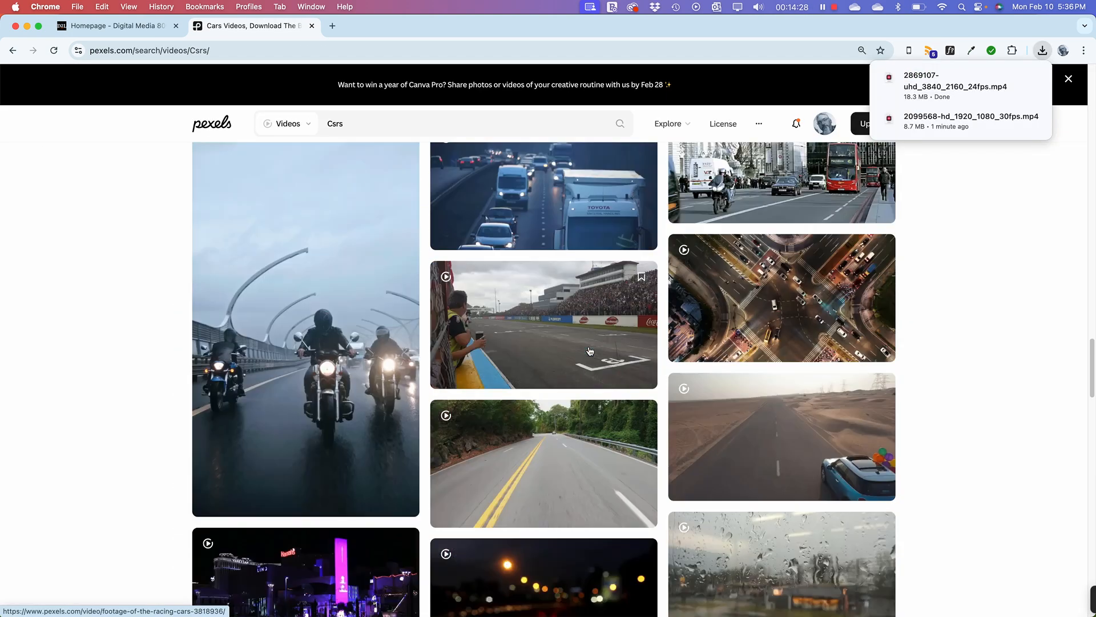
scroll(592, 351, down, 7)
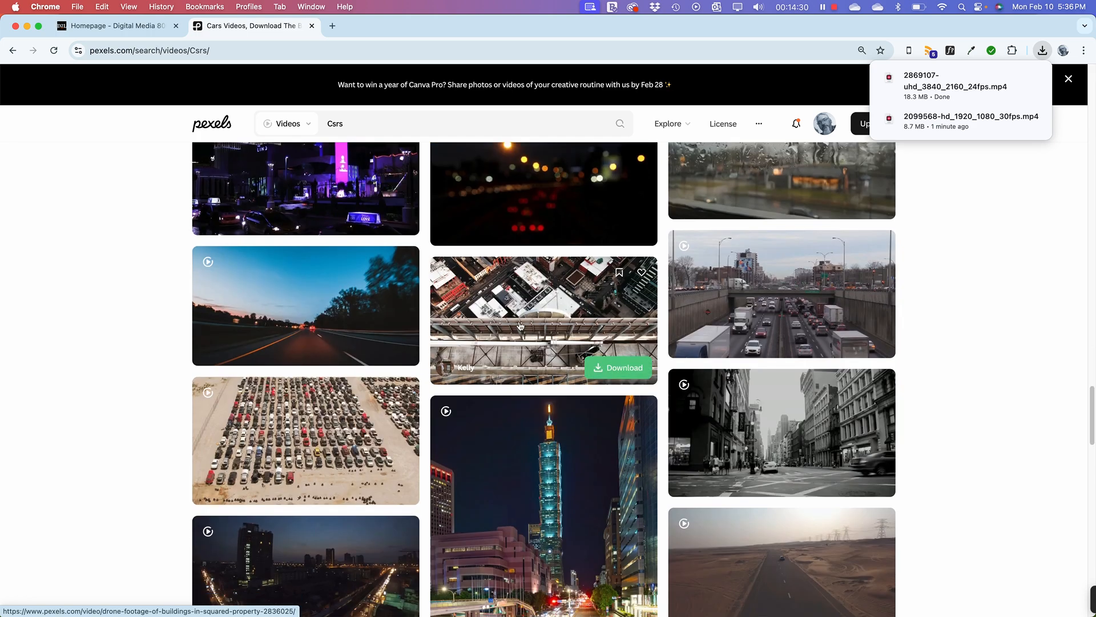
scroll(741, 226, down, 11)
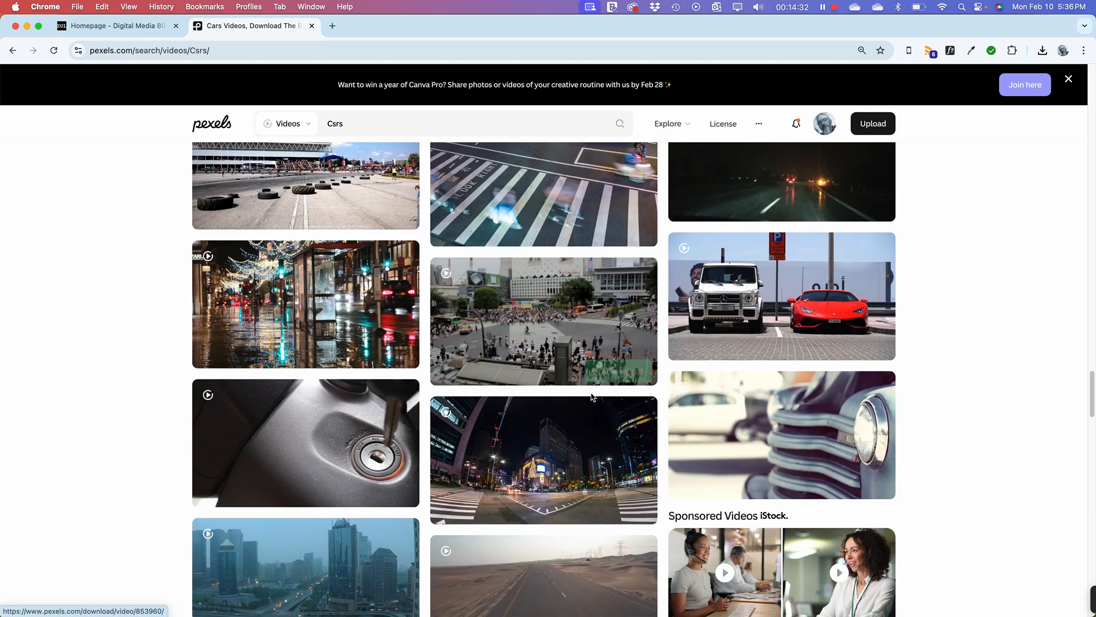
mouse_move(366, 446)
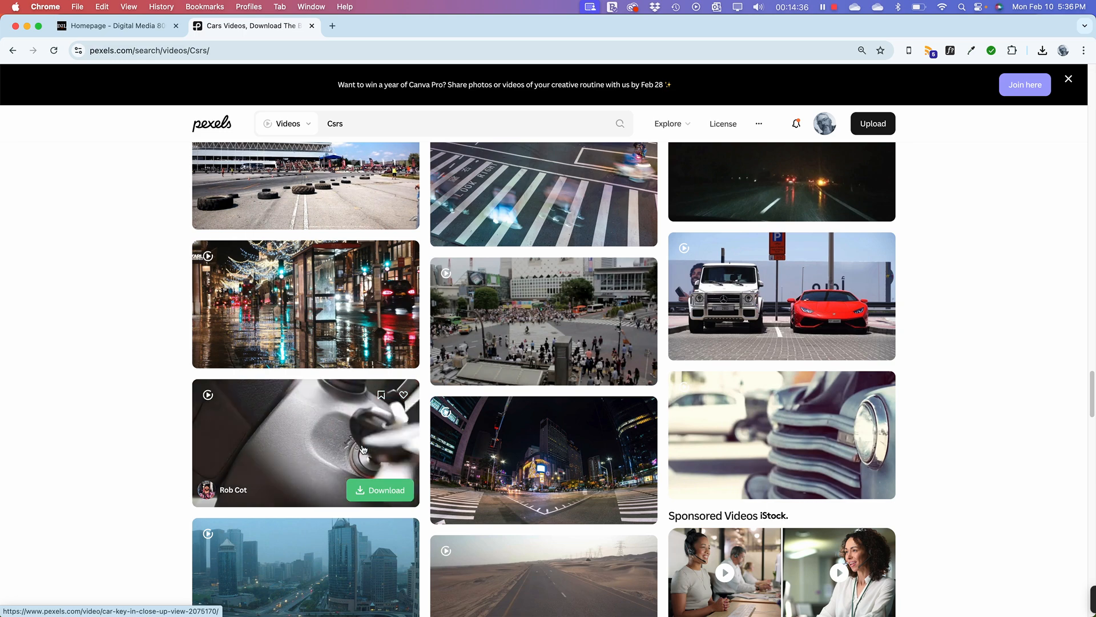
click(341, 419)
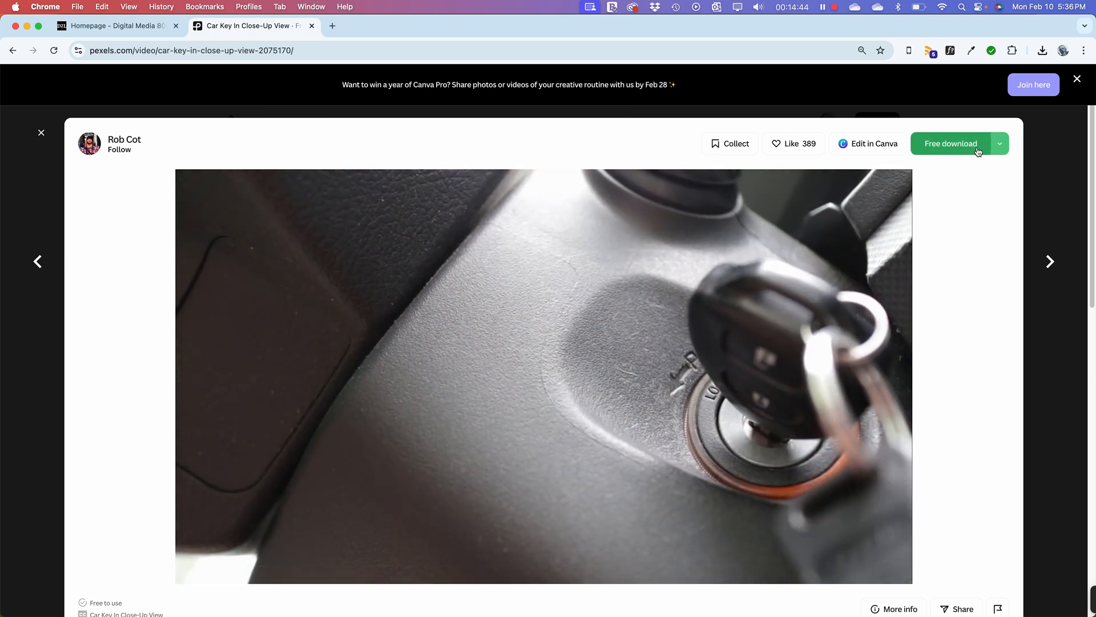
Step: Download the car key clip in Full HD 1920x1080 and return to the search results
click(999, 150)
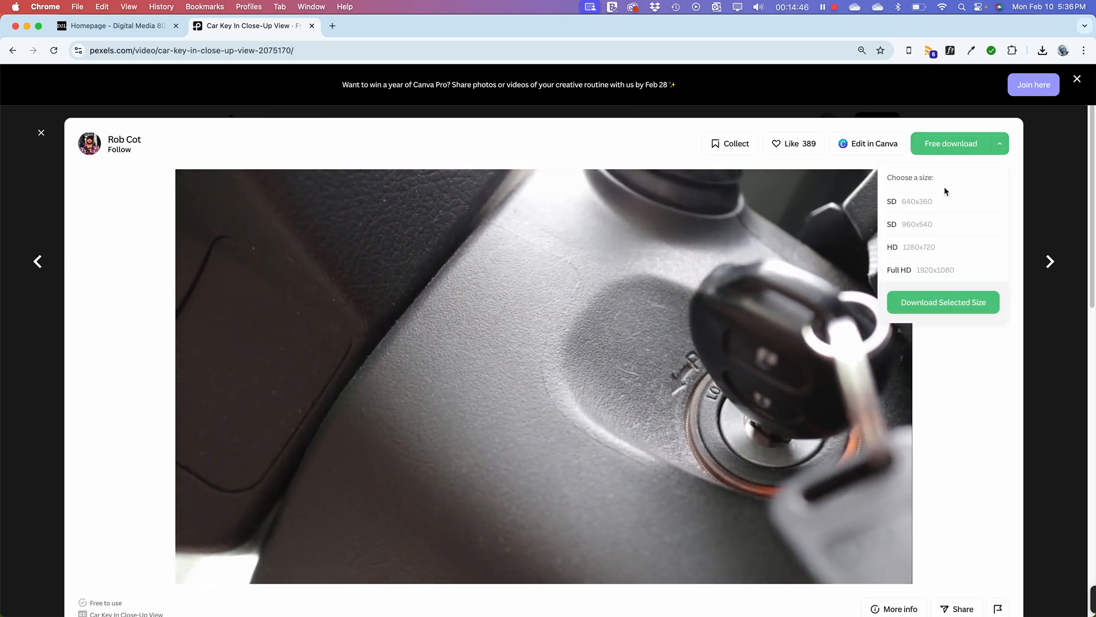
click(925, 272)
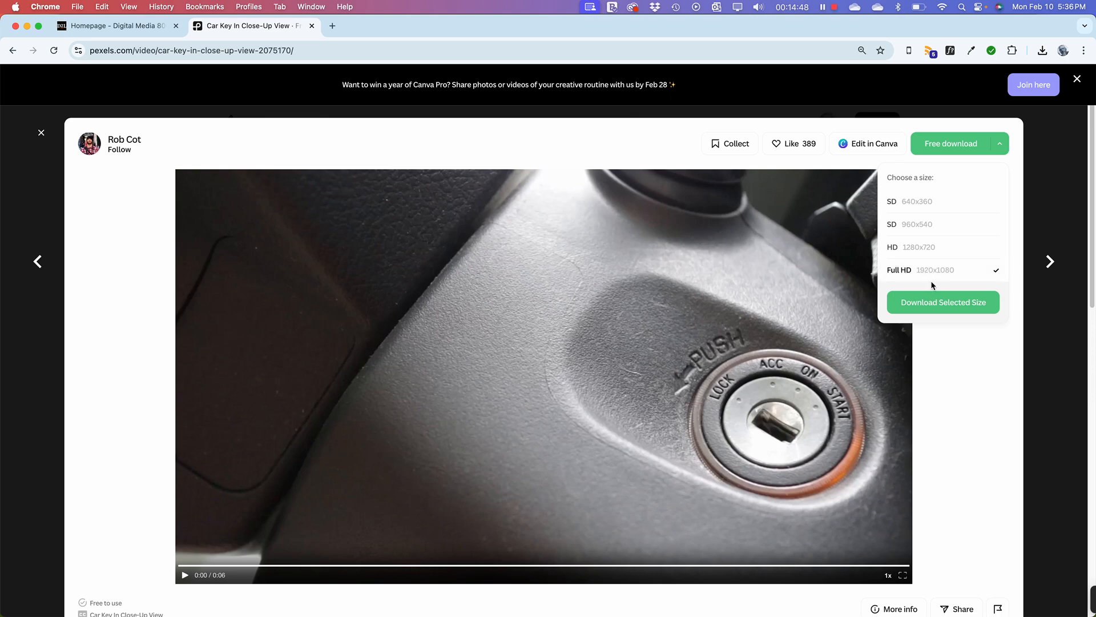
click(933, 303)
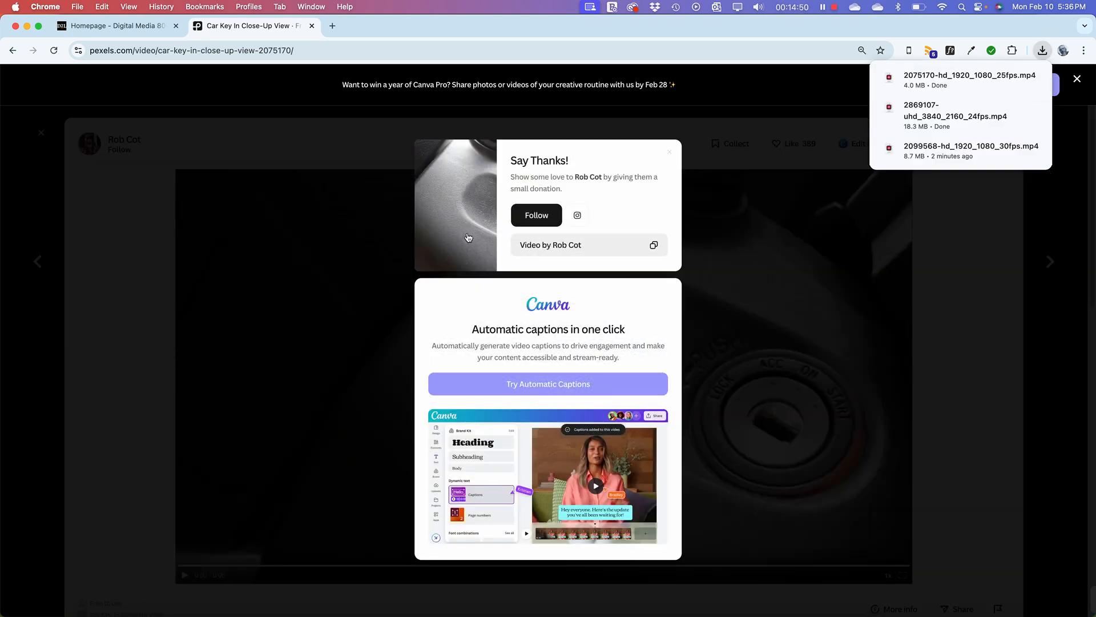
click(154, 225)
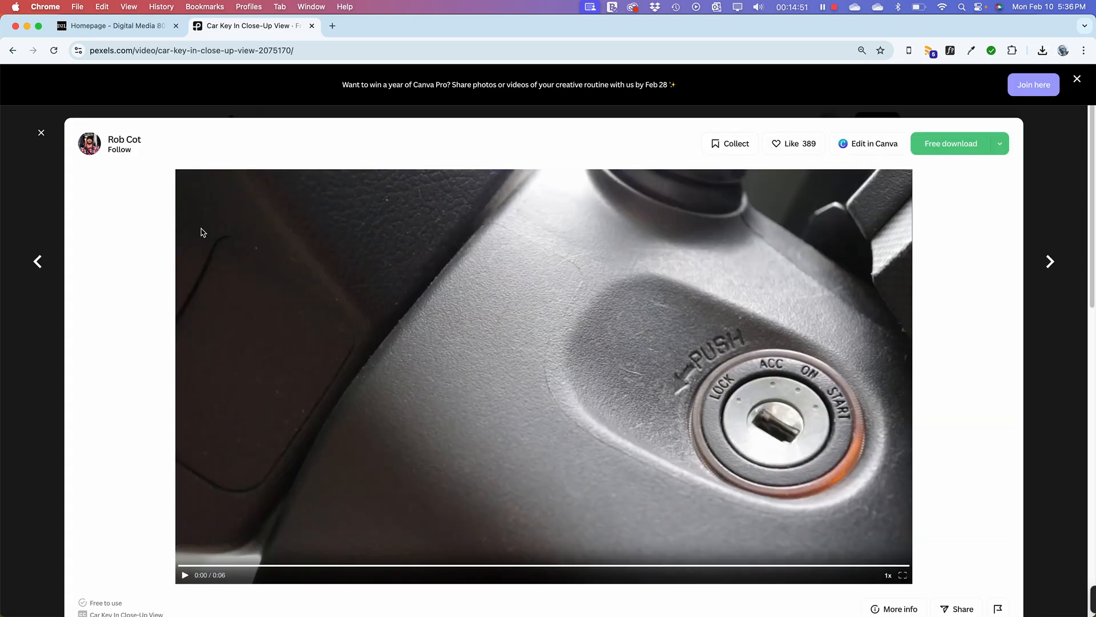
click(44, 133)
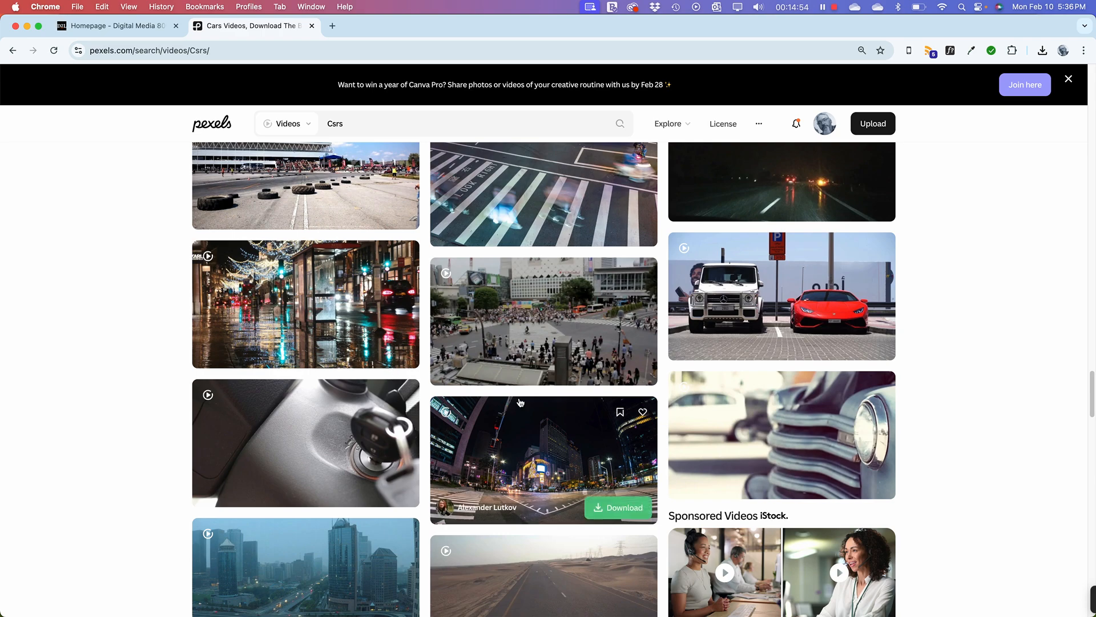
Step: Browse further through the car video results and return to the start of the results page
scroll(520, 403, down, 8)
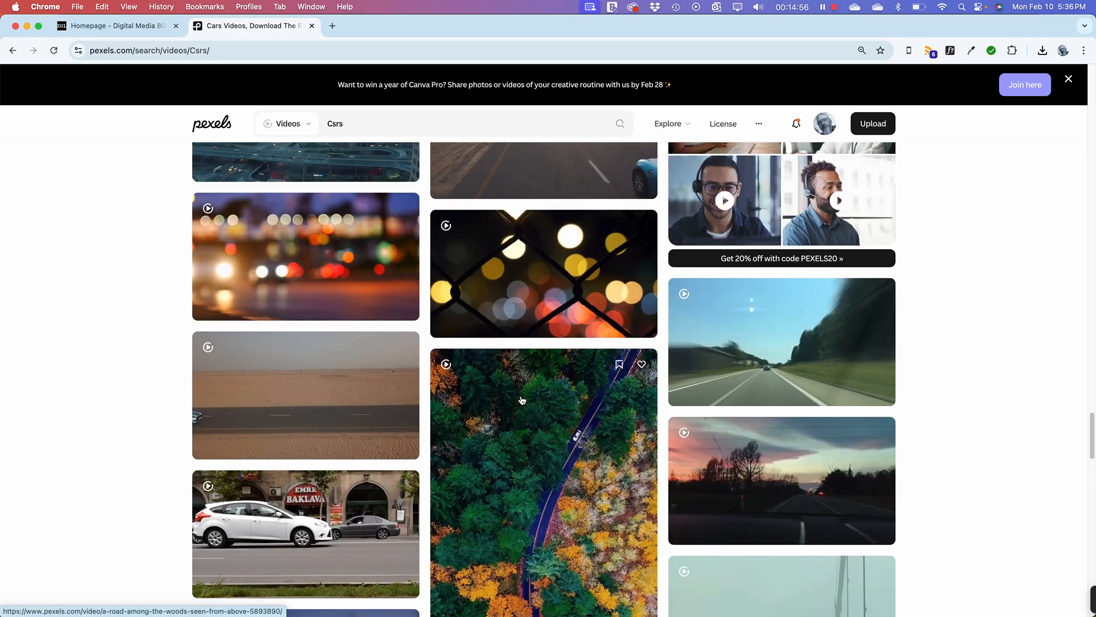
scroll(522, 400, down, 10)
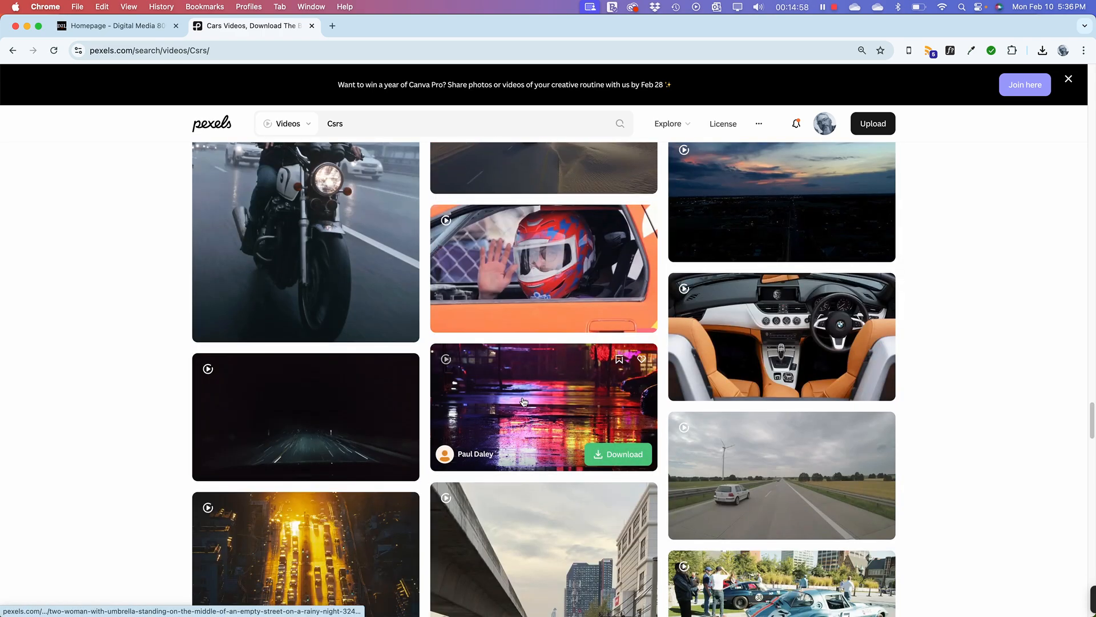
scroll(523, 401, down, 12)
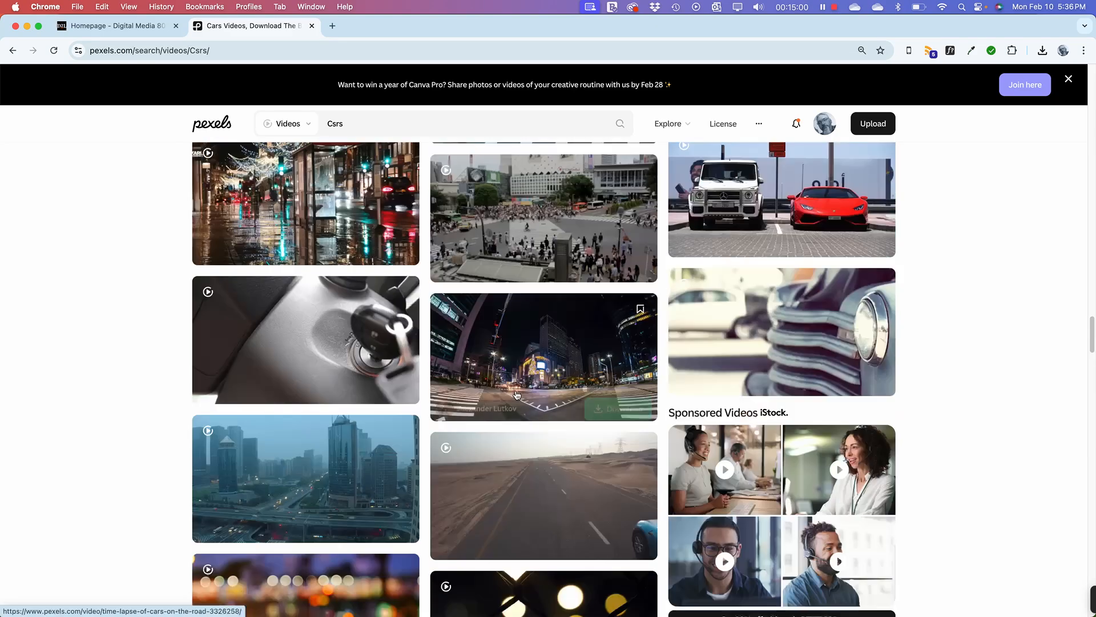
scroll(514, 395, down, 9)
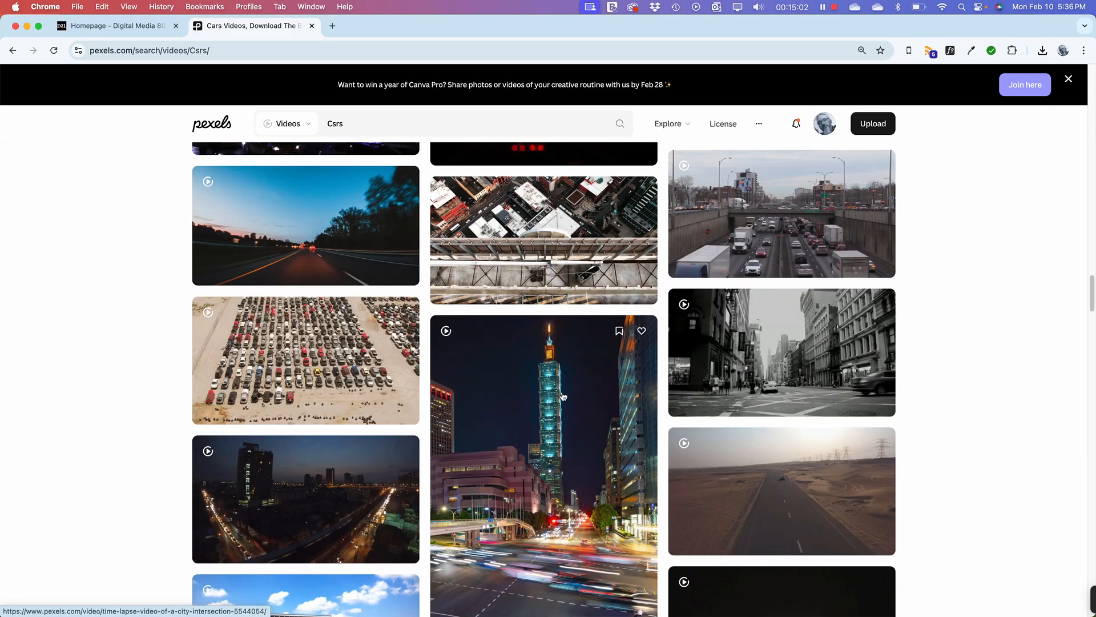
scroll(562, 400, up, 15)
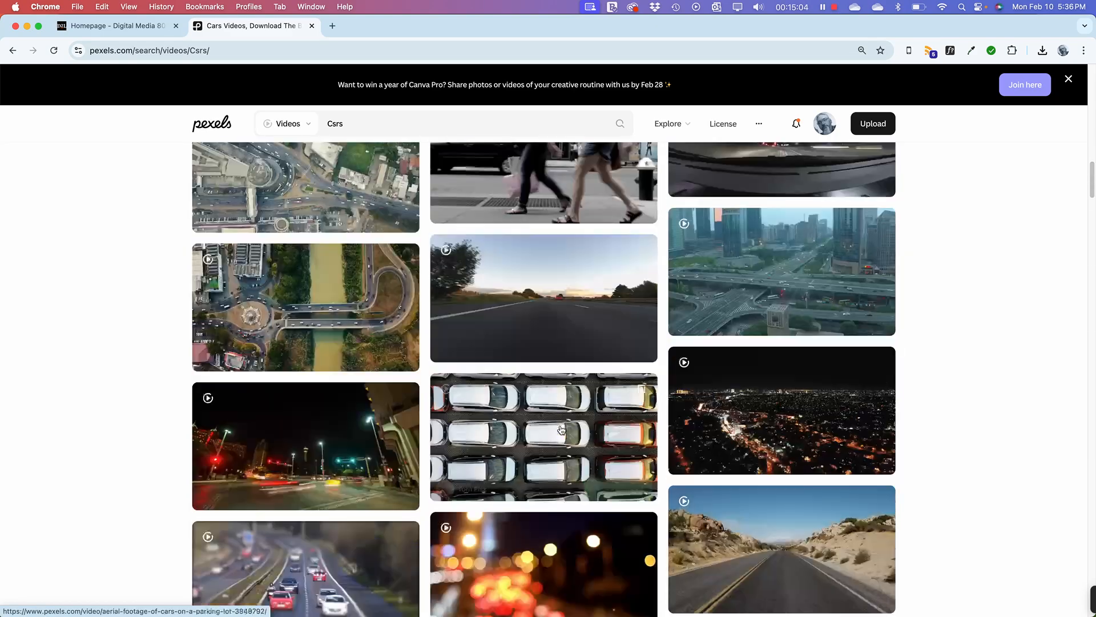
scroll(561, 430, up, 5)
scroll(562, 431, up, 10)
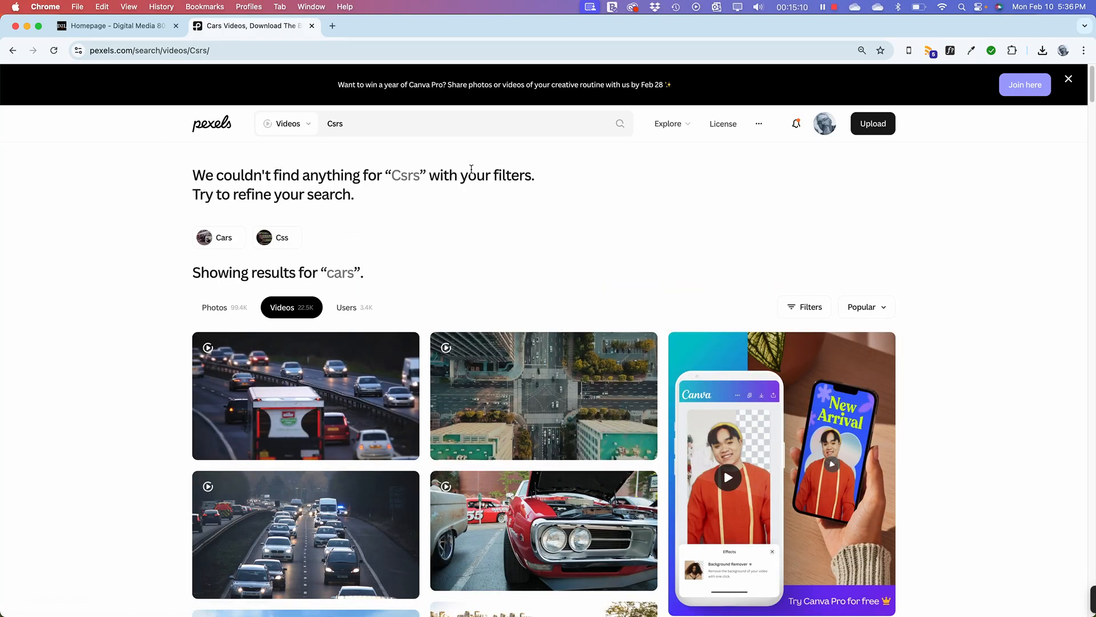
Step: Switch the search type from videos to photos and search for "Cars"
click(287, 122)
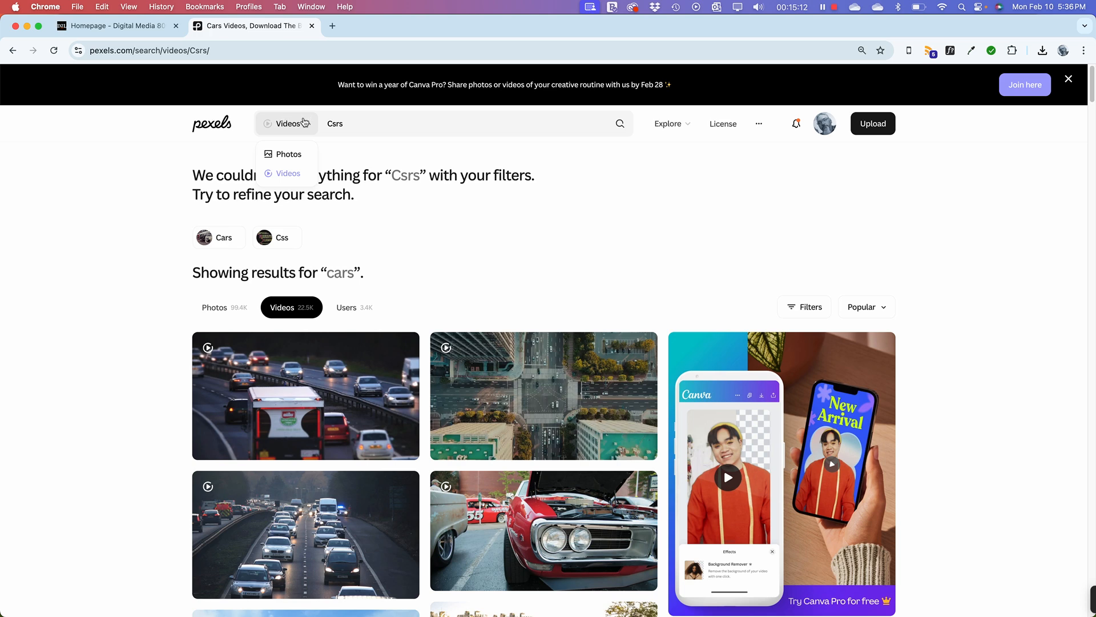
click(303, 154)
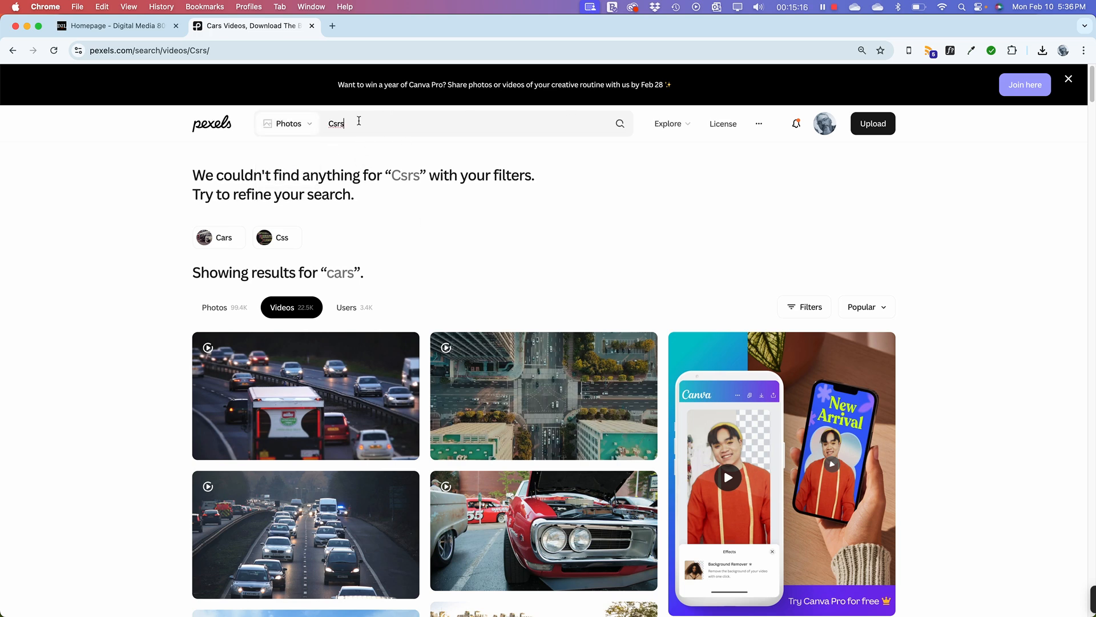
drag(358, 121, 259, 105)
text(C)
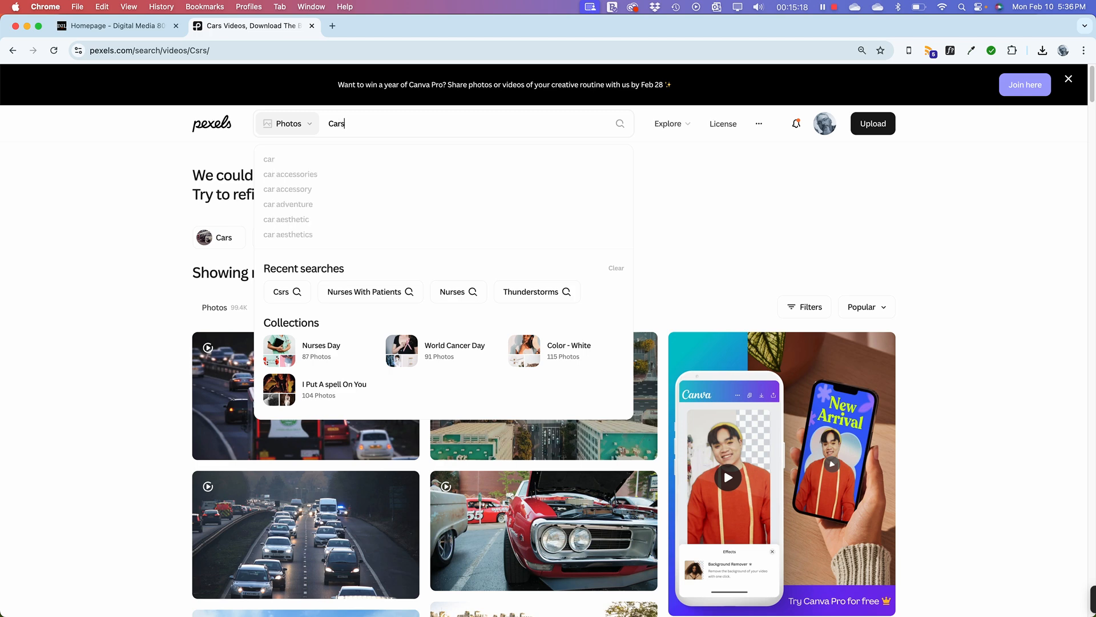
click(650, 181)
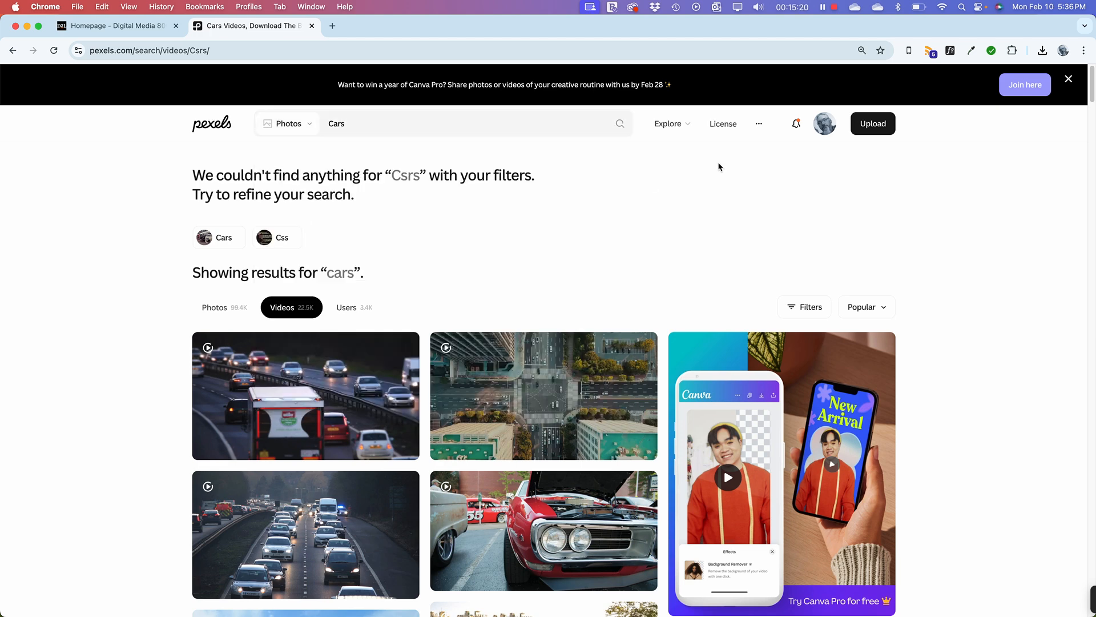
click(492, 124)
key(Return)
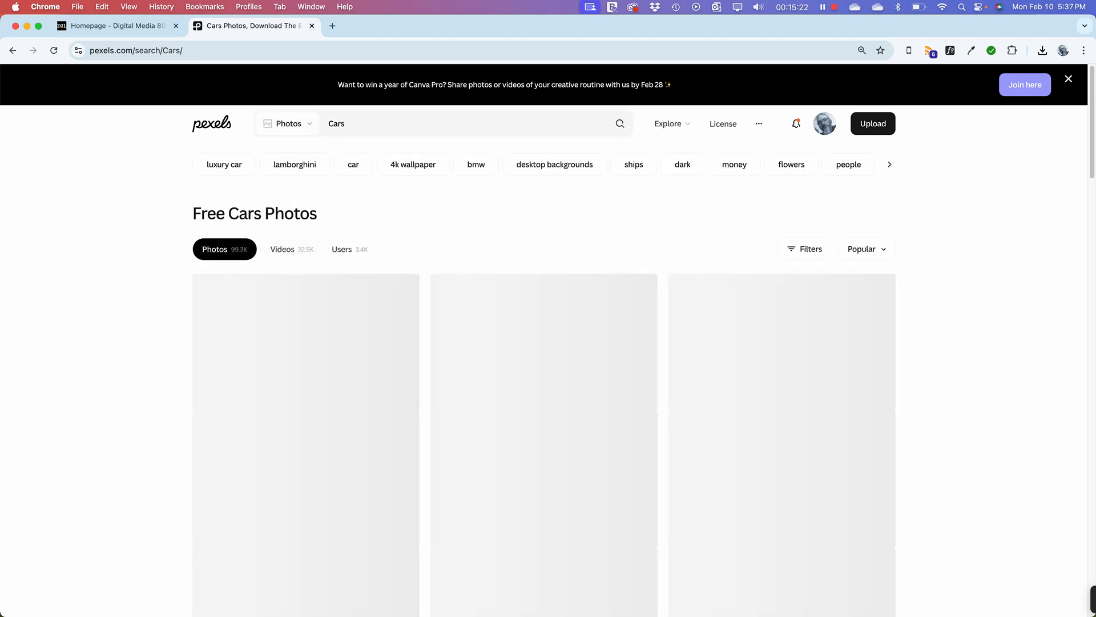
Step: Browse the car photo results and open the photo of the black Dodge Challenger on the highway
scroll(571, 388, down, 6)
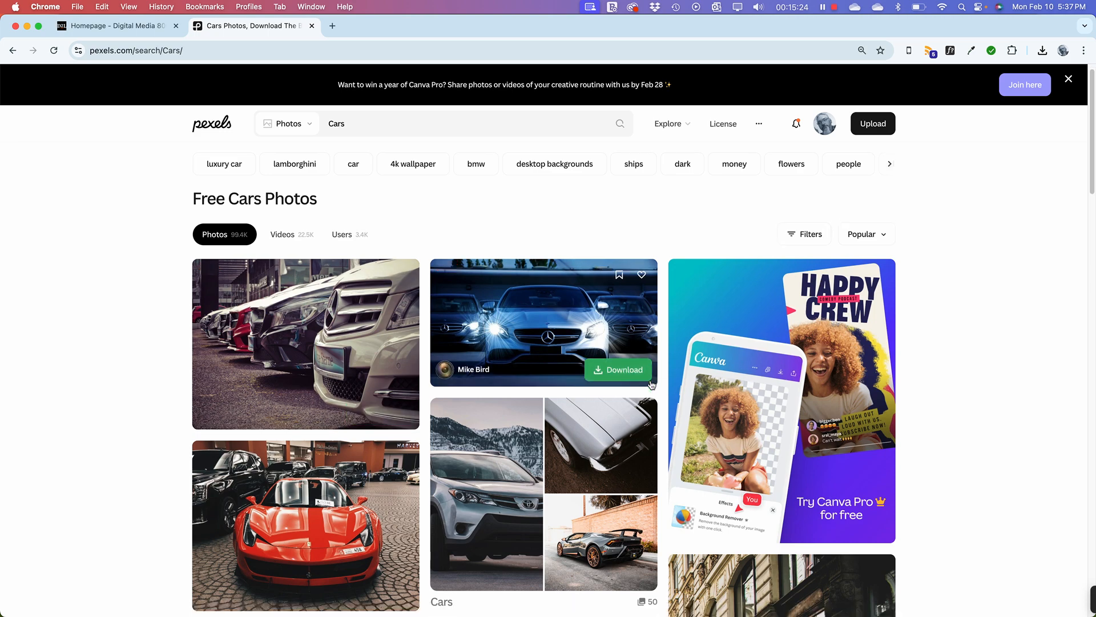
scroll(604, 418, down, 2)
scroll(604, 417, down, 2)
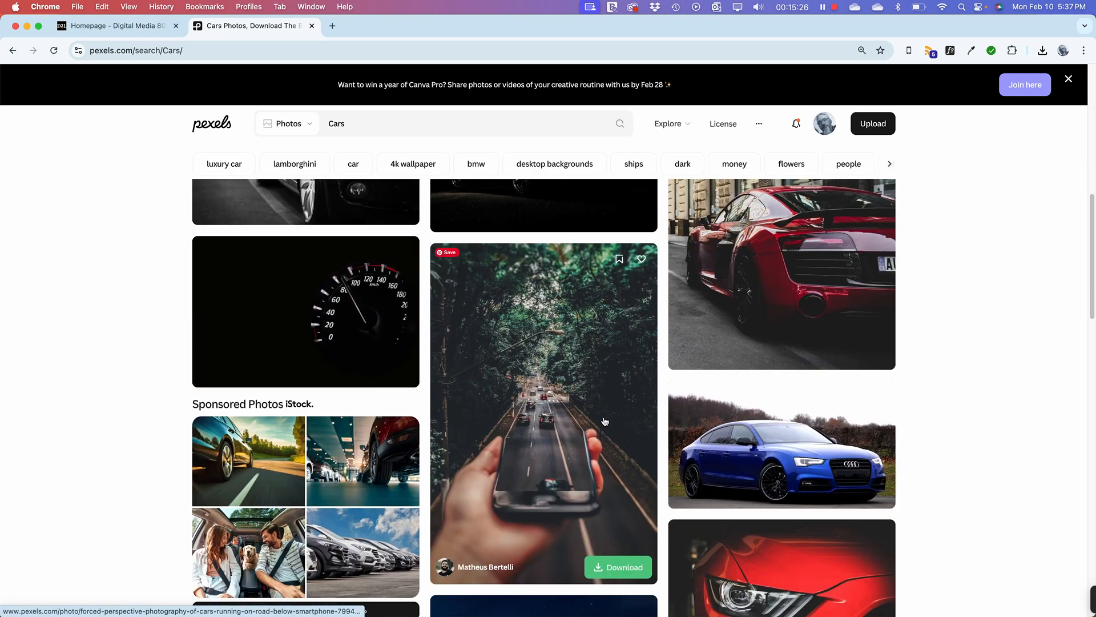
scroll(604, 419, down, 6)
scroll(604, 424, up, 6)
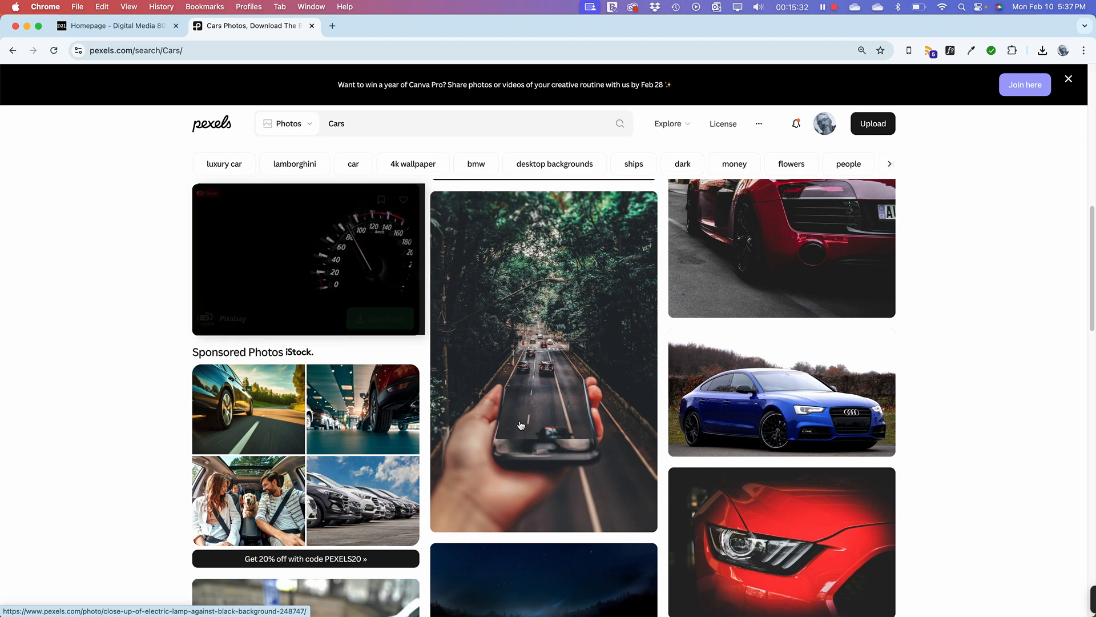
scroll(696, 431, down, 6)
scroll(696, 431, up, 6)
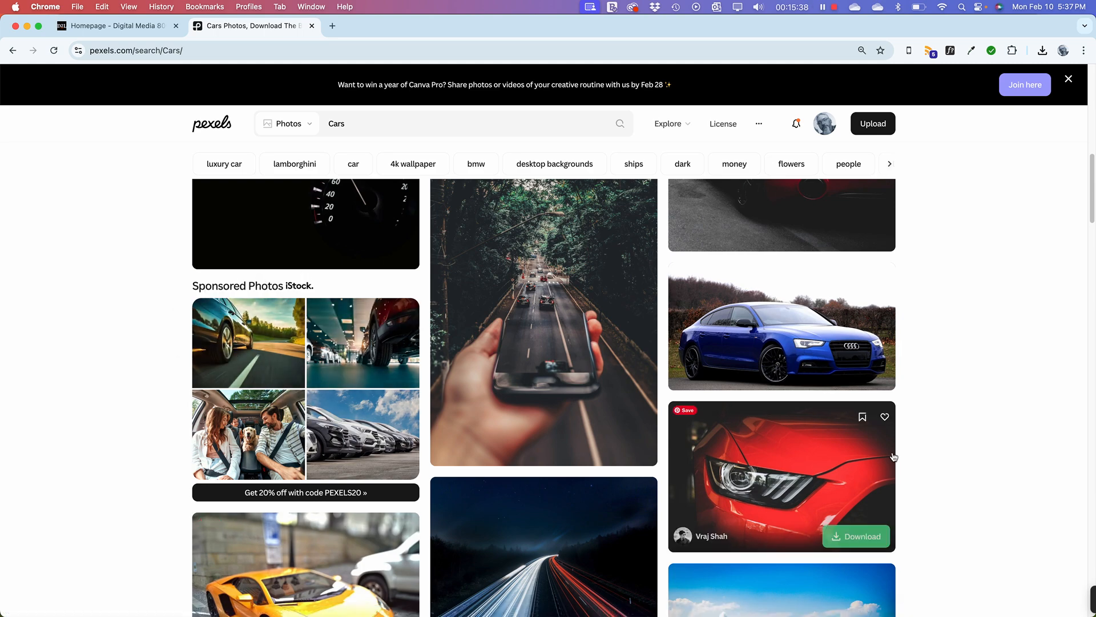
scroll(882, 457, down, 5)
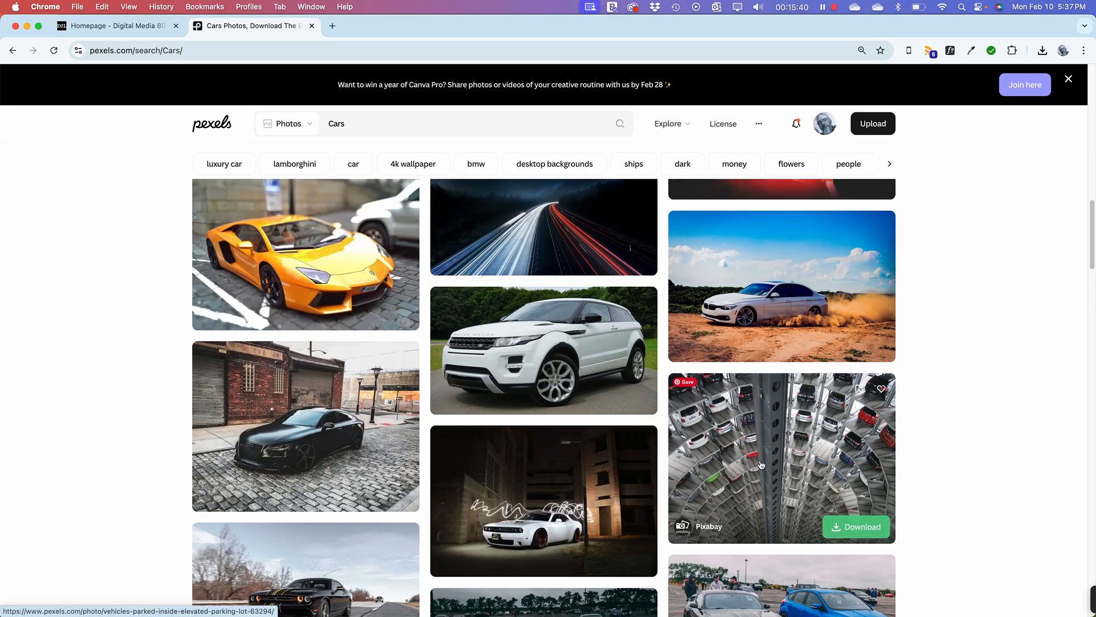
scroll(762, 462, down, 4)
scroll(759, 462, down, 2)
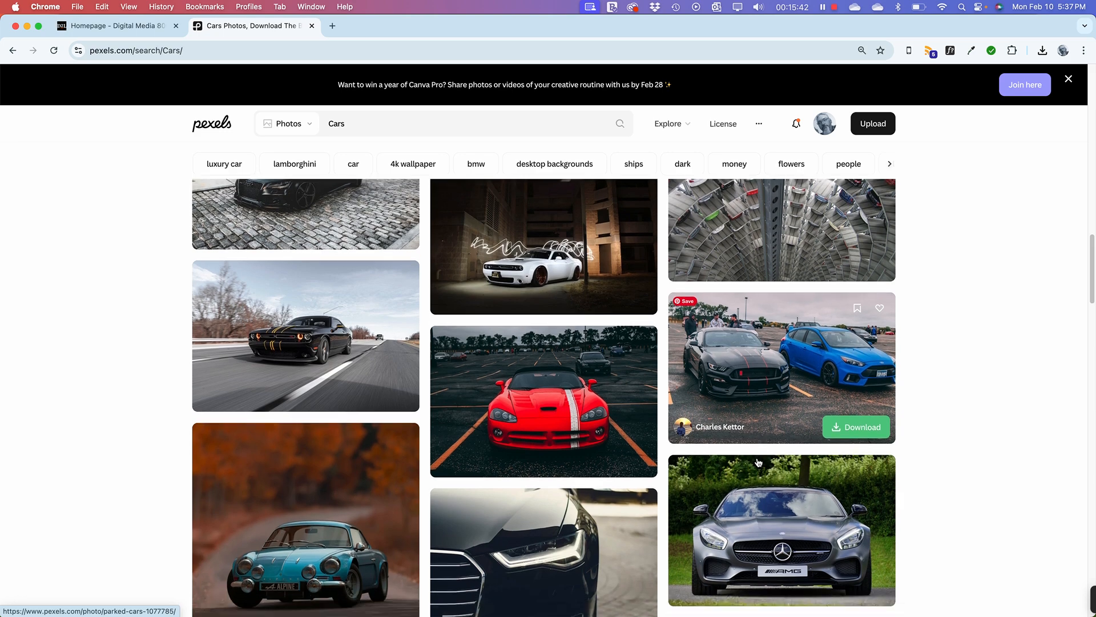
scroll(485, 428, down, 2)
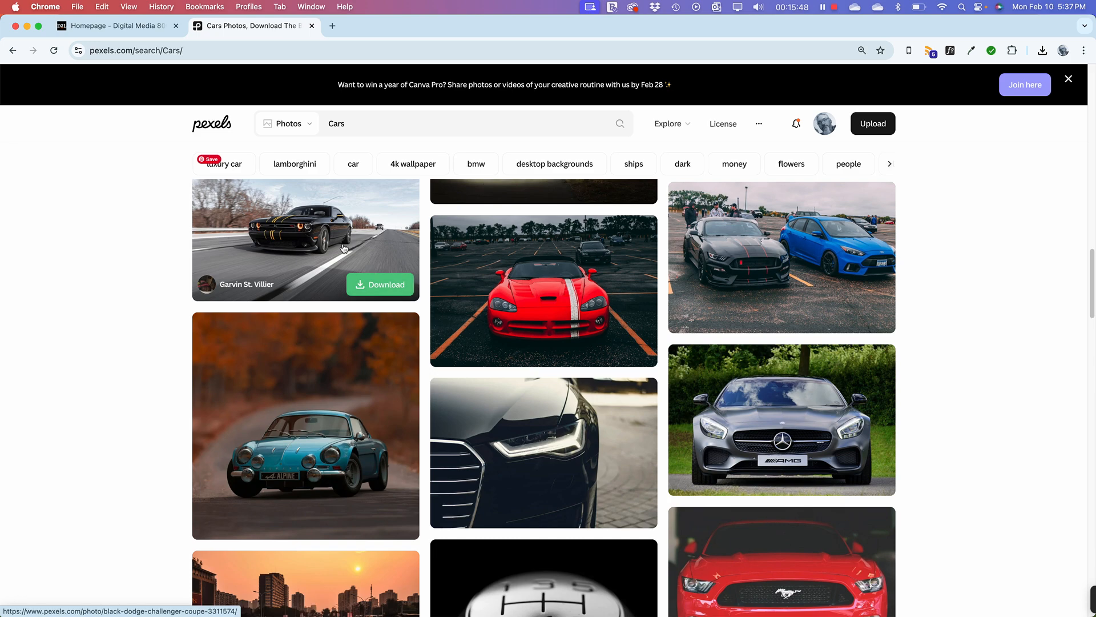
click(370, 274)
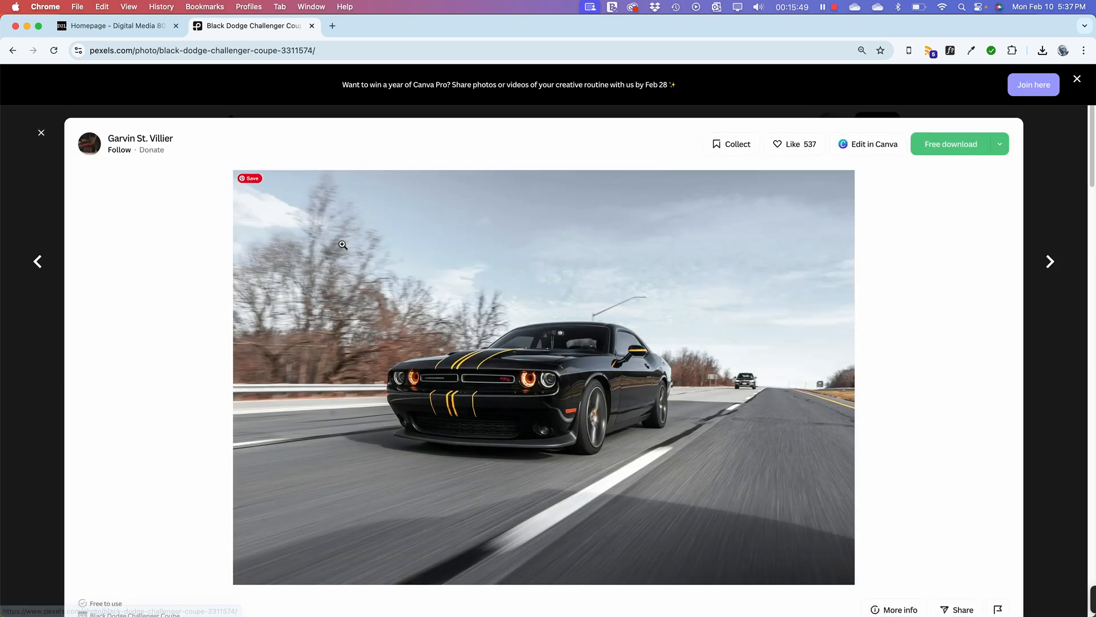
Step: Download the Dodge Challenger photo in its original 2738x1825 size and return to the photo results
click(999, 145)
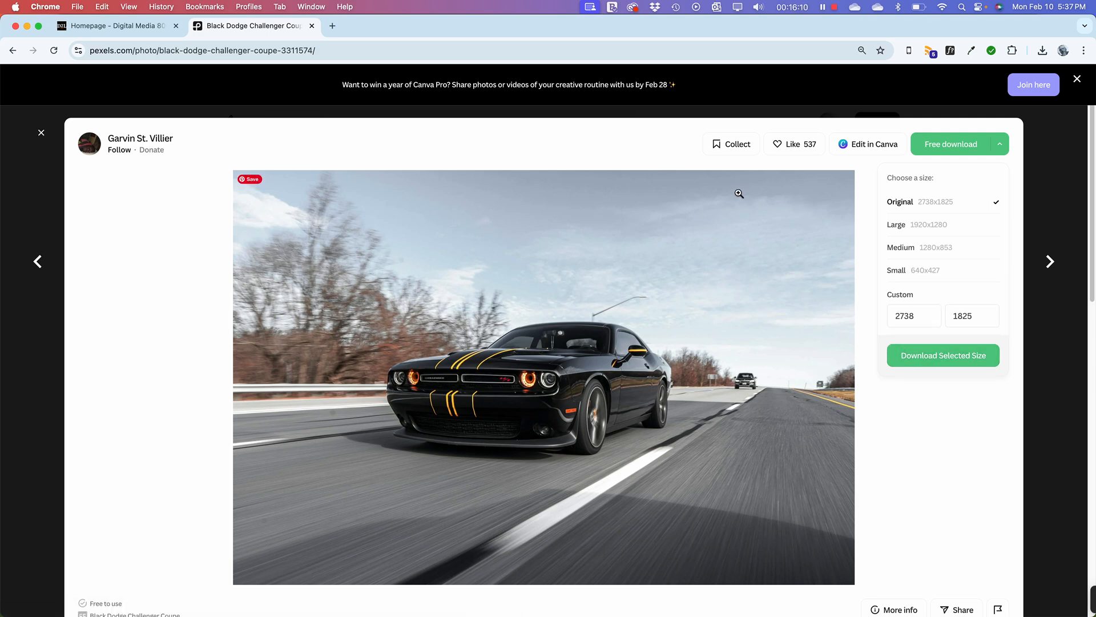
click(944, 363)
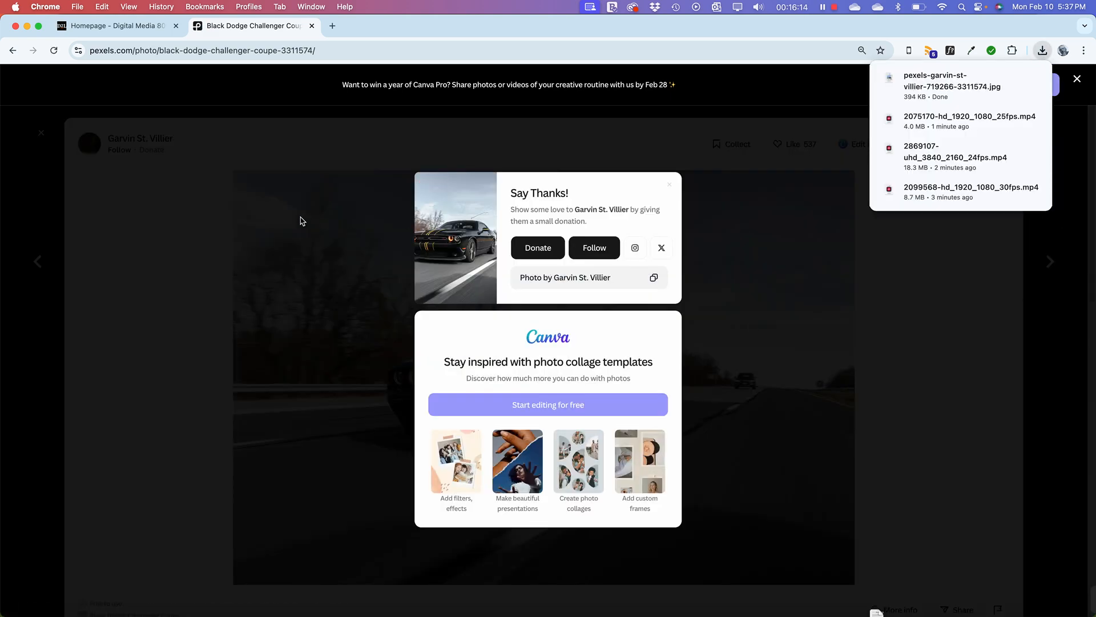
click(302, 221)
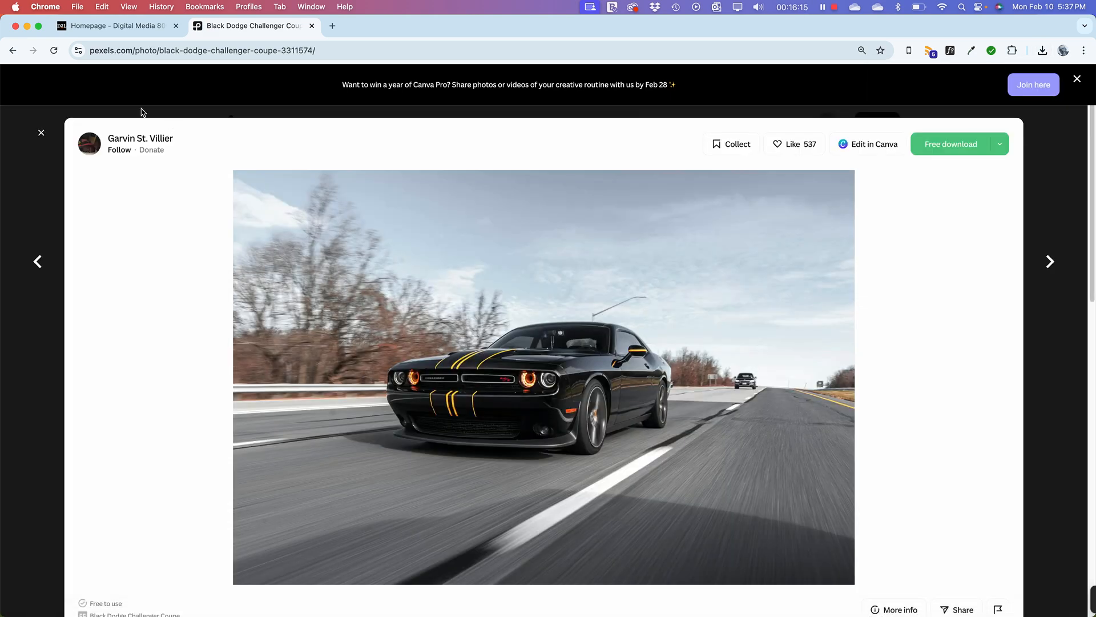
click(41, 135)
Step: Find the close-up photo of the stainless gear shift knob further down the results and open it
mouse_move(292, 229)
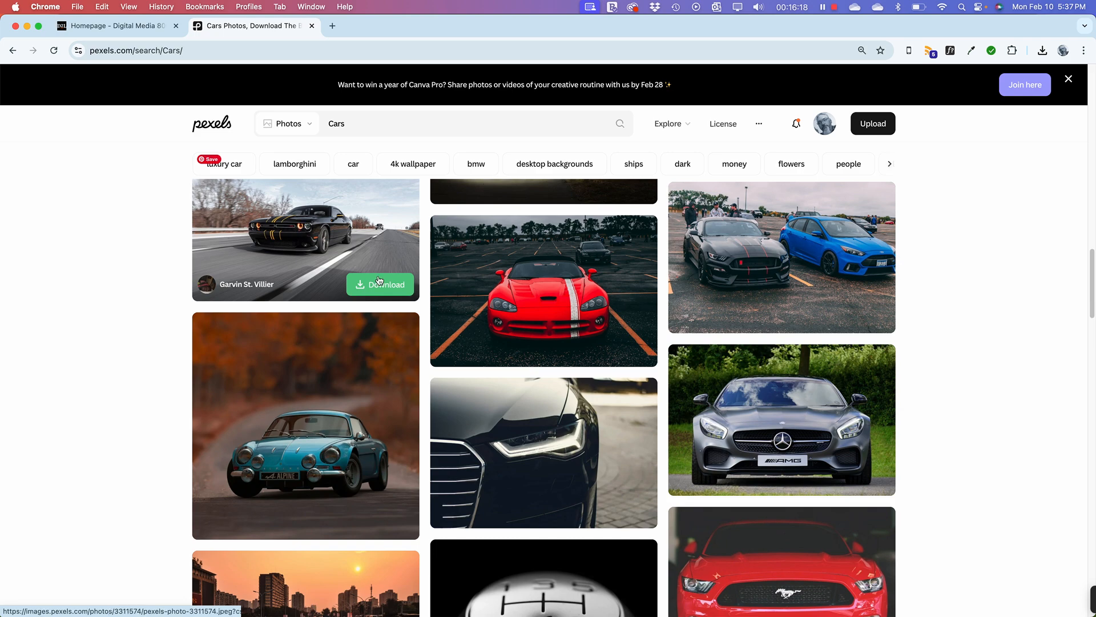
scroll(557, 421, down, 1)
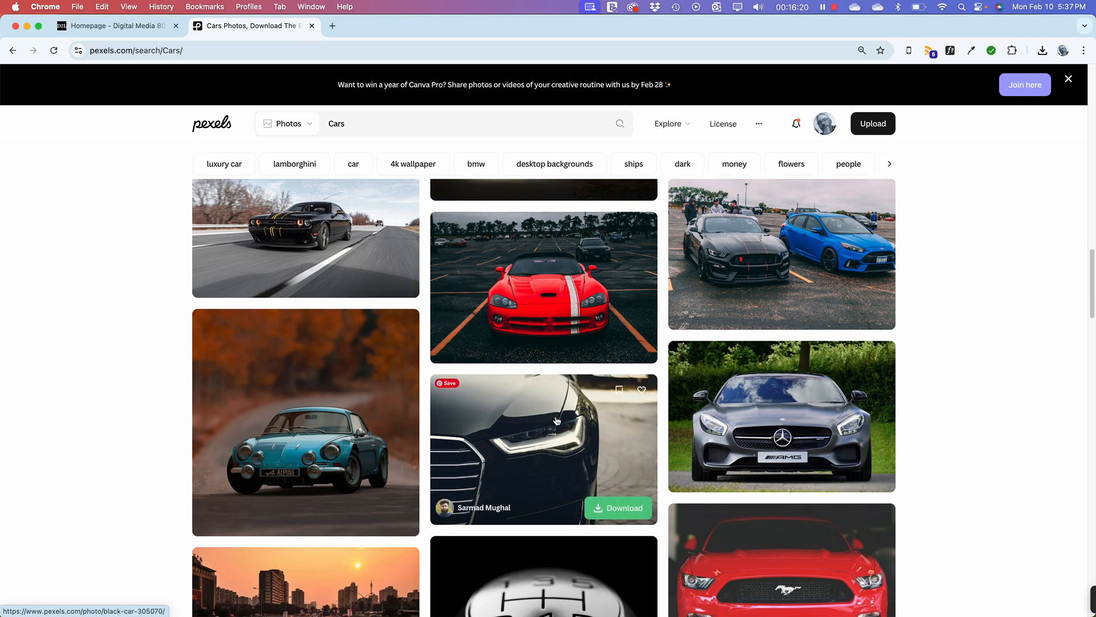
scroll(557, 421, down, 4)
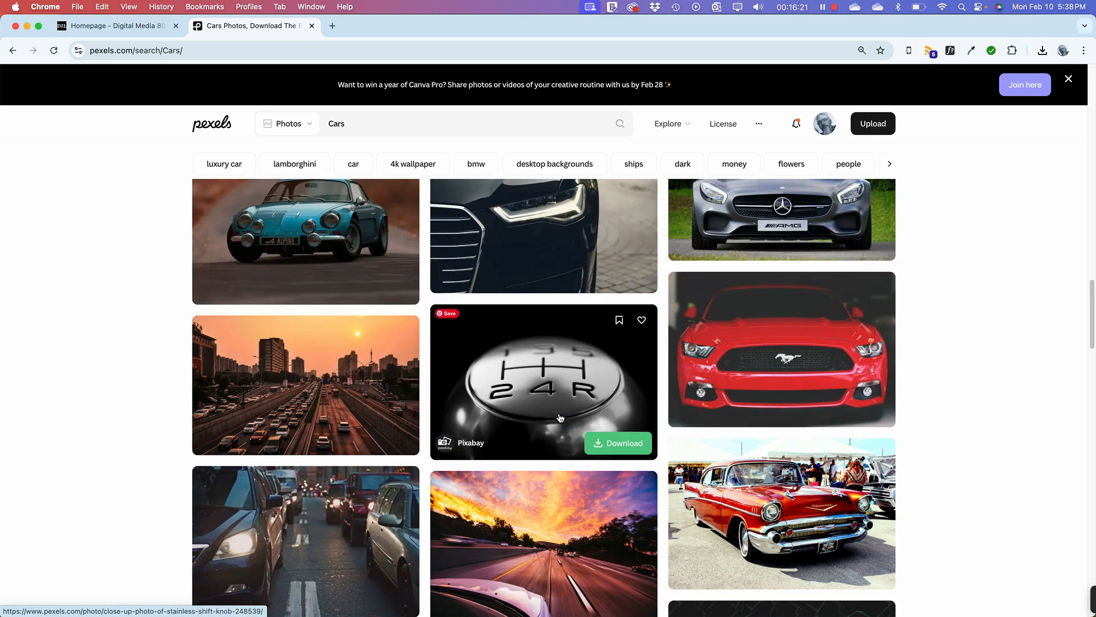
click(505, 422)
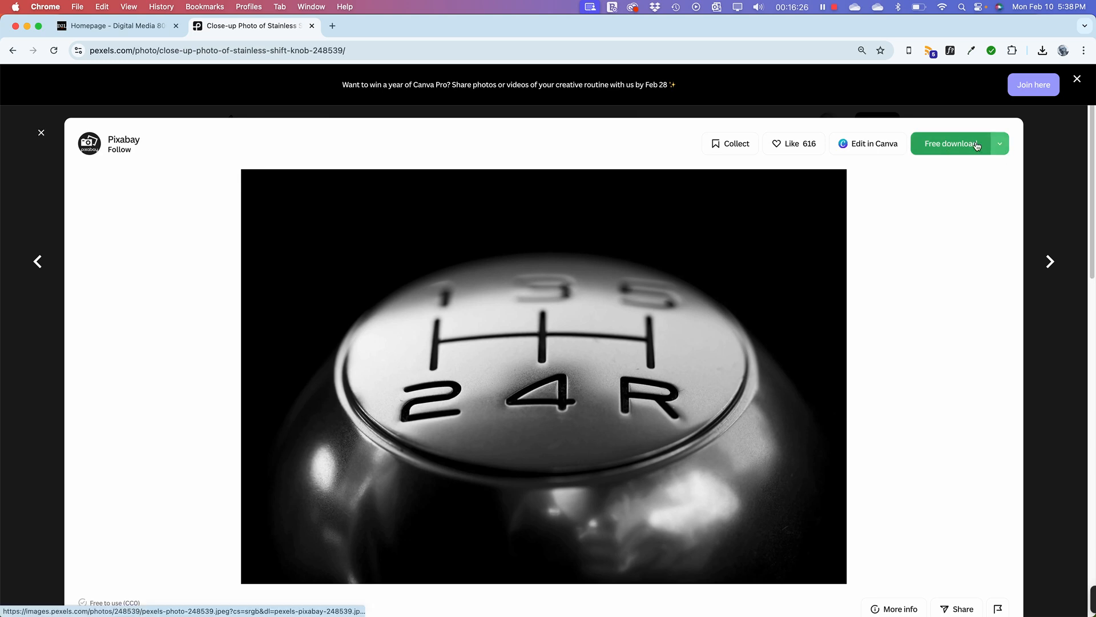
Step: Download the shift knob photo at the custom size 3595x2461 and return to the photo results
click(1000, 144)
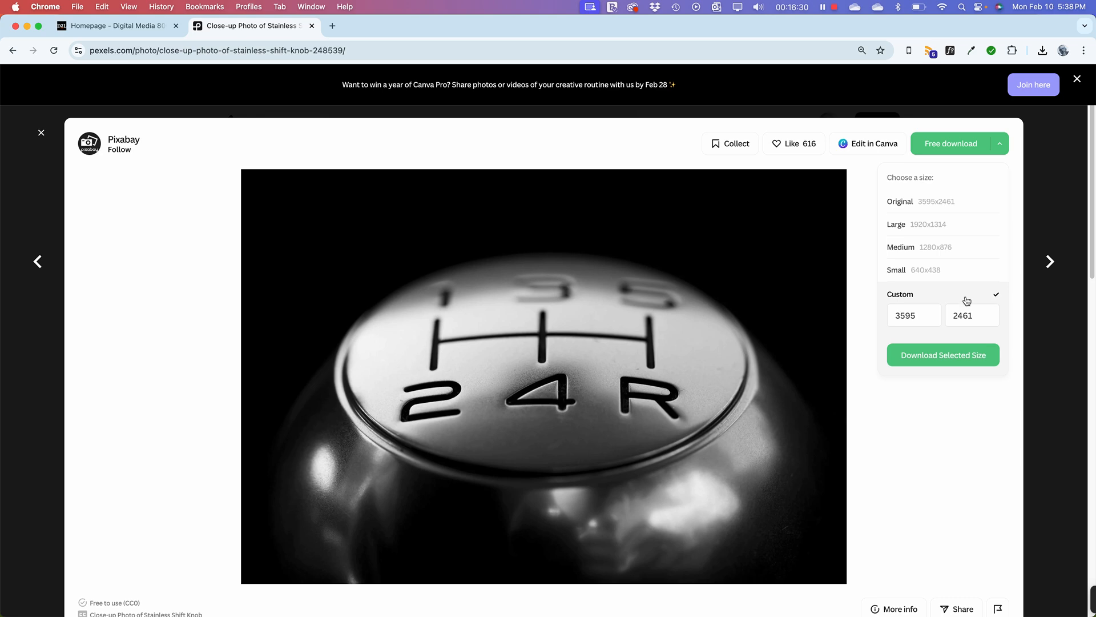
click(952, 359)
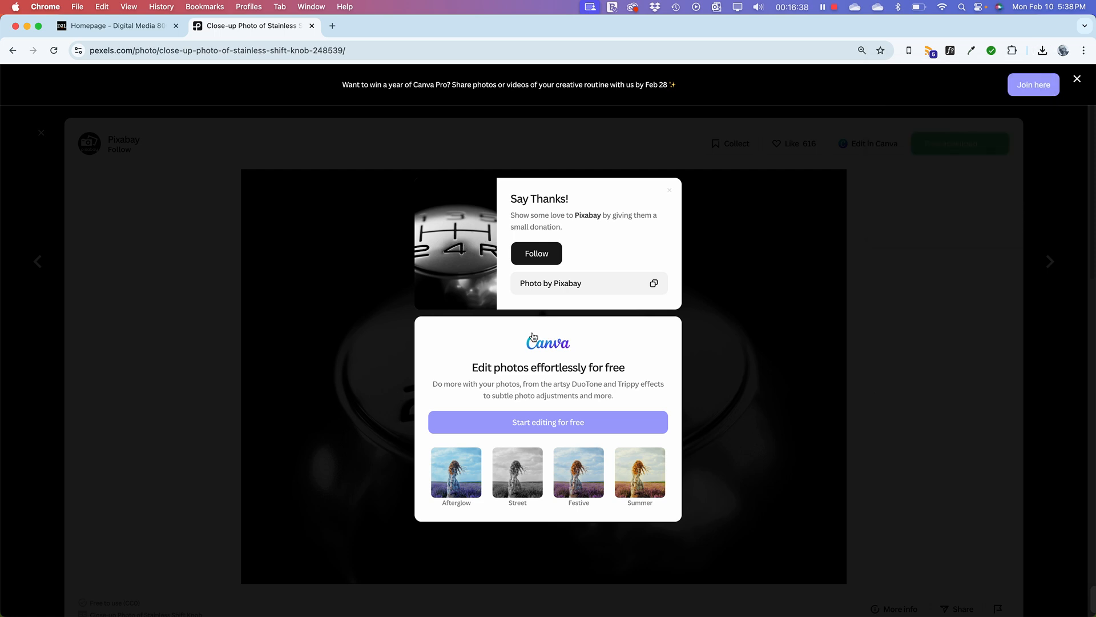
click(88, 315)
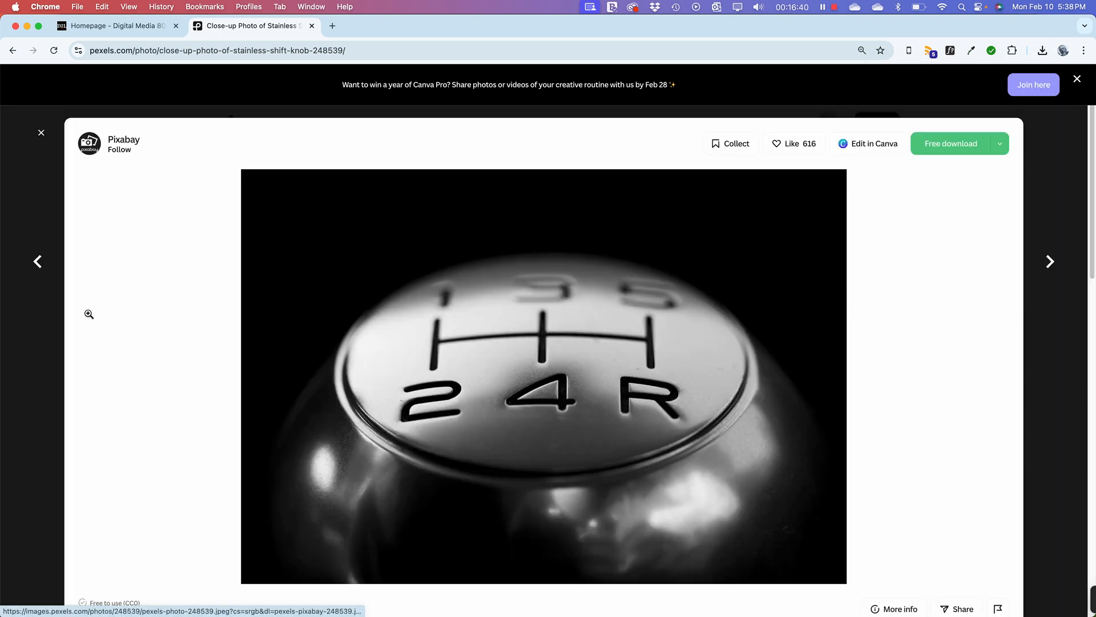
click(40, 132)
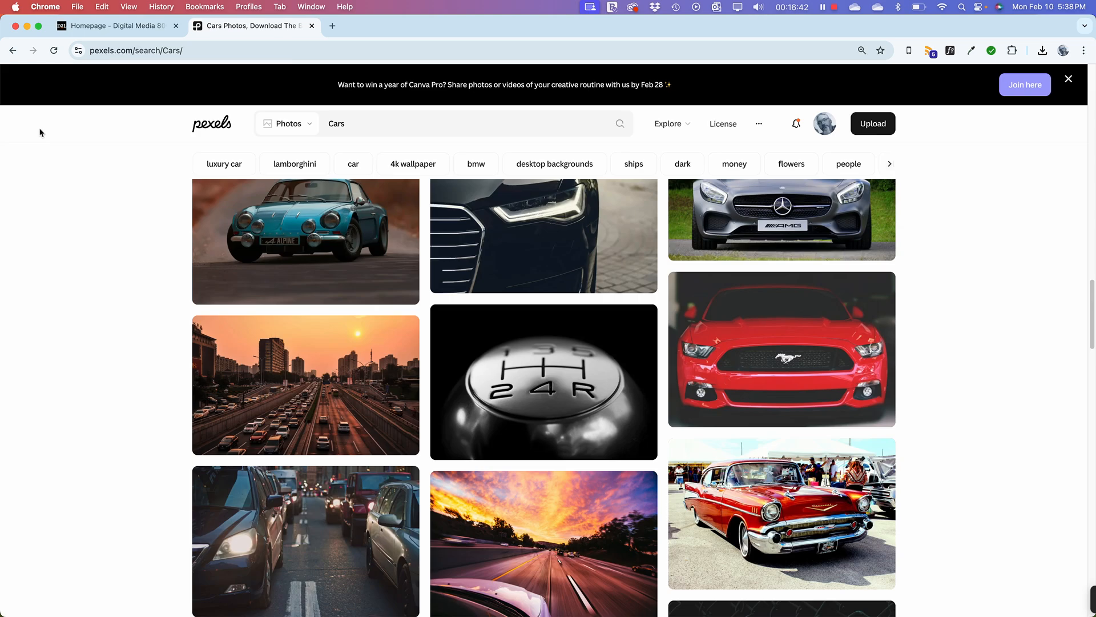
Step: Clear away the Pexels, LinkedIn and Stablepoint browser windows and switch to Adobe Premiere Pro
click(27, 27)
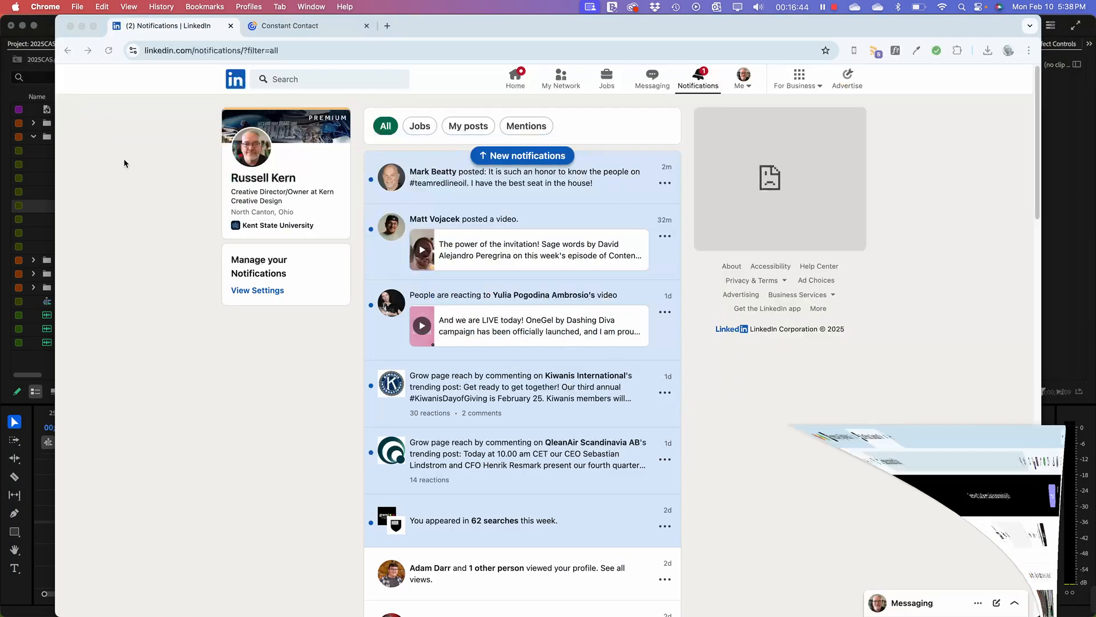
key(super+Tab)
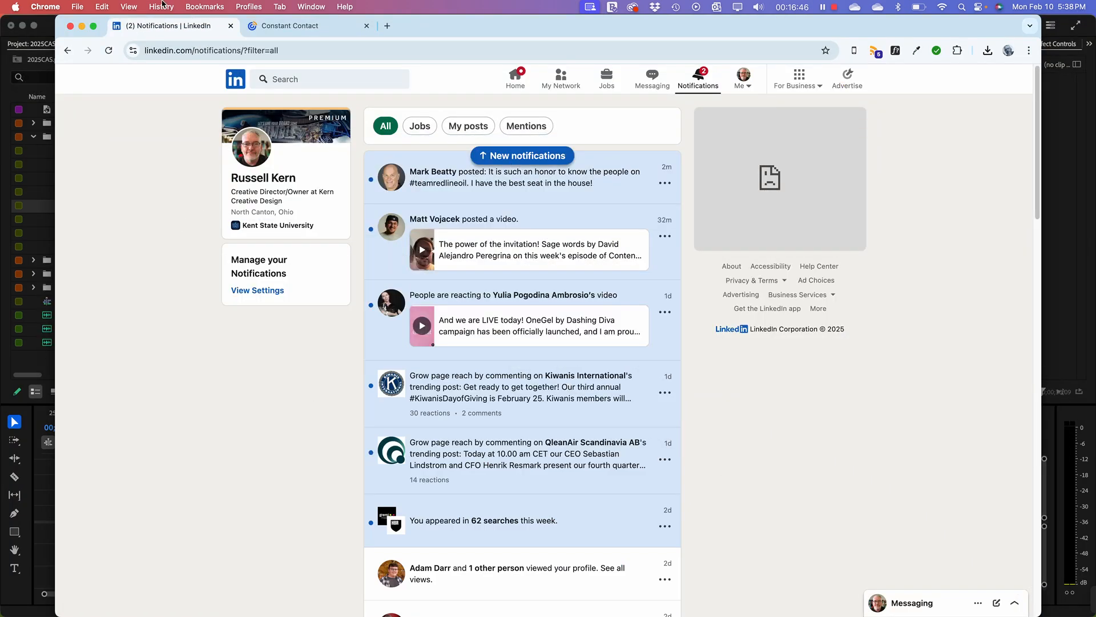
click(71, 27)
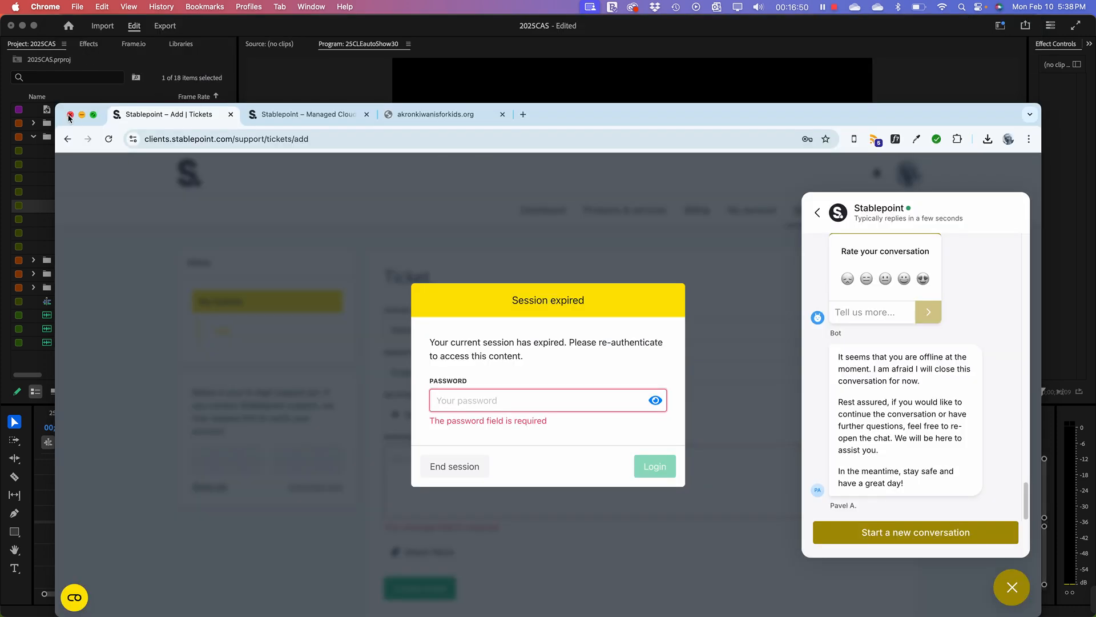
click(70, 116)
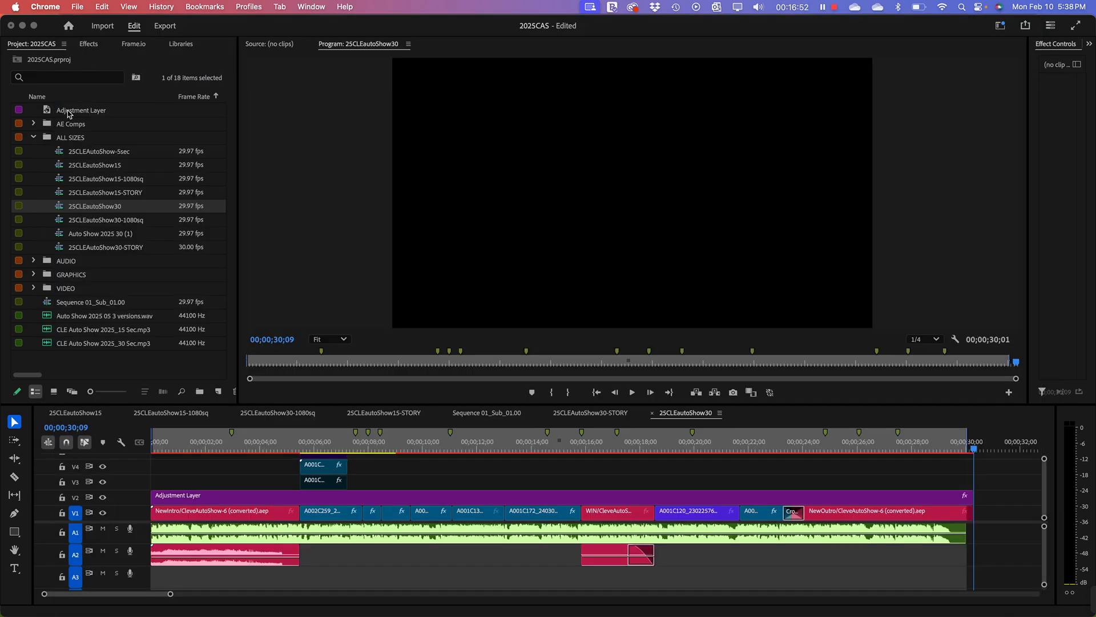
key(super+Tab)
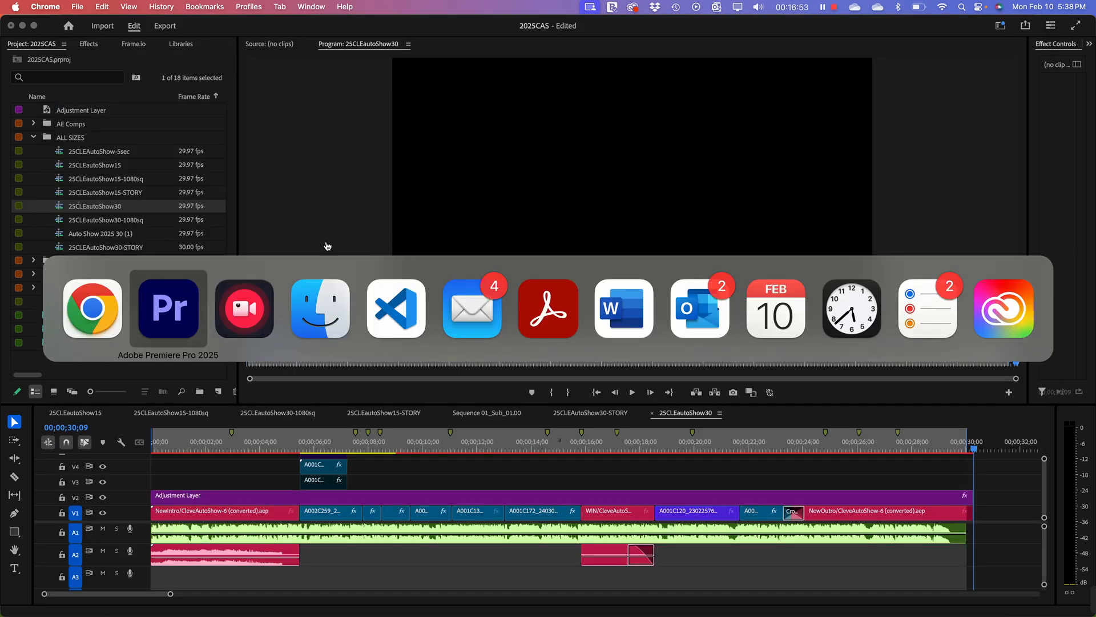
Step: Switch to Finder and open the Digital Media folder under Spring 2025 in the University of Akron OneDrive
click(310, 304)
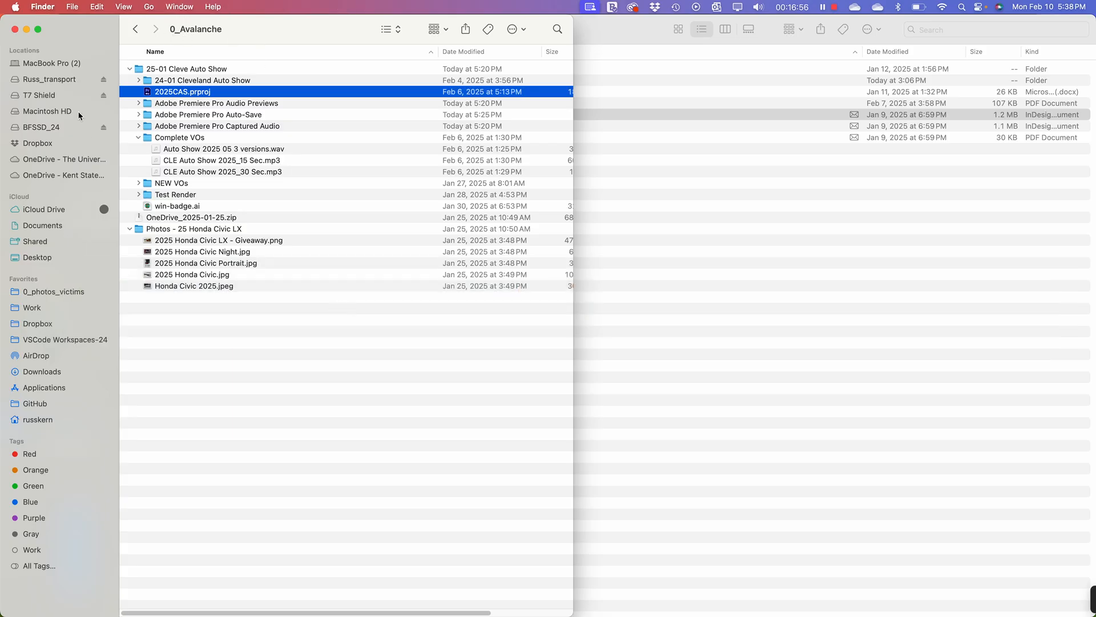
click(55, 160)
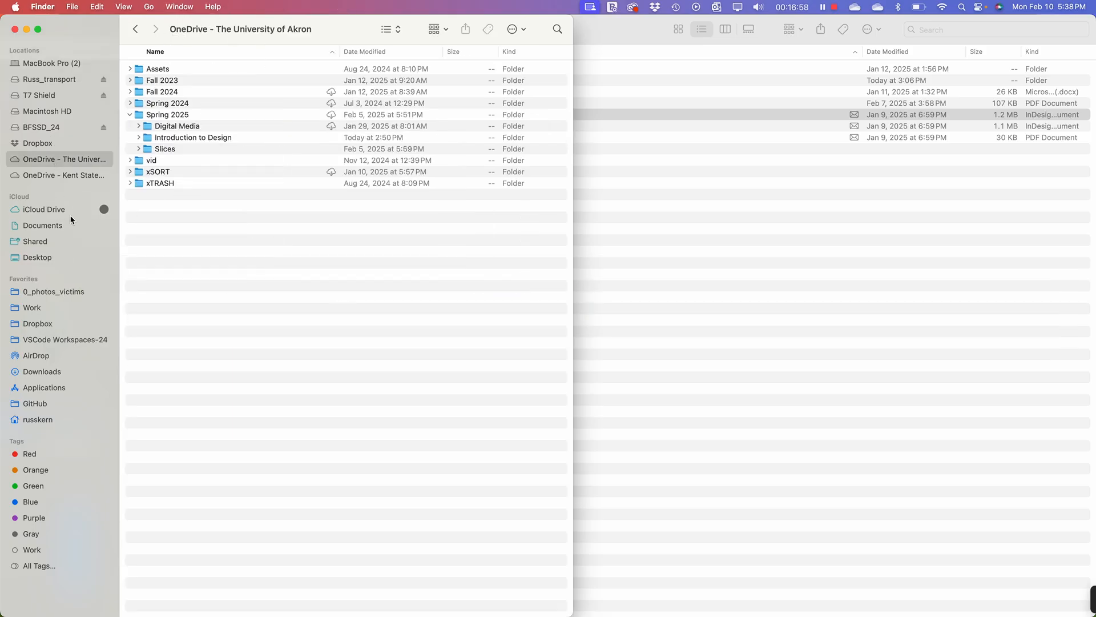
click(130, 115)
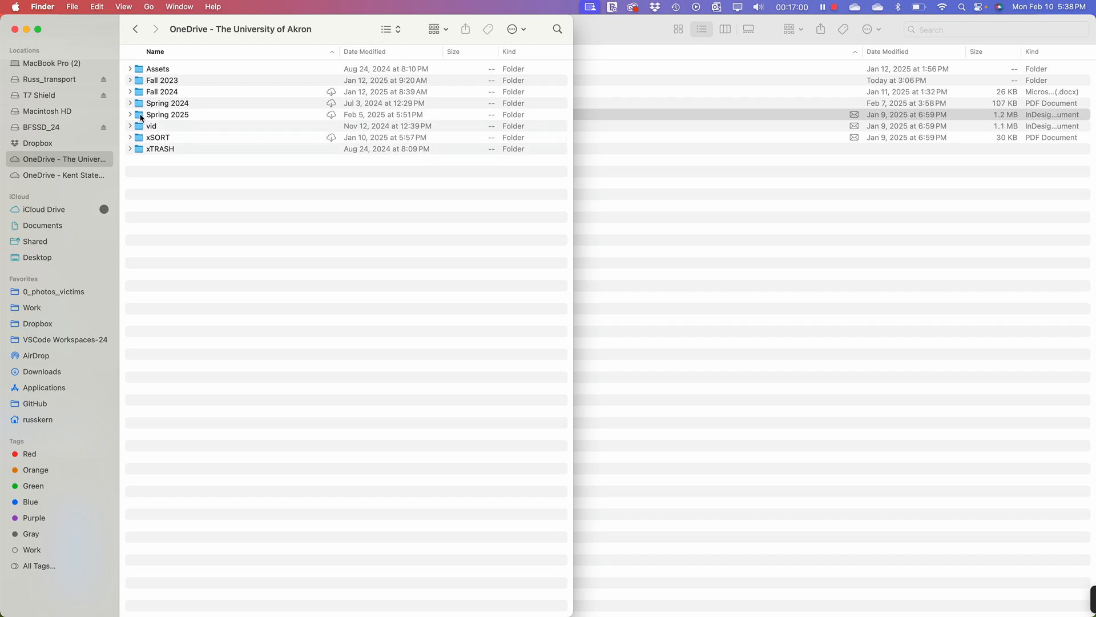
double_click(141, 115)
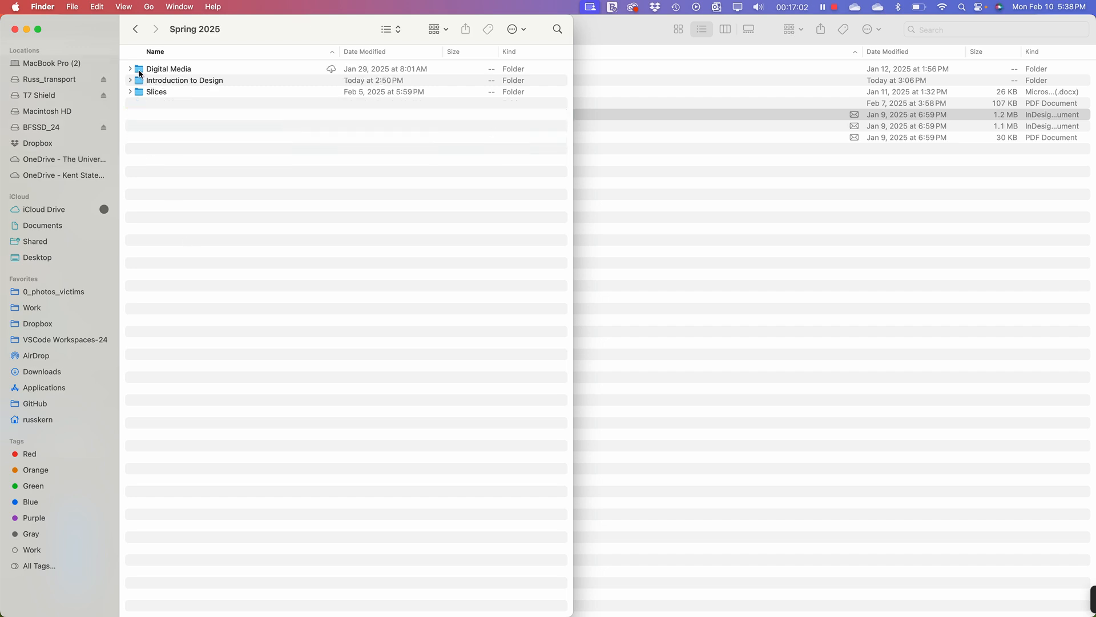
double_click(142, 71)
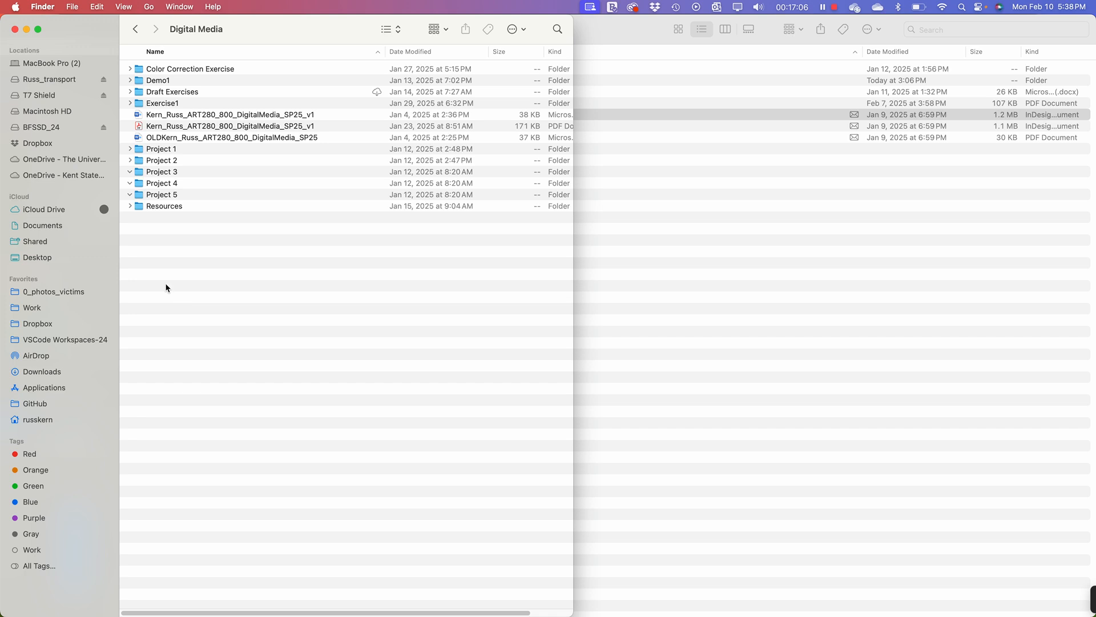
Step: Create a folder named PremierDemo1 in the Digital Media folder and open it
right_click(177, 281)
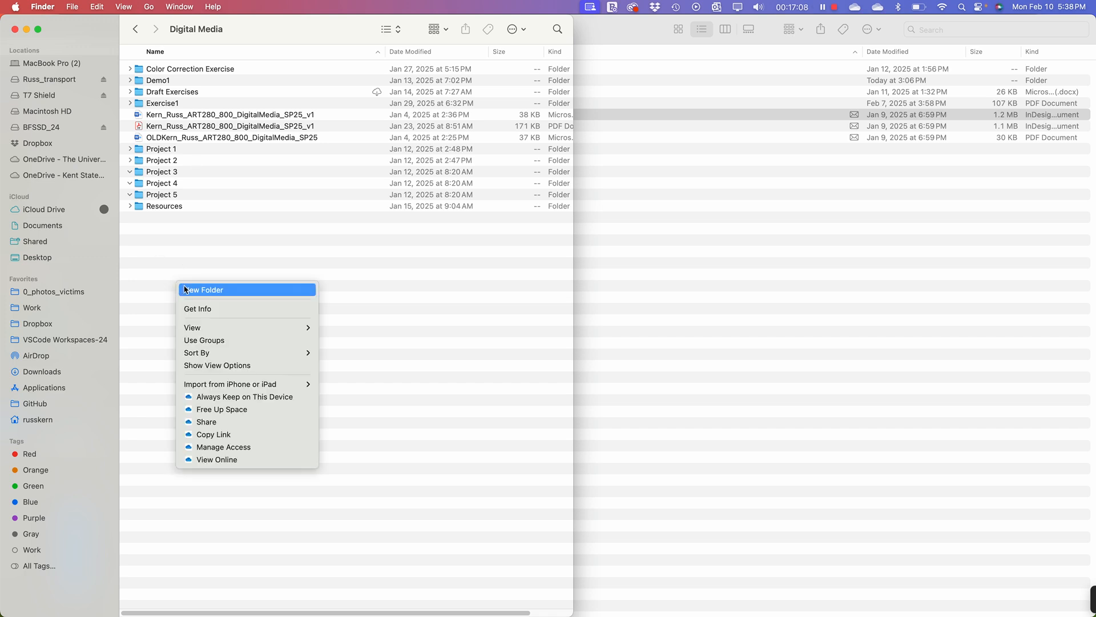
click(192, 290)
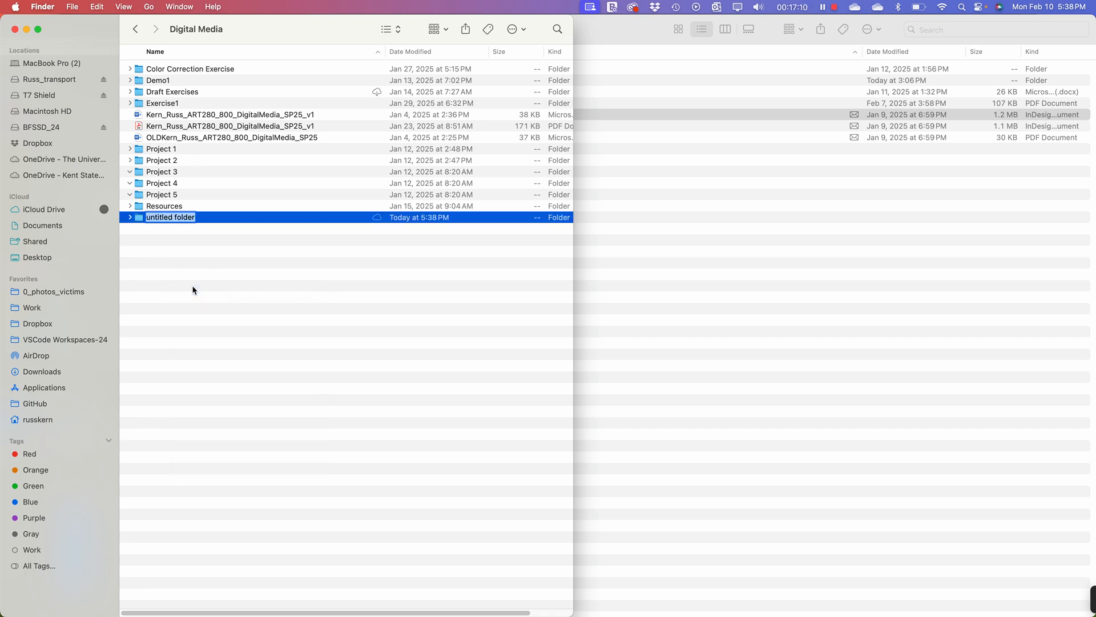
text(PremierDemo1)
key(Return)
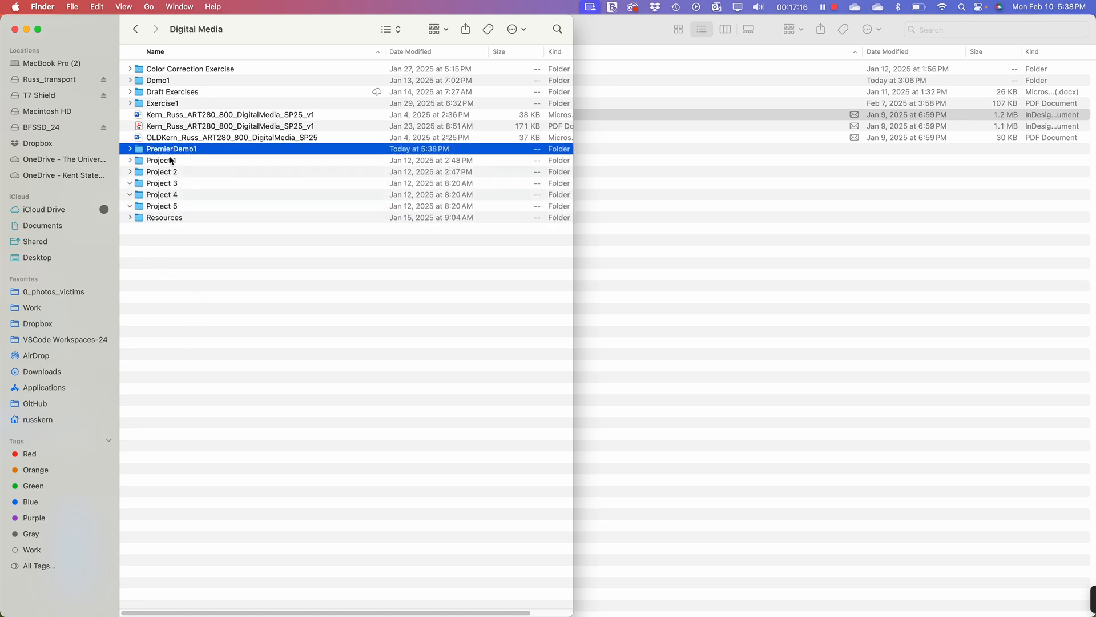
click(130, 149)
double_click(139, 150)
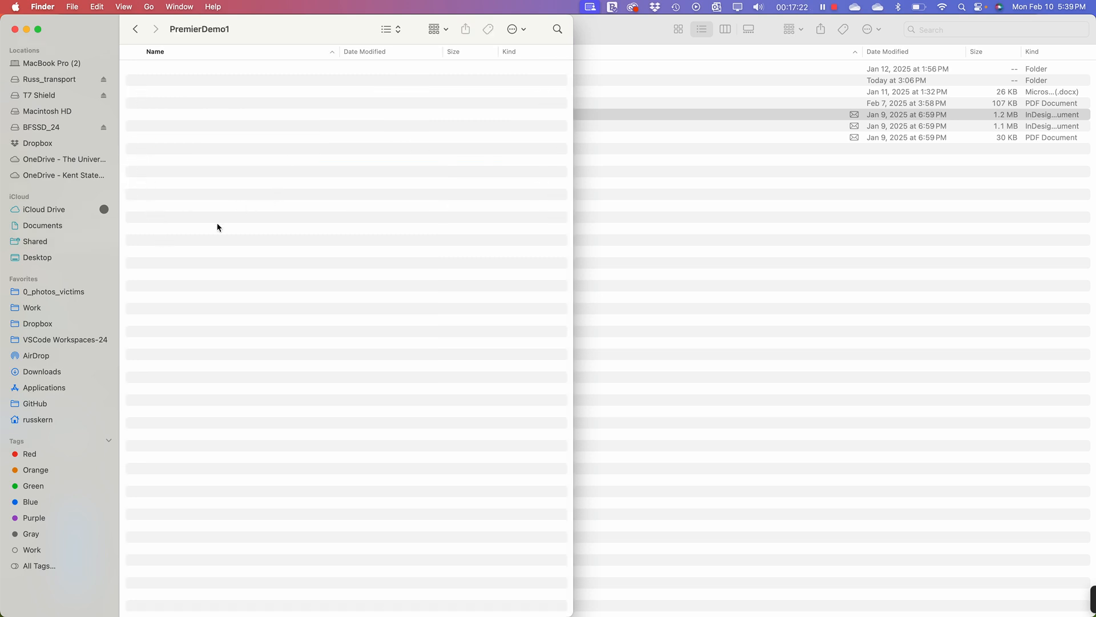
Step: Create two subfolders named Photos and Video inside the PremierDemo1 folder
right_click(233, 211)
click(243, 219)
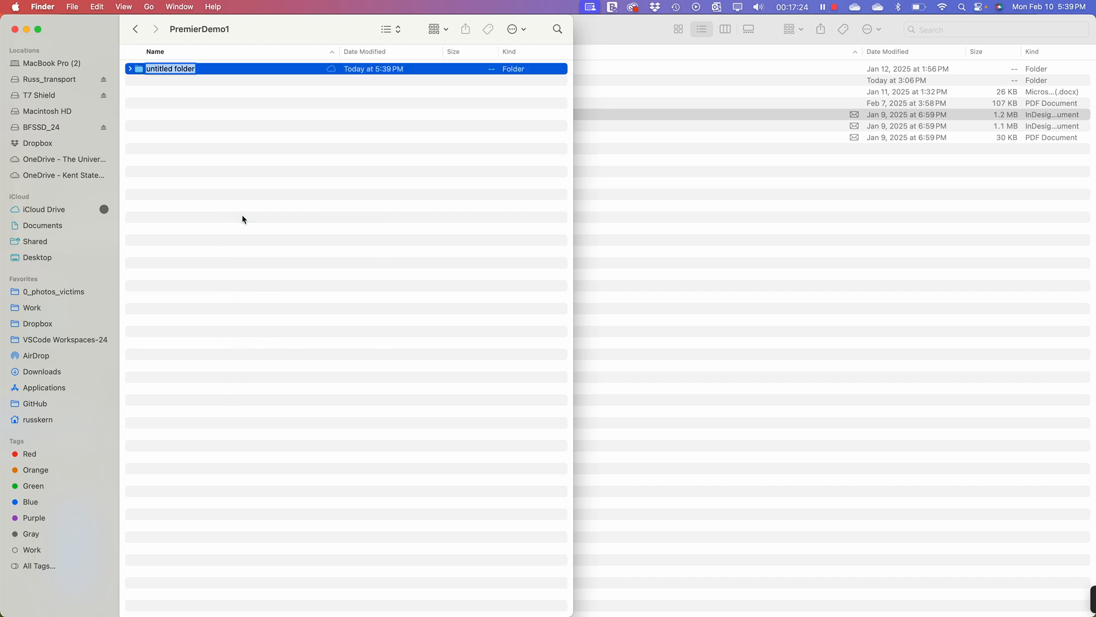
text(Photos)
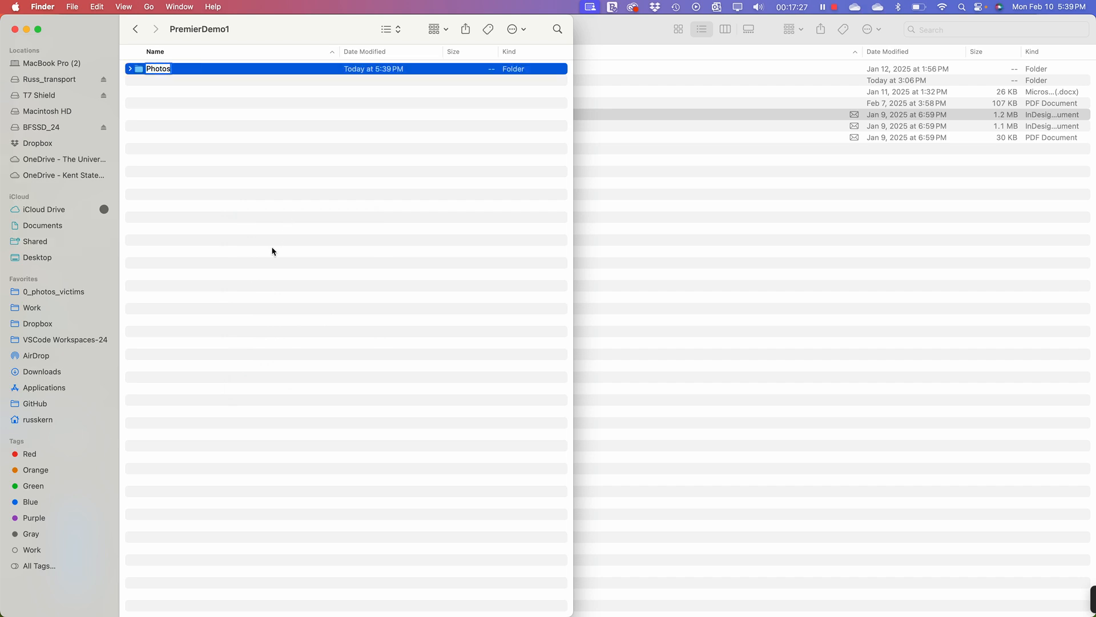
key(Return)
right_click(230, 187)
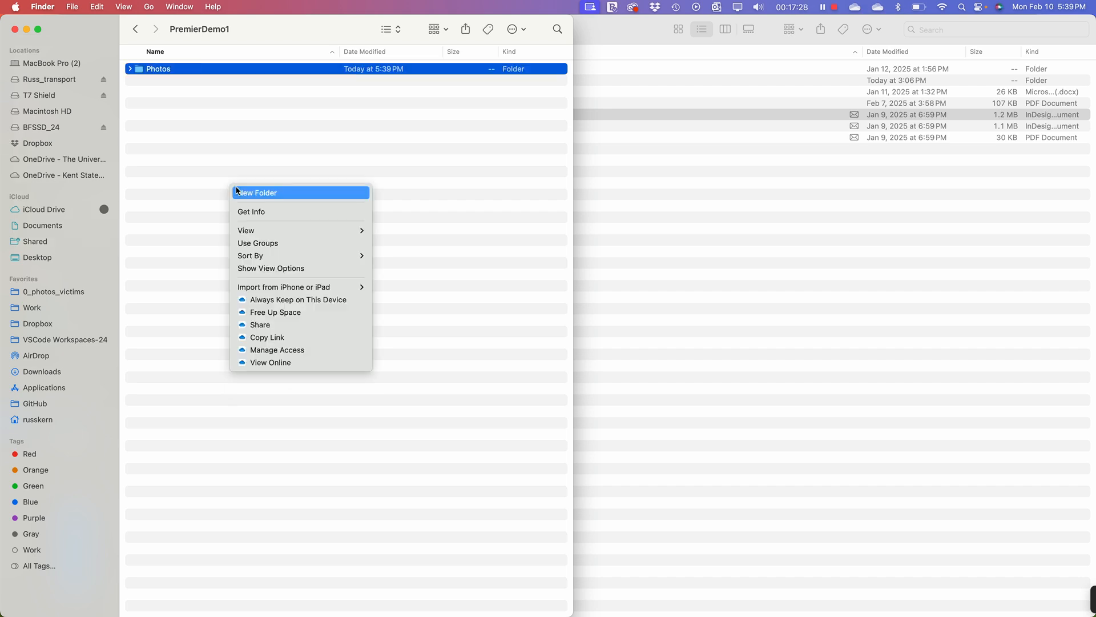
click(239, 195)
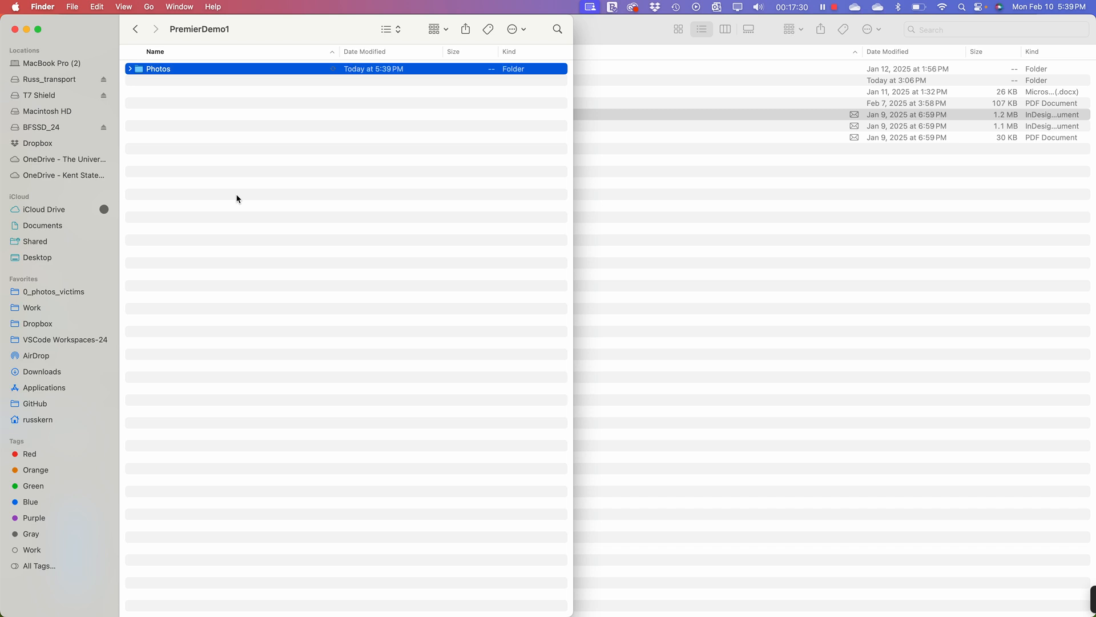
text(Video)
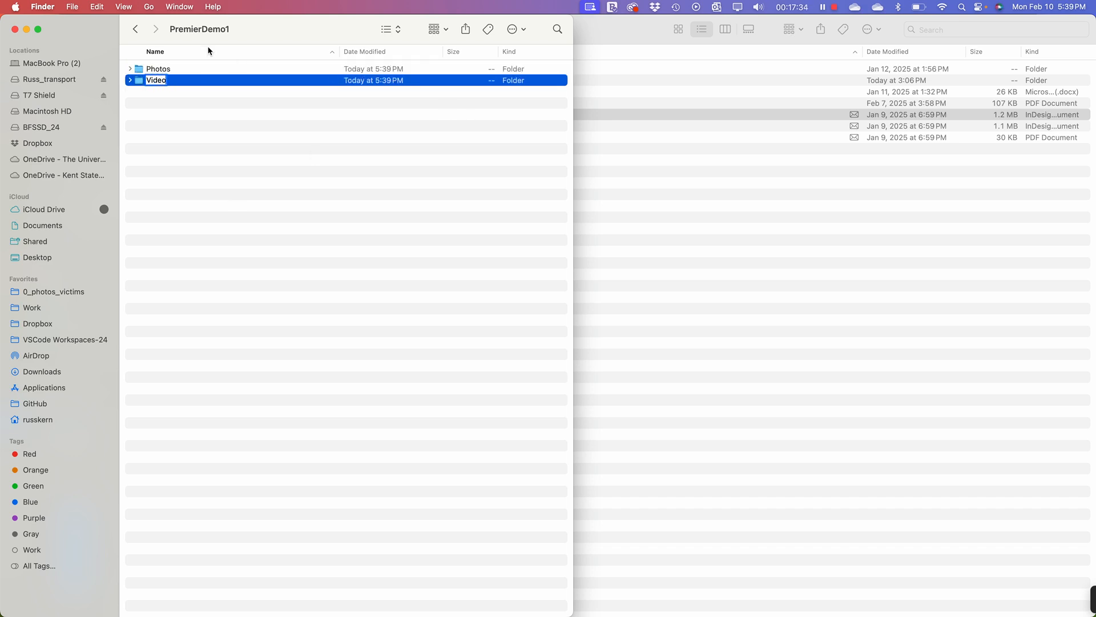
key(Return)
Step: Show Downloads in a second Finder window beside PremierDemo1 and move the two newest Pexels JPG photos into the Photos folder
click(886, 300)
drag(261, 30, 413, 22)
click(384, 372)
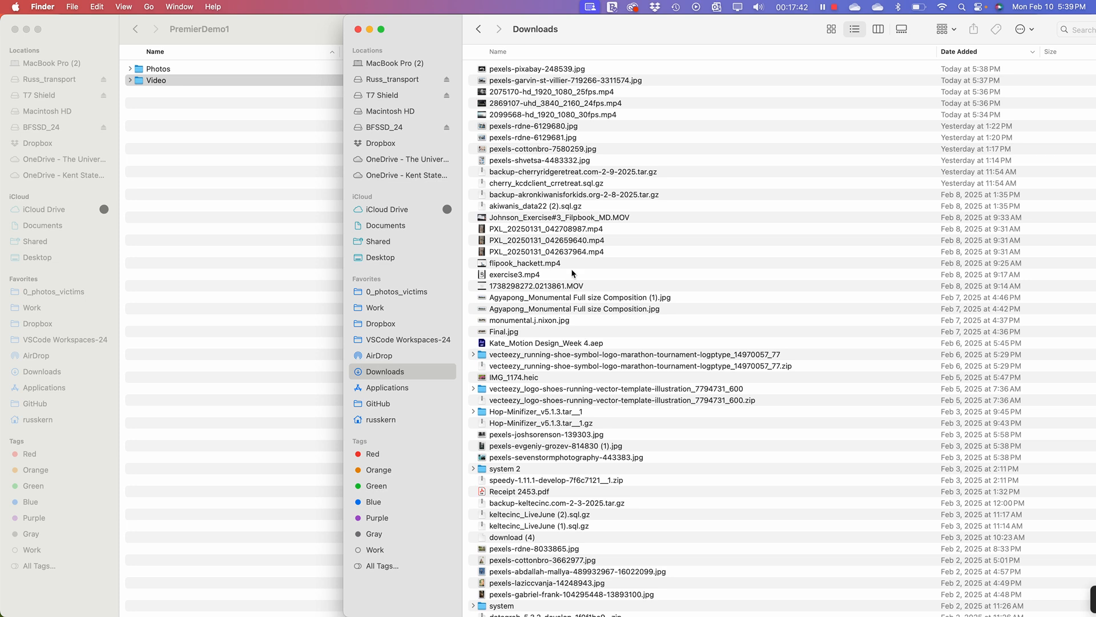
click(537, 73)
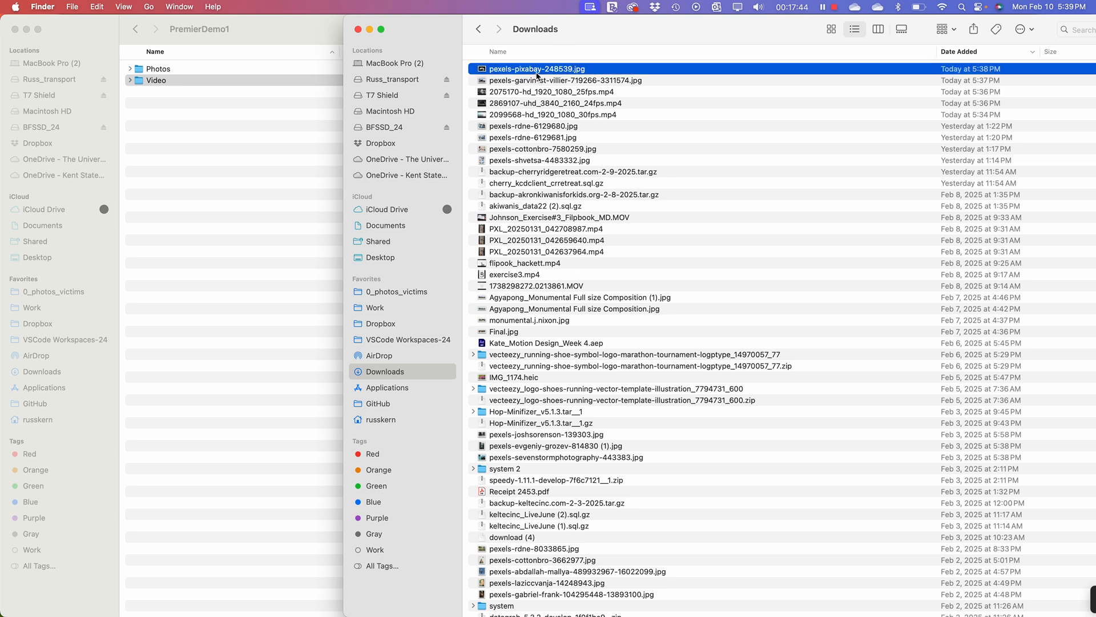
shift+click(542, 83)
drag(542, 83, 162, 75)
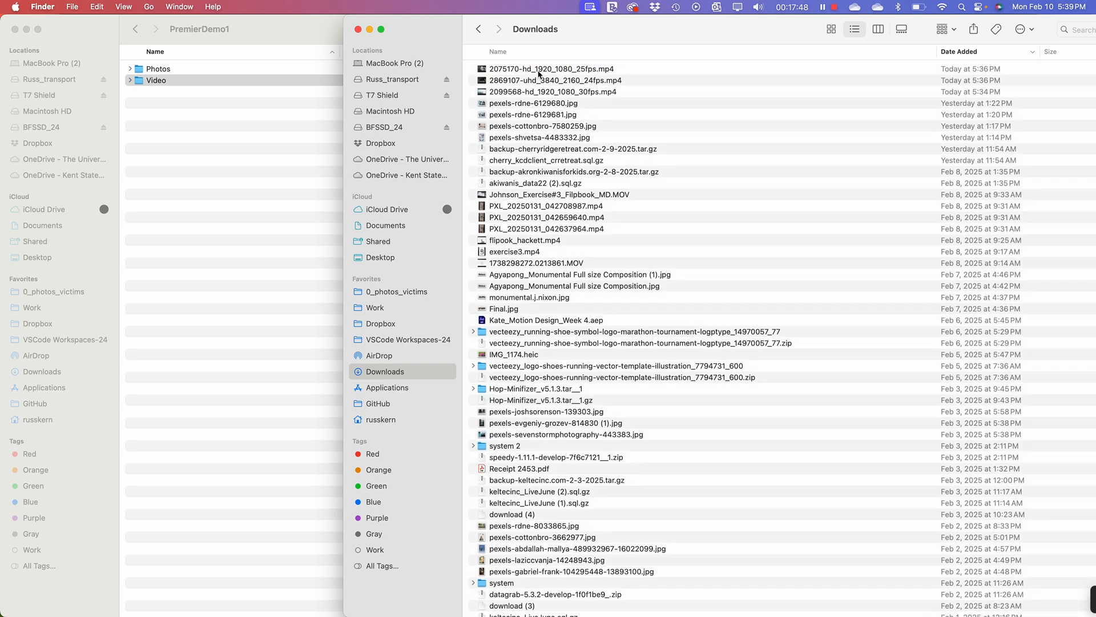
Step: Move the three newest MP4 clips from Downloads into the Video folder and expand both the Video and Photos folders
click(538, 70)
shift+click(541, 92)
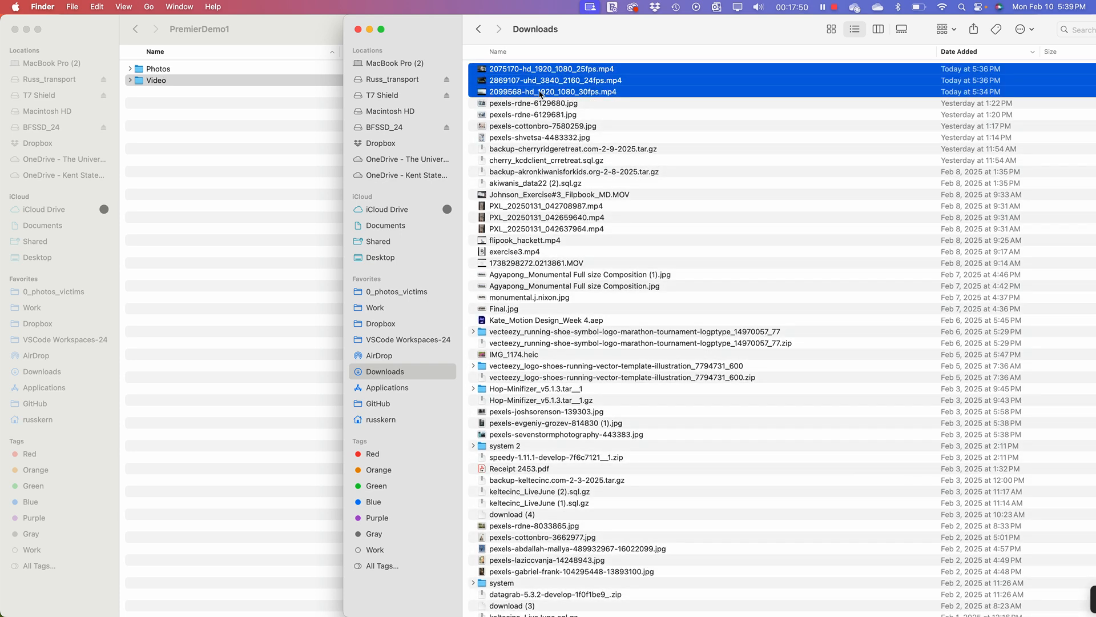
drag(540, 93, 165, 82)
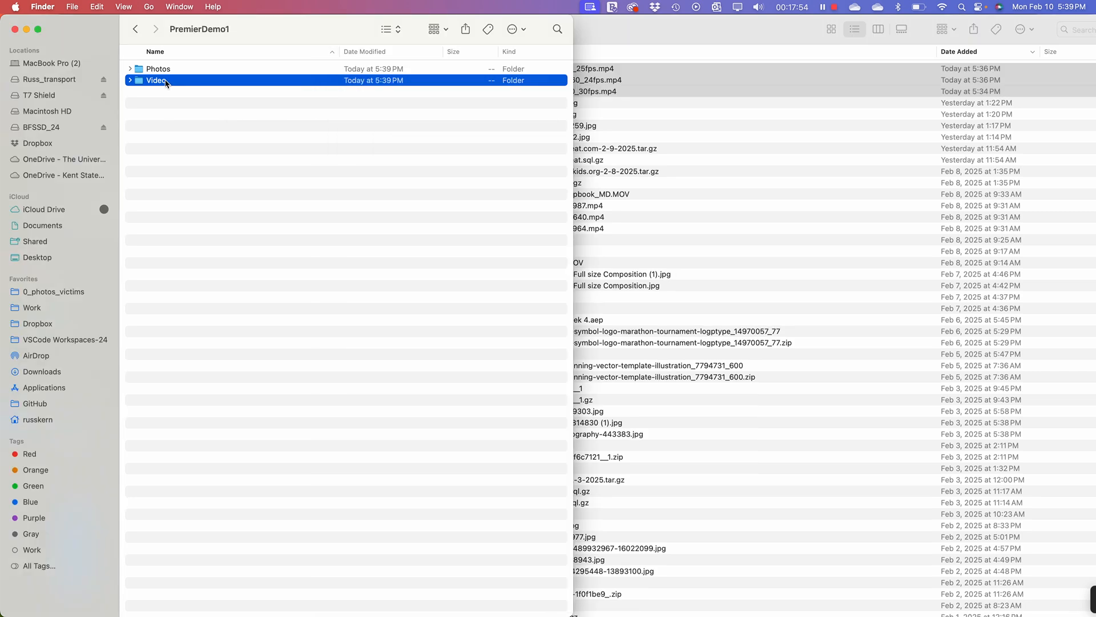
click(130, 80)
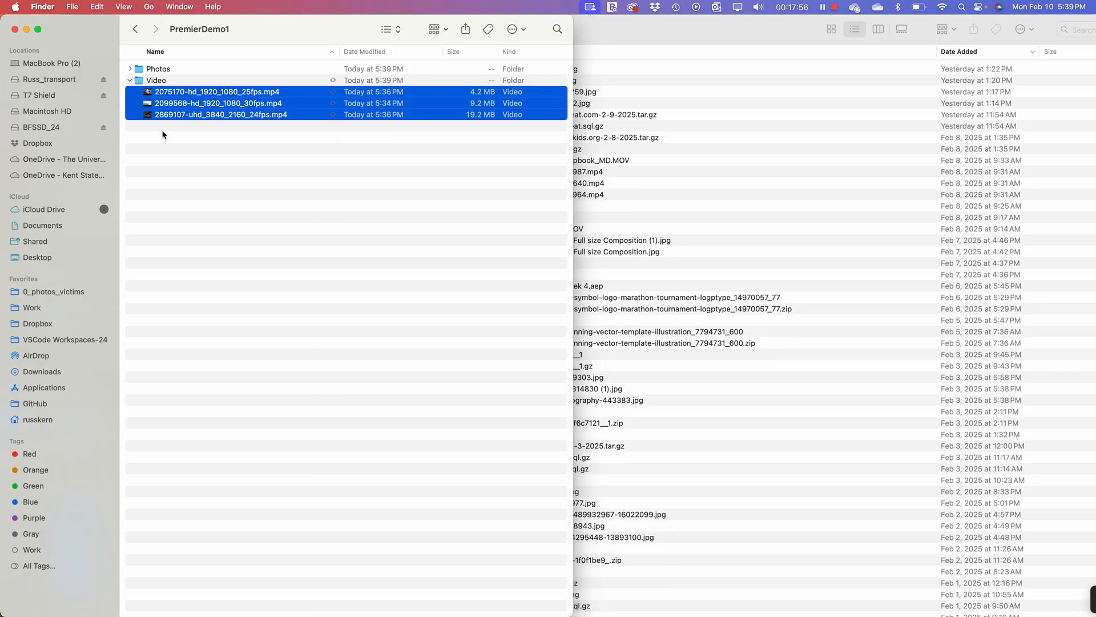
click(131, 69)
click(235, 215)
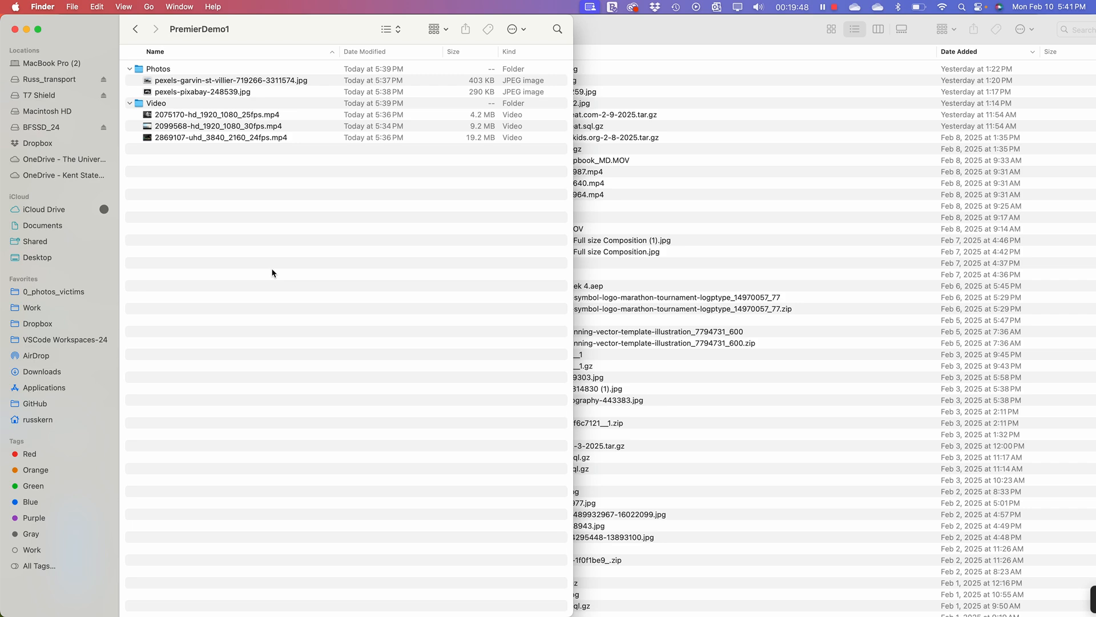
key(super+Tab)
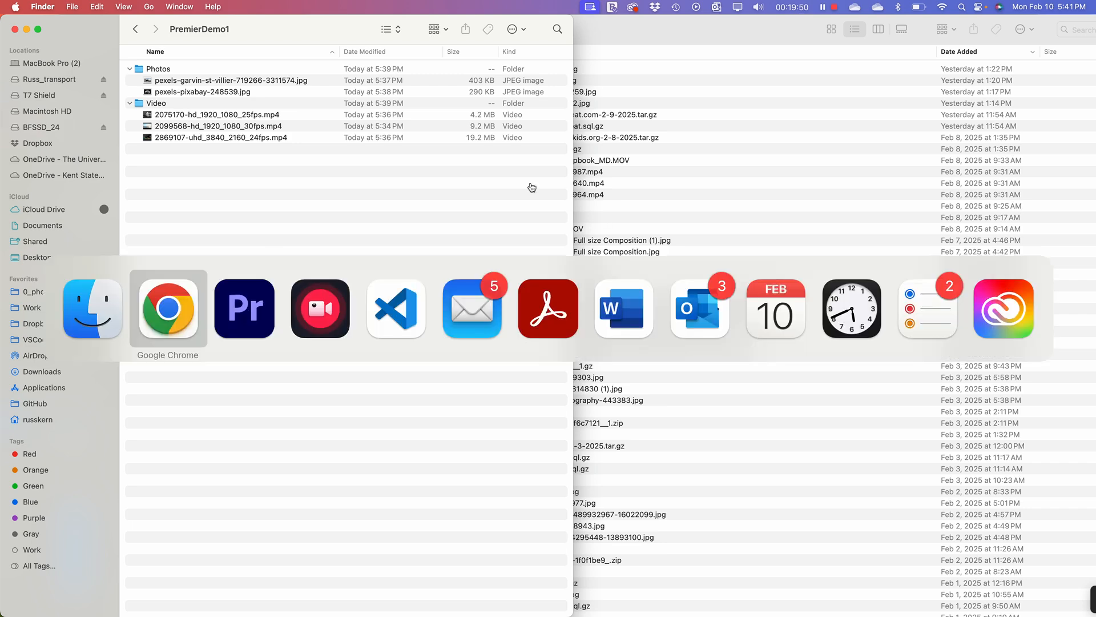
key(super+Tab)
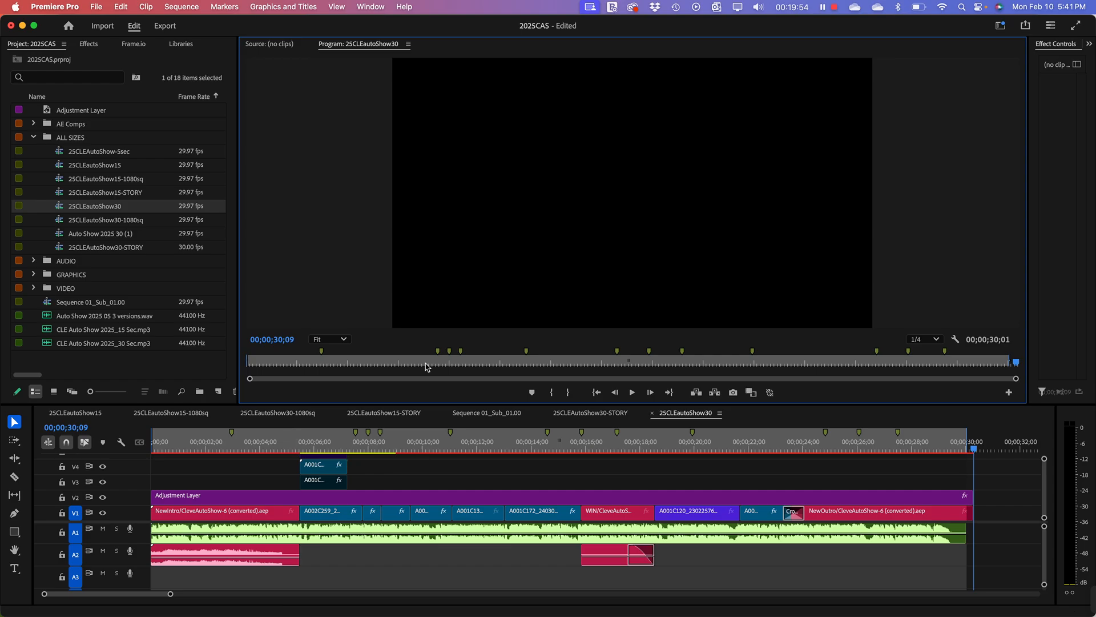
key(super+Tab)
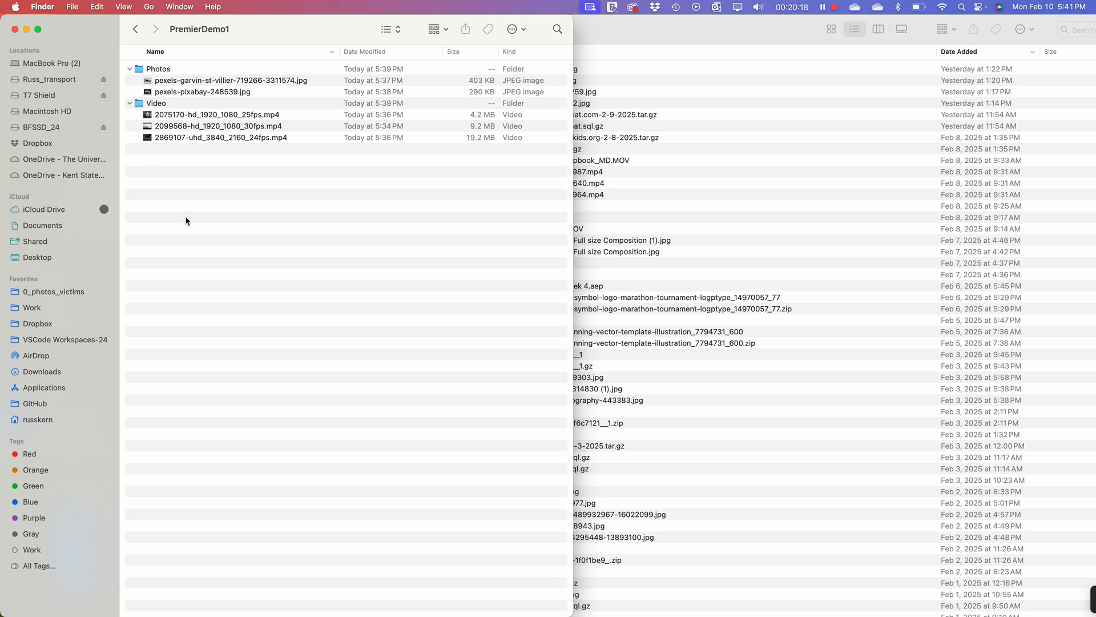
Step: Create a third subfolder named Renders inside PremierDemo1, keeping the folder contents expanded
right_click(152, 173)
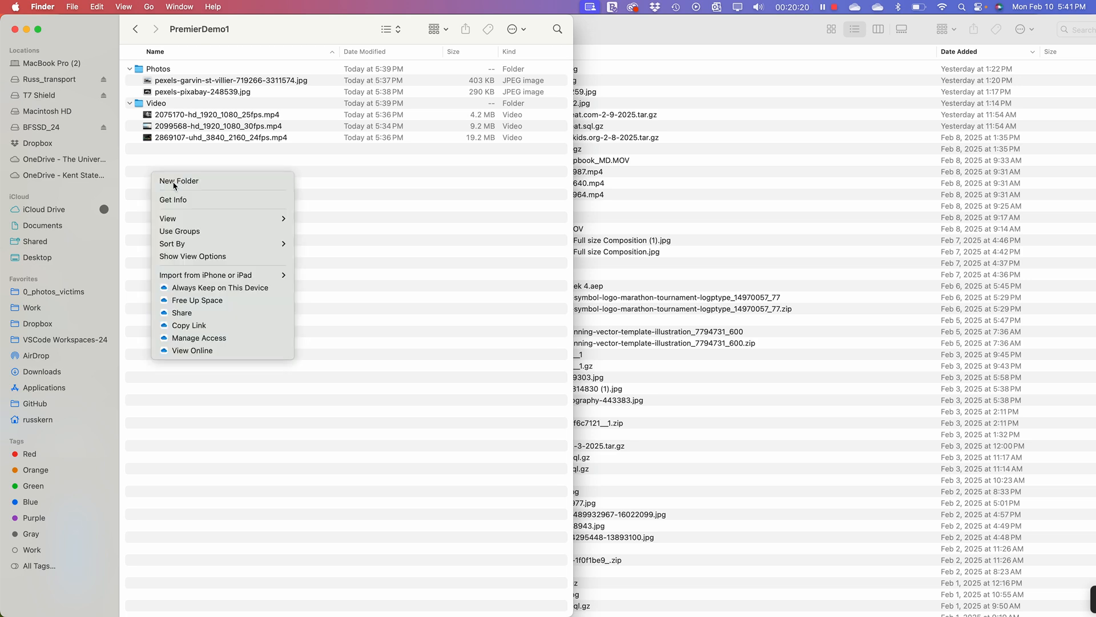
click(174, 185)
text(Re)
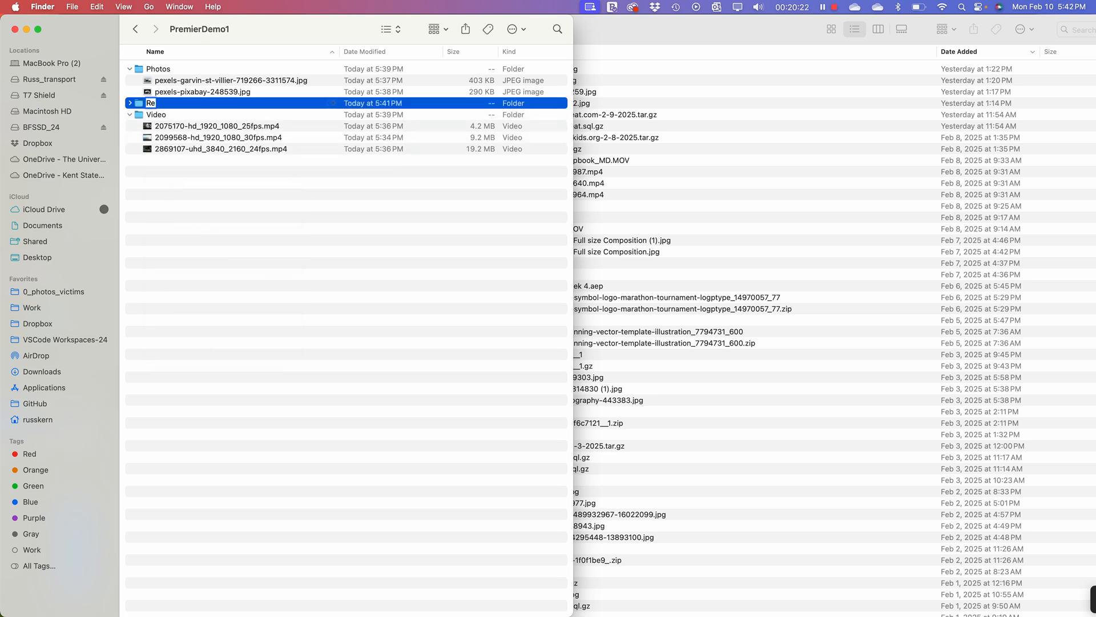
text(nders)
key(Return)
click(130, 115)
click(130, 114)
click(210, 222)
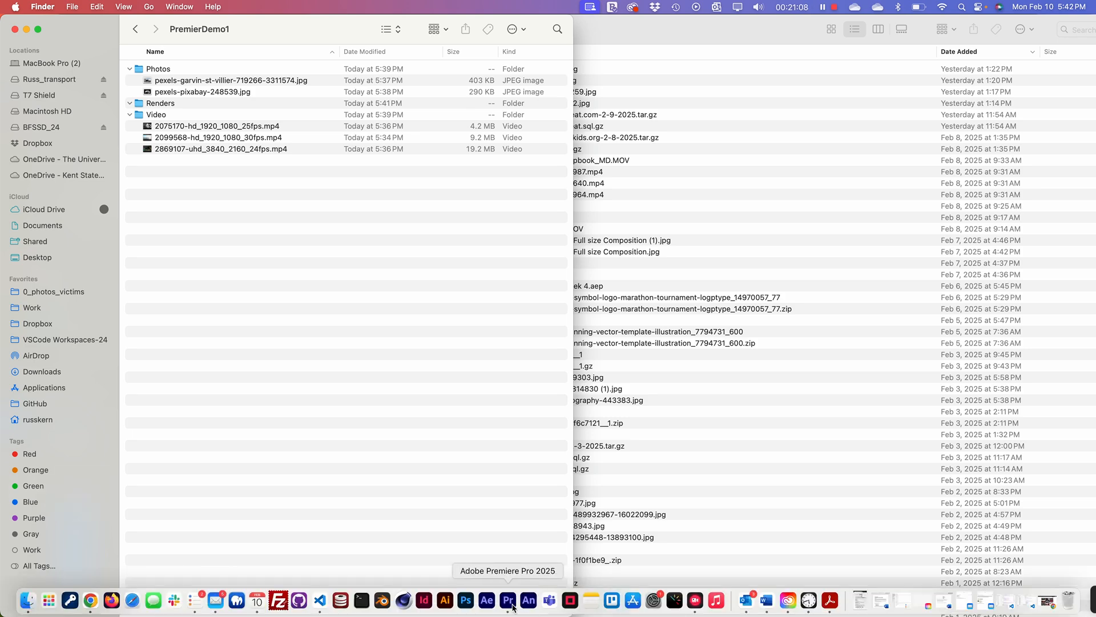
Step: Quit Premiere Pro without saving the changes to 2025CAS.prproj, then relaunch it to its home screen
key(super+Tab)
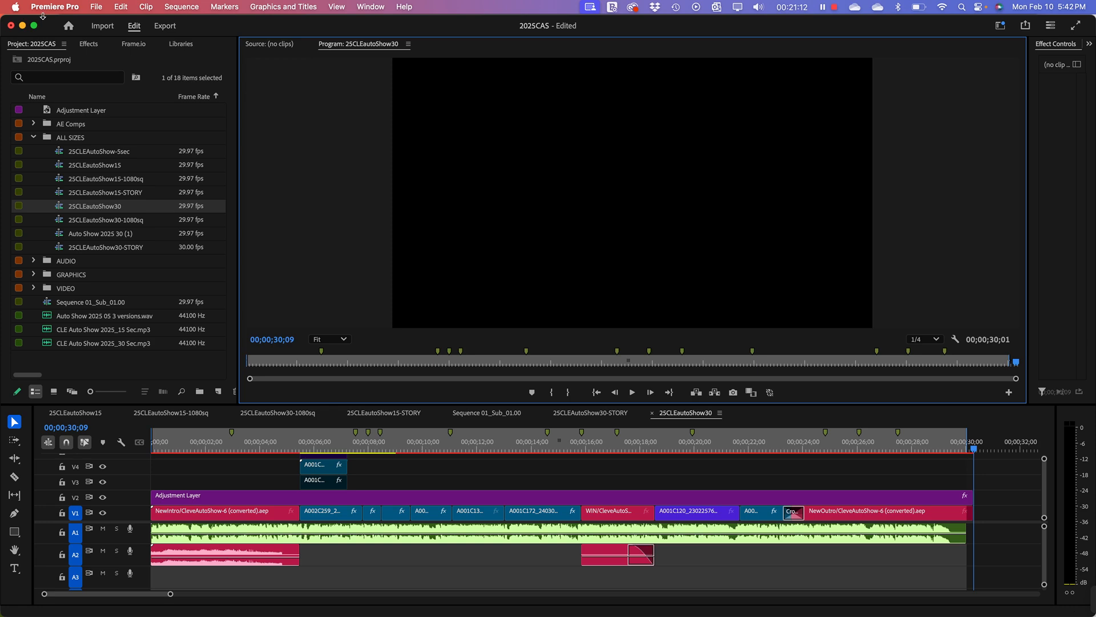
key(super+q)
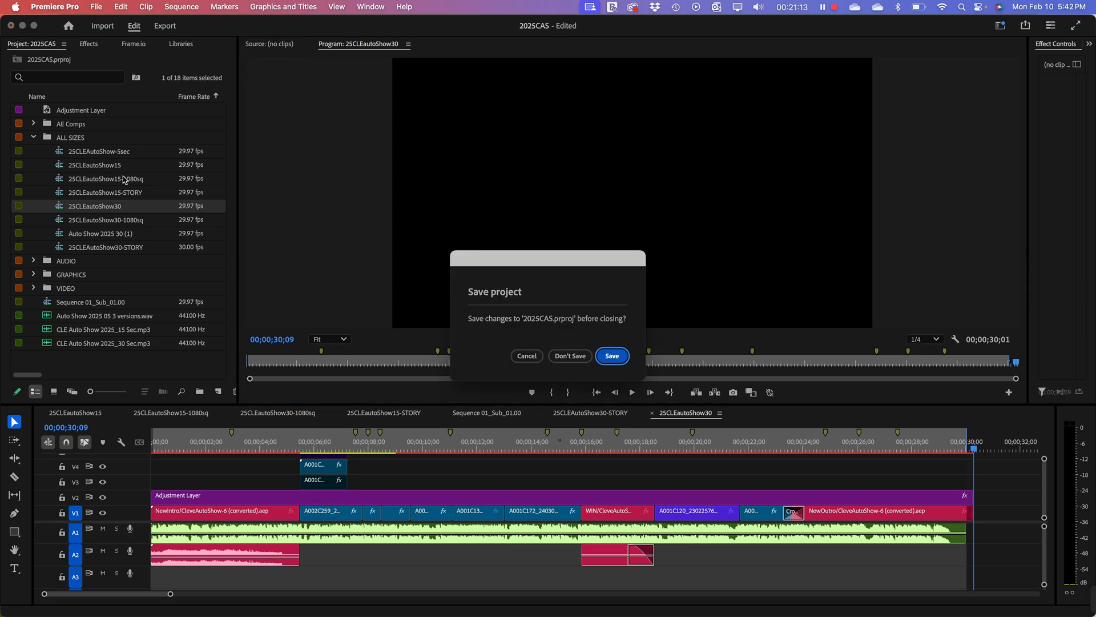
click(580, 358)
mouse_move(510, 609)
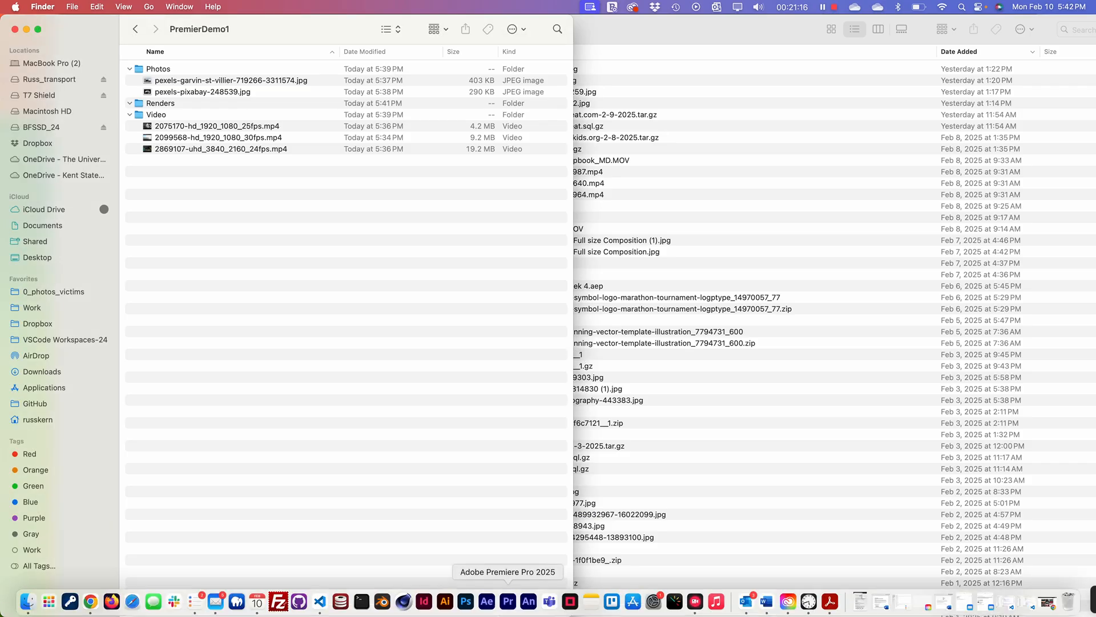
click(507, 601)
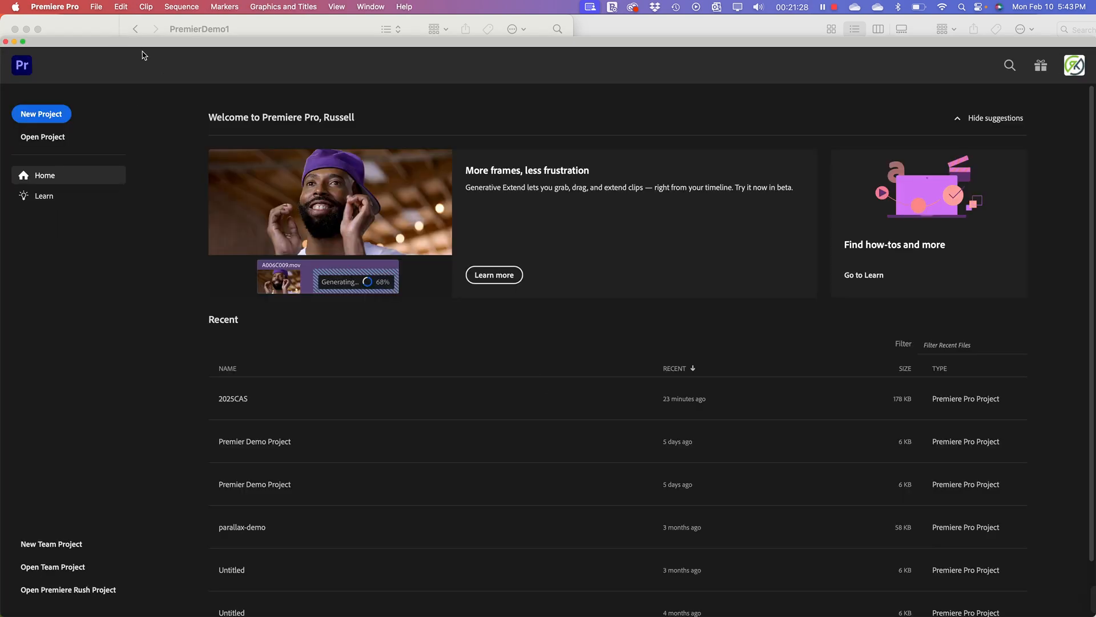
drag(147, 41, 146, 19)
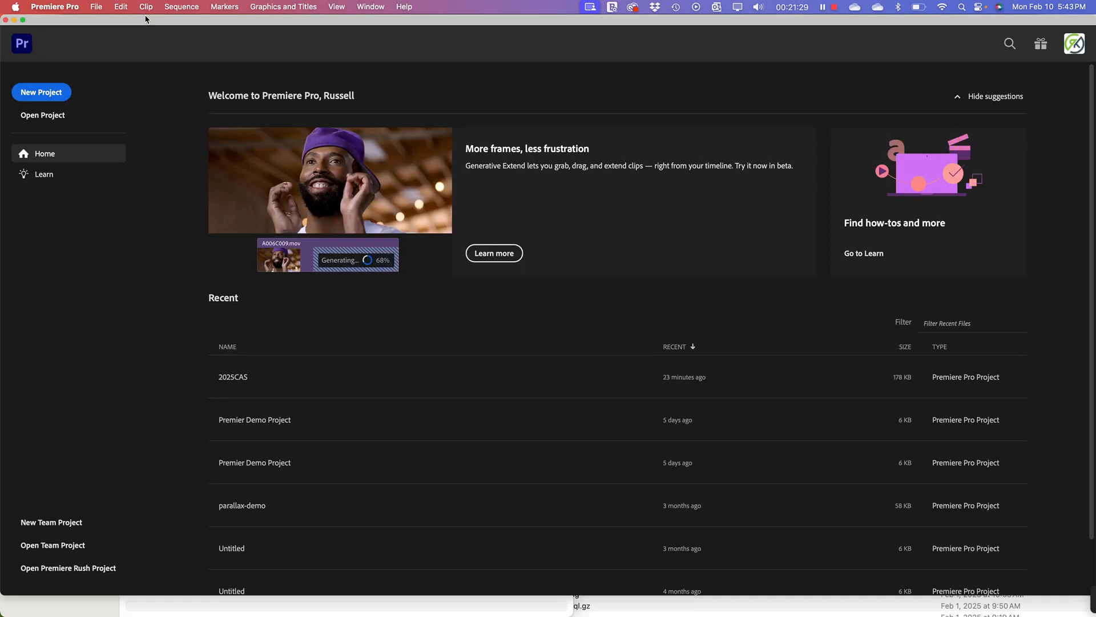
Step: Start a new project and name it Day1Demo
click(40, 91)
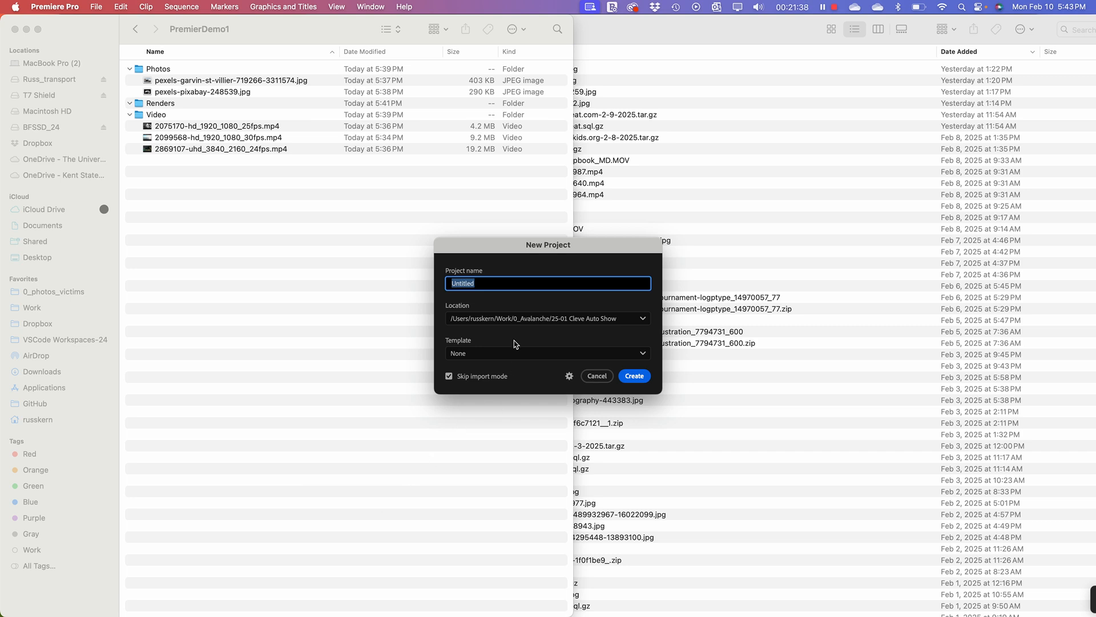
text(Day1Demo)
drag(578, 251, 581, 143)
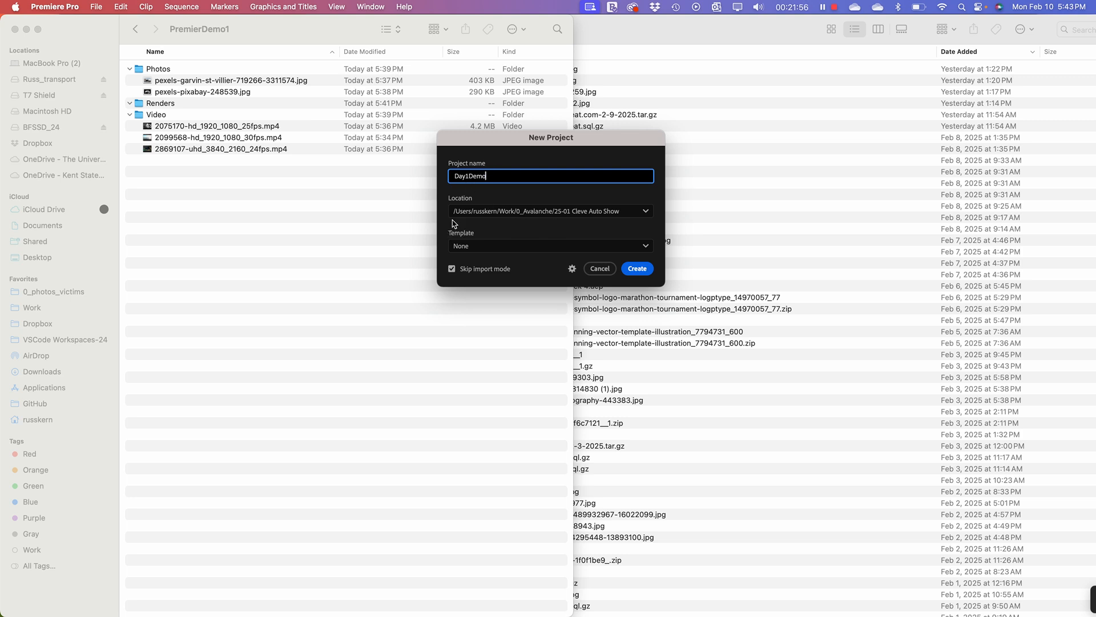
Step: Set the project location to Spring 2025 > Digital Media > PremierDemo1 in the University of Akron OneDrive and create the project
click(646, 211)
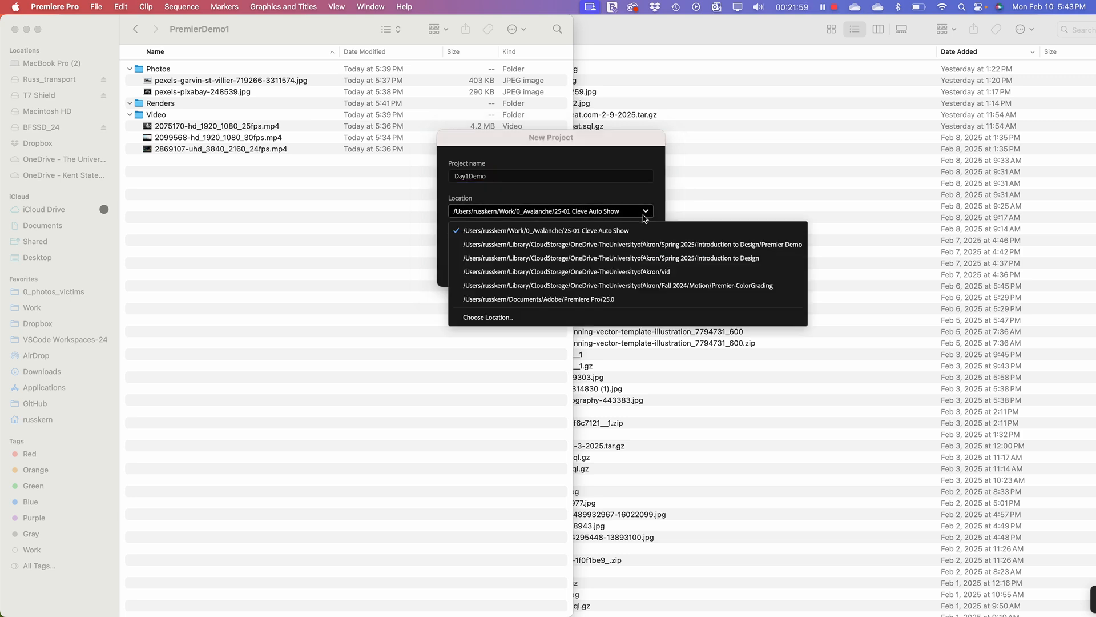
click(481, 318)
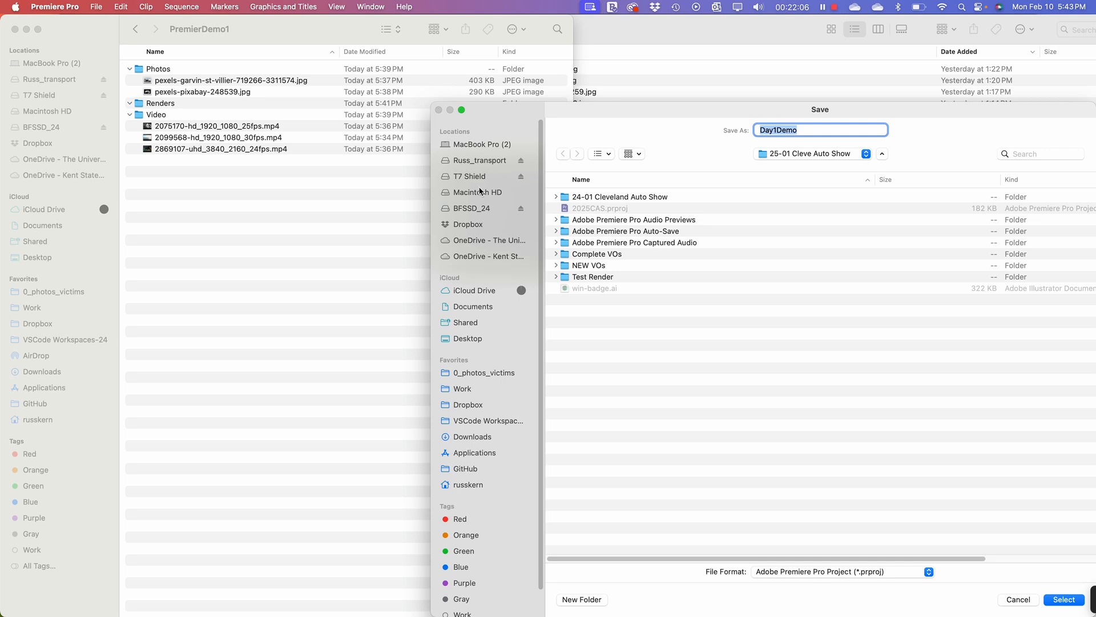
click(467, 243)
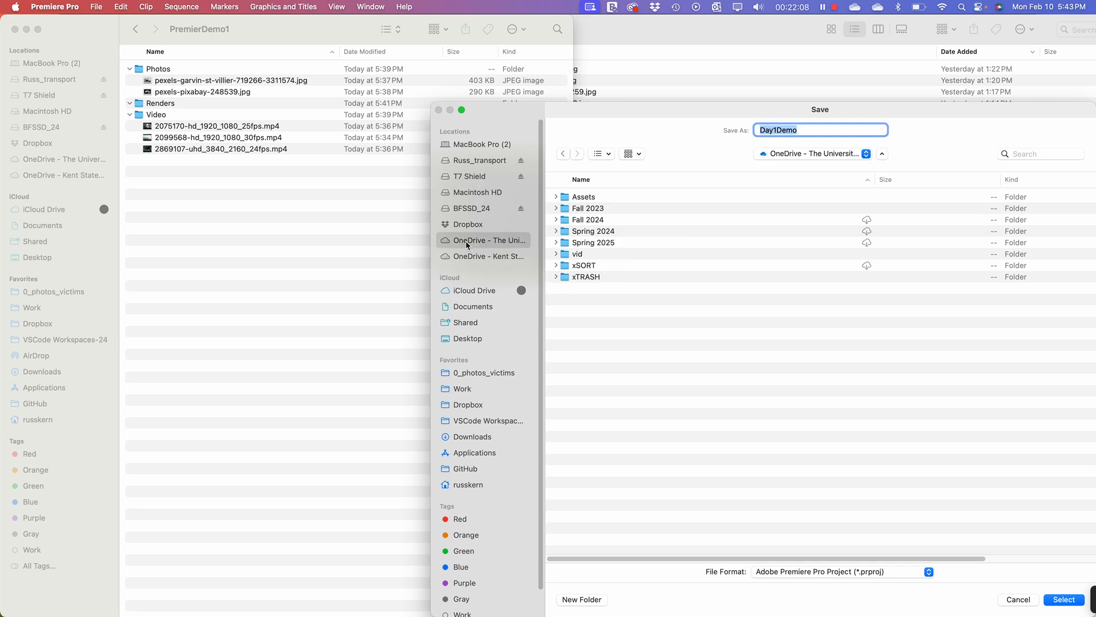
double_click(585, 243)
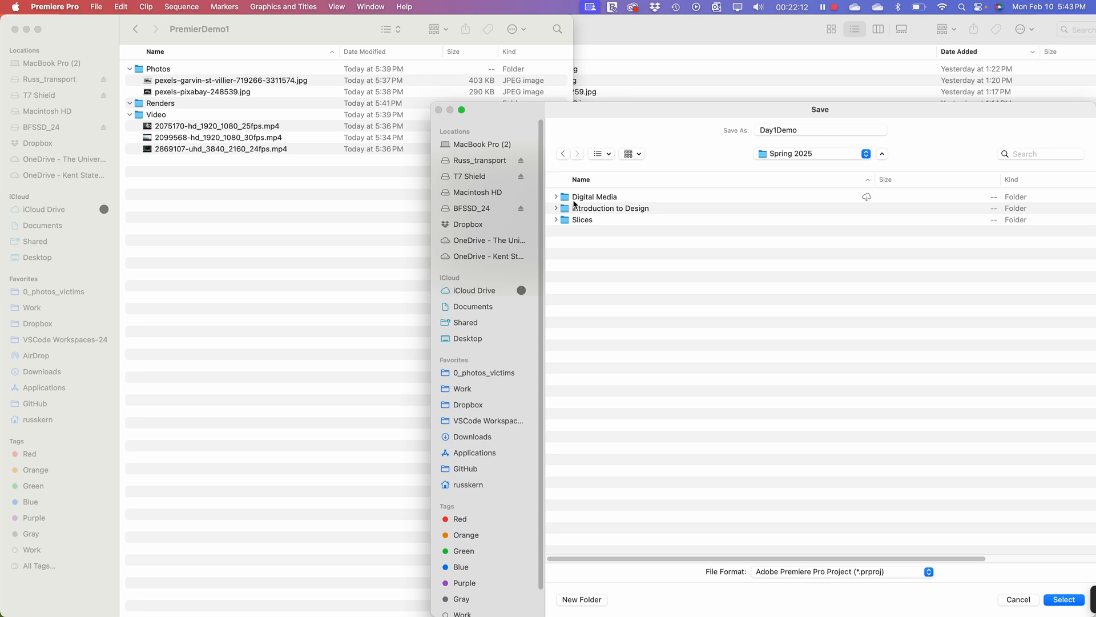
double_click(575, 197)
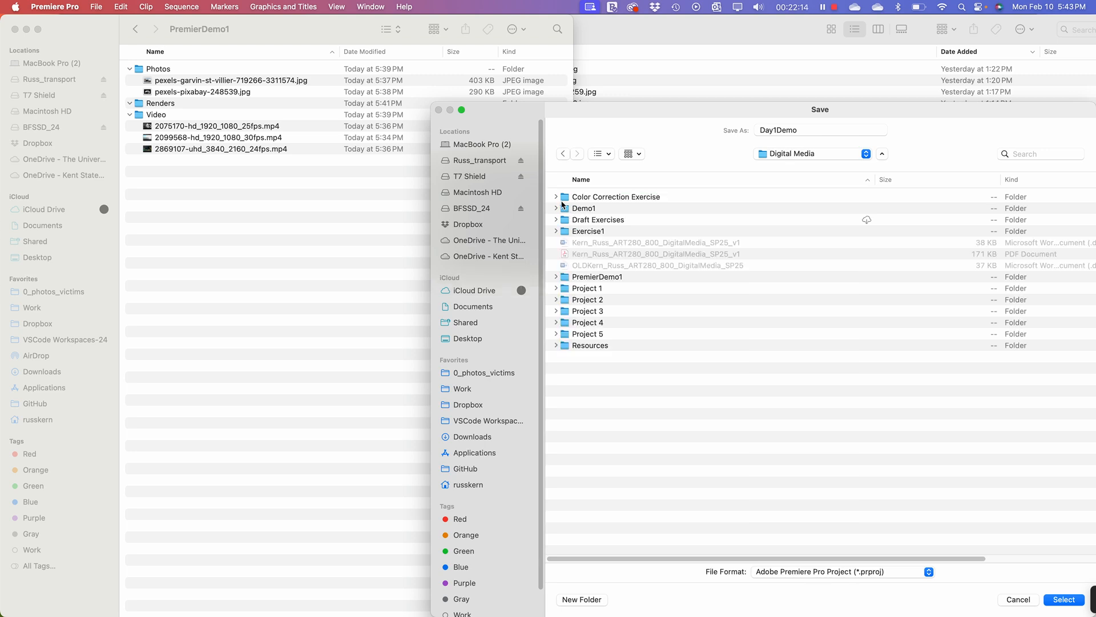
double_click(570, 279)
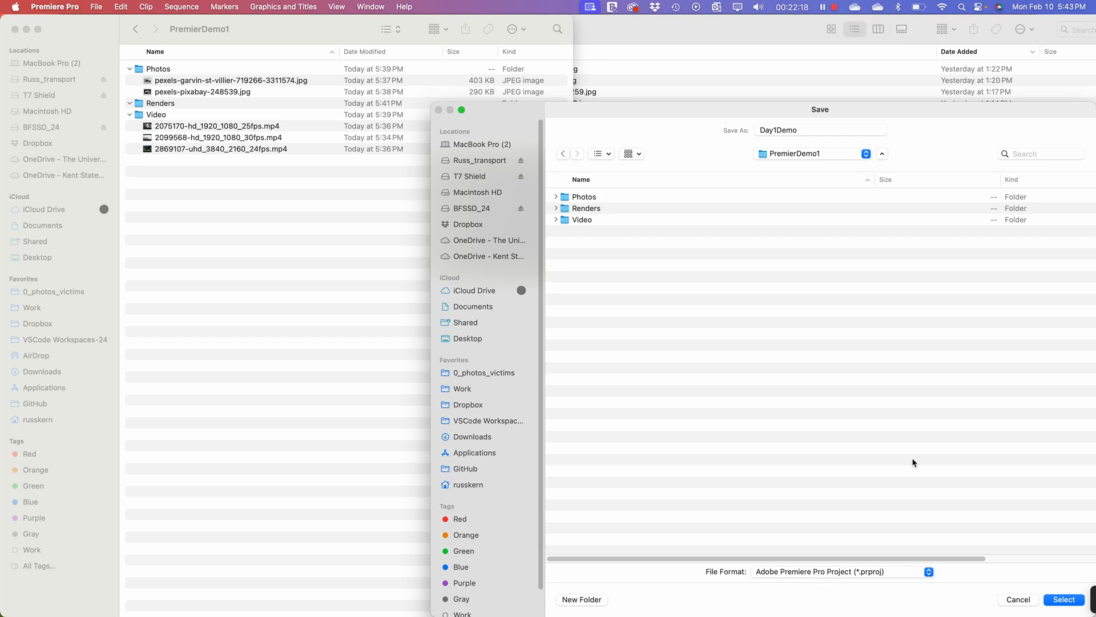
drag(591, 113, 385, 82)
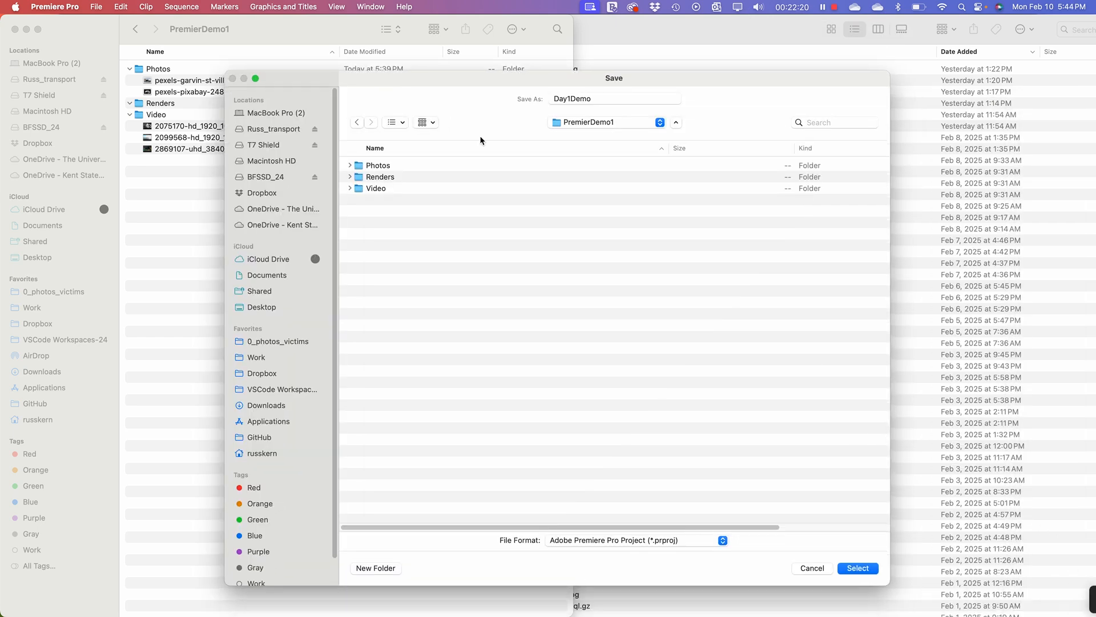
click(858, 568)
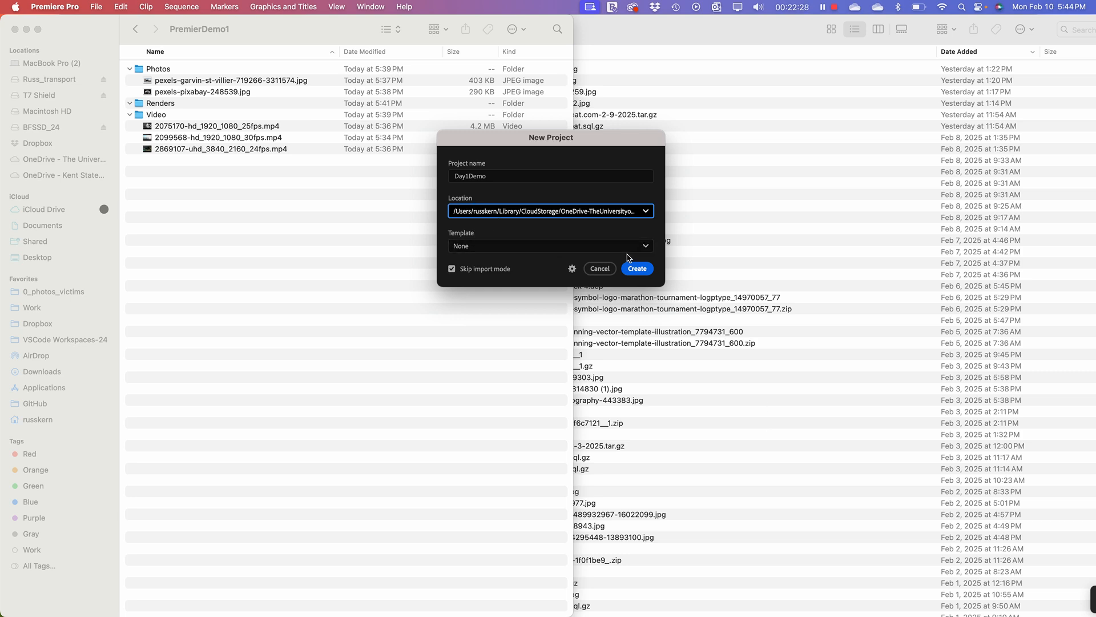
click(644, 274)
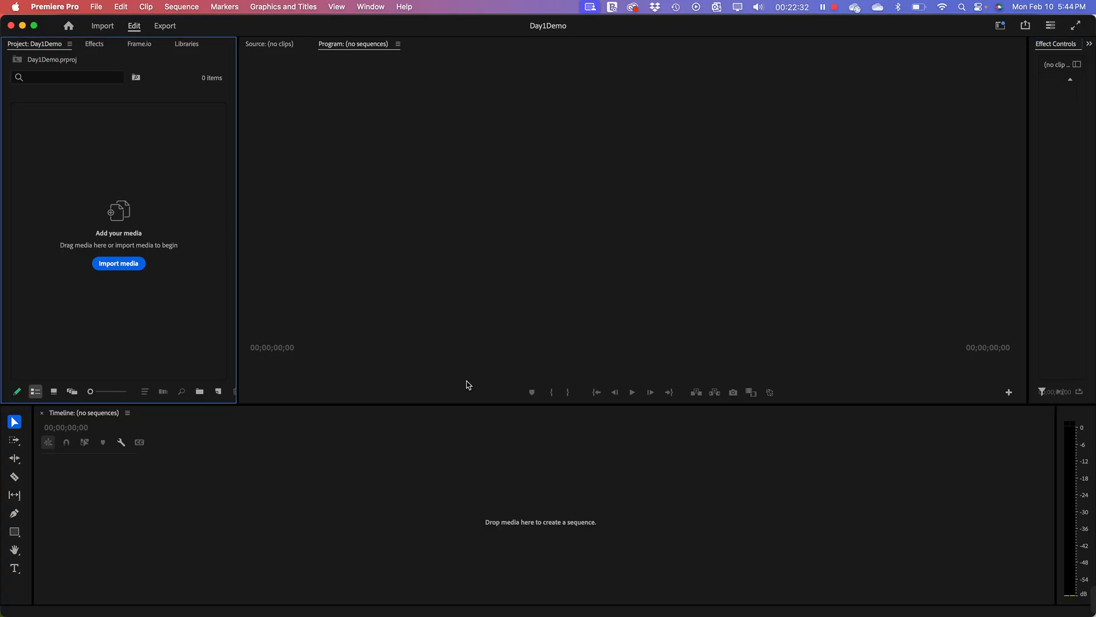
Step: Check the PremierDemo1 folder in Finder for the saved project file, and return to Premiere Pro
key(super+Tab)
click(176, 312)
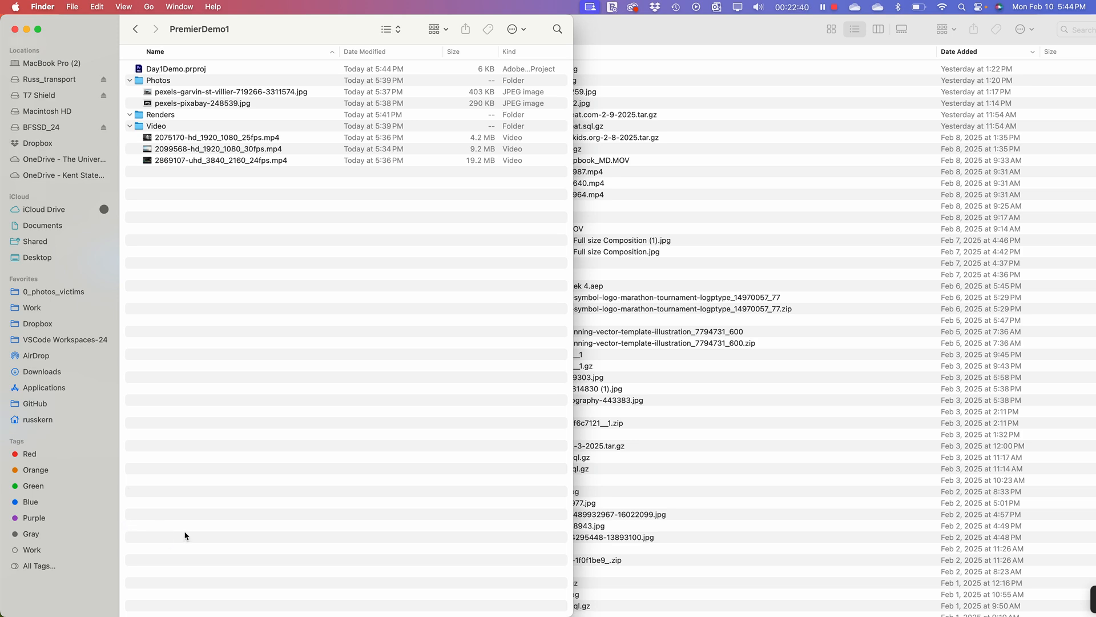
key(super+Tab)
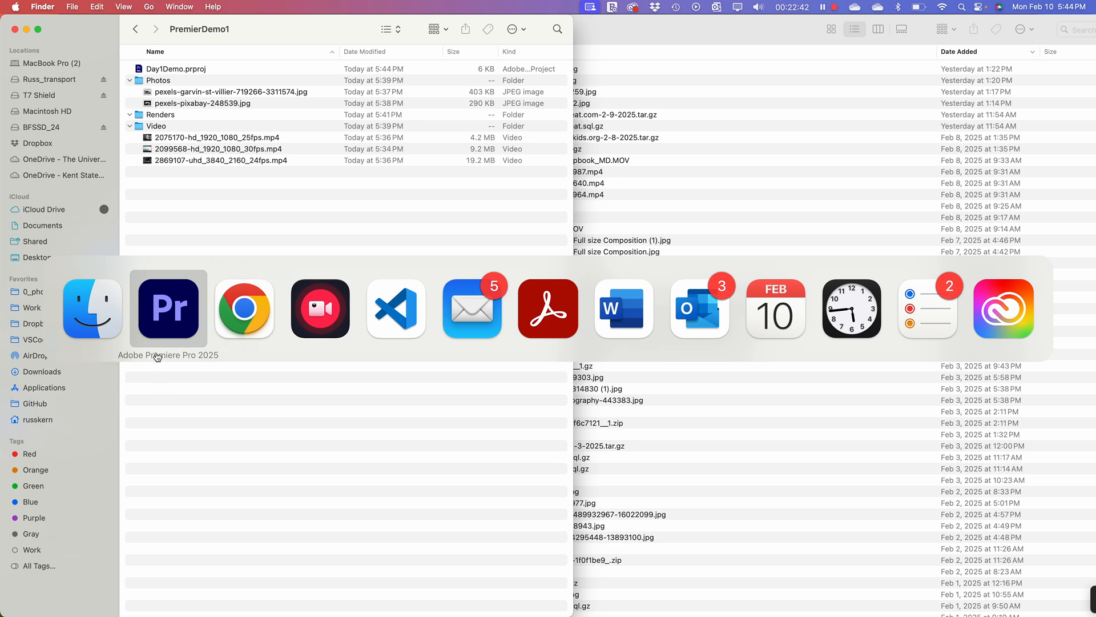
click(176, 315)
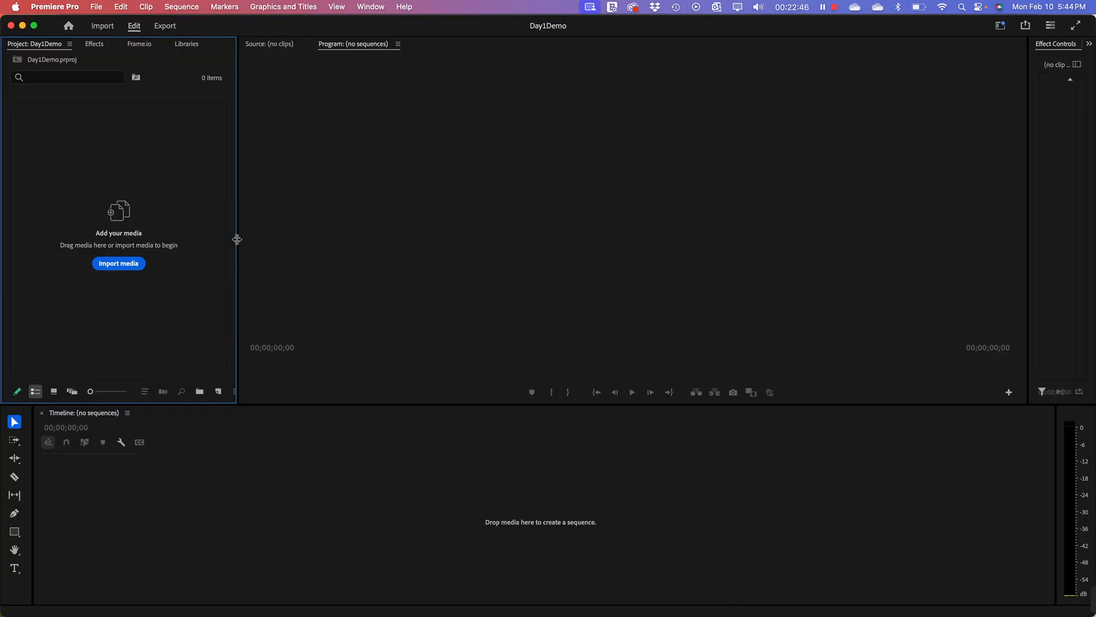
Step: Widen the Project panel, move the PremierDemo1 Finder window clear of it, and return to Premiere Pro
drag(237, 239, 346, 238)
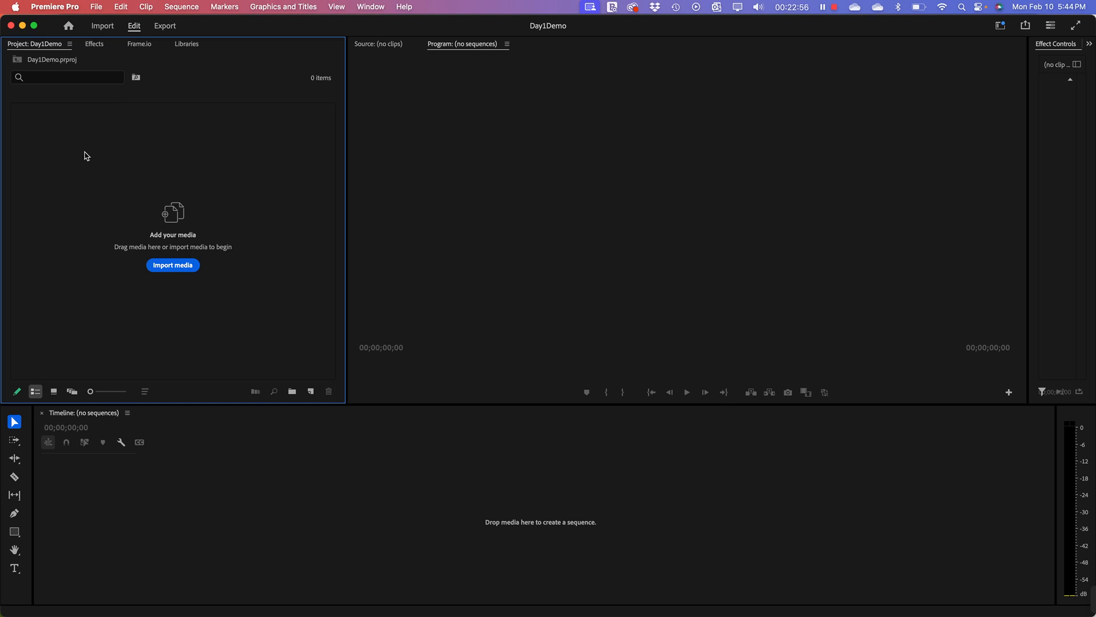
key(super+Tab)
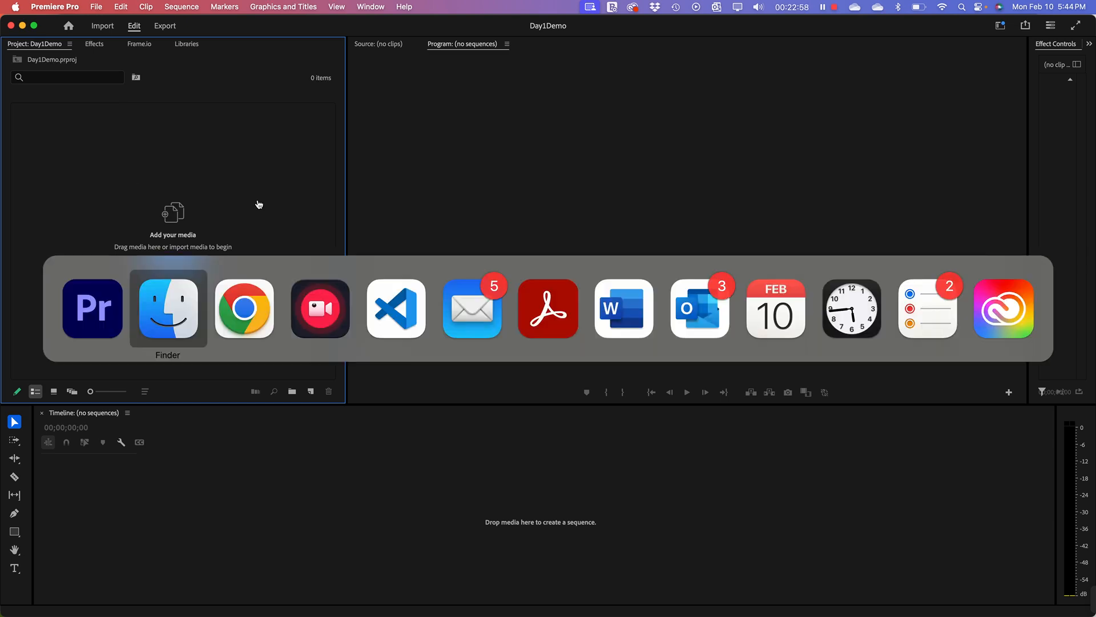
key(super+shift+Tab)
key(super+Tab)
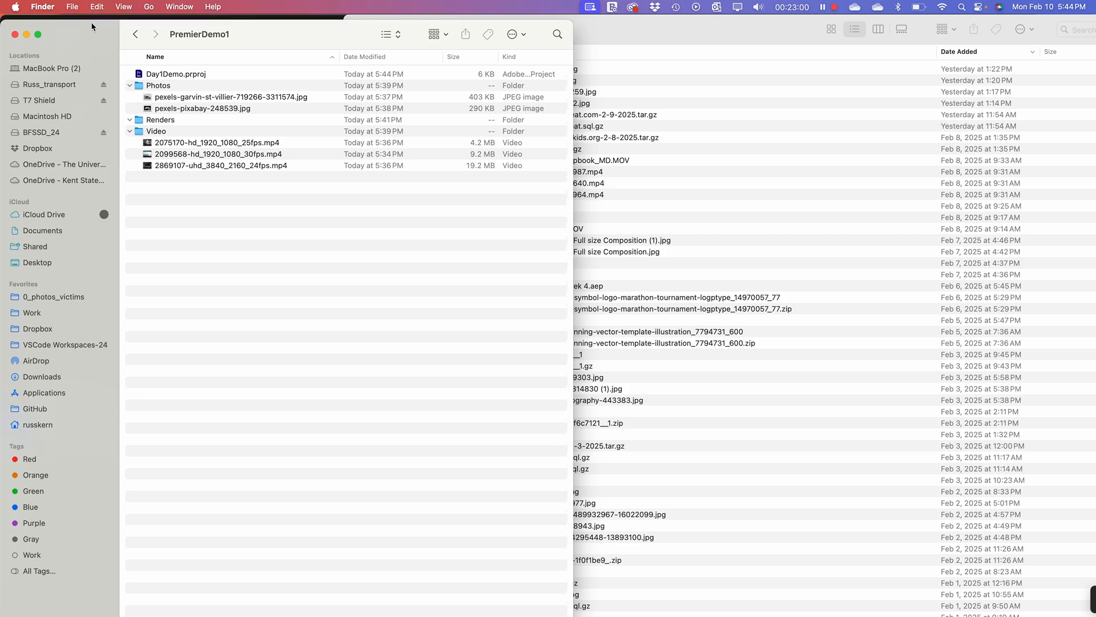
drag(114, 32, 566, 52)
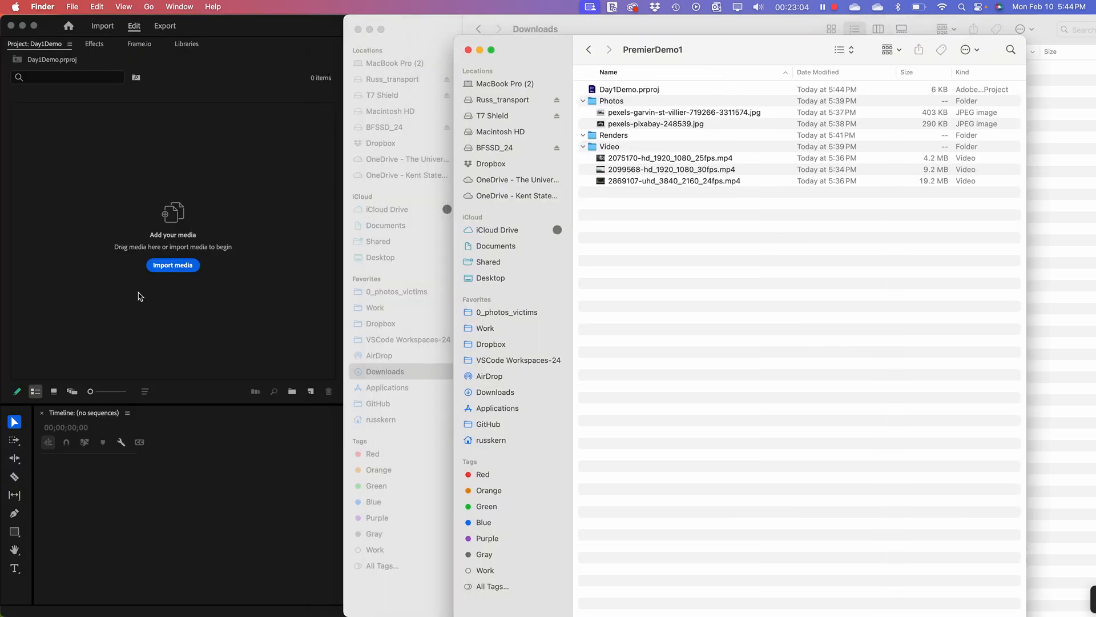
click(124, 186)
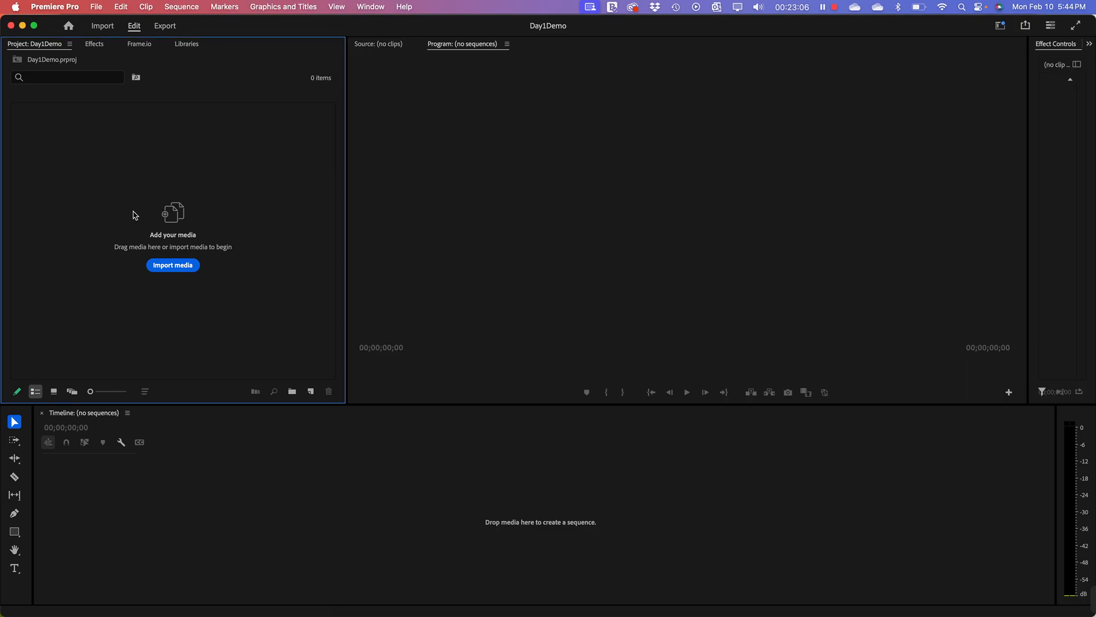
Step: Import only the Photos and Video folders from PremierDemo1 into the project, leaving out Renders
click(171, 266)
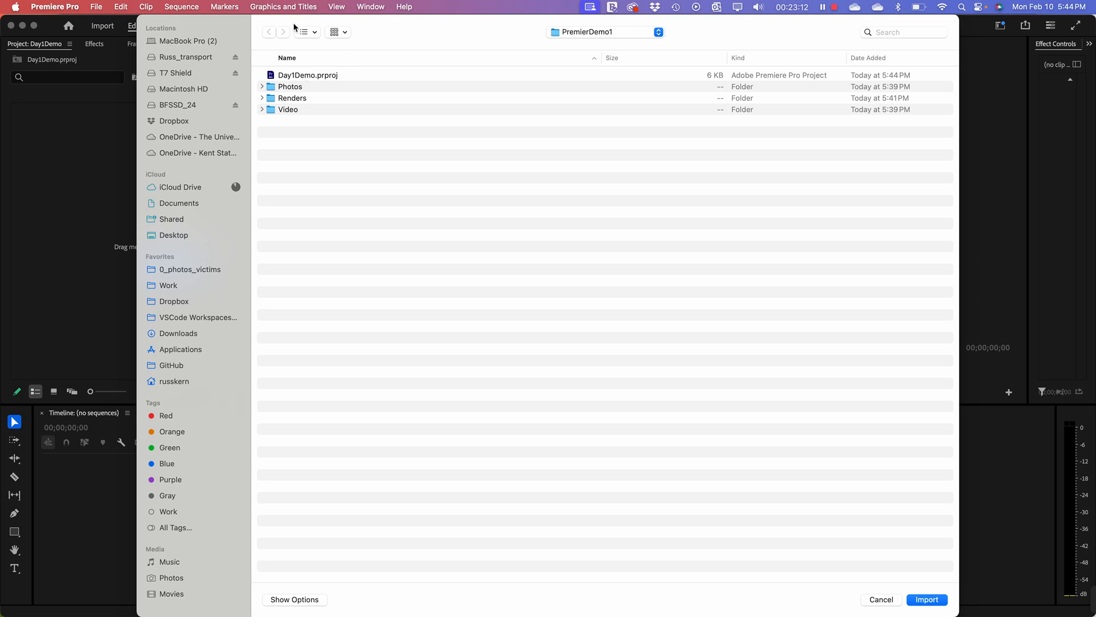
drag(391, 33, 443, 31)
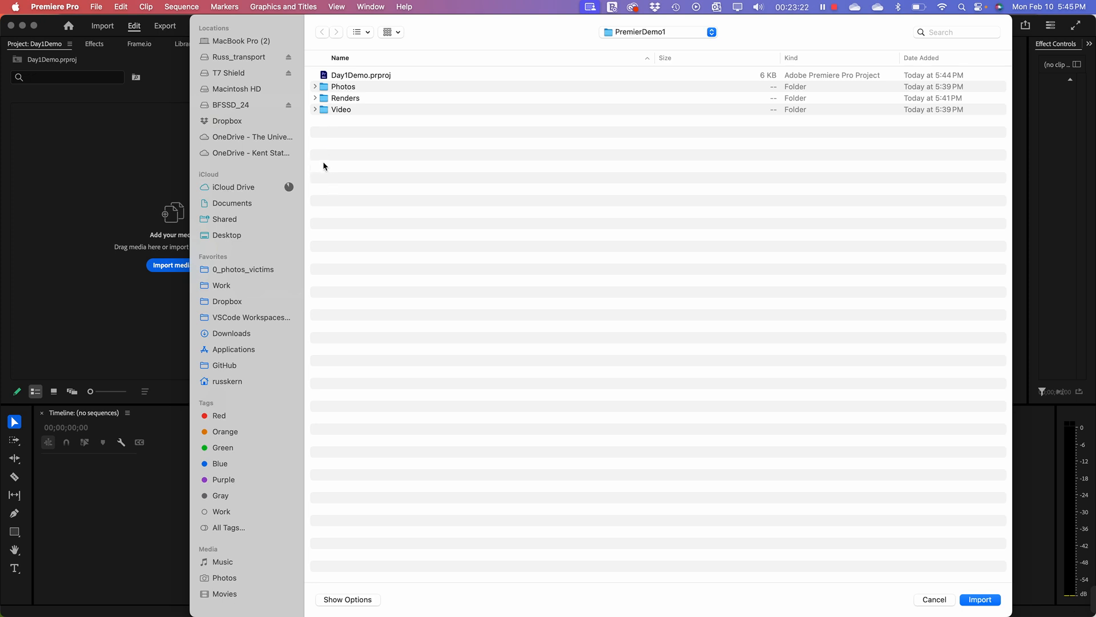
click(328, 88)
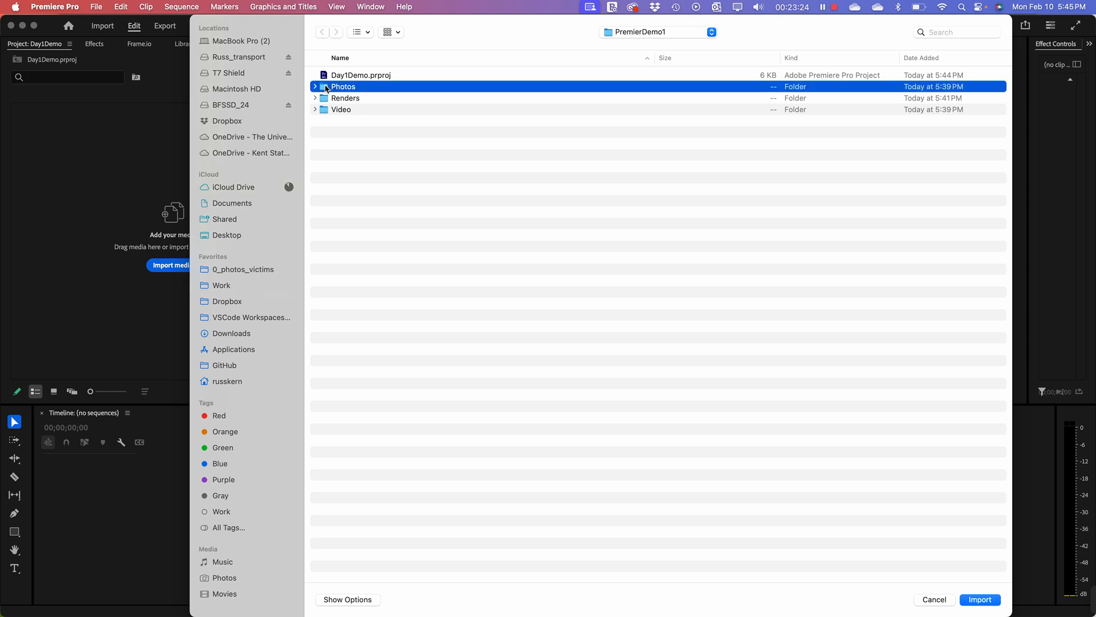
shift+click(325, 112)
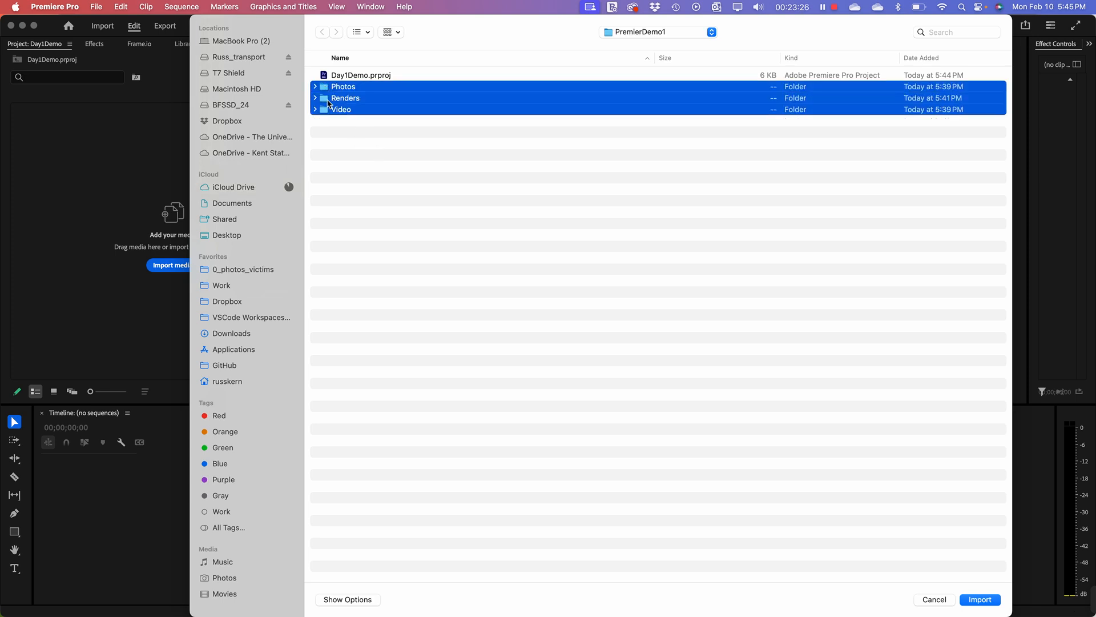
click(329, 103)
click(365, 169)
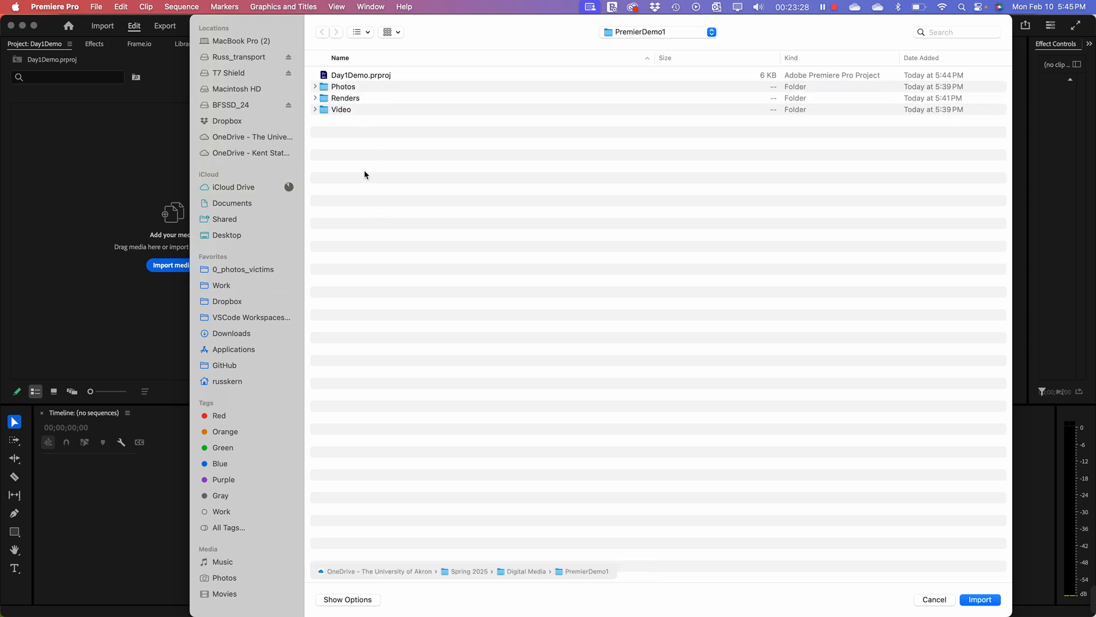
click(325, 87)
super+click(324, 111)
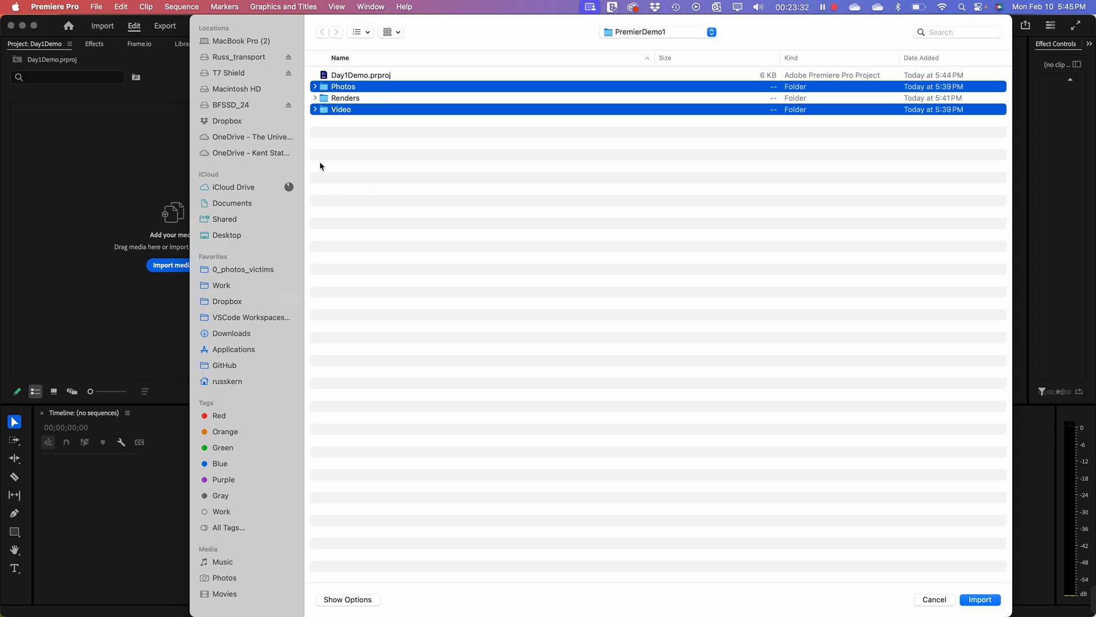
click(986, 600)
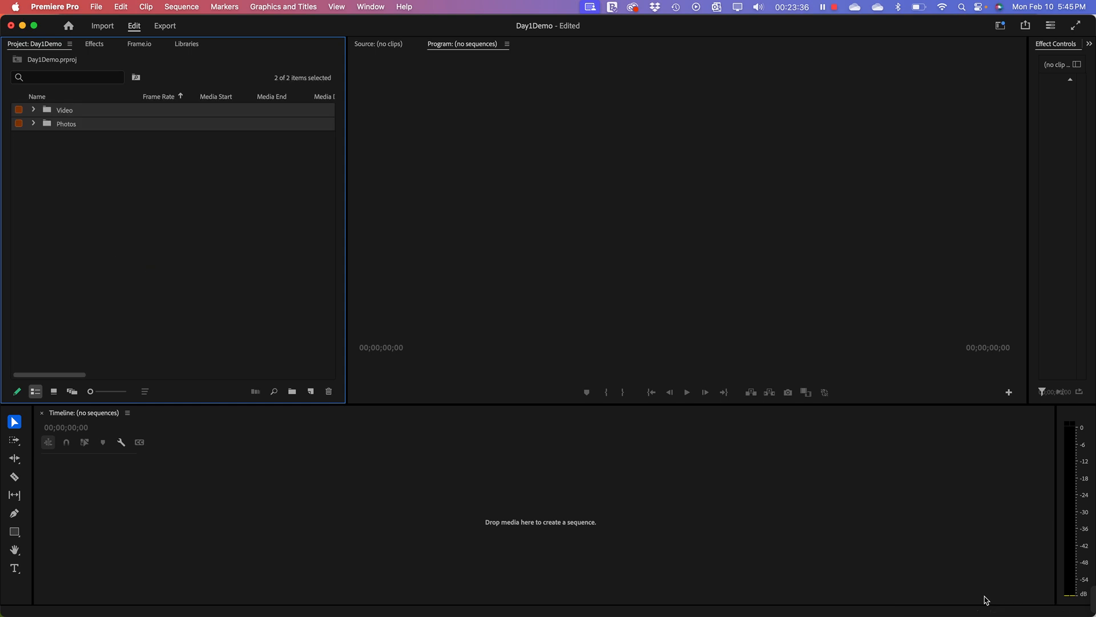
Step: Expand the Photos and Video bins in the project and make the Timeline panel taller
click(32, 124)
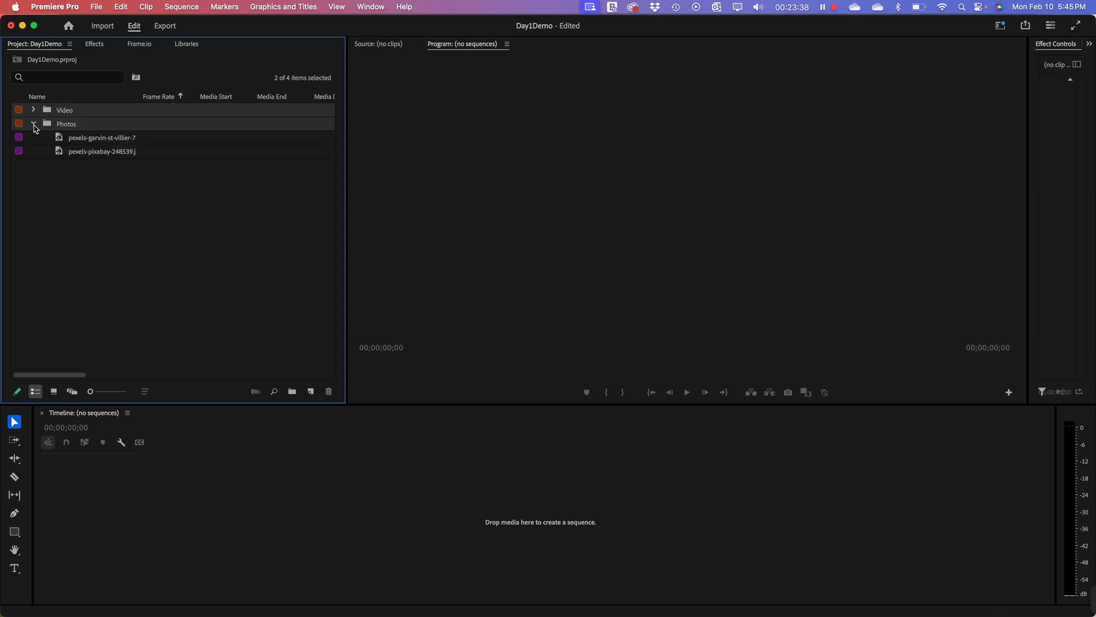
click(35, 113)
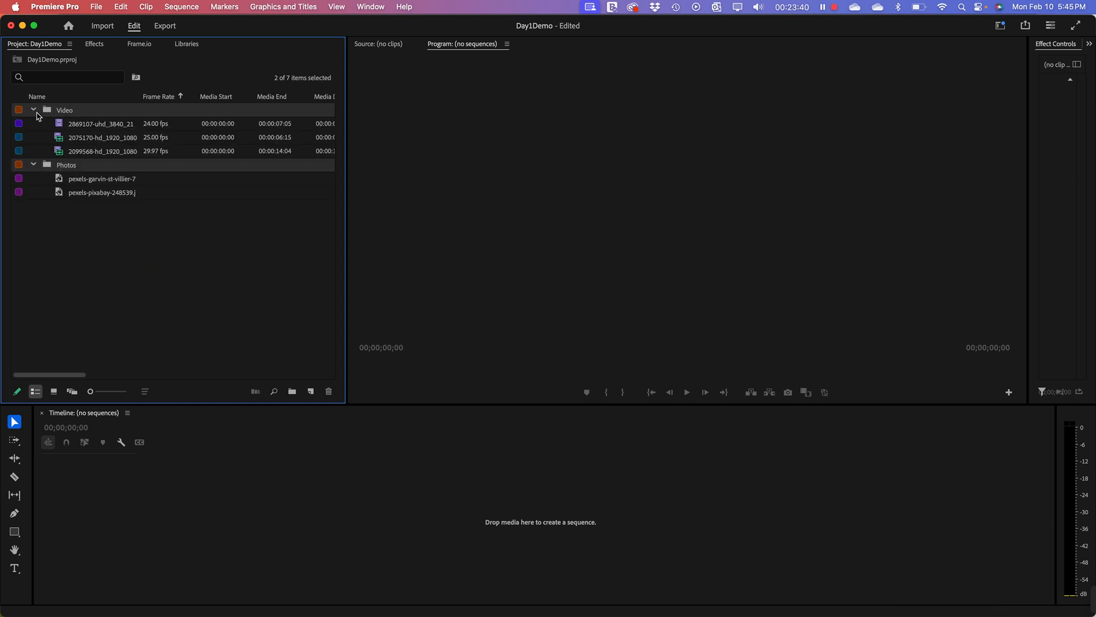
click(116, 265)
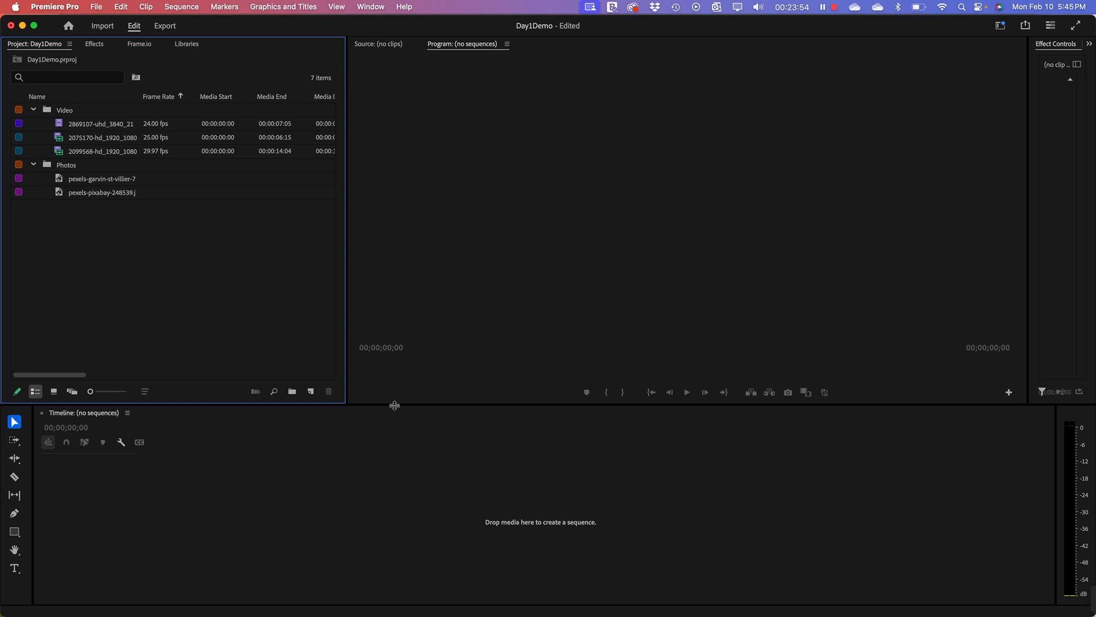
drag(394, 404, 397, 327)
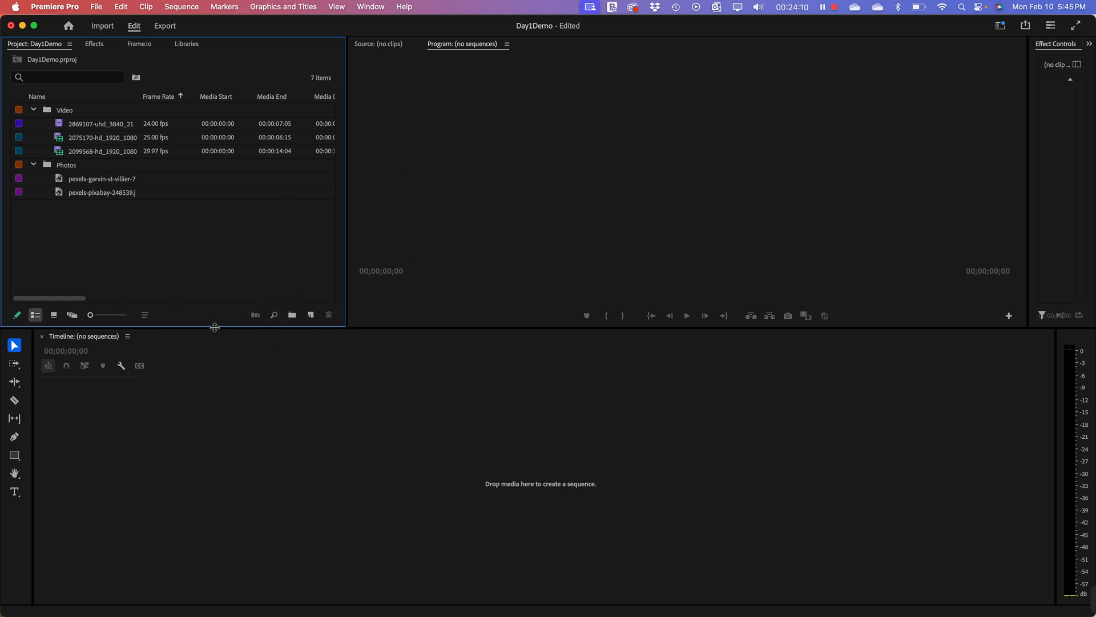
click(311, 316)
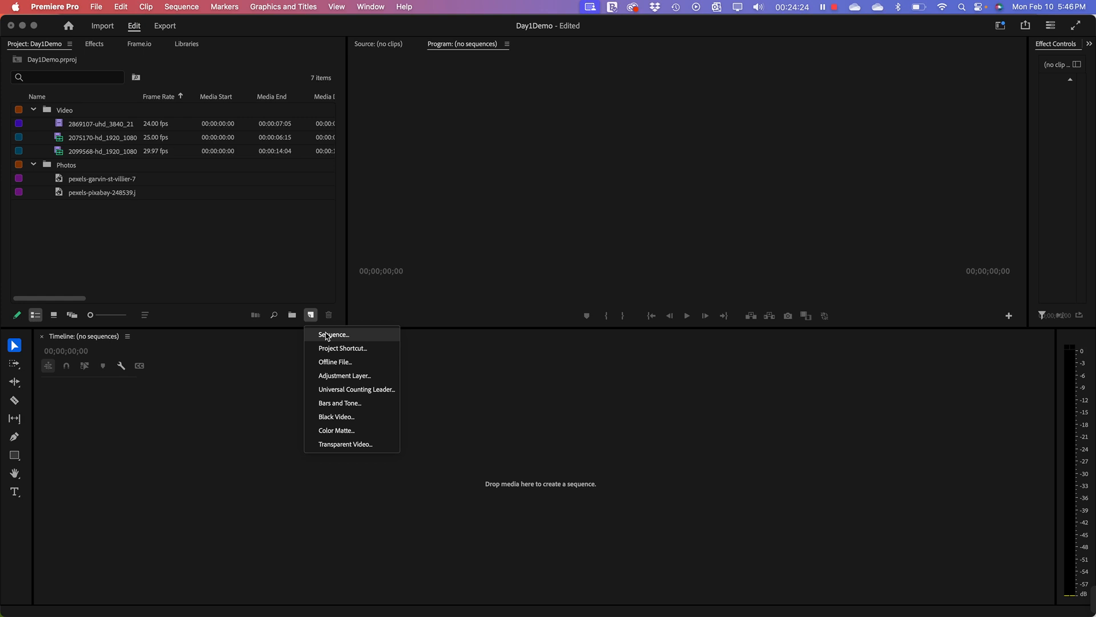
click(230, 211)
click(182, 7)
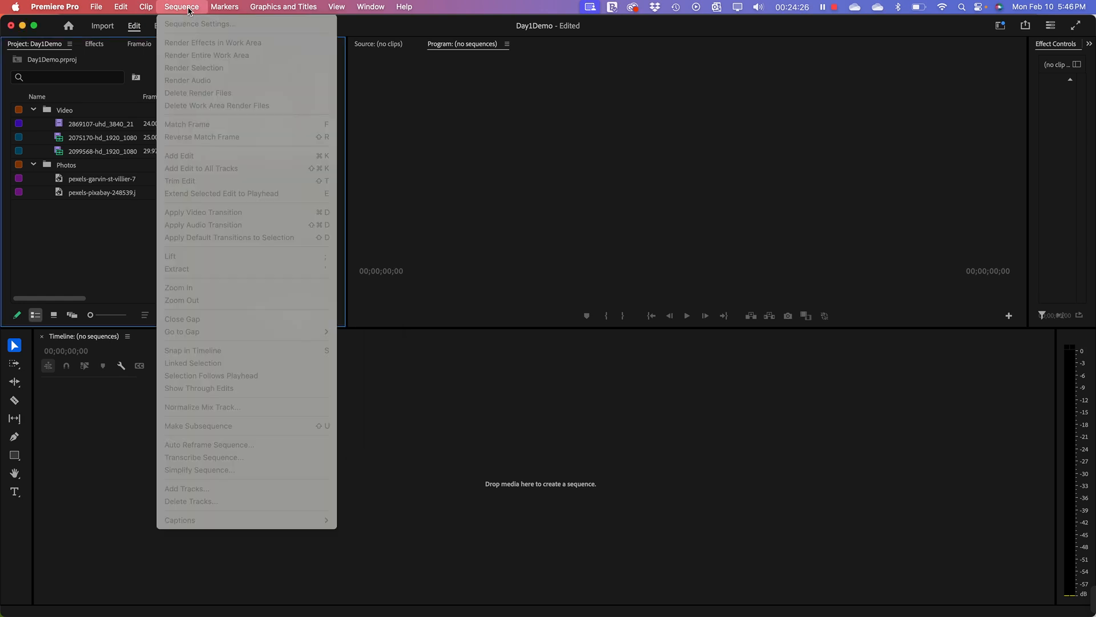
click(189, 11)
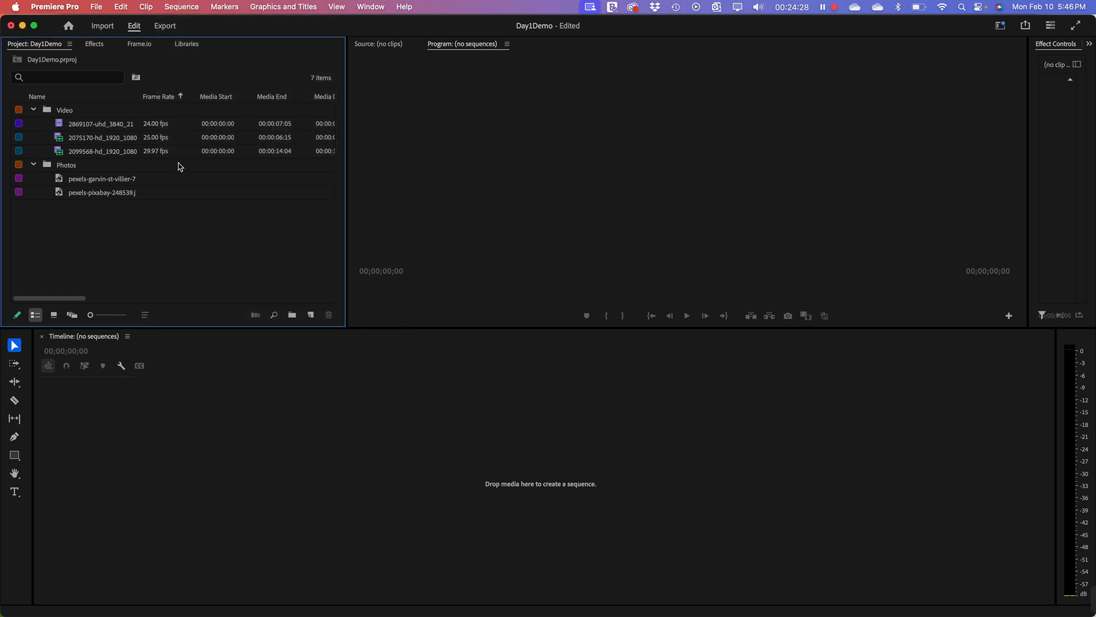
click(183, 7)
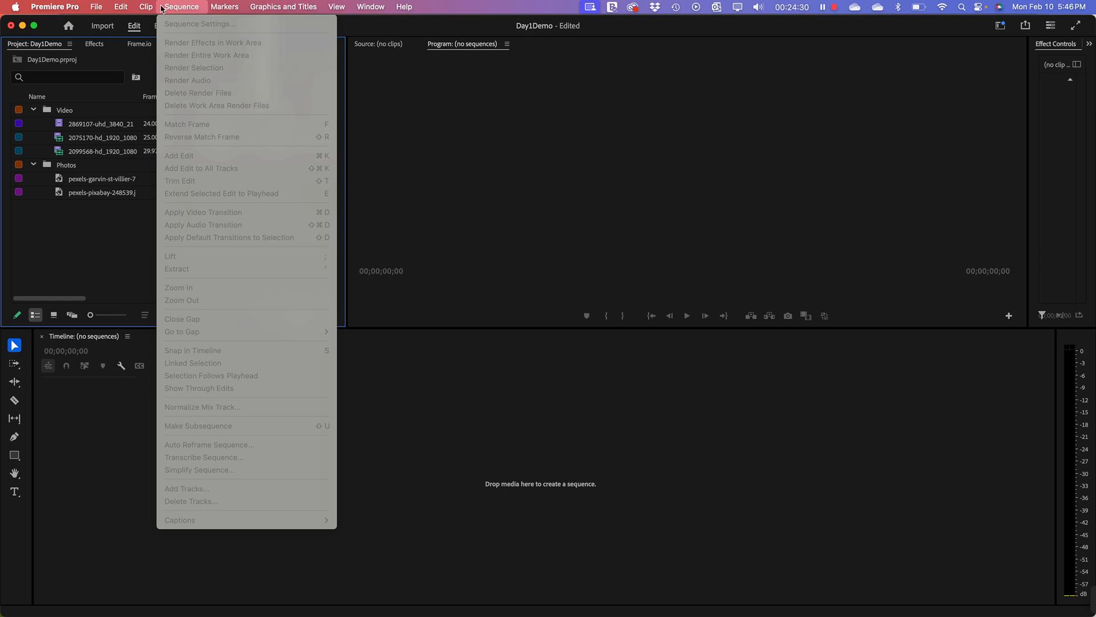
mouse_move(116, 4)
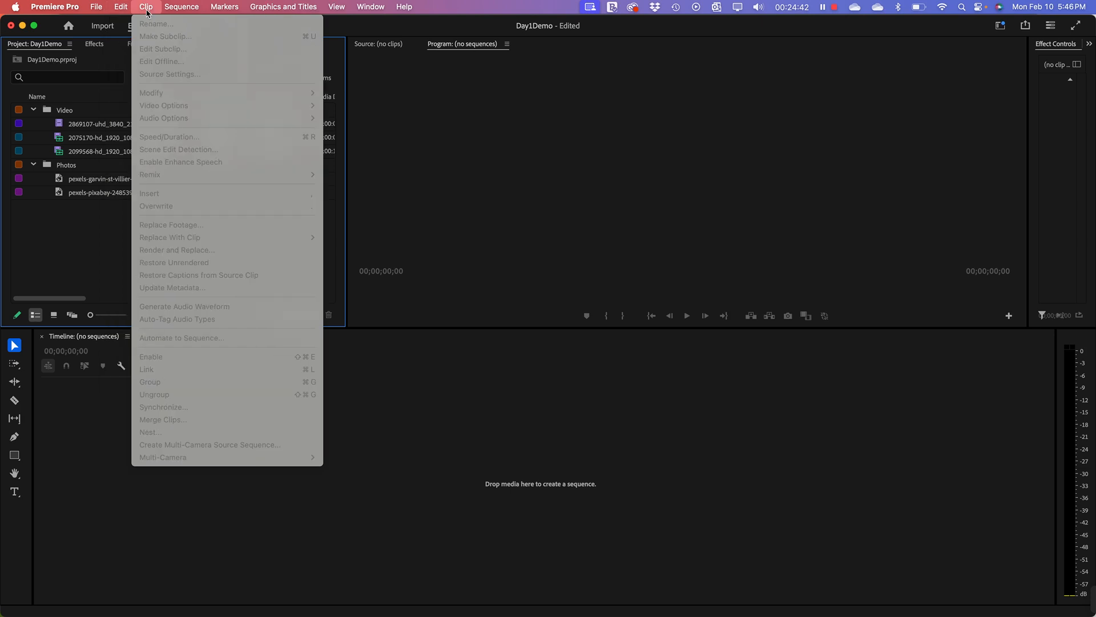
mouse_move(168, 9)
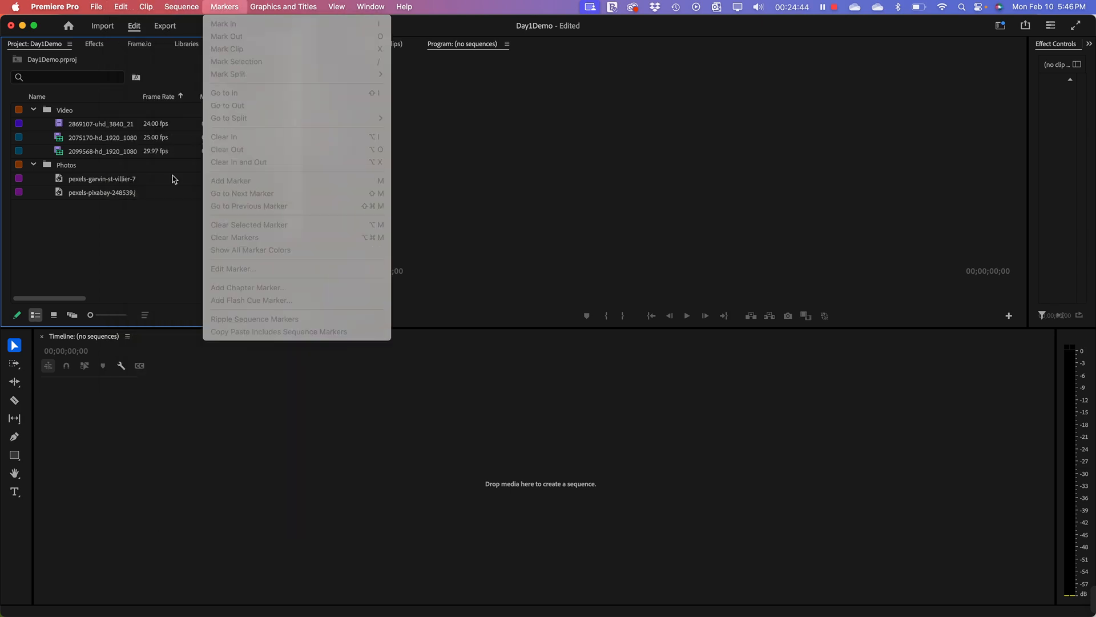
click(150, 241)
Step: Start a new sequence and choose the HD 1080p 29.97 fps preset for it
click(311, 315)
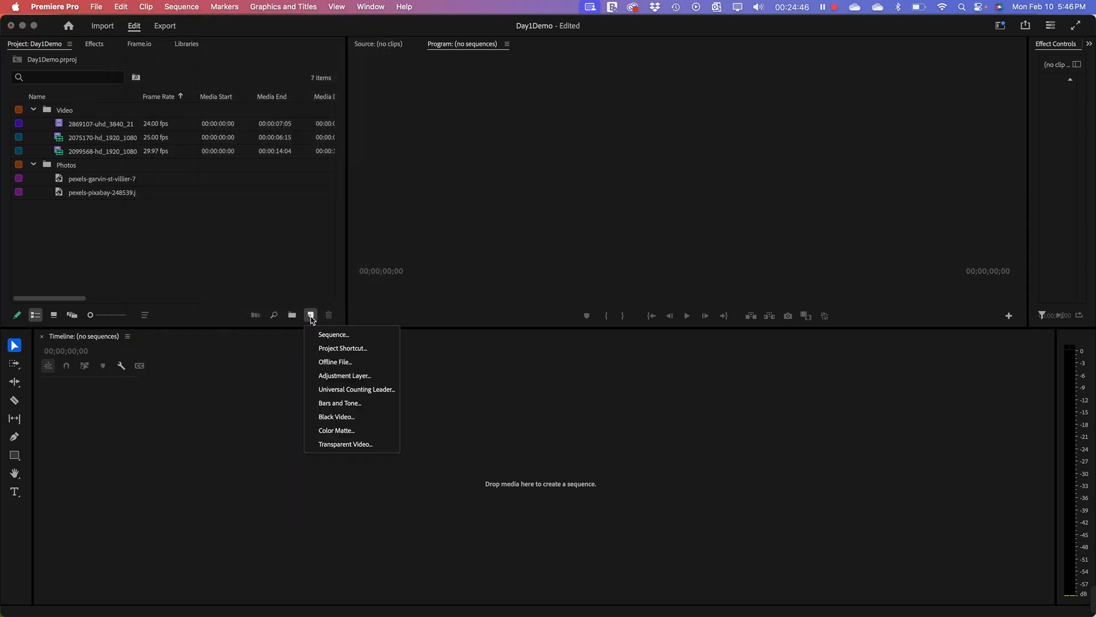
click(332, 338)
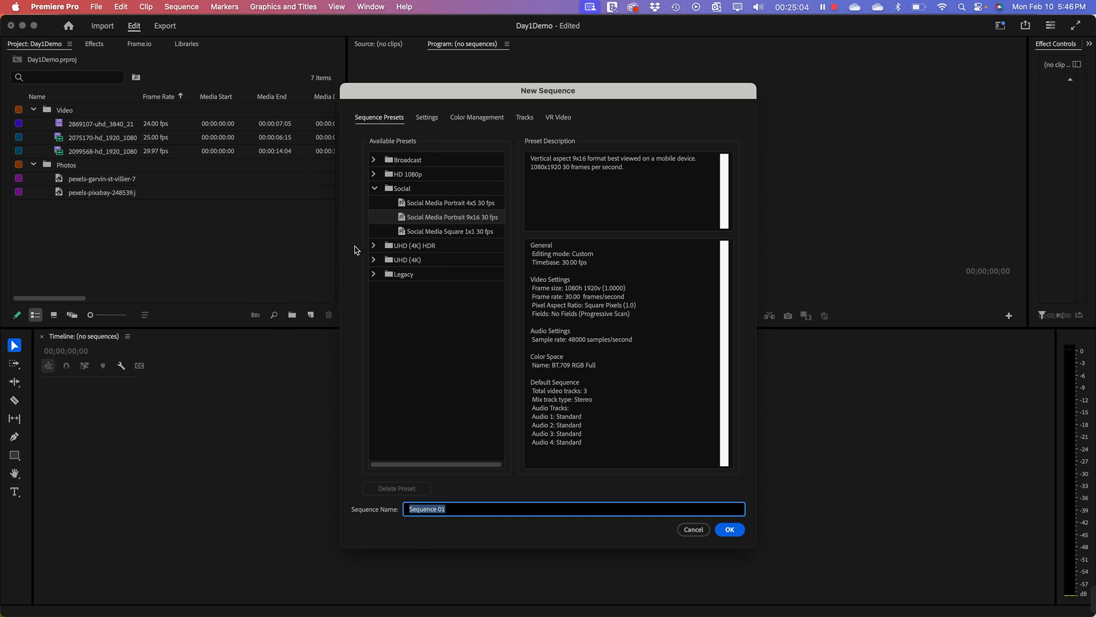
click(374, 188)
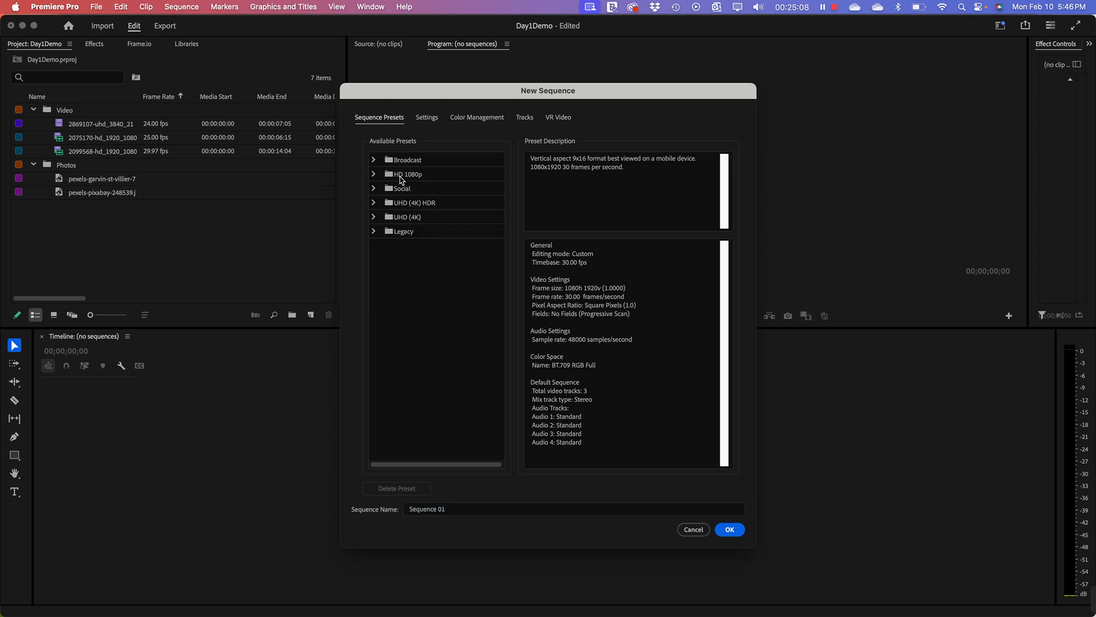
click(392, 161)
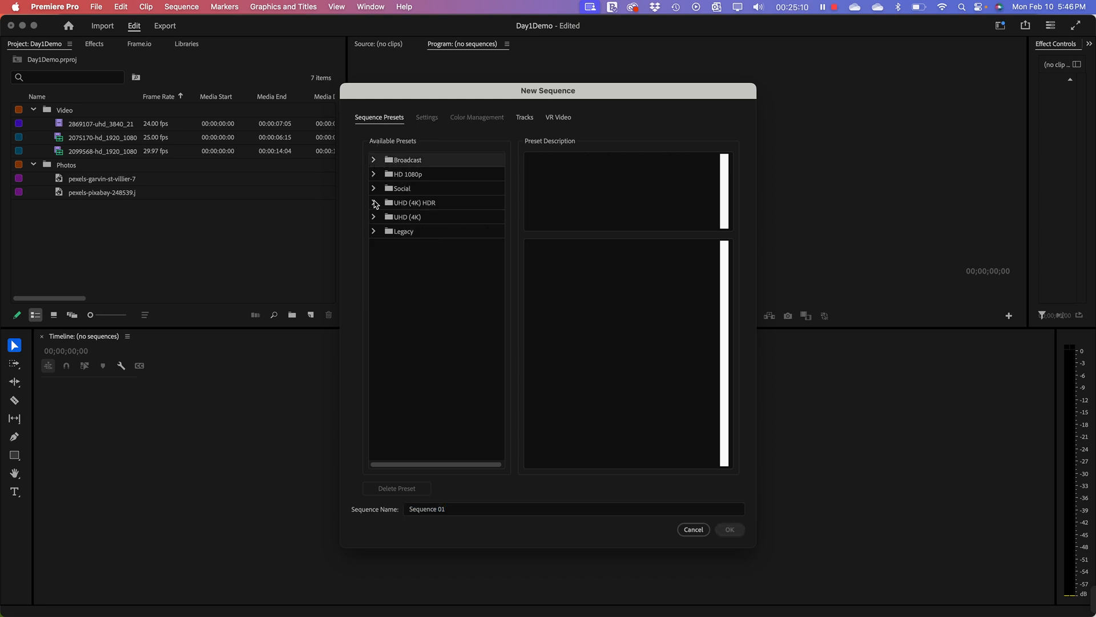
click(397, 175)
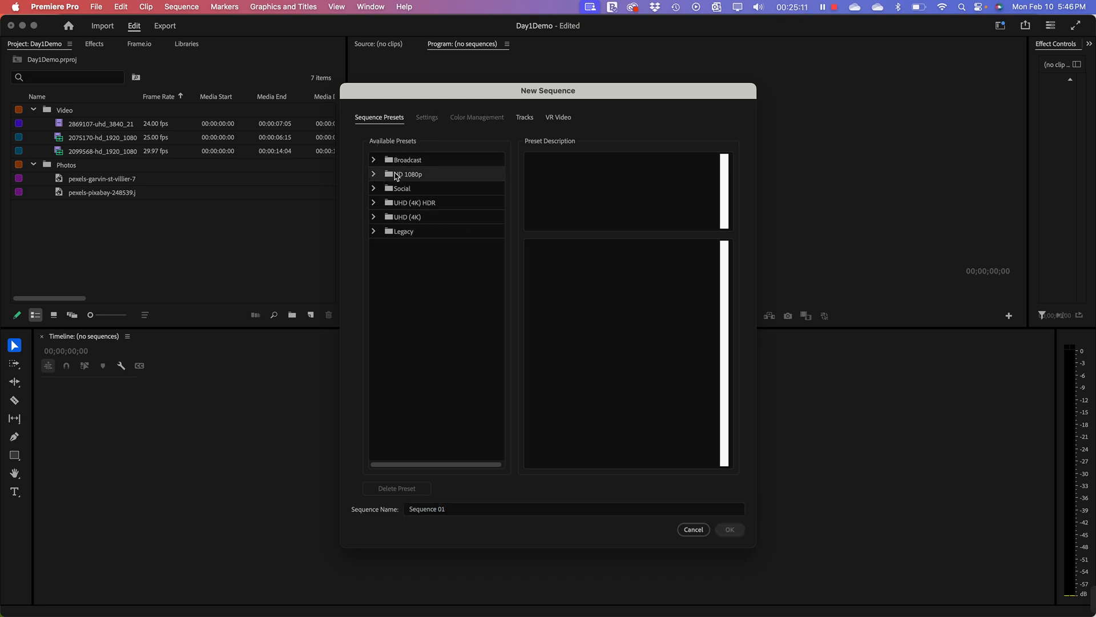
click(374, 175)
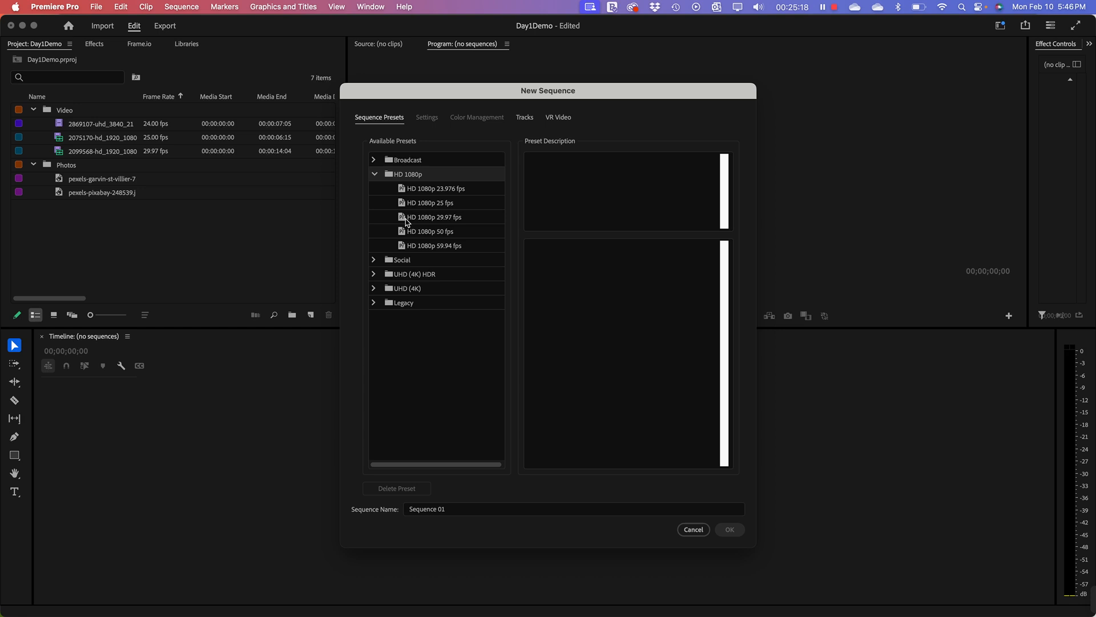
click(437, 223)
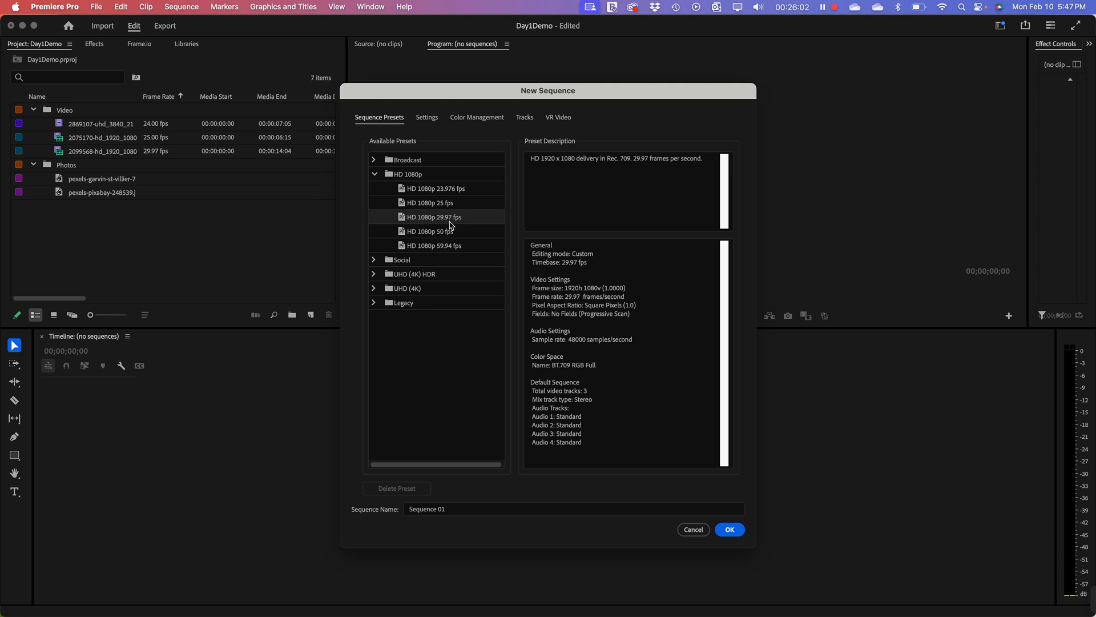
Step: Name the new sequence First Video and create it
click(730, 530)
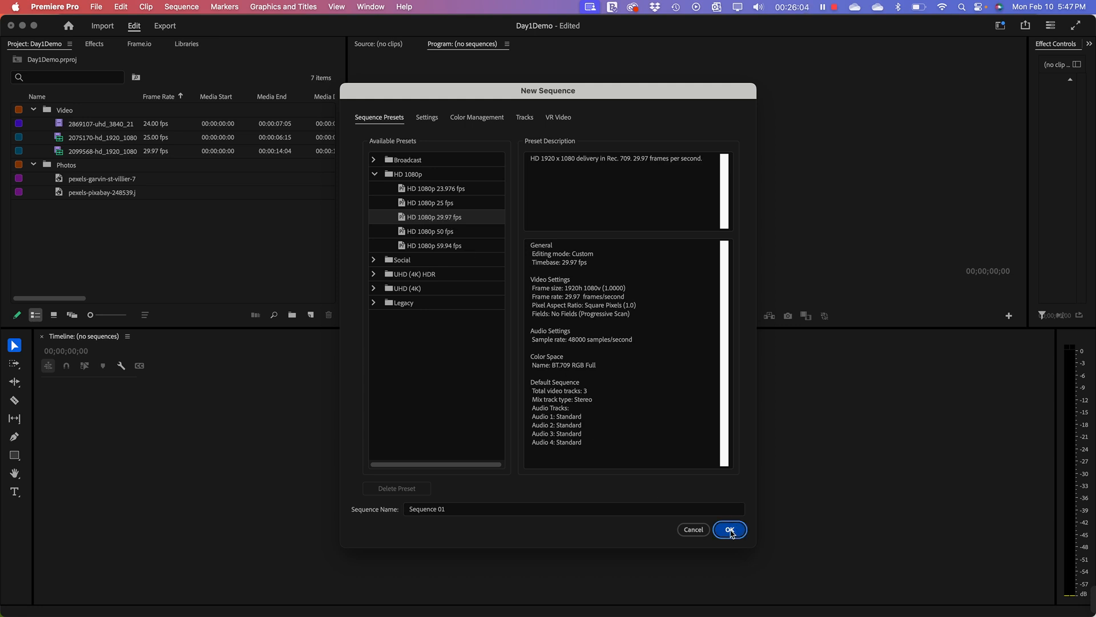
drag(464, 508, 366, 516)
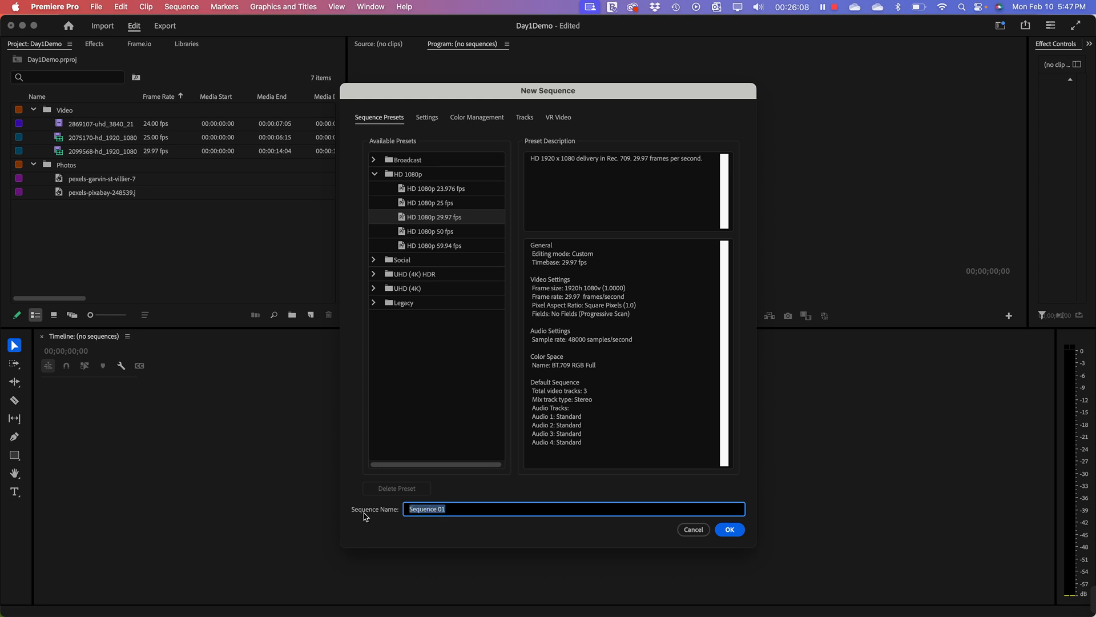
text(First Video)
click(730, 530)
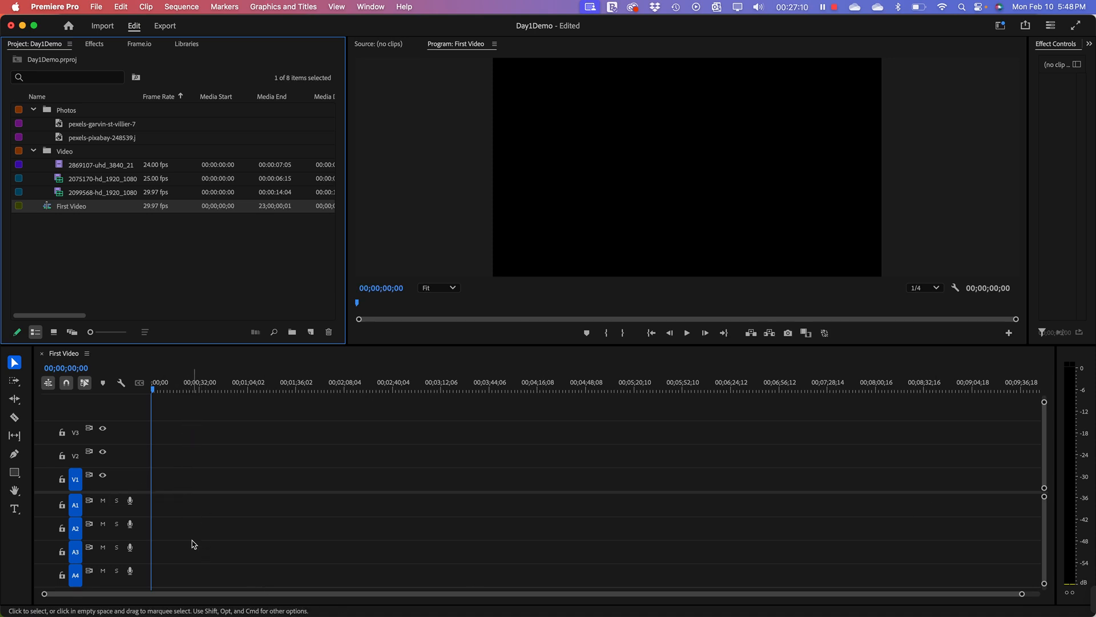
Step: Place the 2869107-uhd_3840_2160_24fps.mp4 clip on track V1 of First Video, keeping the existing sequence settings
mouse_move(200, 612)
click(150, 308)
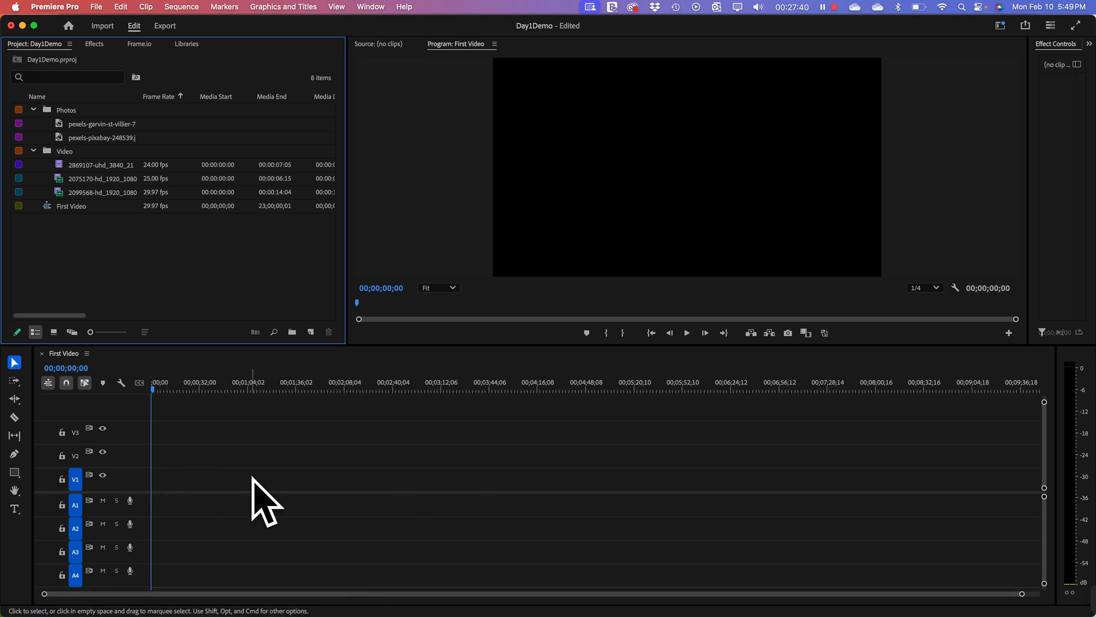
click(73, 151)
click(84, 168)
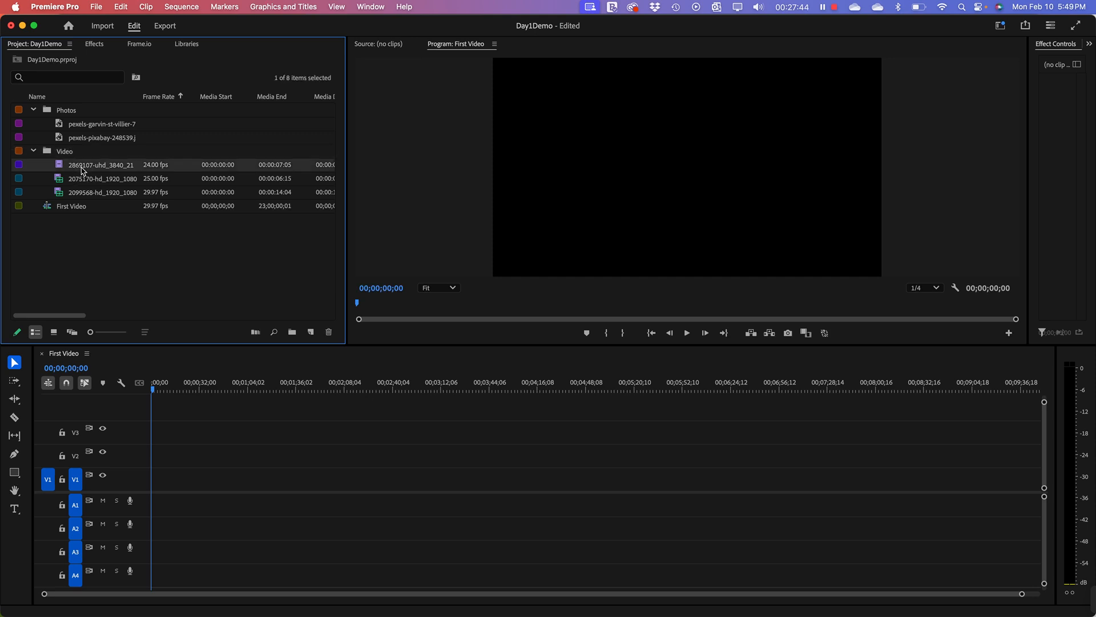
click(84, 178)
click(59, 165)
drag(59, 165, 188, 479)
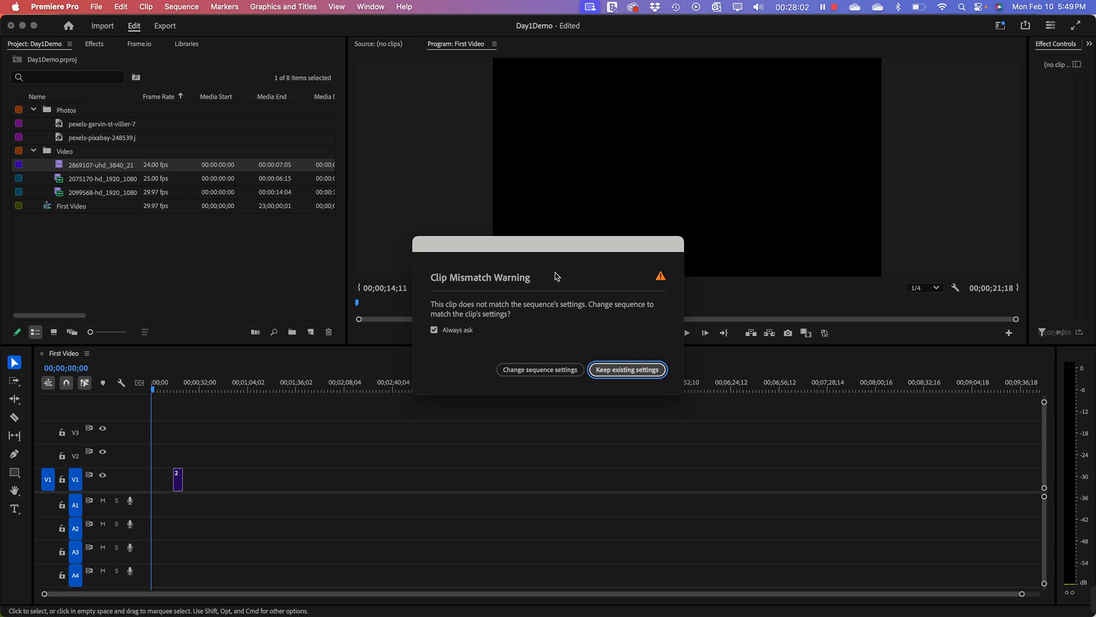
drag(546, 248, 497, 191)
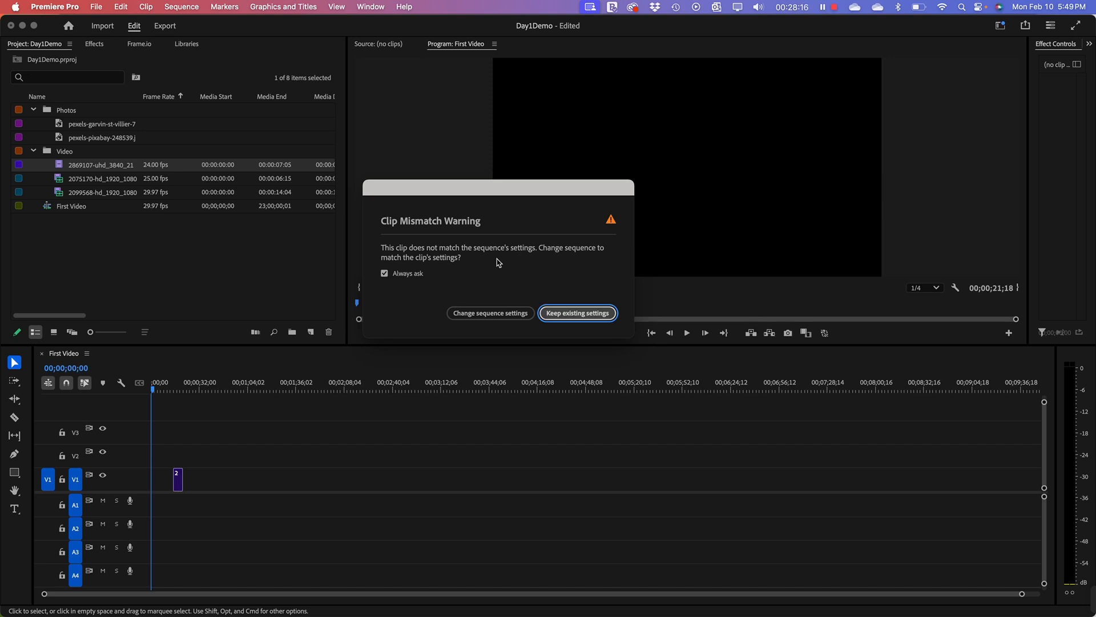
click(586, 314)
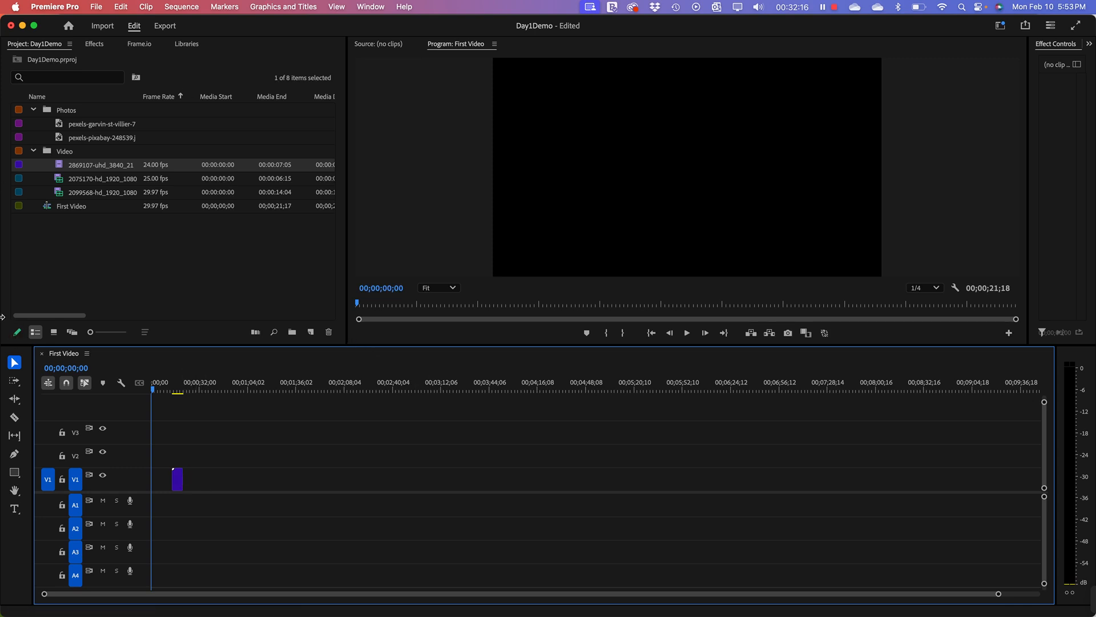
Step: Compare the project items in Icon View and List View, finishing in List View
click(113, 272)
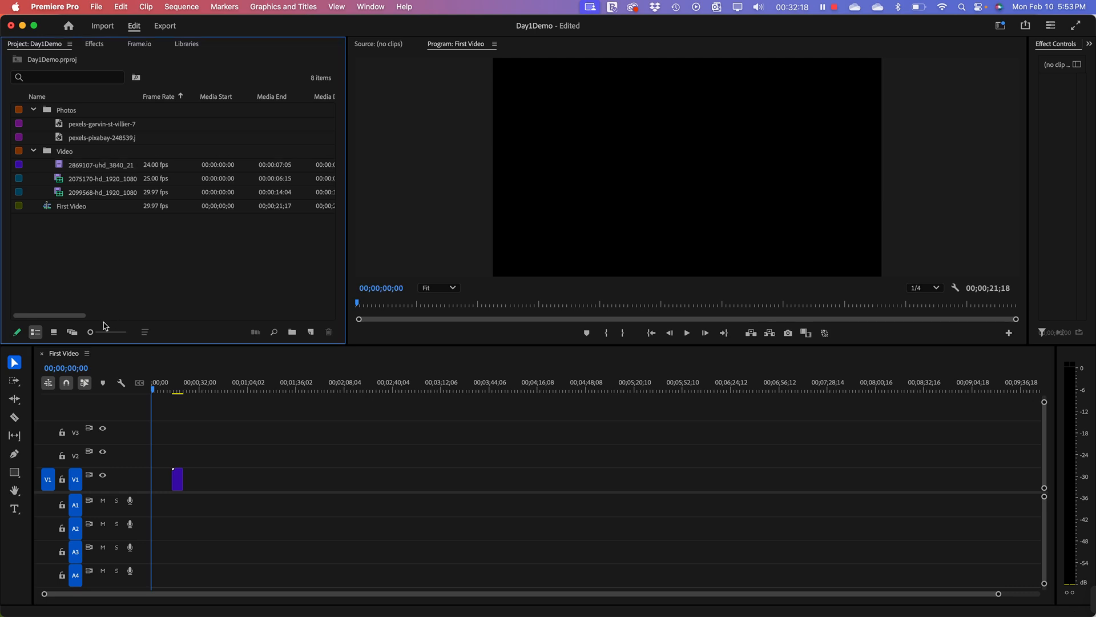
click(54, 332)
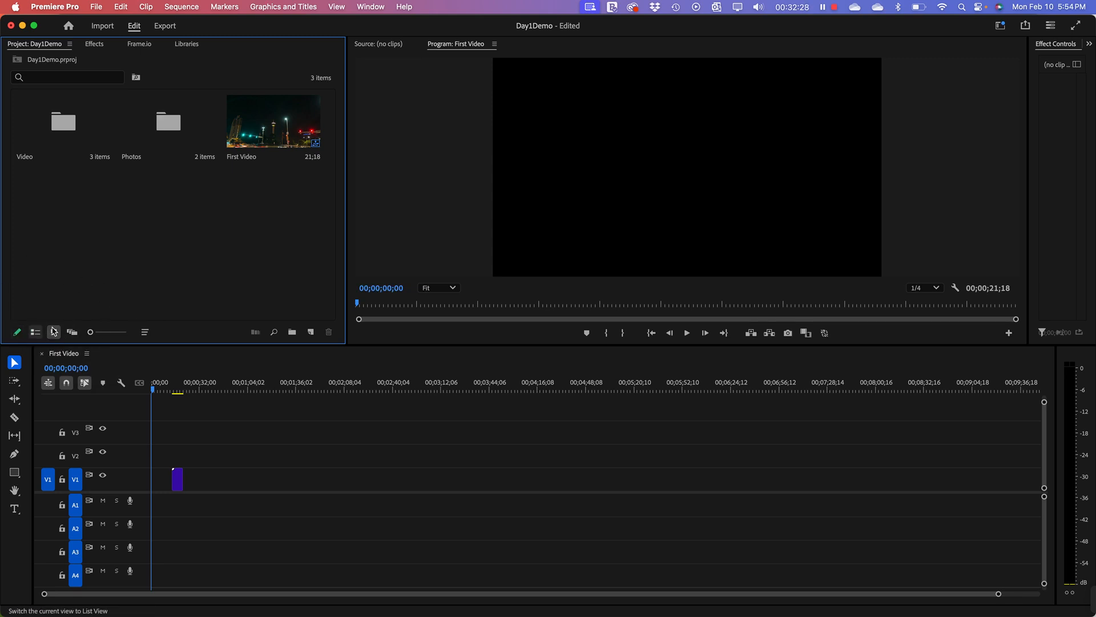
click(35, 333)
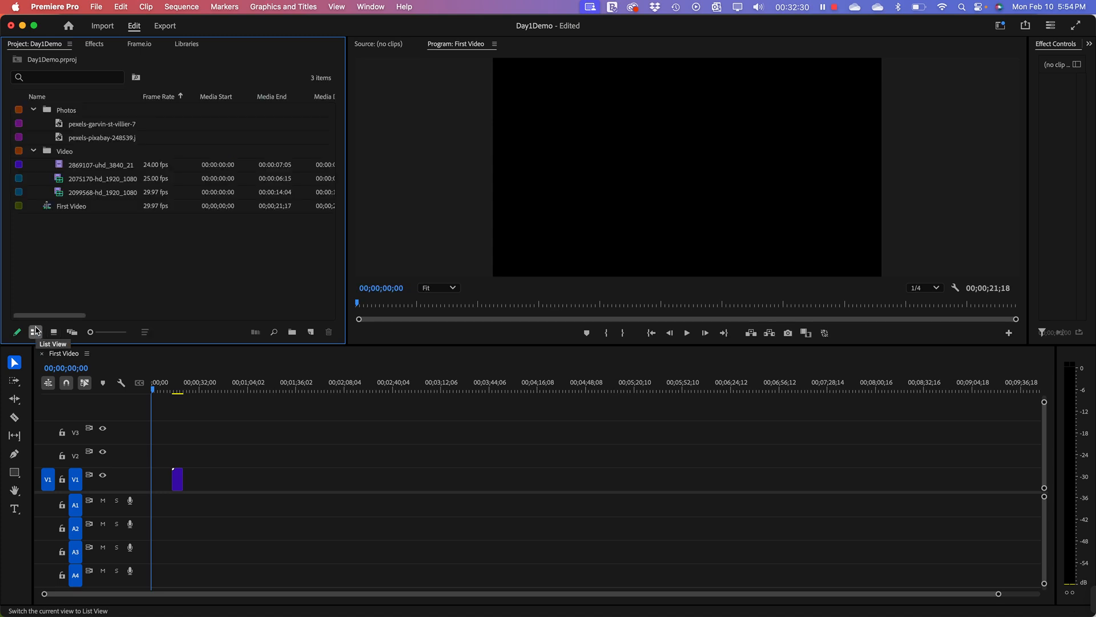
click(53, 332)
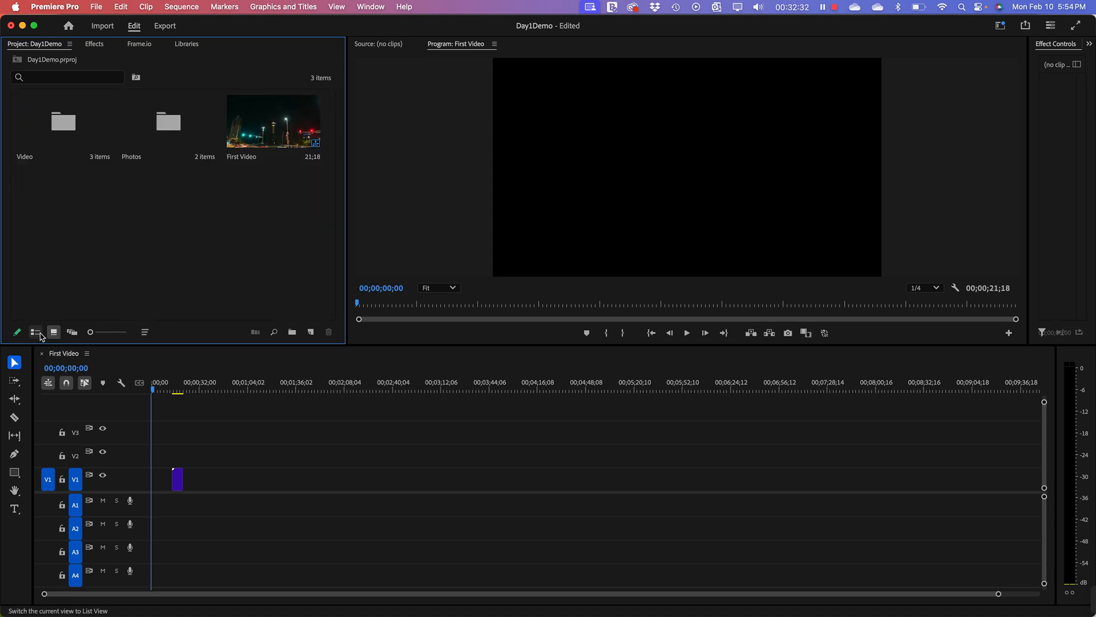
click(35, 333)
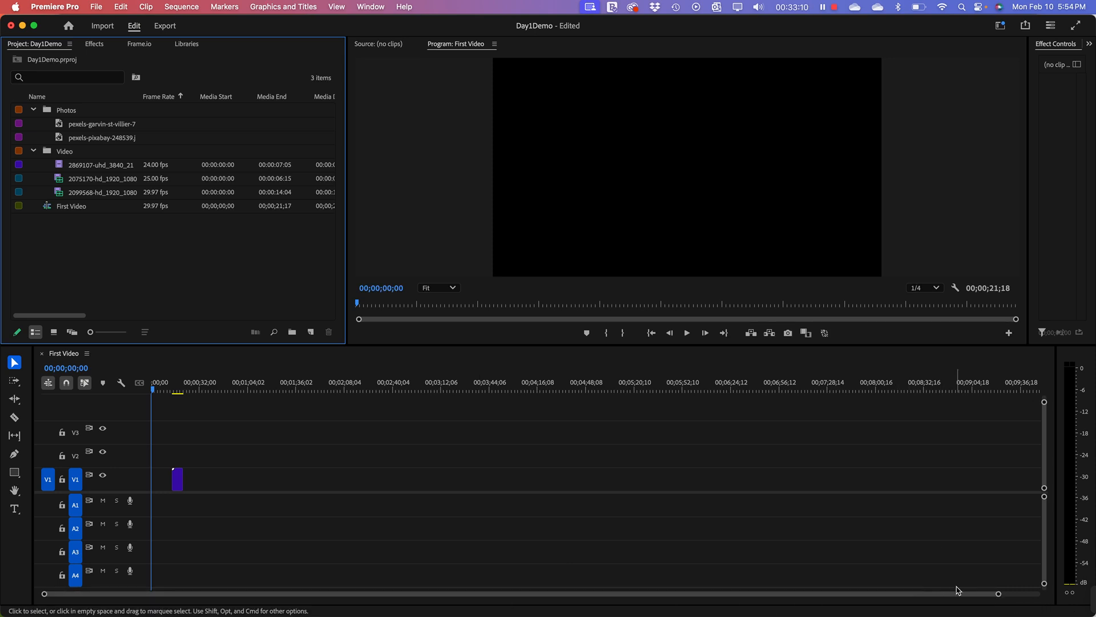
Step: Move the V1 clip to the very start of the sequence and place the playhead over it at 00;00;00;28
drag(998, 593, 591, 614)
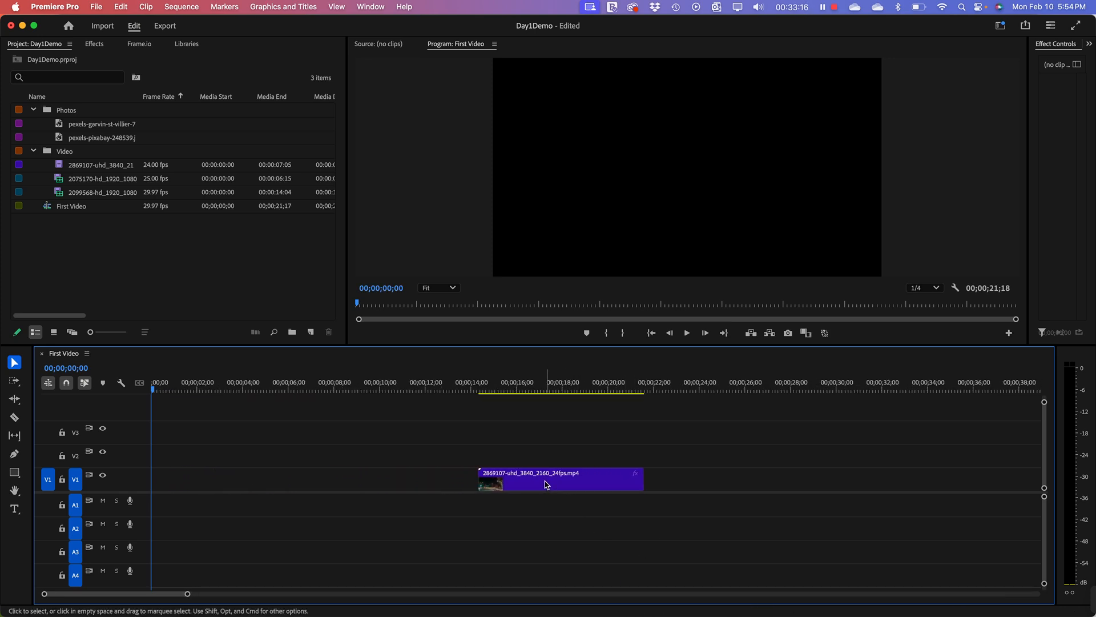
drag(545, 484, 219, 487)
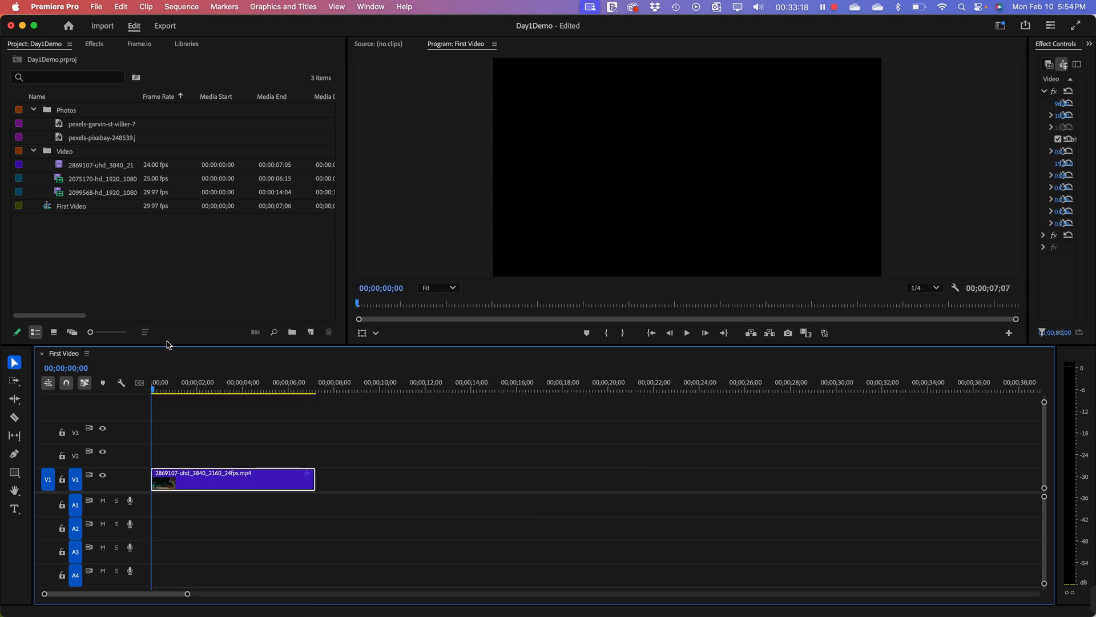
click(172, 387)
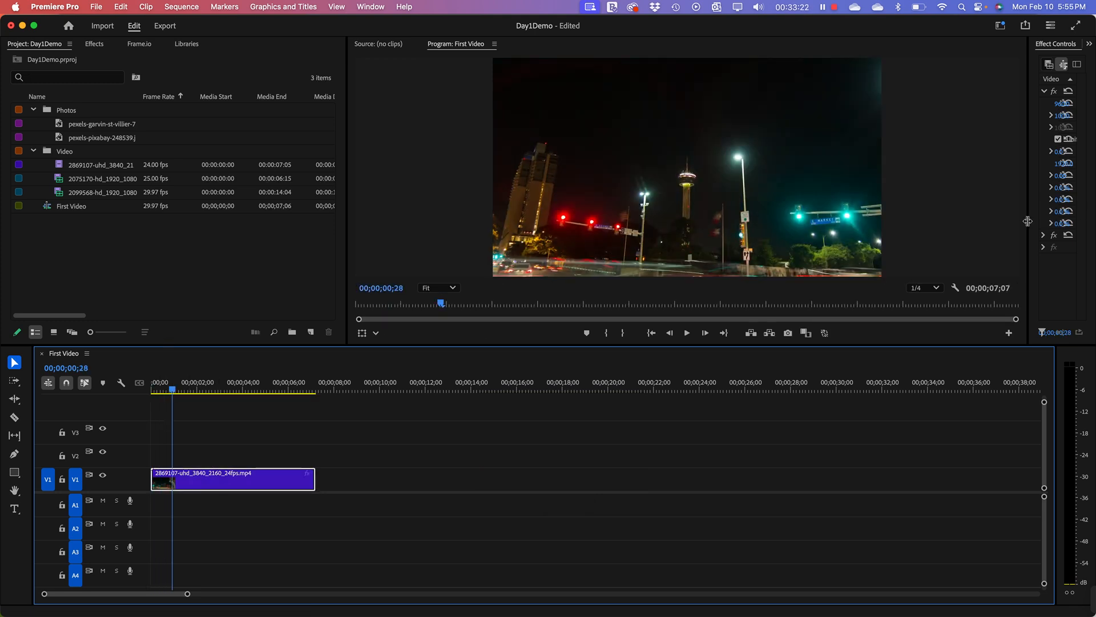
click(692, 240)
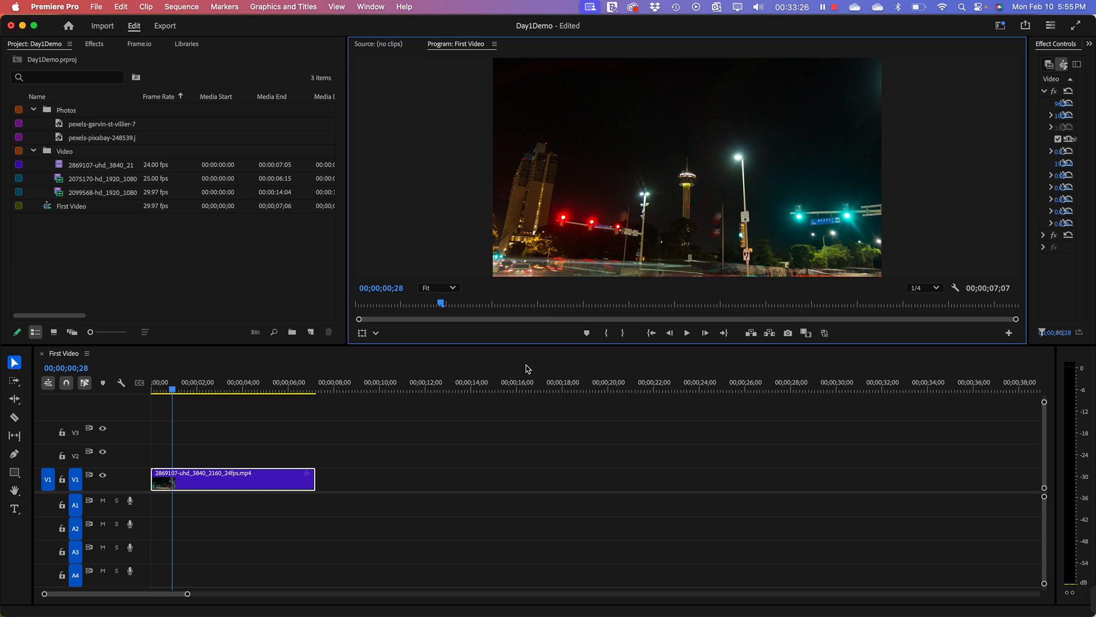
click(199, 495)
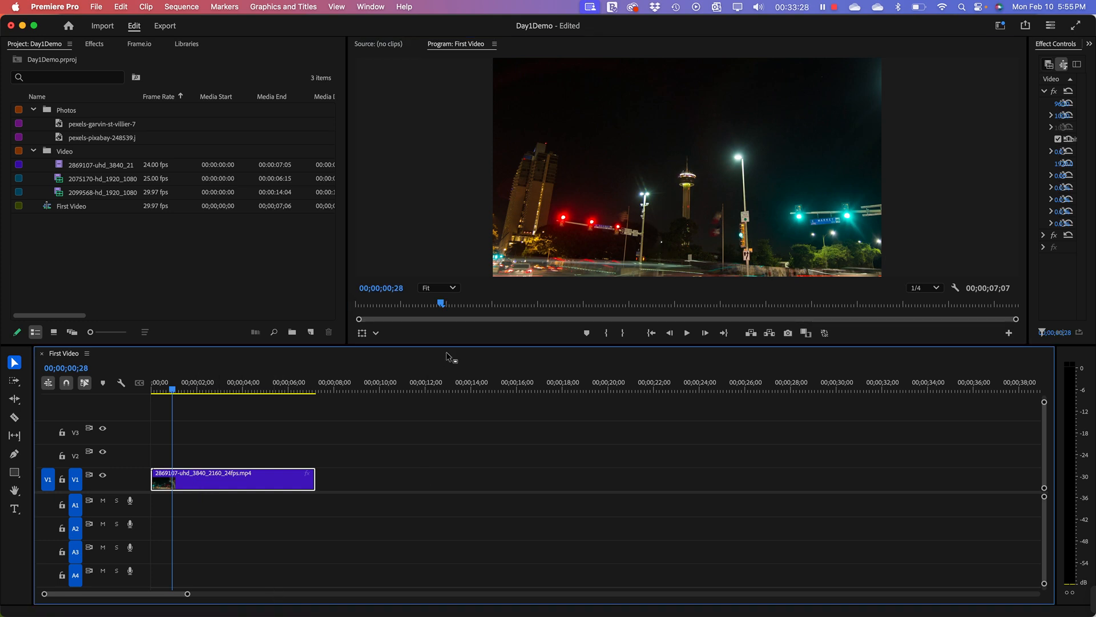
Step: Make the Program monitor taller with its zoom level at Fit, and move the playhead to 00;00;00;04
drag(450, 345, 452, 394)
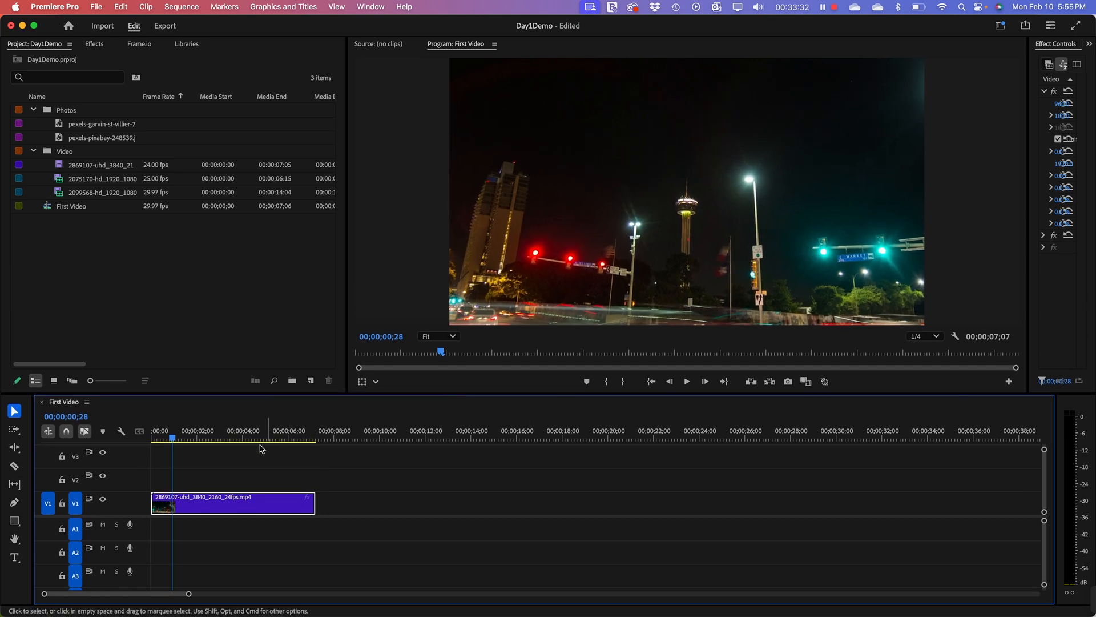
drag(203, 437, 154, 436)
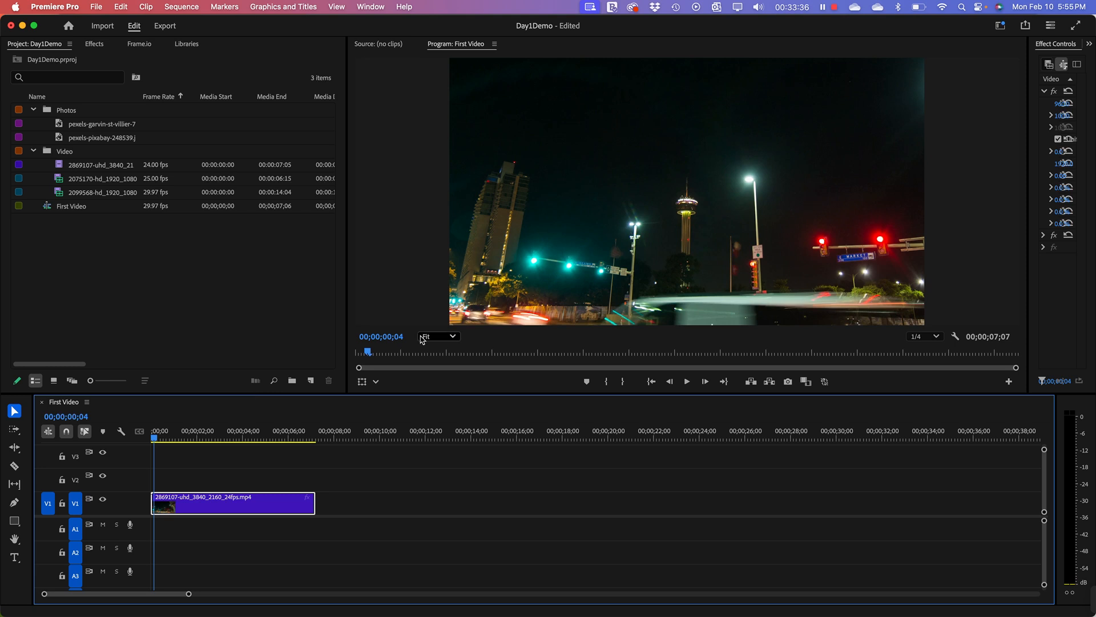
click(438, 336)
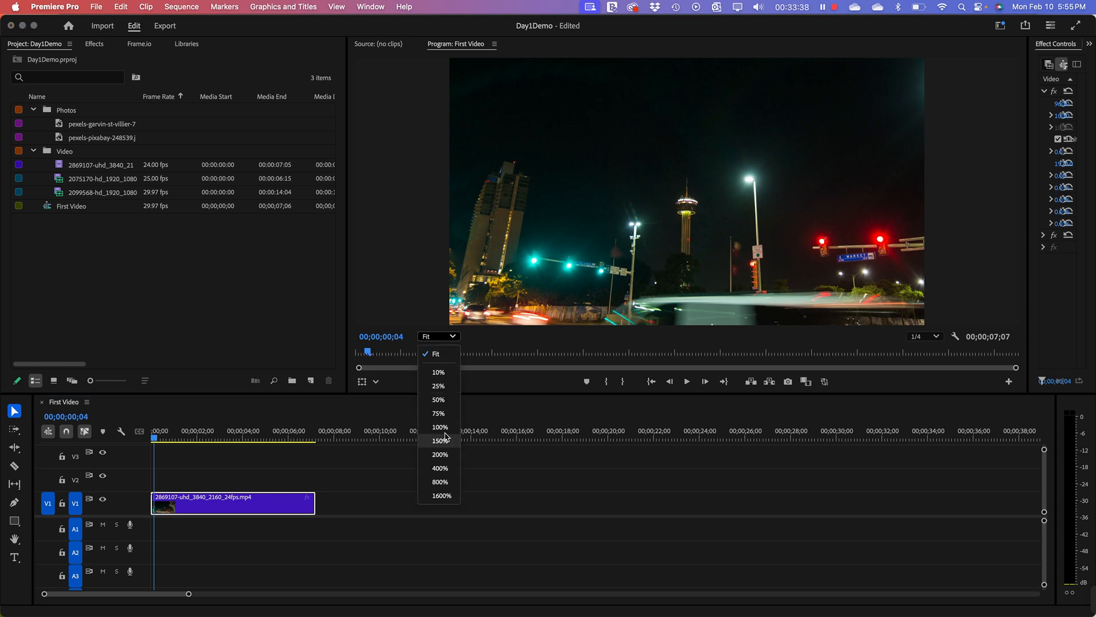
click(453, 355)
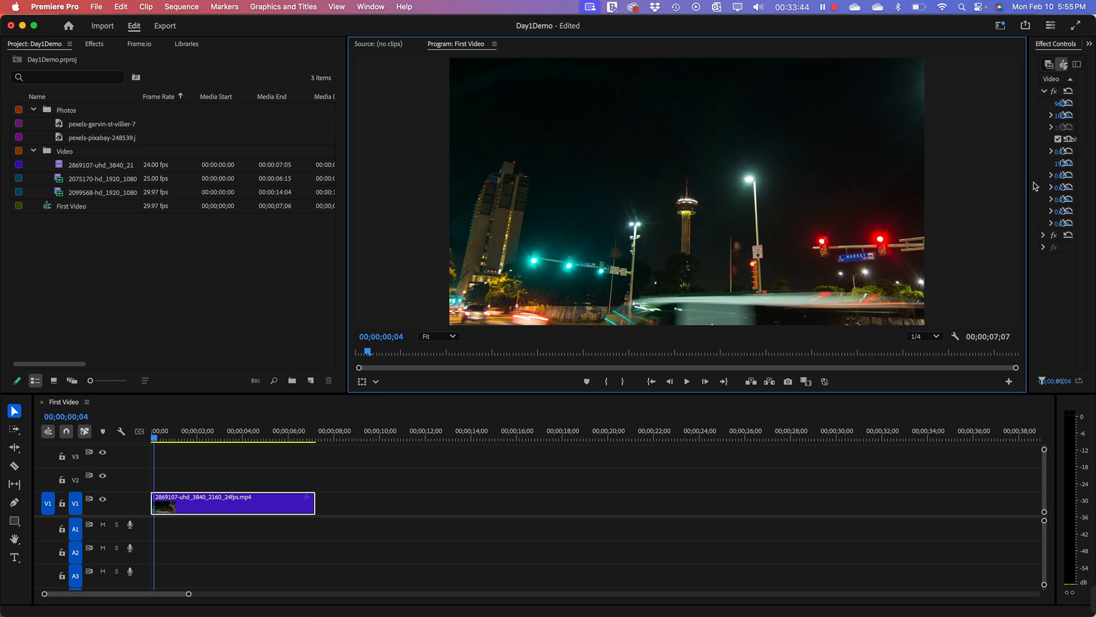
Step: Widen the Effect Controls panel slightly and move the V1 clip's picture within the Program monitor frame to Position about 1356.9, 184.6
drag(1027, 193, 966, 193)
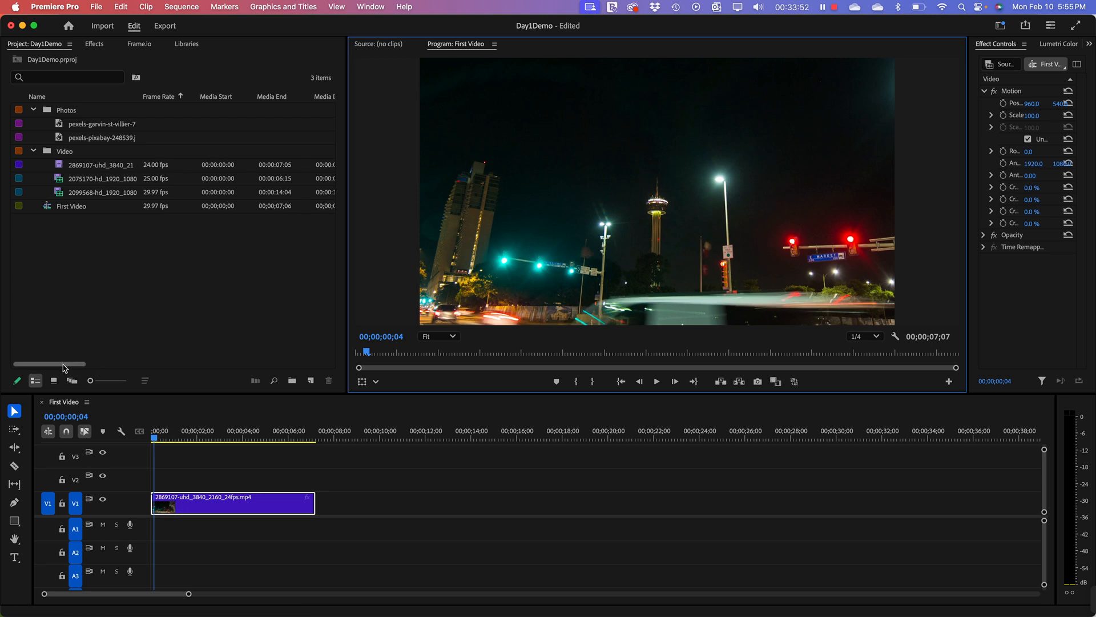
mouse_move(63, 364)
mouse_down()
mouse_move(72, 366)
mouse_move(52, 364)
mouse_up()
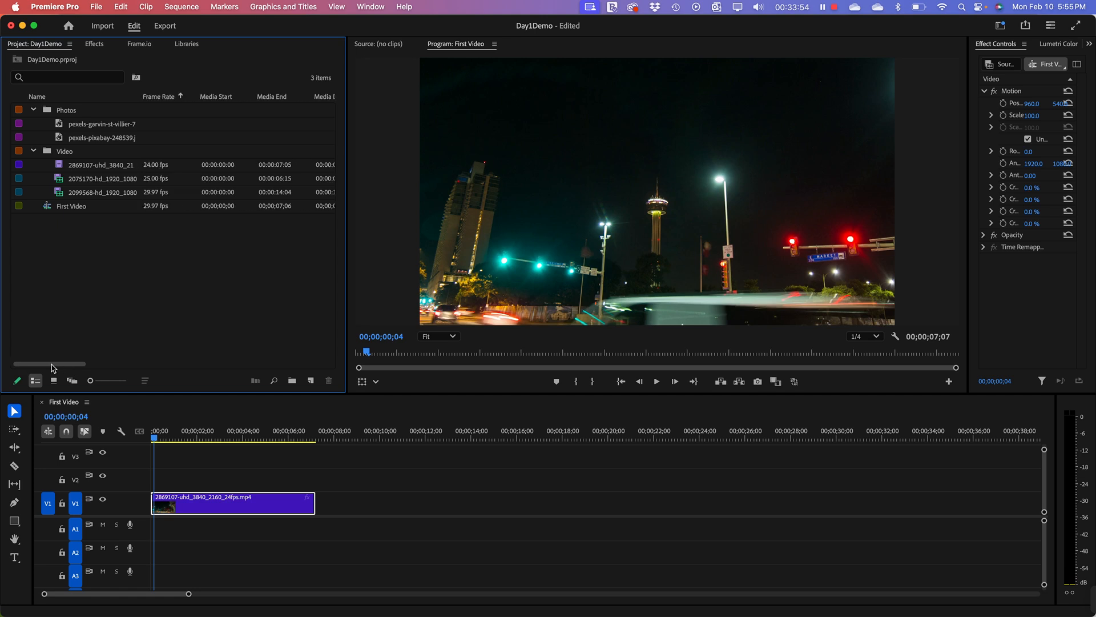
click(663, 143)
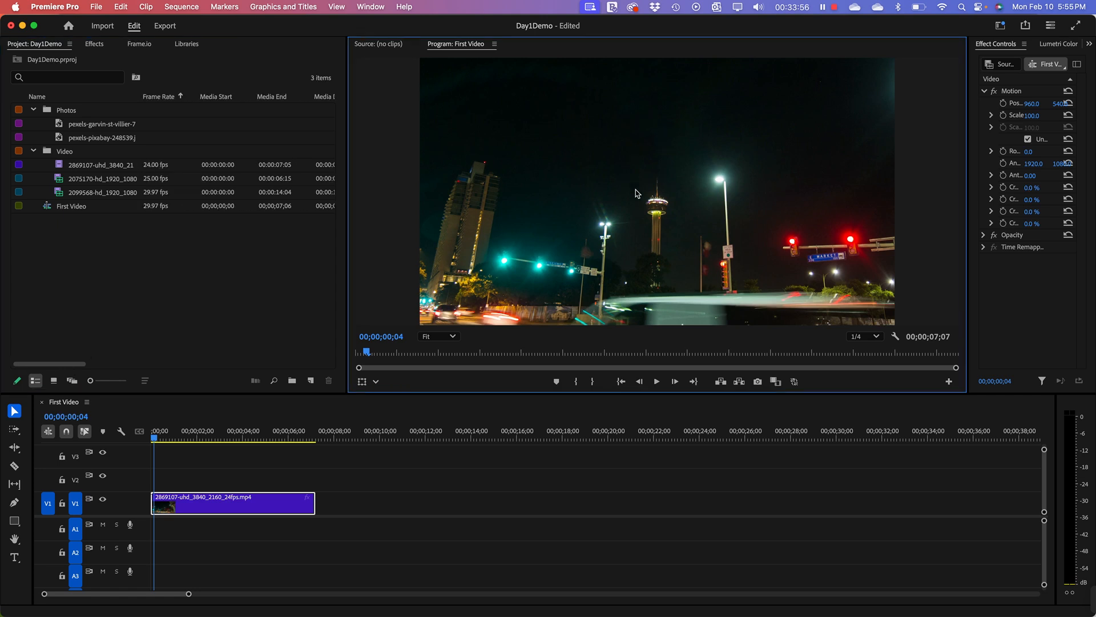
click(785, 257)
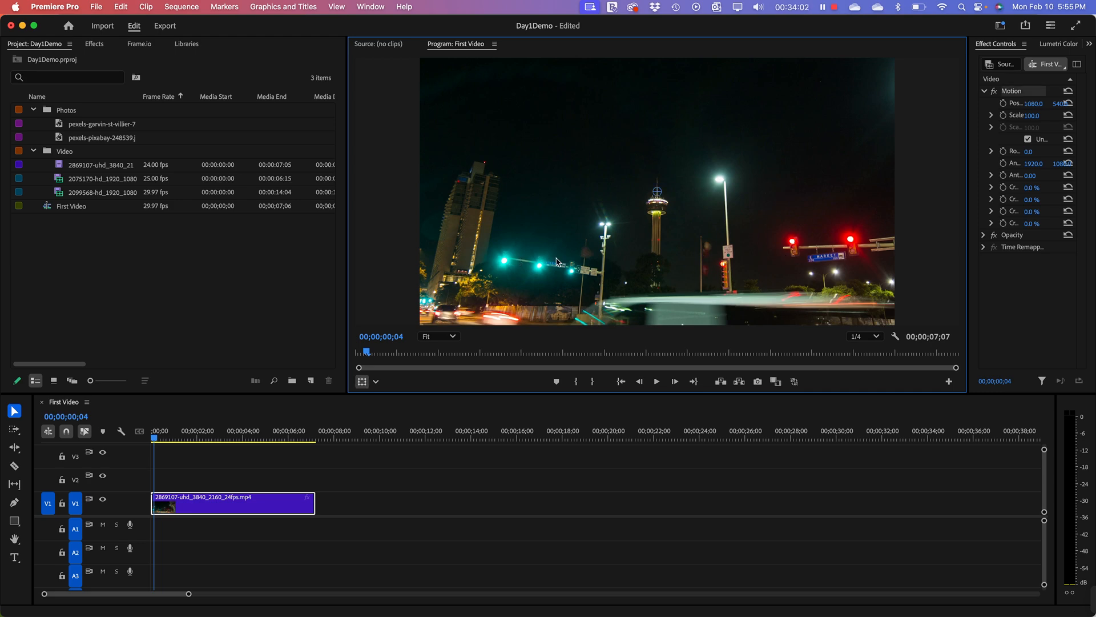
drag(557, 262, 586, 185)
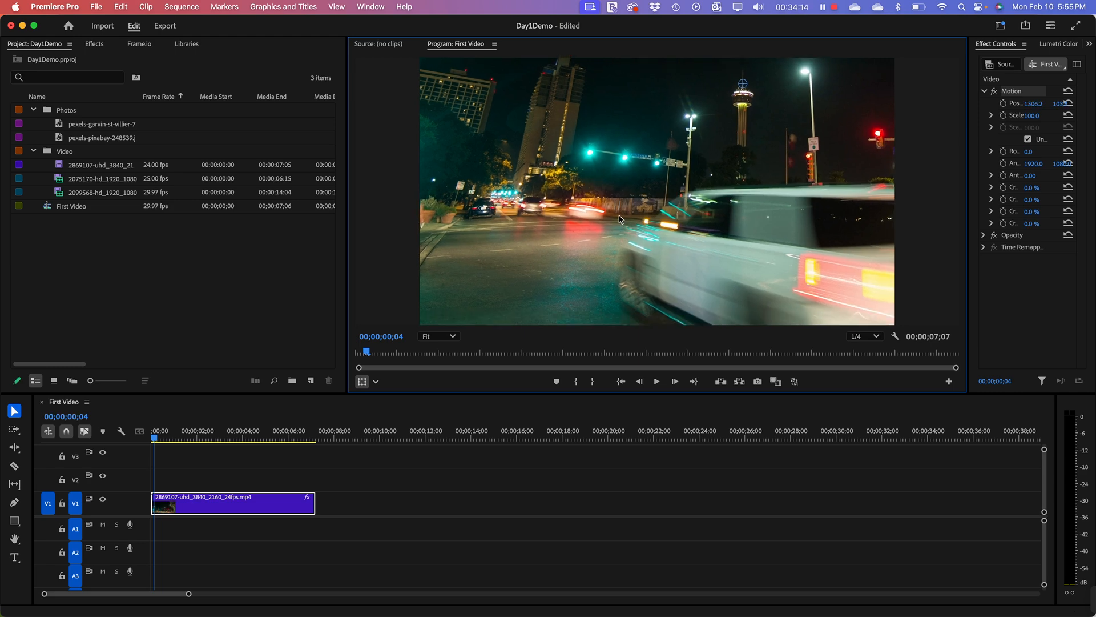
drag(620, 219, 647, 215)
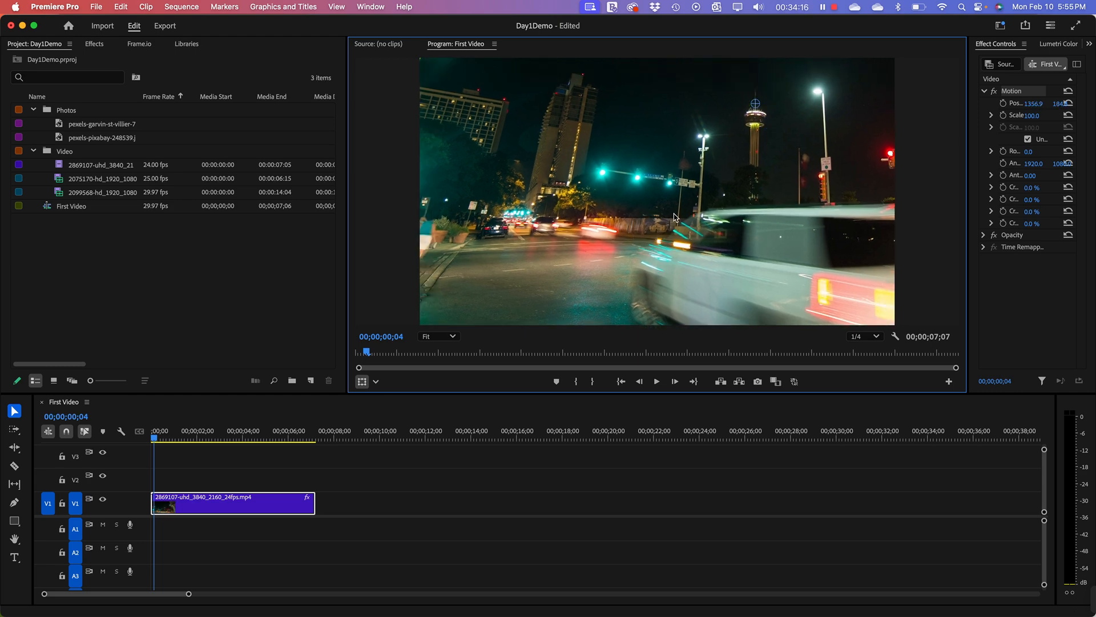
Step: Widen the Effect Controls panel enough to fit its full property names and clip timeline, look over the available workspaces, and make the panel active
drag(967, 270, 851, 301)
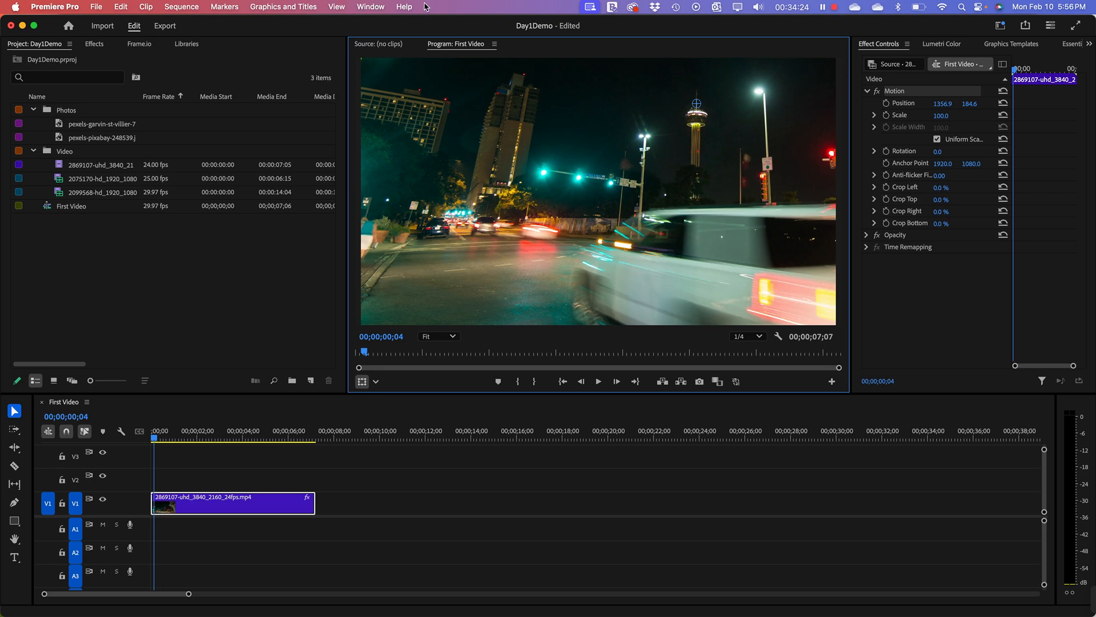
click(371, 6)
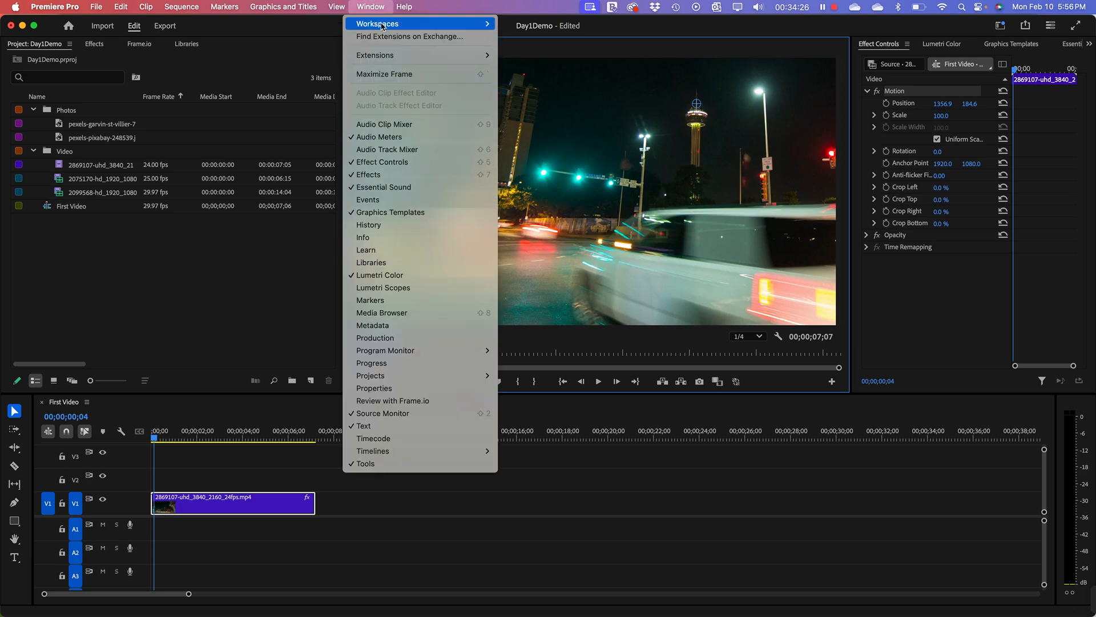
mouse_move(399, 23)
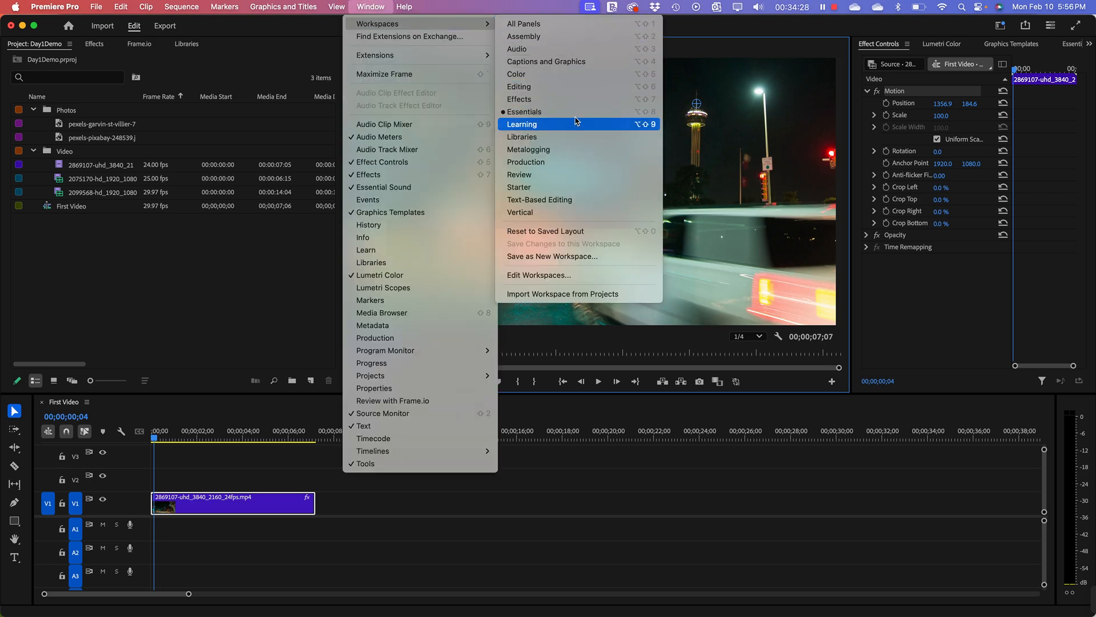
click(785, 30)
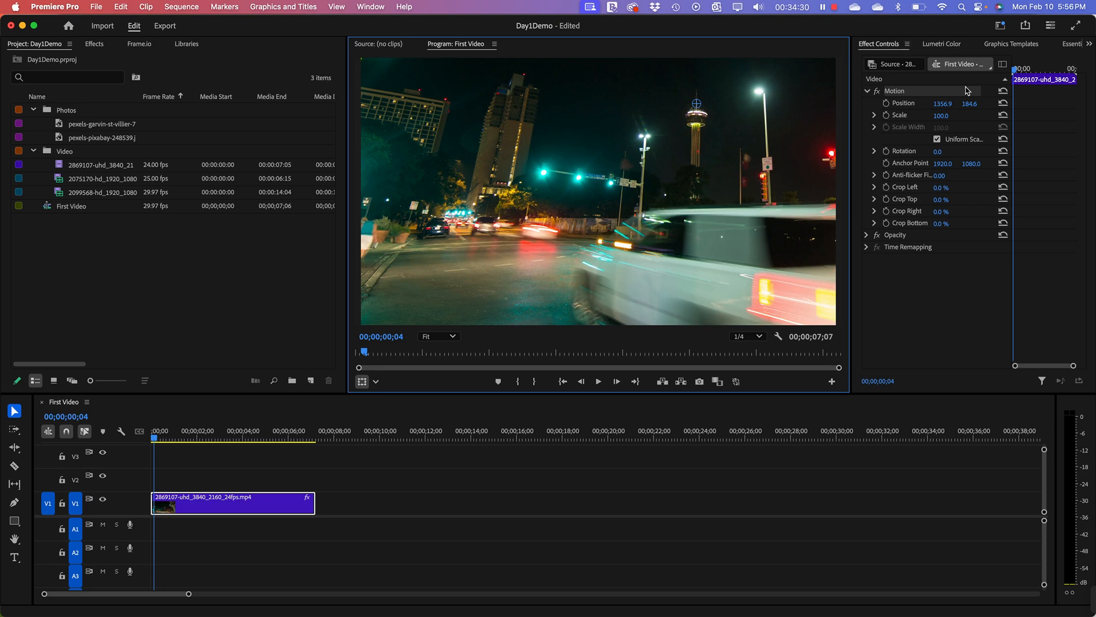
click(877, 45)
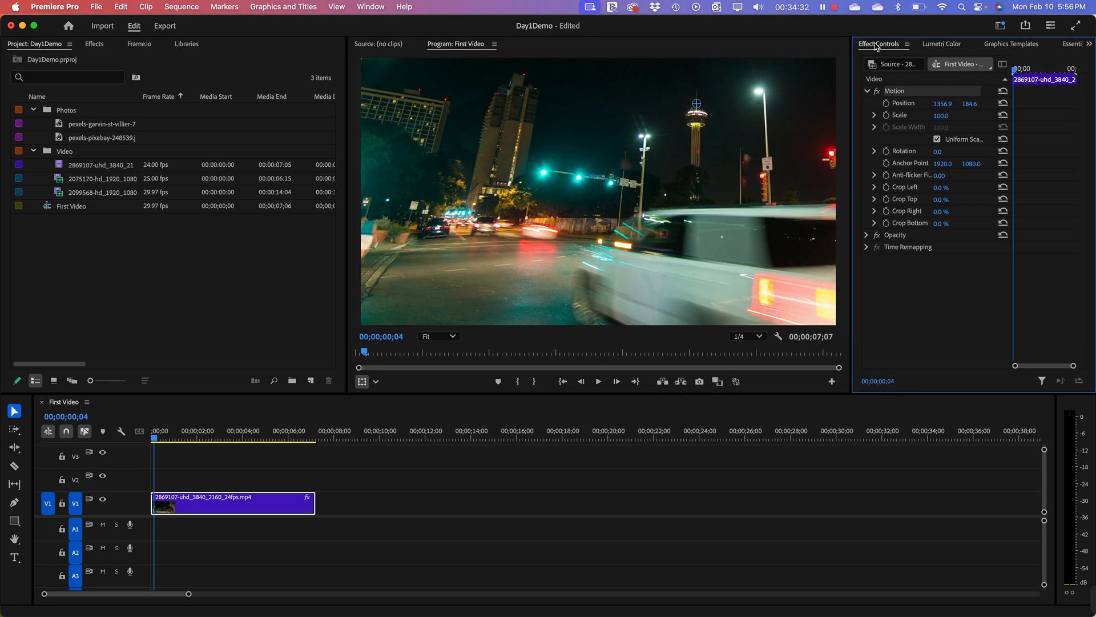
Step: Set the V1 clip's Scale to 50 and move its picture to fill the frame, at Position about 962.3, 537.7
click(628, 249)
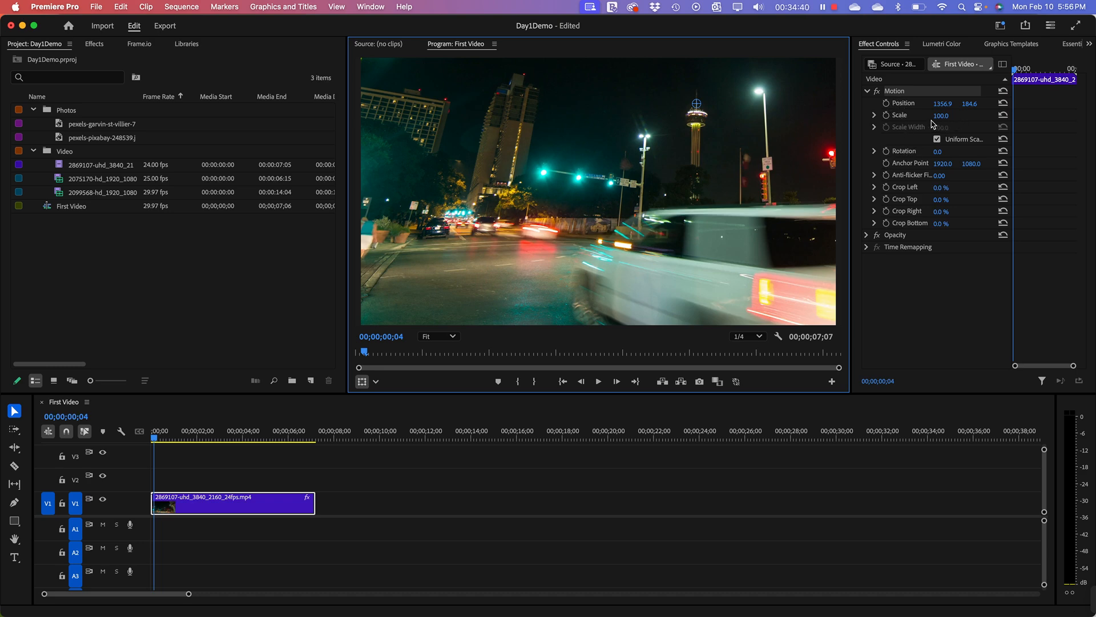
drag(943, 117, 922, 117)
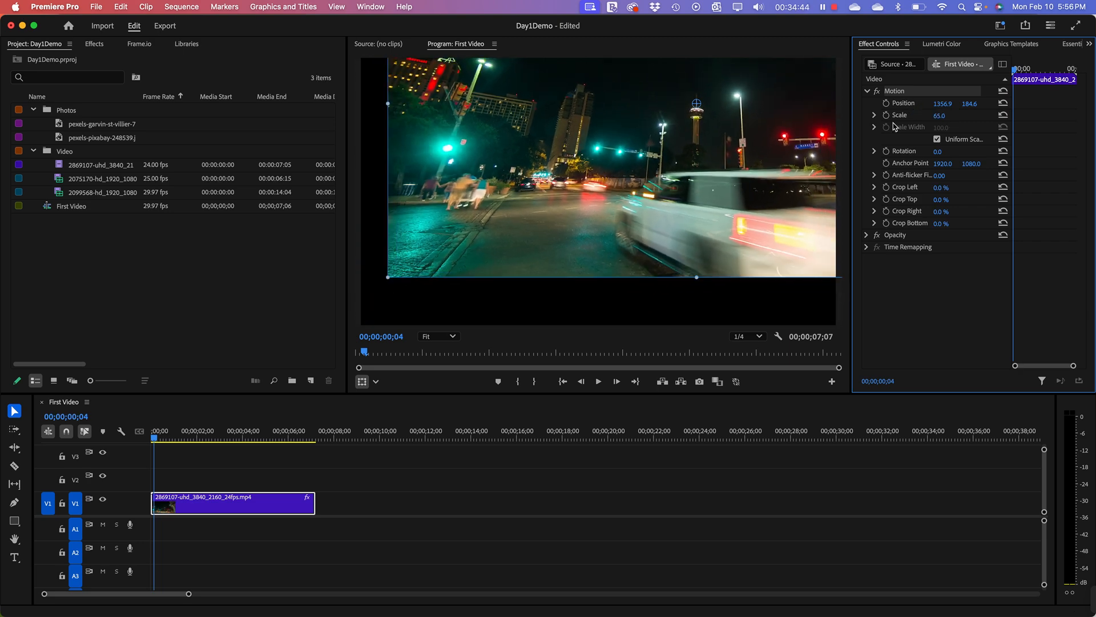
click(875, 115)
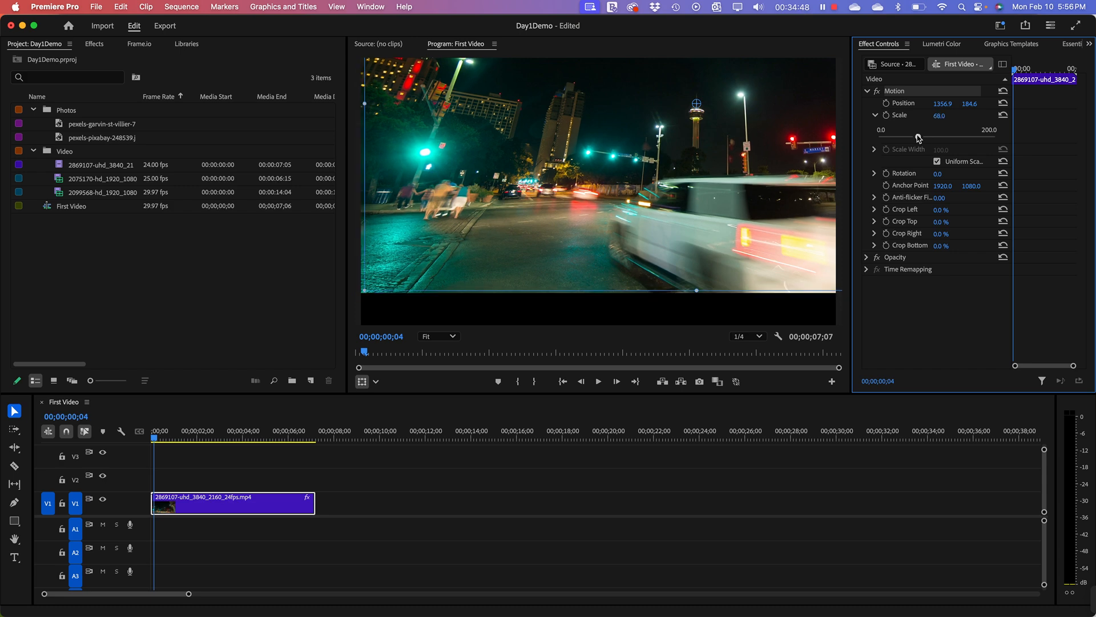
drag(917, 138, 919, 133)
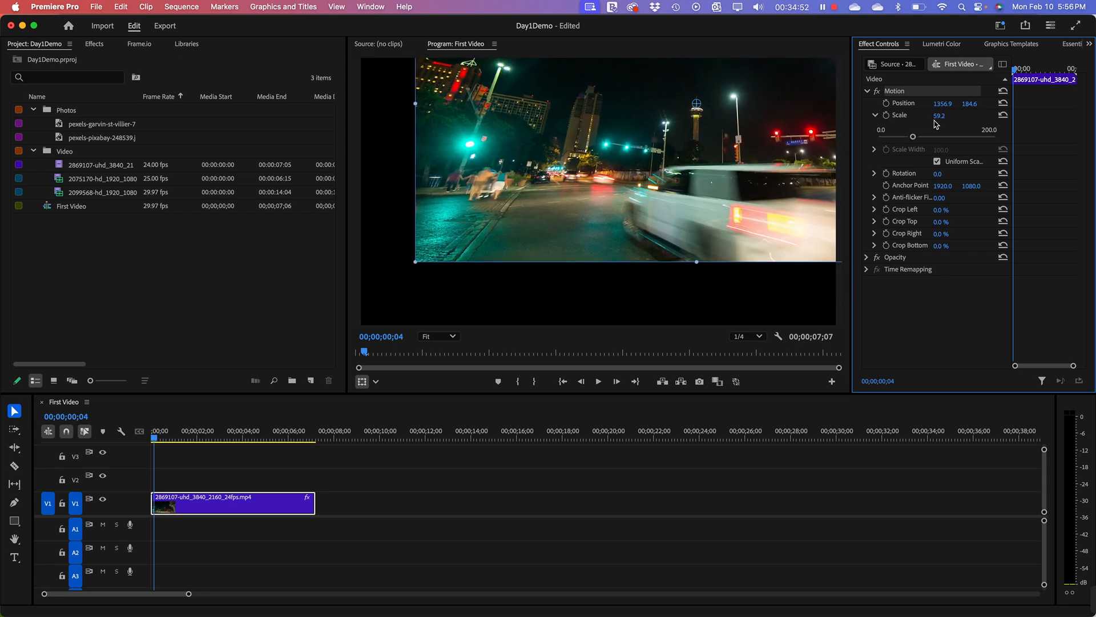
click(939, 117)
key(Return)
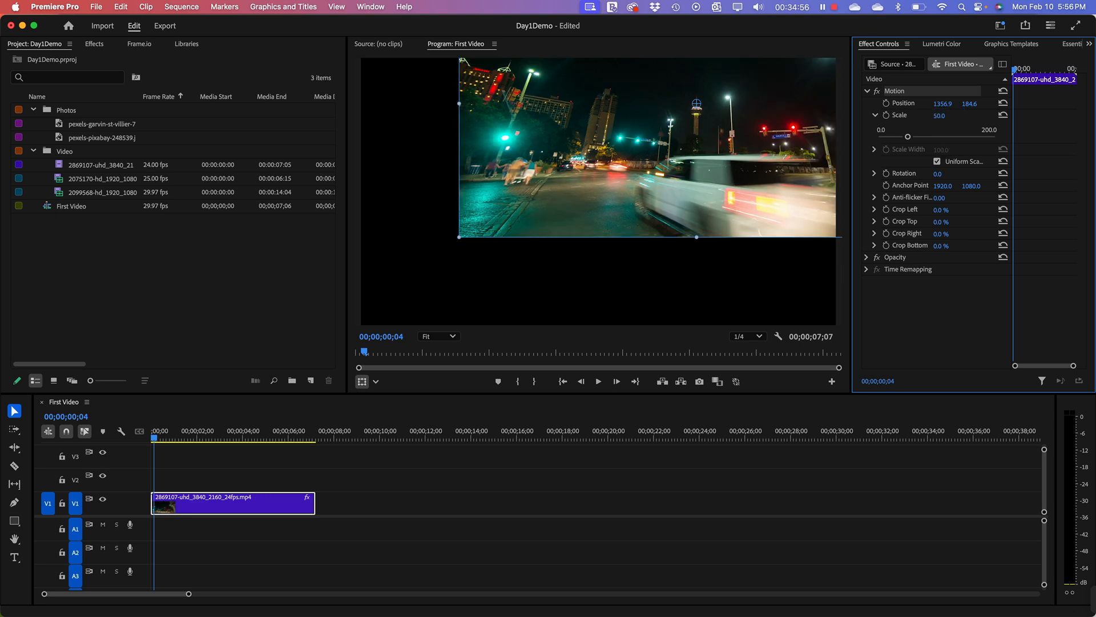
drag(634, 149, 543, 248)
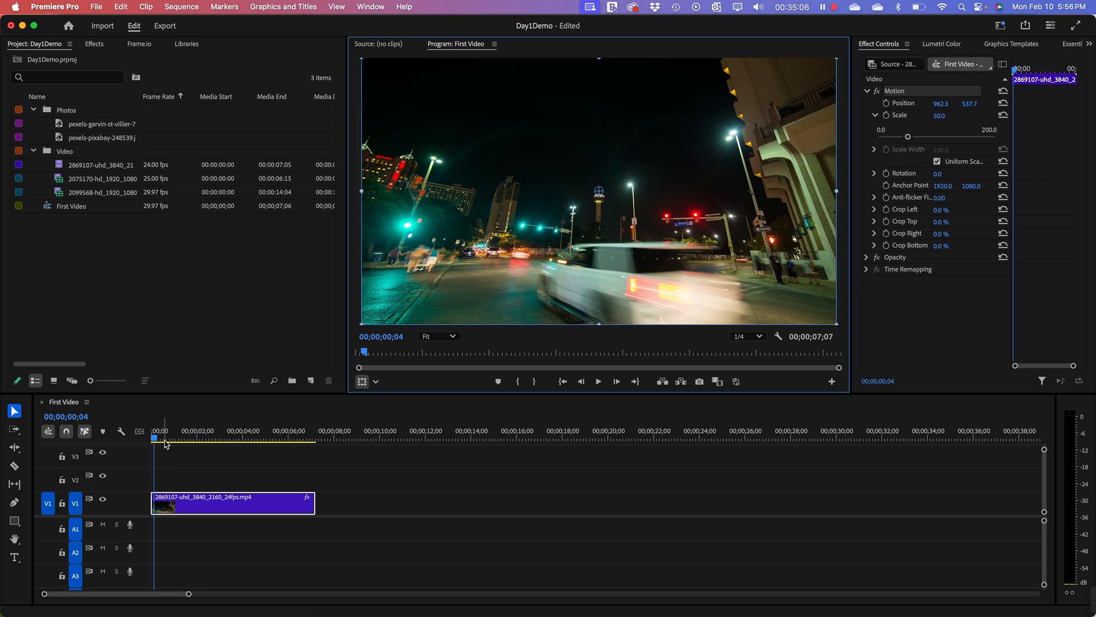
Step: Scrub and play through the rescaled clip to check it, and return the playhead to 00;00;00;00
drag(162, 439, 230, 444)
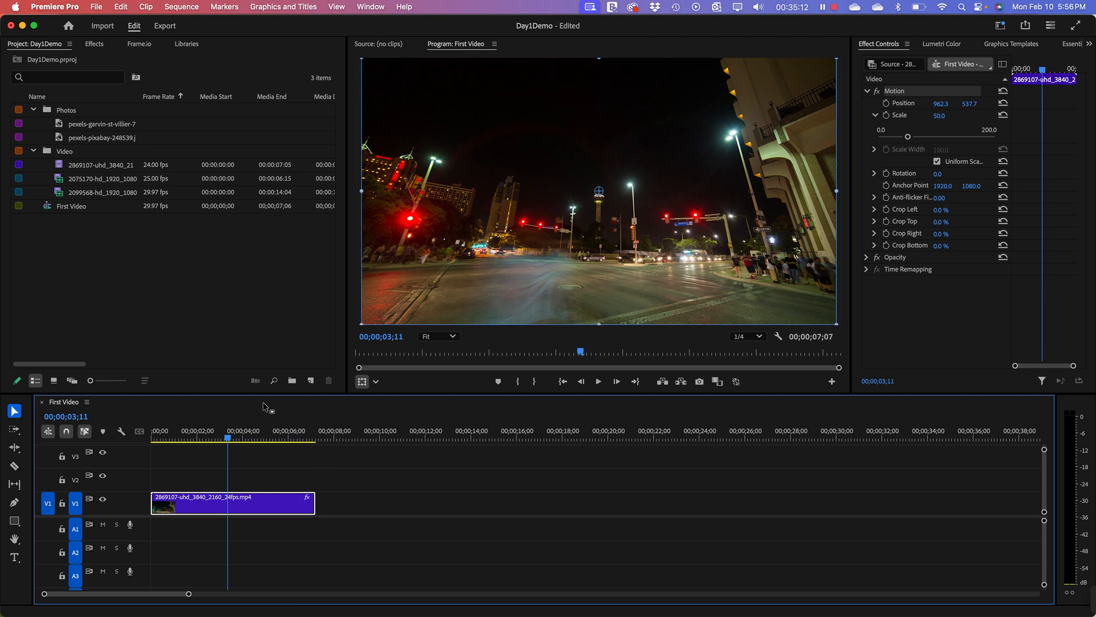
drag(227, 439, 176, 439)
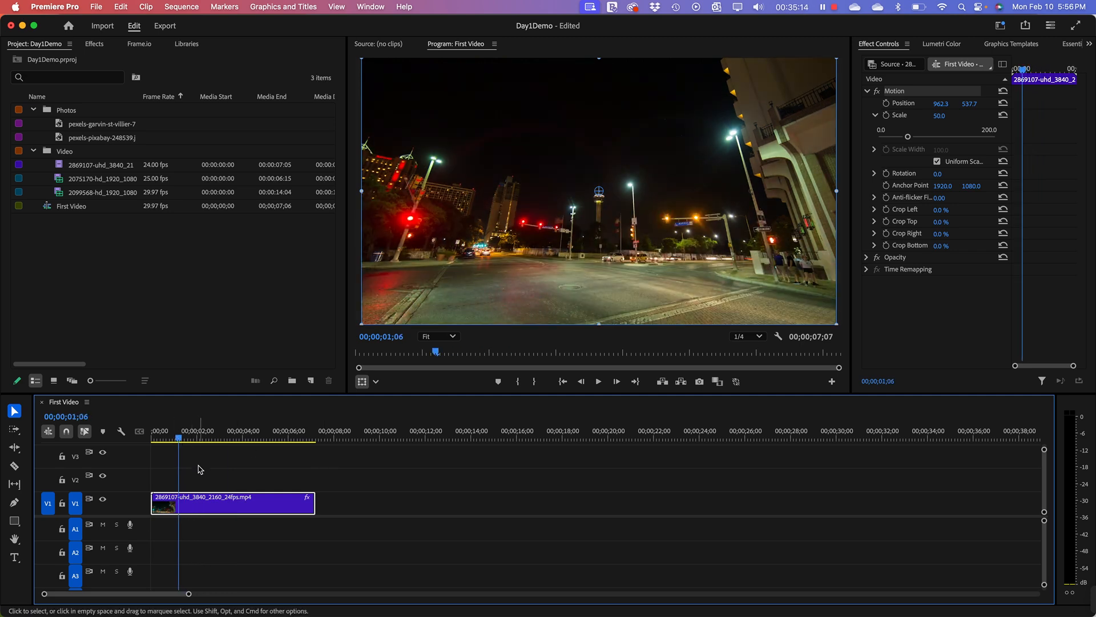
key(space)
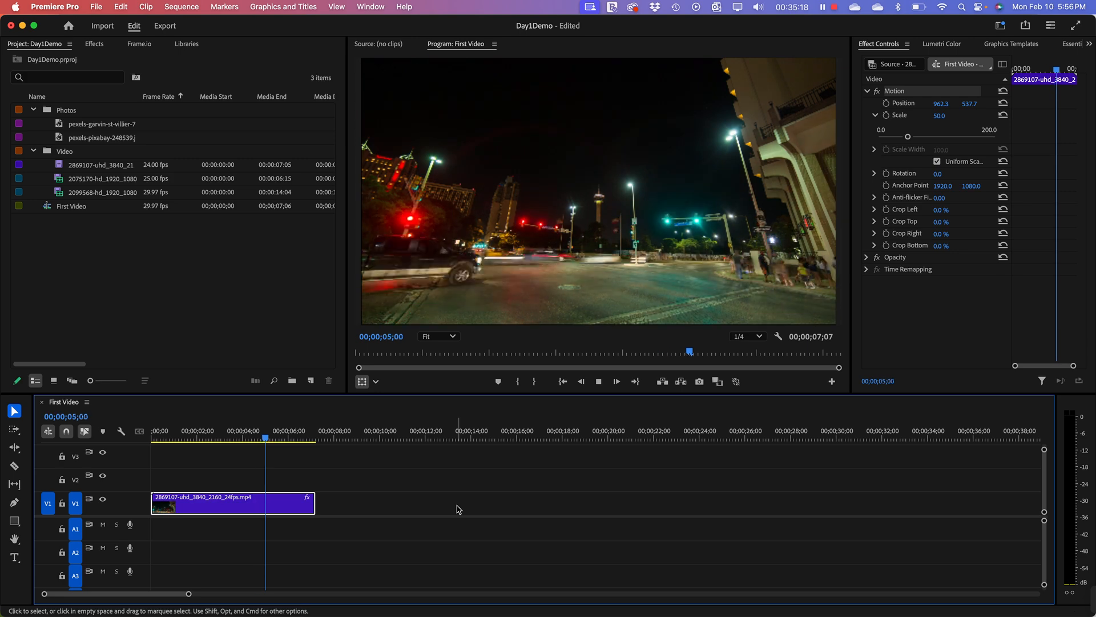
key(space)
mouse_move(266, 438)
mouse_down()
mouse_move(138, 449)
mouse_move(327, 480)
mouse_move(275, 486)
mouse_move(56, 462)
mouse_up()
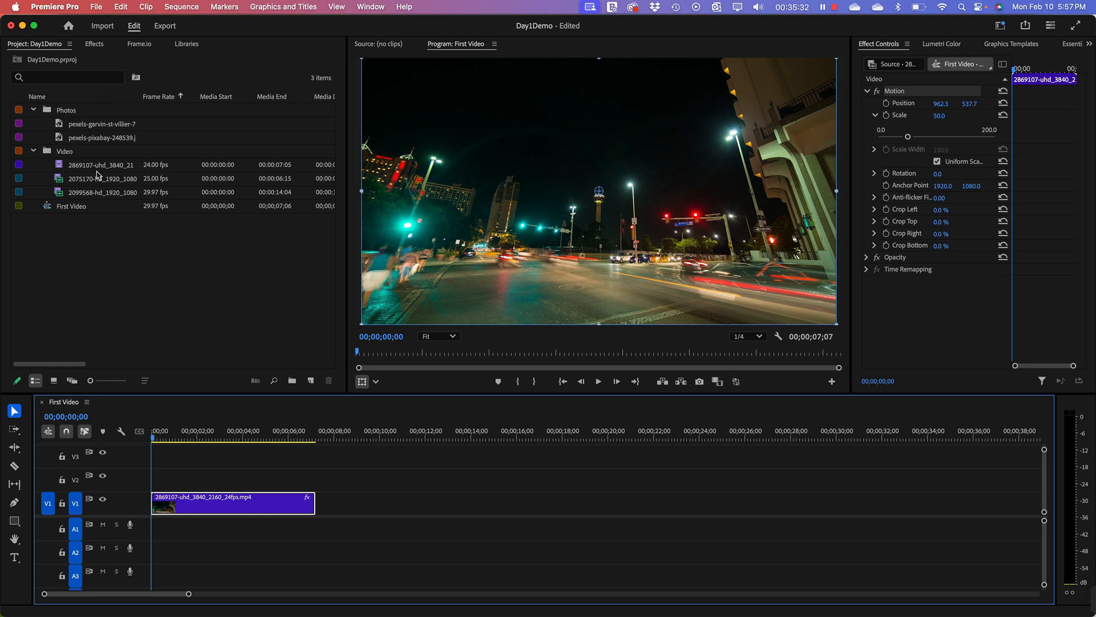
Step: Place the 2099568-hd_1920_1080_30fps.mp4 clip on V1 just before 00;00;10;00 with its audio on A3, and move the playhead to 00;00;00;10
click(92, 191)
click(95, 181)
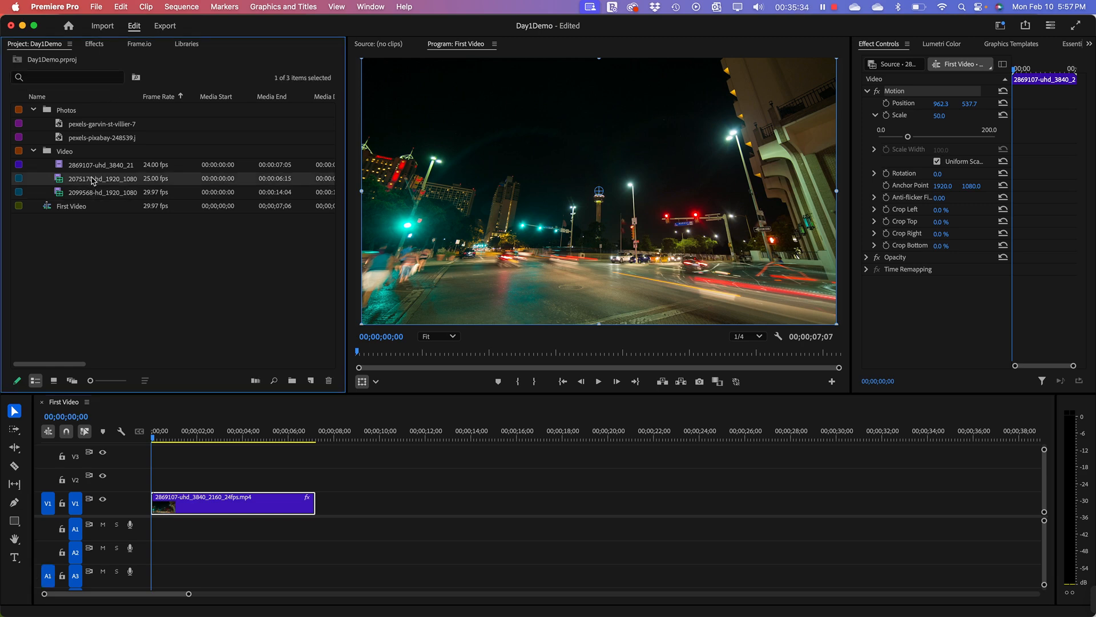
click(84, 193)
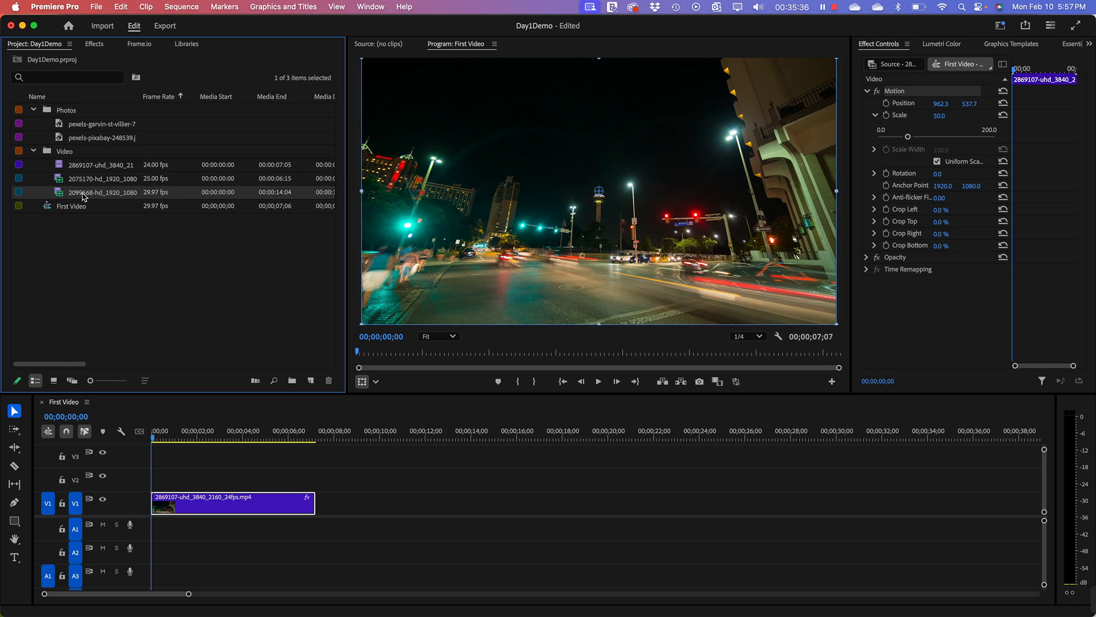
drag(84, 193, 377, 574)
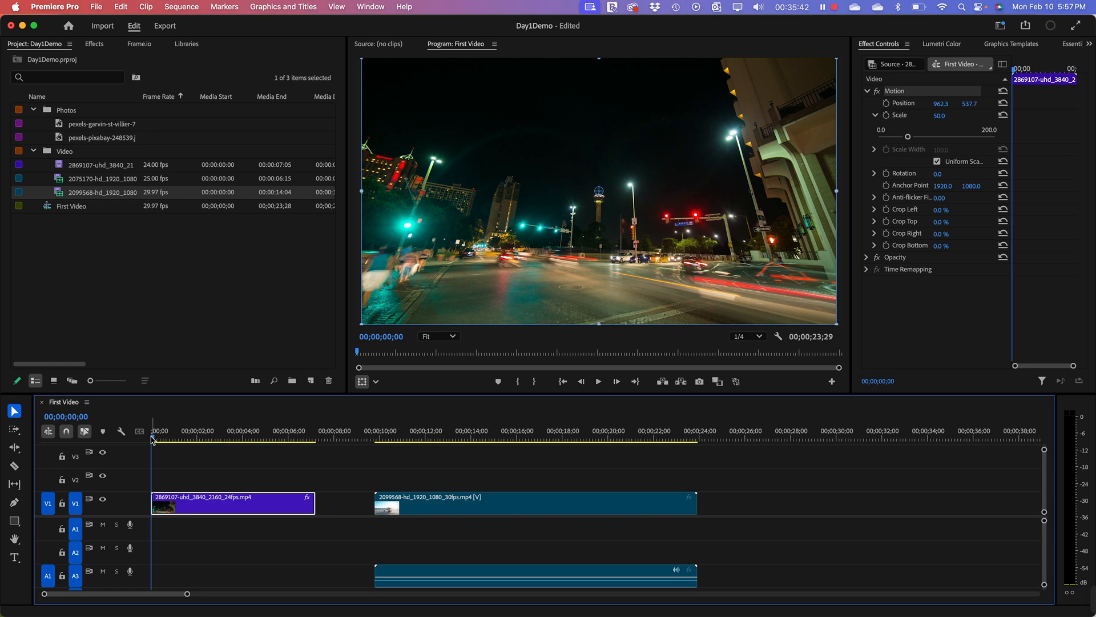
drag(152, 439, 160, 439)
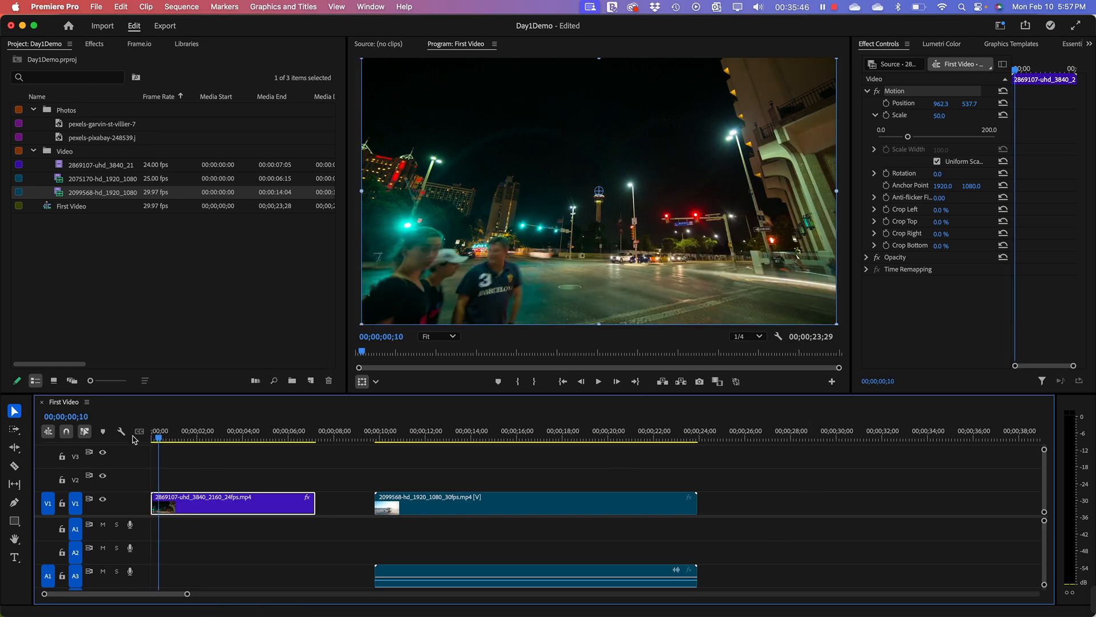
Step: Scrub from the night street clip into the beach buggy clip and play a few seconds to check picture and sound
drag(159, 438, 165, 438)
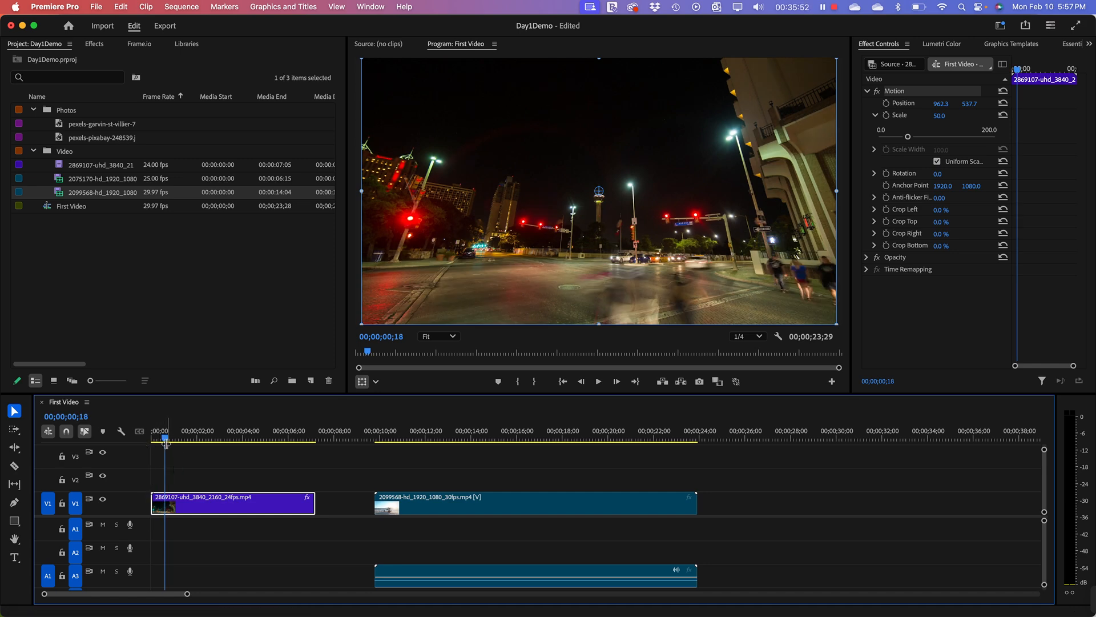
drag(165, 440, 445, 462)
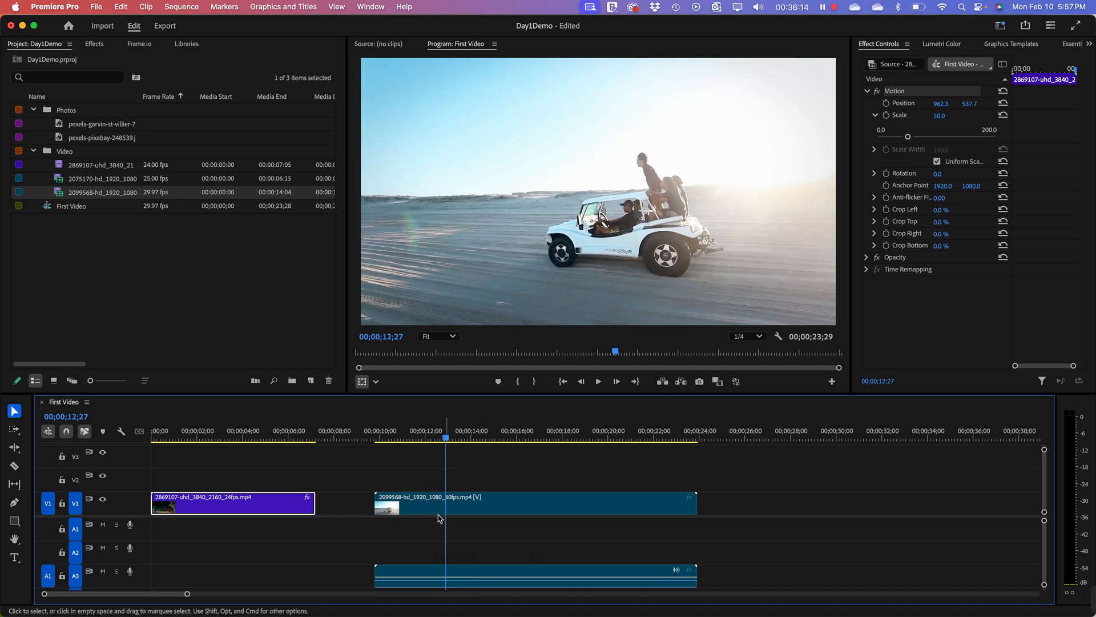
key(space)
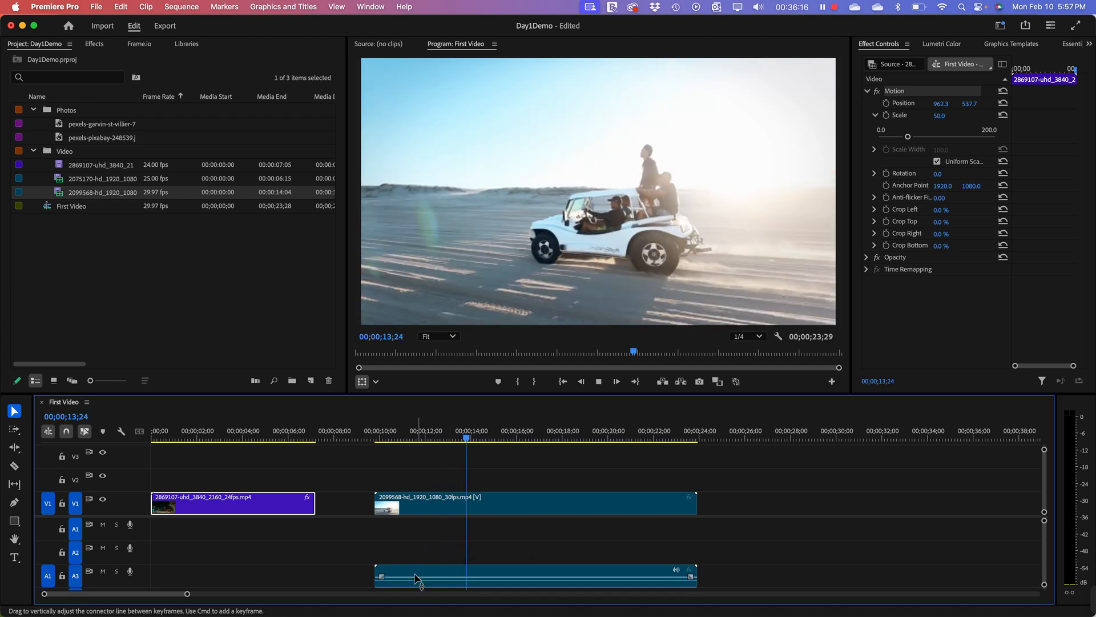
key(XF86AudioRaiseVolume)
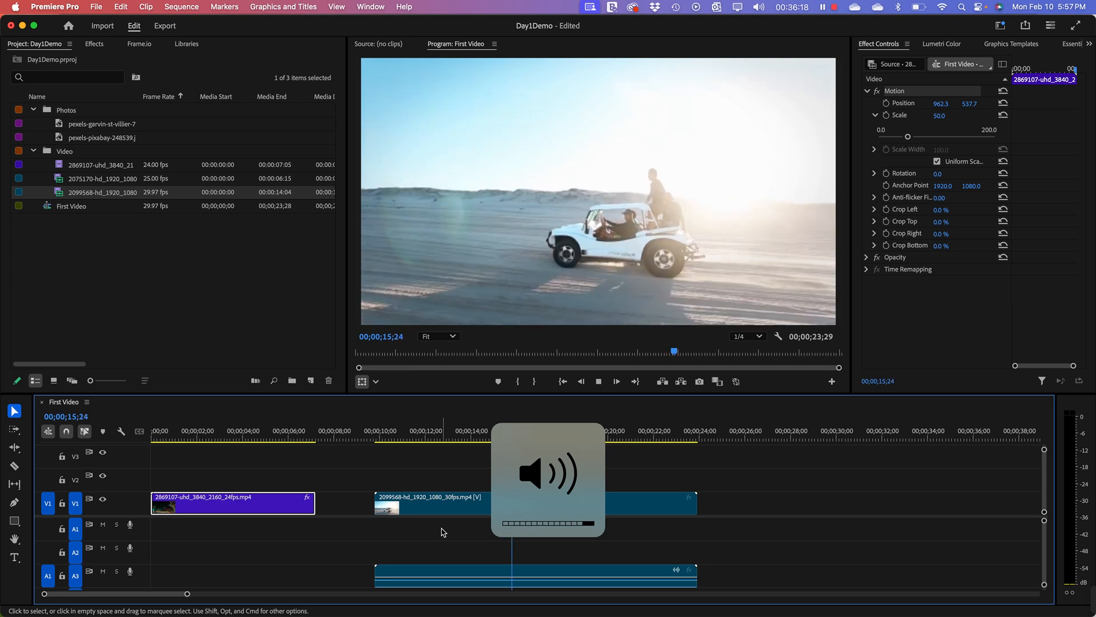
key(space)
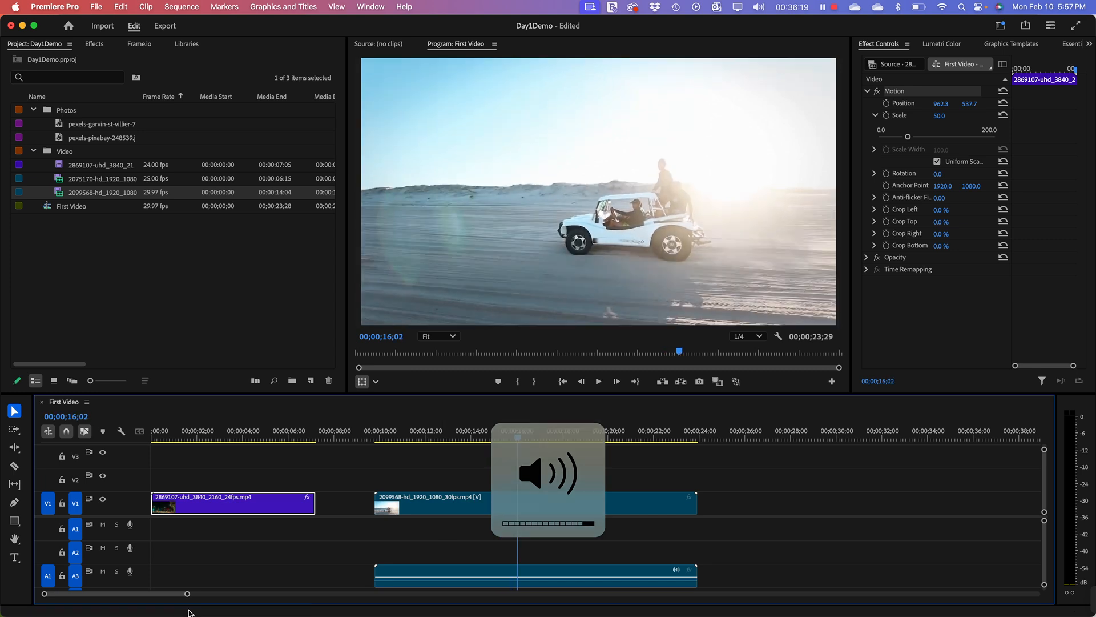
Step: Move the audio of the 2099568 buggy clip from track A3 to A1 and play back the clip
click(421, 569)
drag(421, 571, 422, 531)
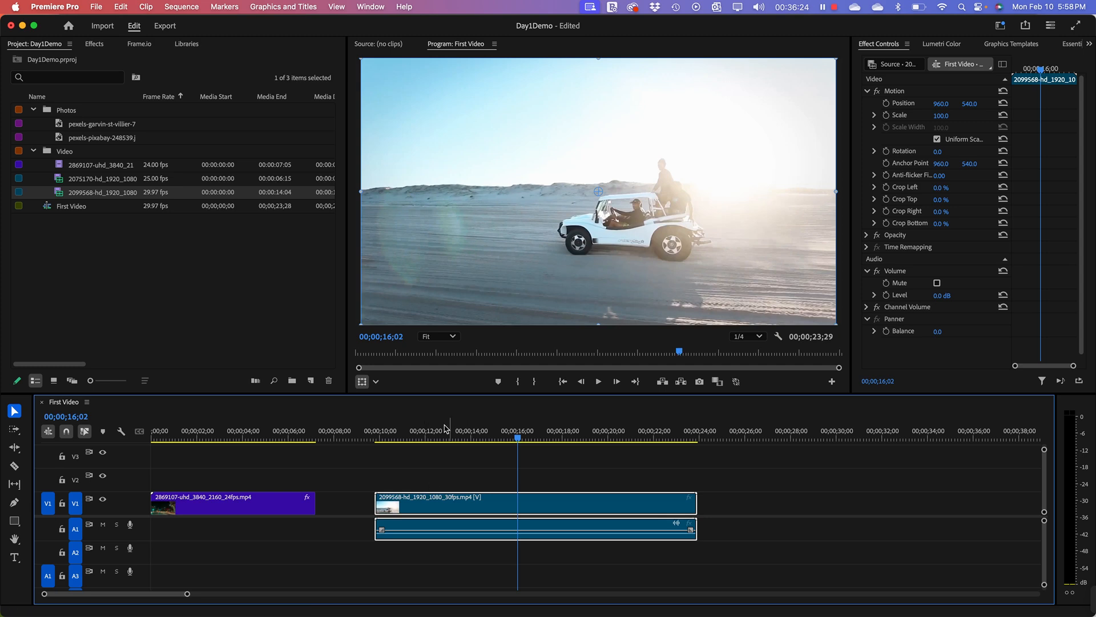
drag(443, 438, 382, 439)
key(space)
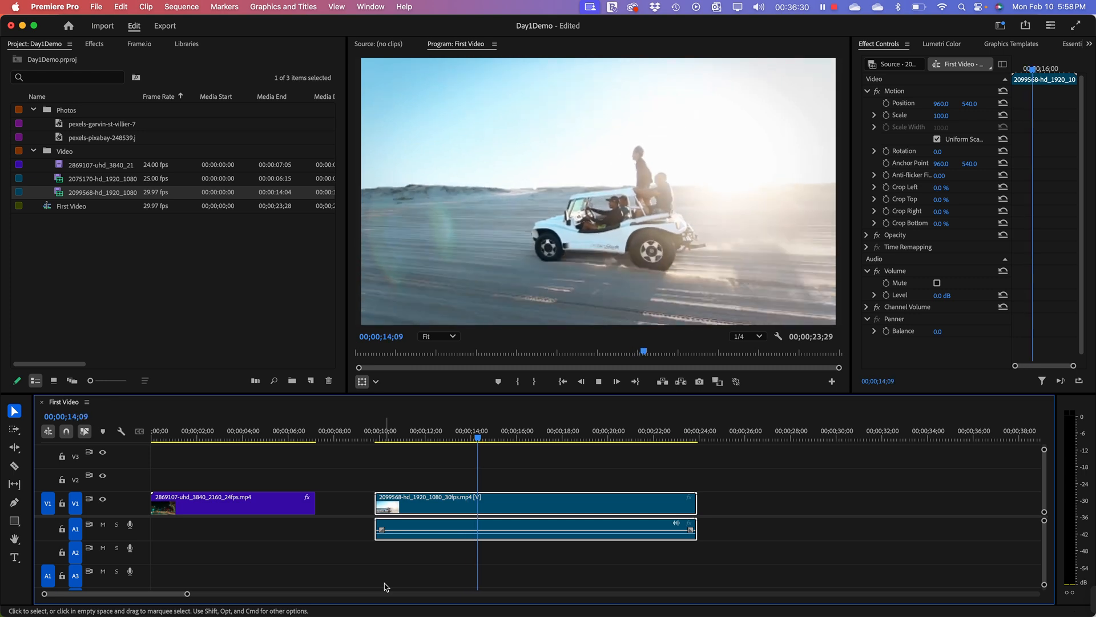
key(space)
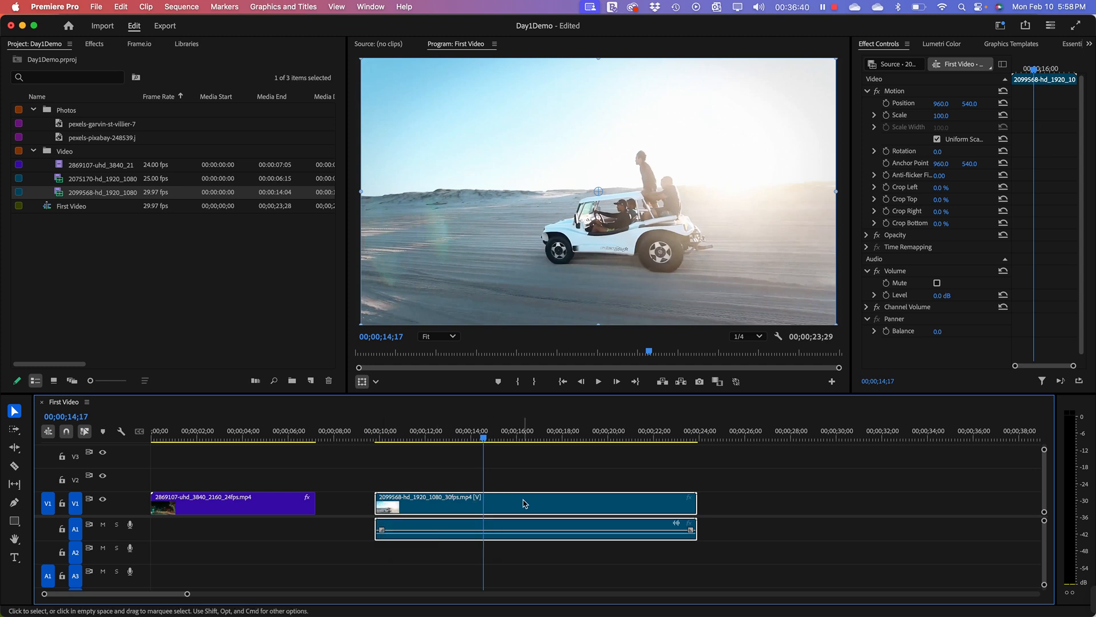
Step: Move the 2099568 buggy clip earlier so it starts directly at the end of the night street clip, and scrub through it
drag(524, 503, 467, 506)
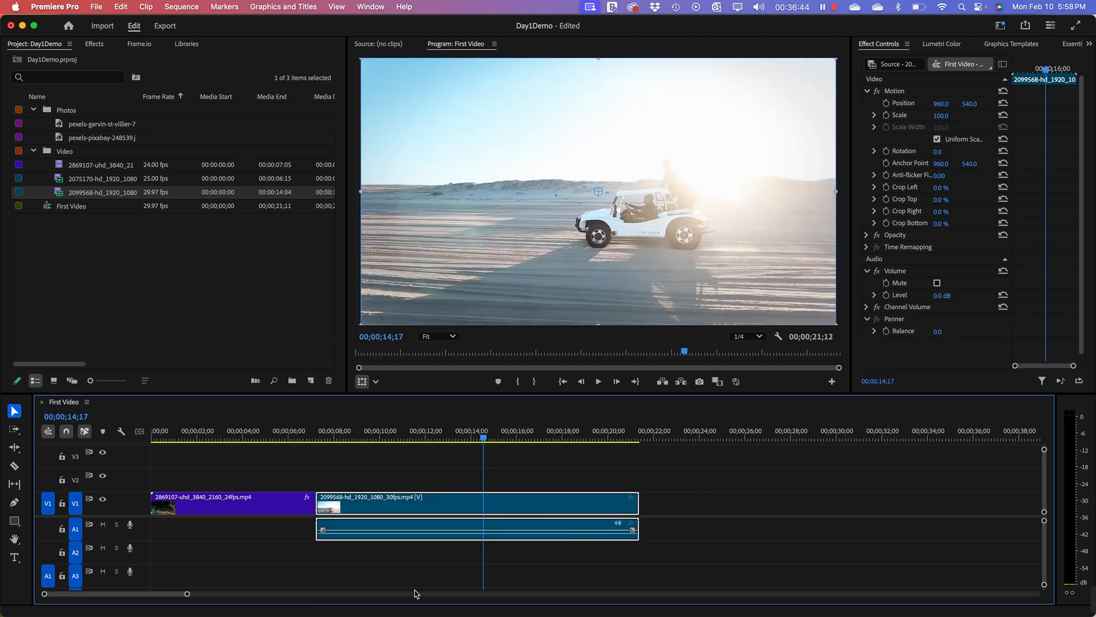
drag(484, 441, 614, 460)
drag(623, 458, 556, 476)
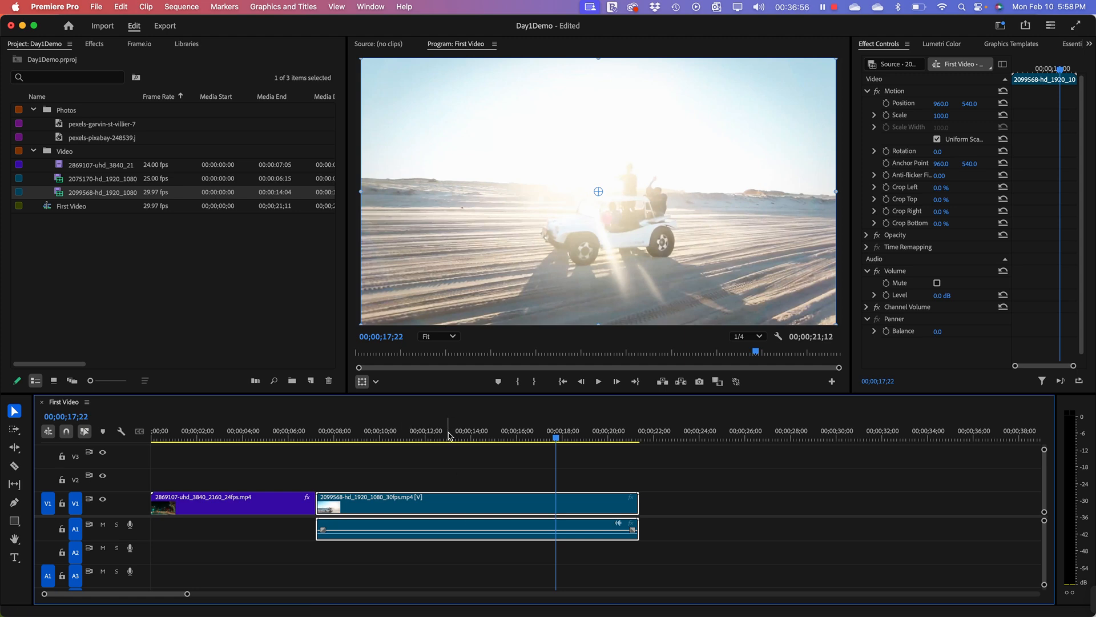
drag(450, 436, 360, 436)
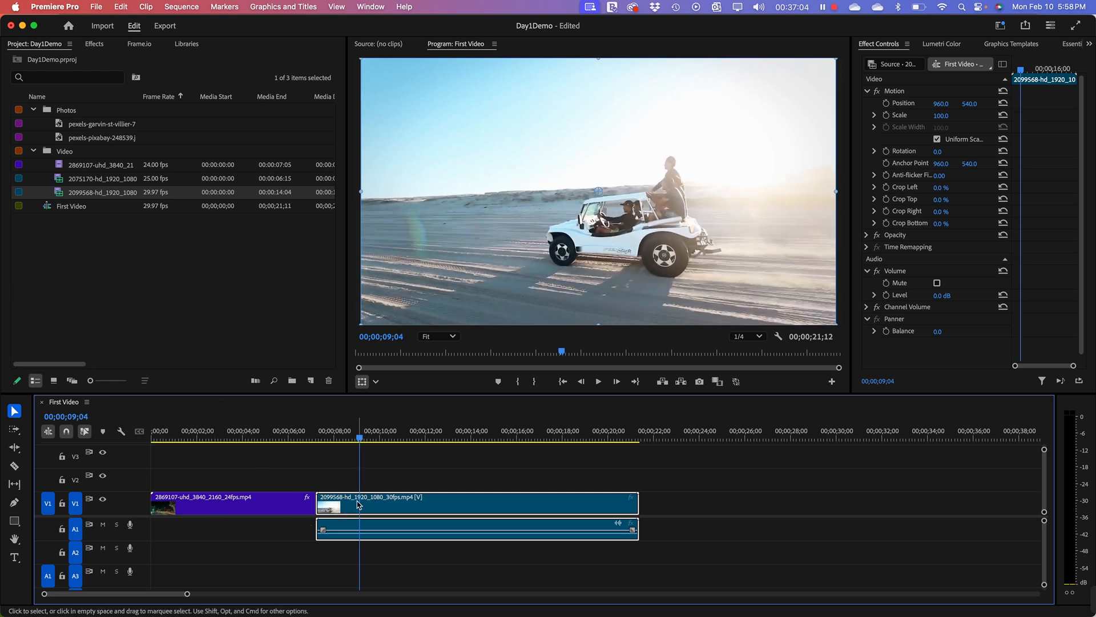
Step: Add the 2075170 car key clip to V1 at about 22 seconds, after the buggy clip, and preview a frame of it
click(72, 179)
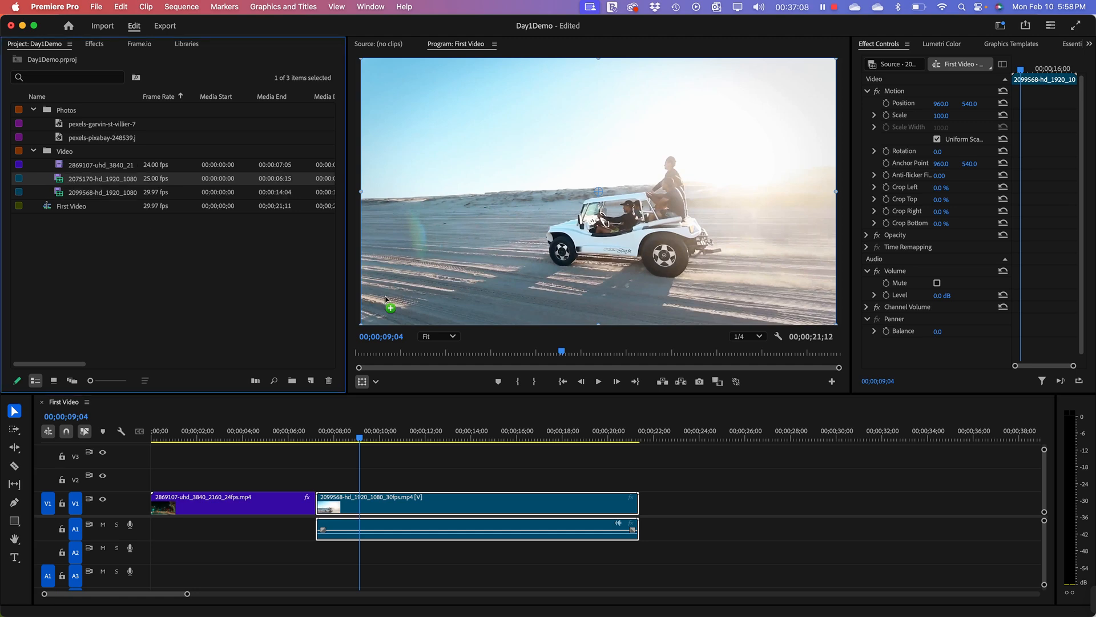
drag(386, 299, 742, 531)
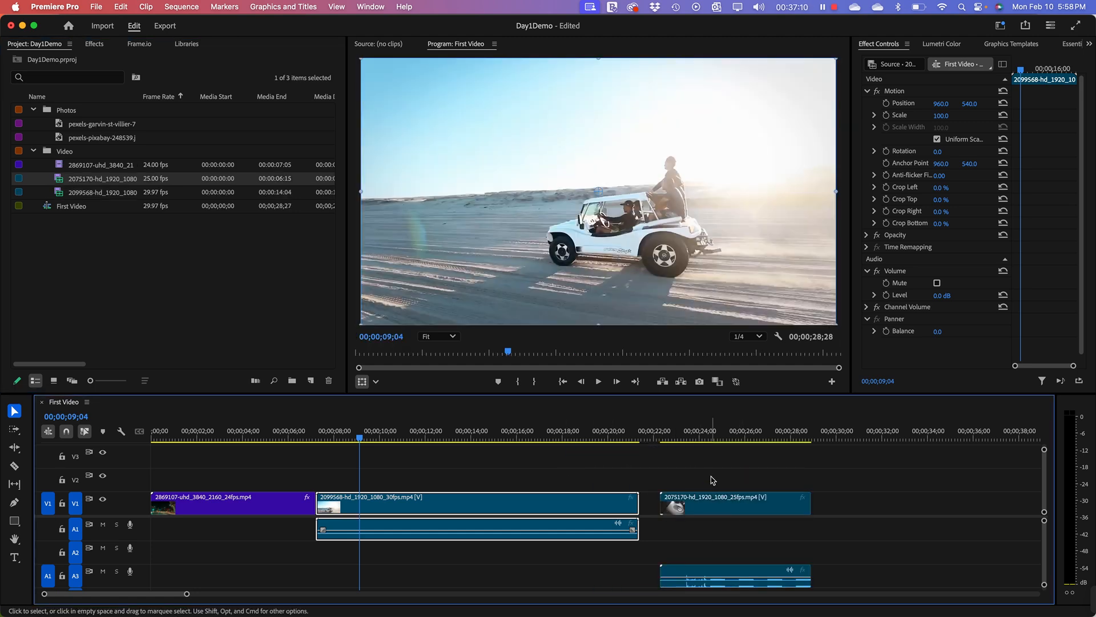
click(716, 439)
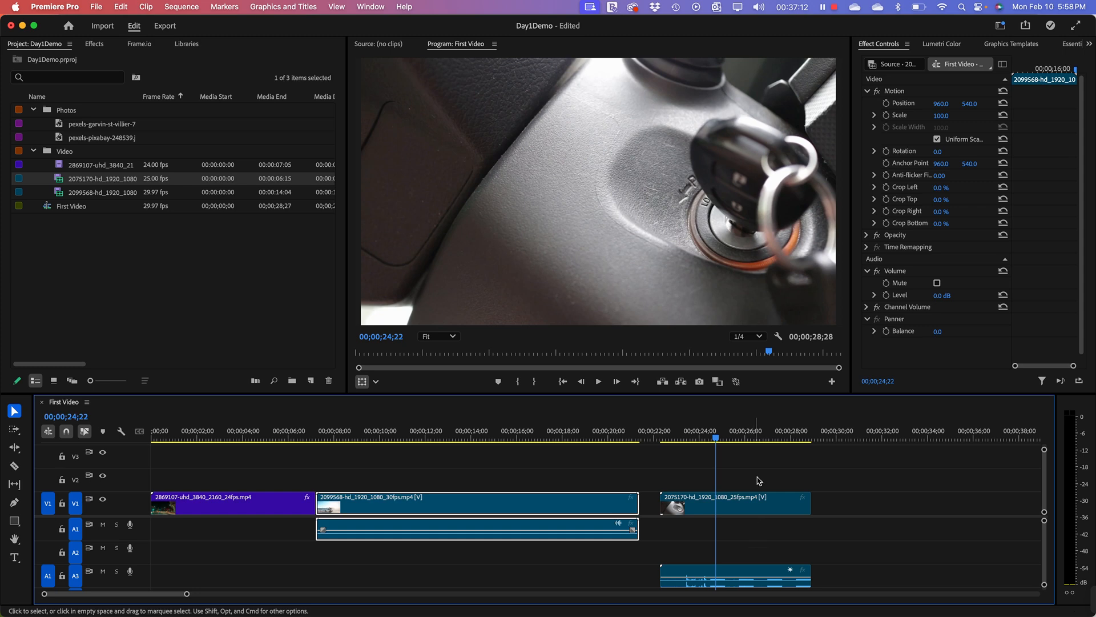
Step: Set the scale of the 2075170 key clip to 101 and close the gap between it and the buggy clip
click(759, 502)
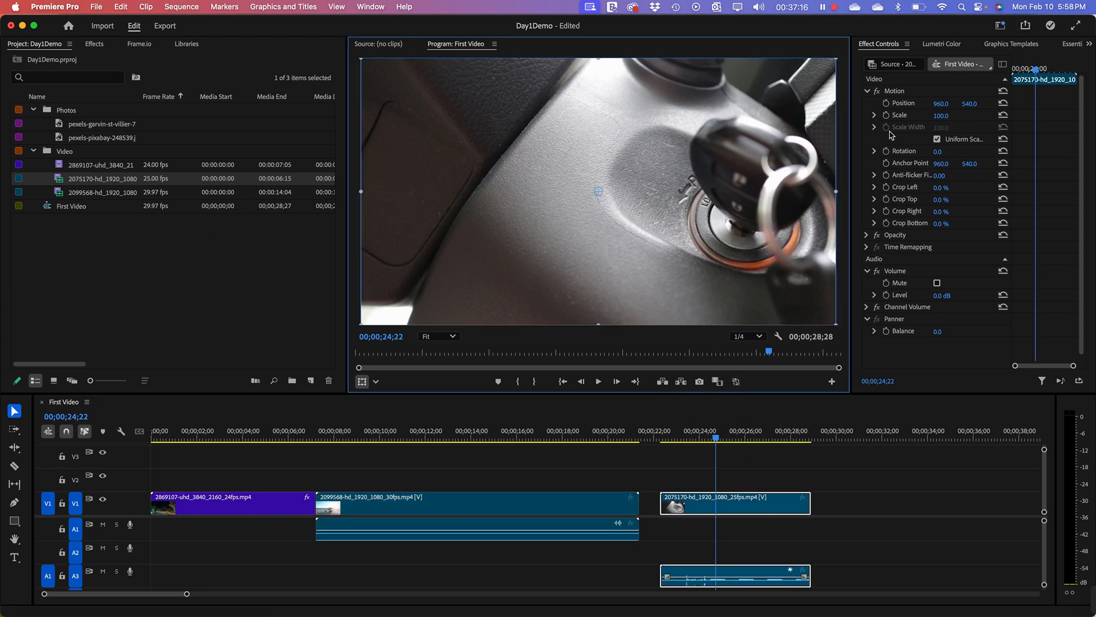
mouse_move(941, 117)
mouse_down()
mouse_move(931, 117)
mouse_move(941, 117)
mouse_up()
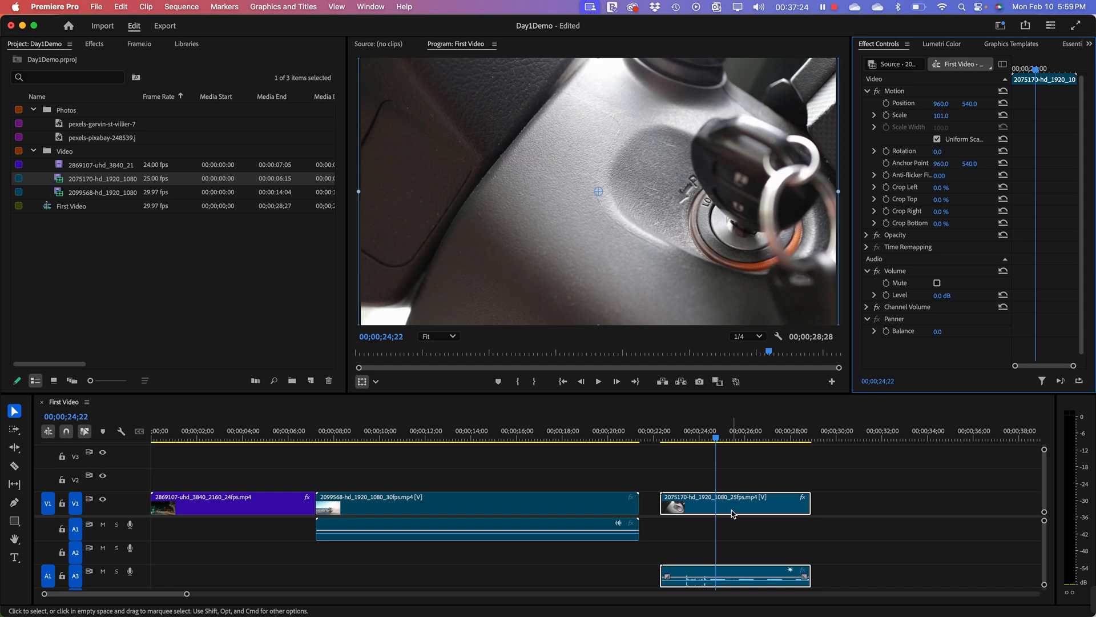
drag(719, 503, 698, 503)
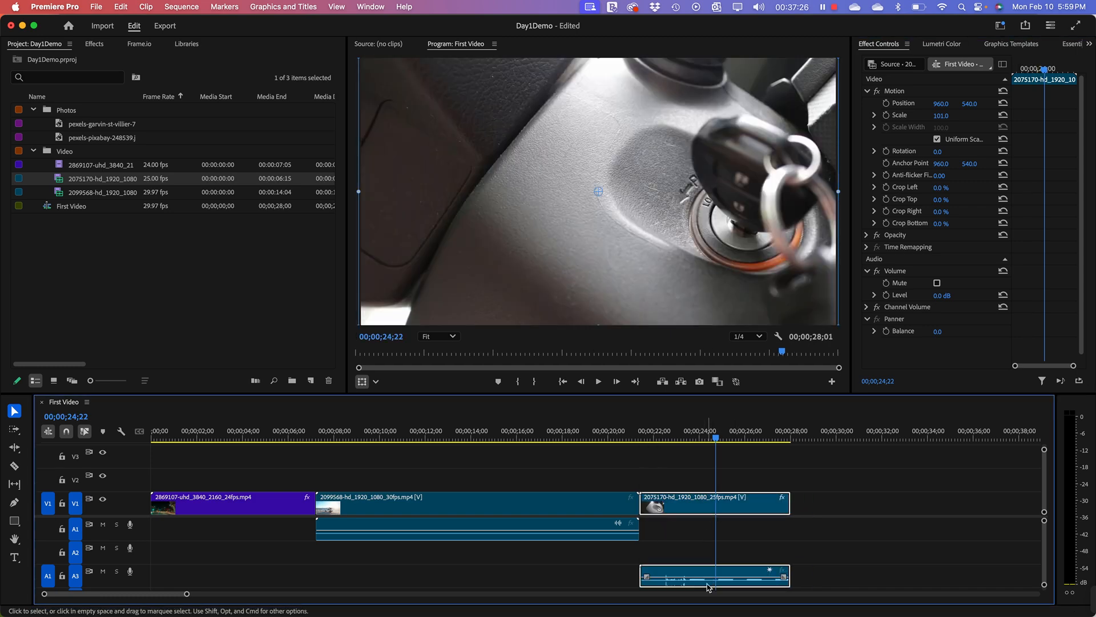
Step: Play back the key clip to the end of the sequence to check its picture and sound
click(660, 439)
key(space)
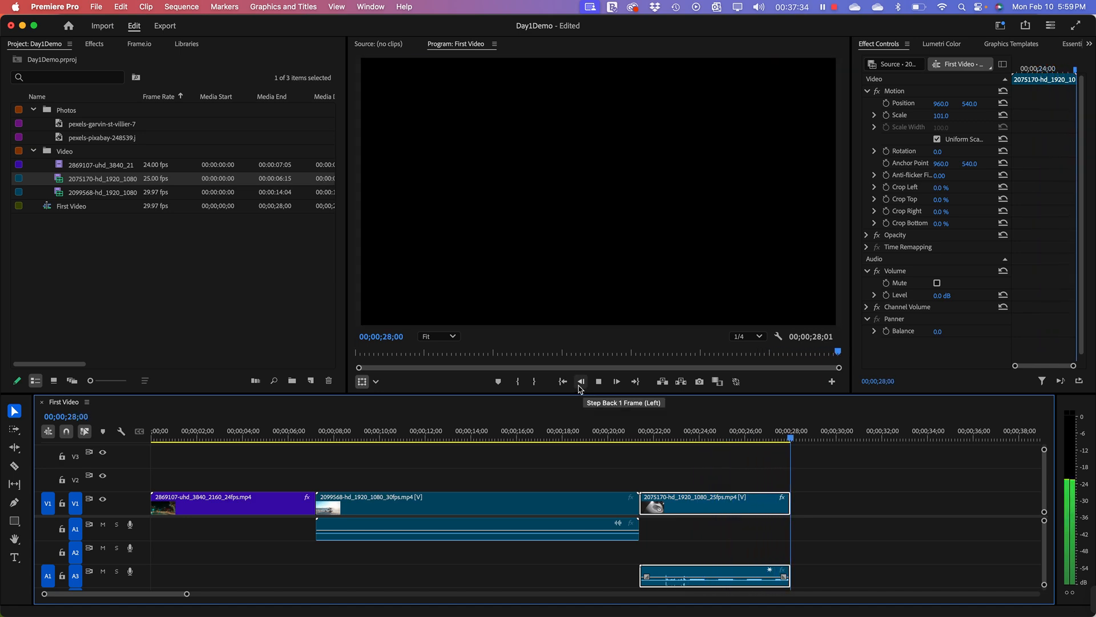
key(space)
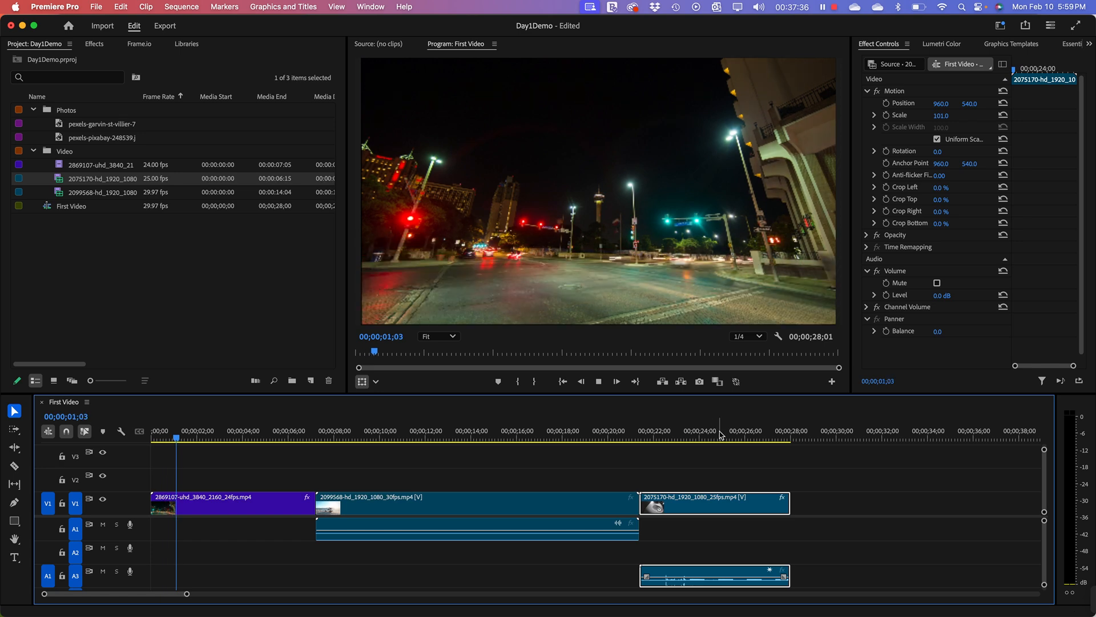
Step: Raise the key clip's audio level to 15.0 dB and move its audio from track A3 to A1
drag(722, 437, 570, 514)
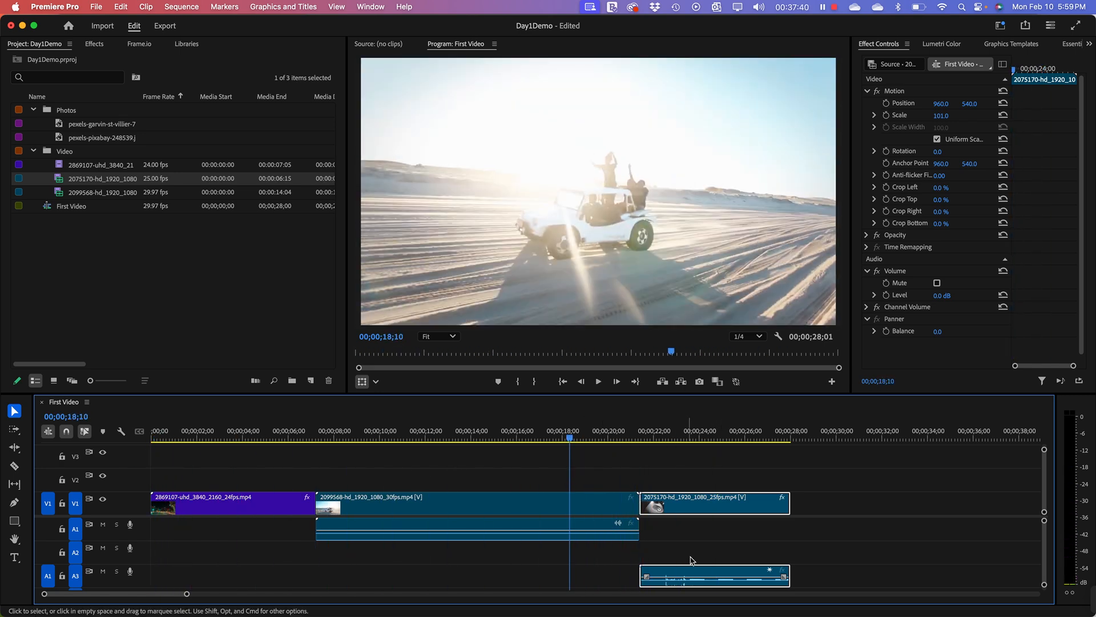
drag(698, 583, 692, 526)
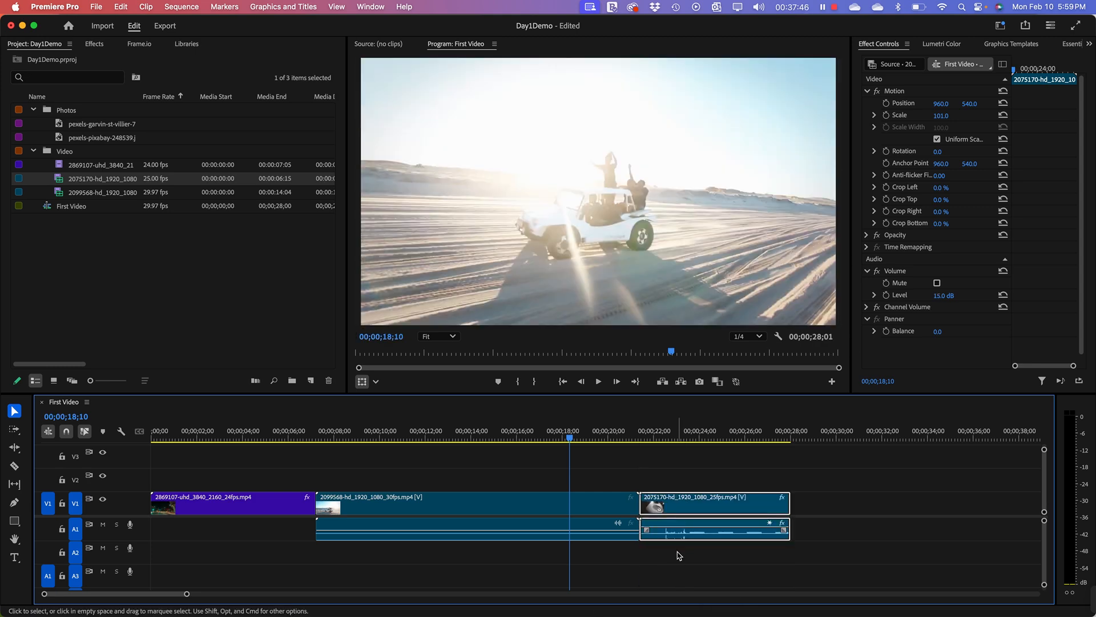
drag(474, 434, 530, 437)
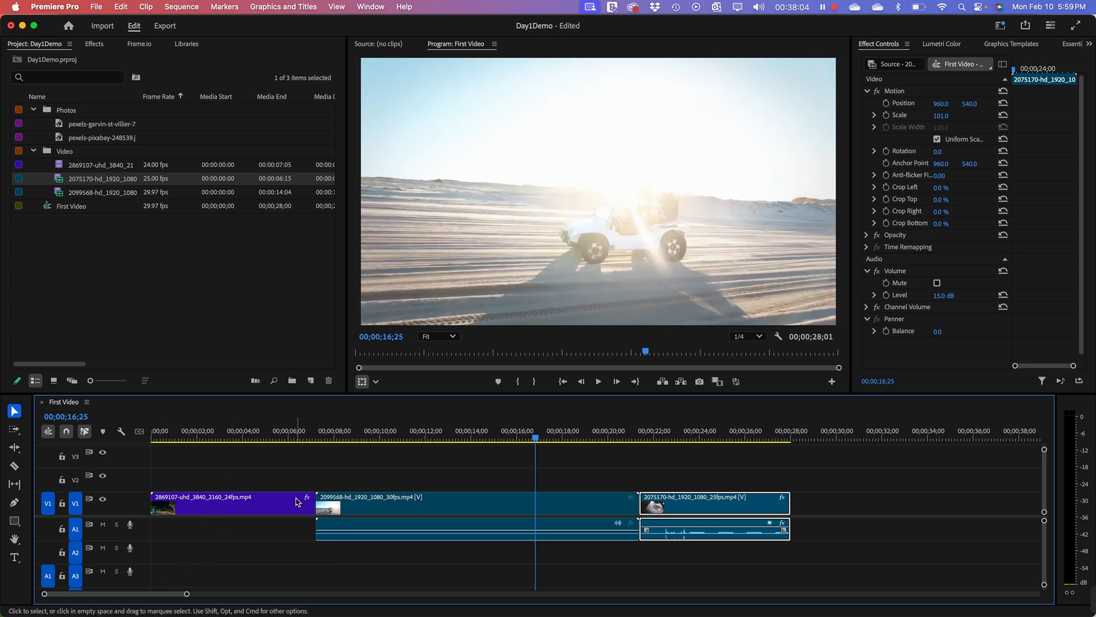
Step: Review the 2869107 night street clip and move it from the start of V1 to directly after the key clip
click(277, 502)
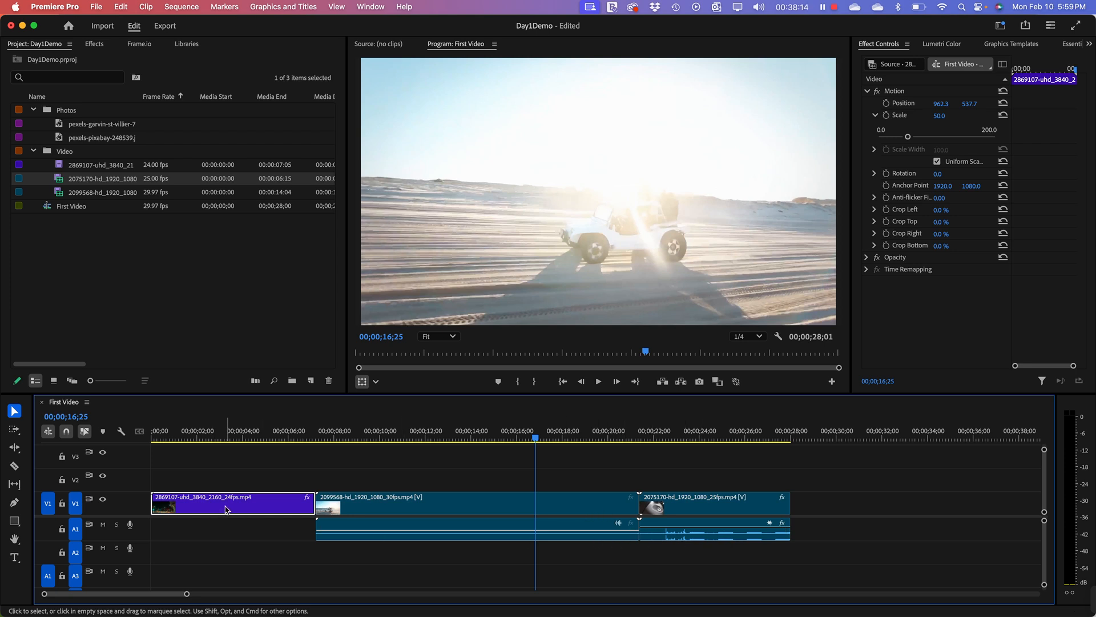
click(274, 478)
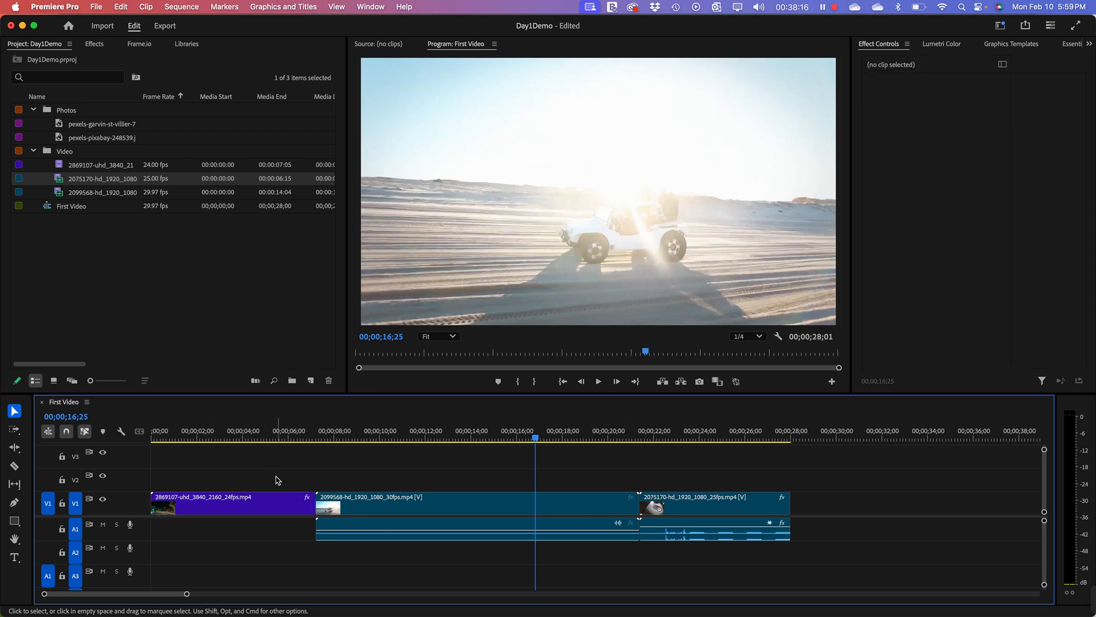
click(274, 506)
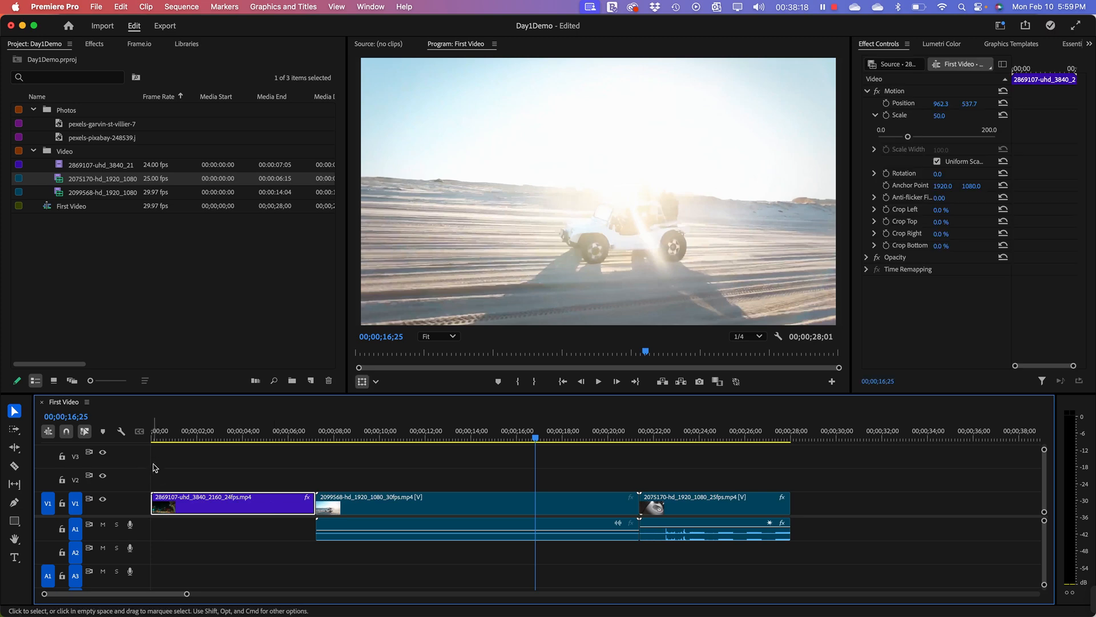
click(156, 440)
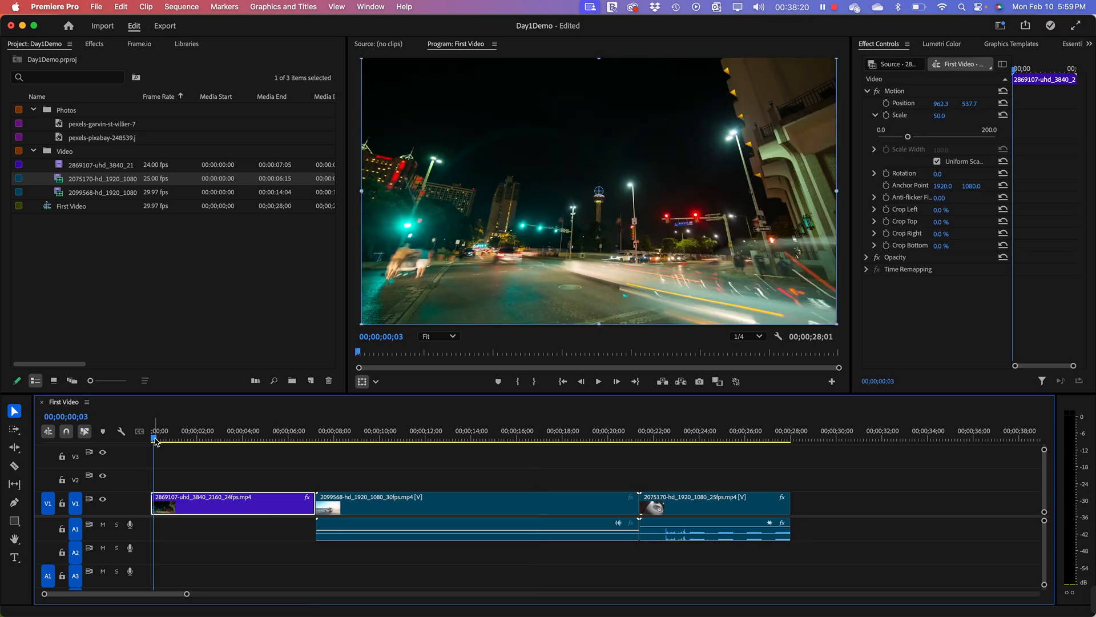
drag(153, 440, 304, 499)
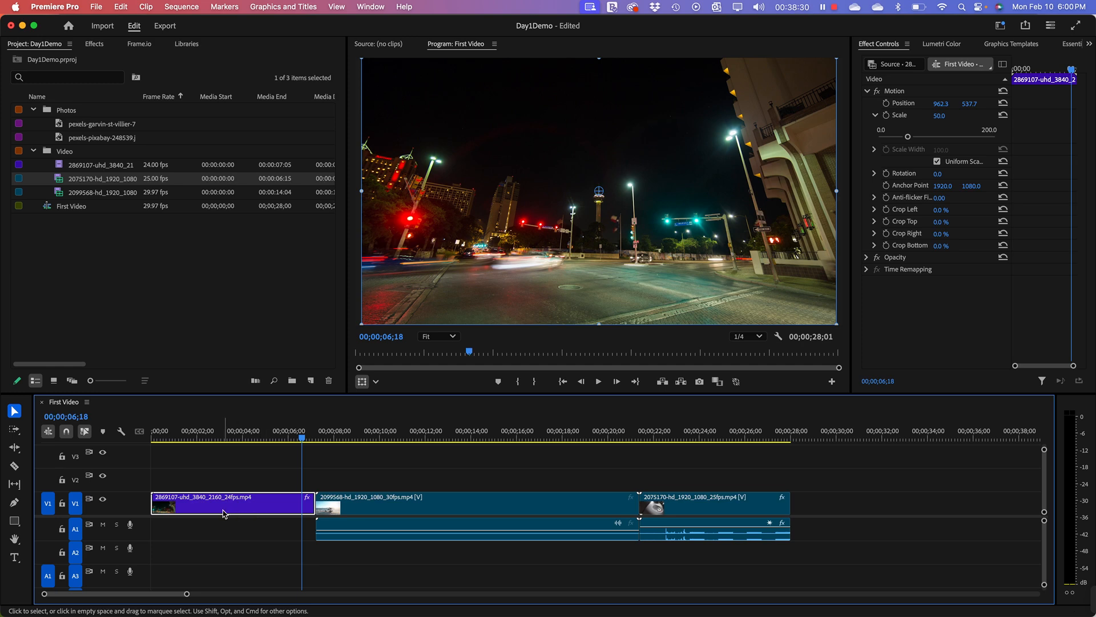
drag(222, 512, 856, 516)
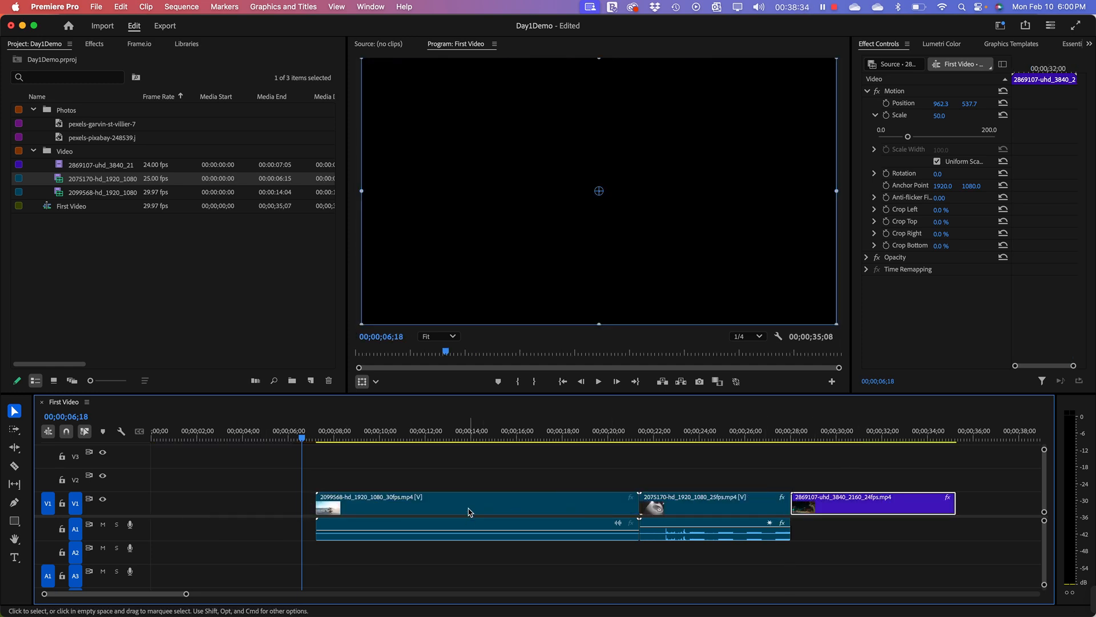
Step: Move the 2075170 key clip to the start of the sequence and place the buggy clip directly after it
drag(702, 510, 211, 516)
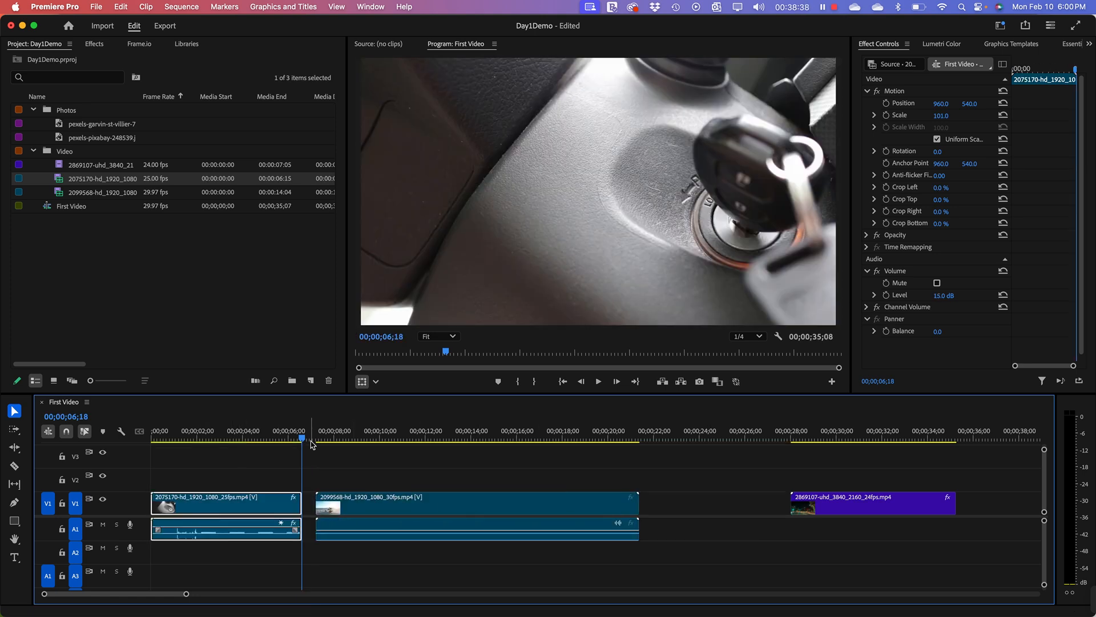
drag(306, 437, 304, 482)
drag(403, 504, 393, 512)
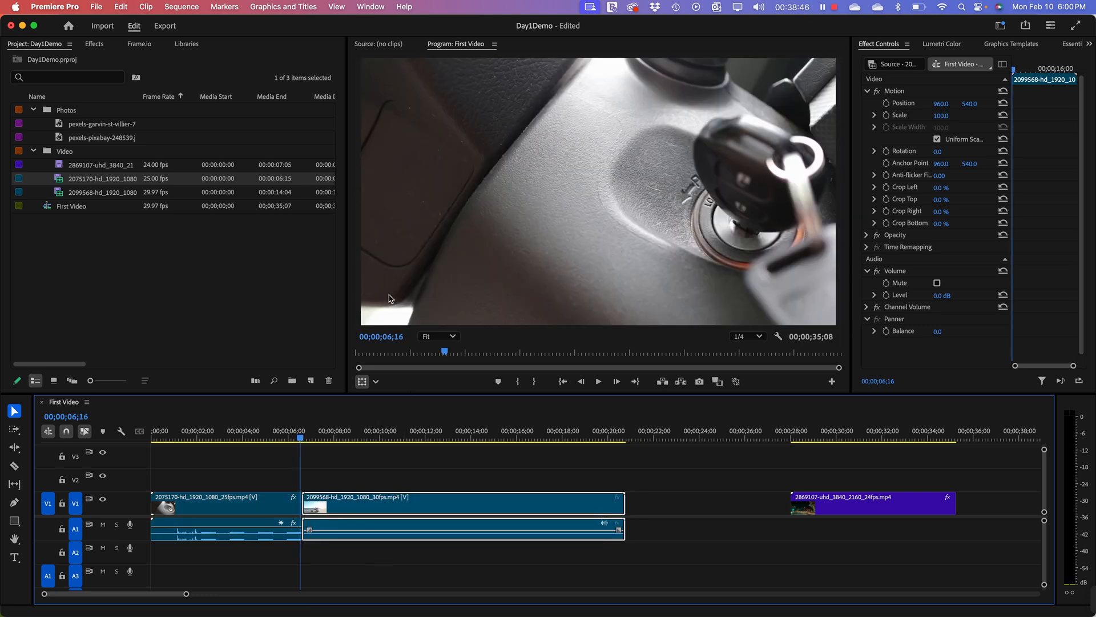
Step: Play the sequence from about 3 seconds across the cut from key clip to buggy clip, adjusting the system volume to check the sound
drag(224, 429, 220, 438)
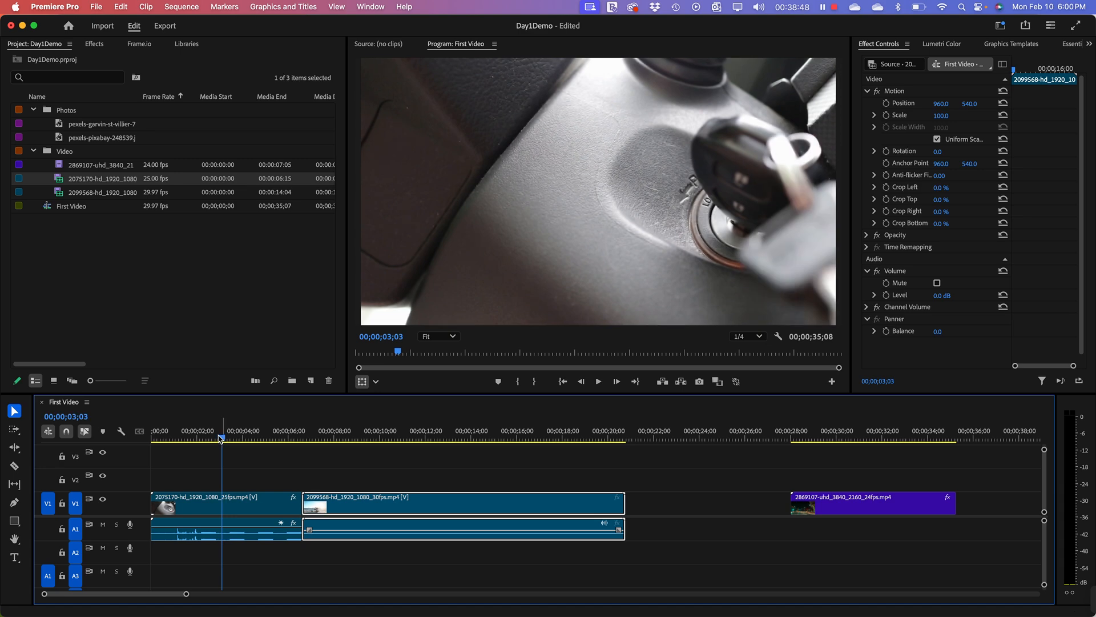
key(XF86AudioRaiseVolume)
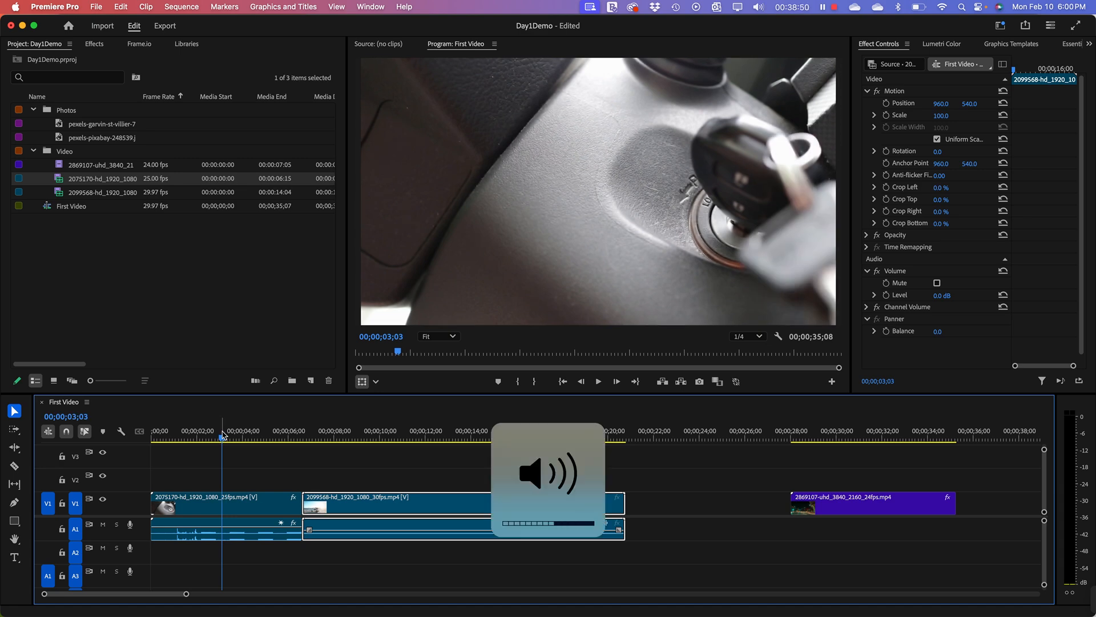
key(space)
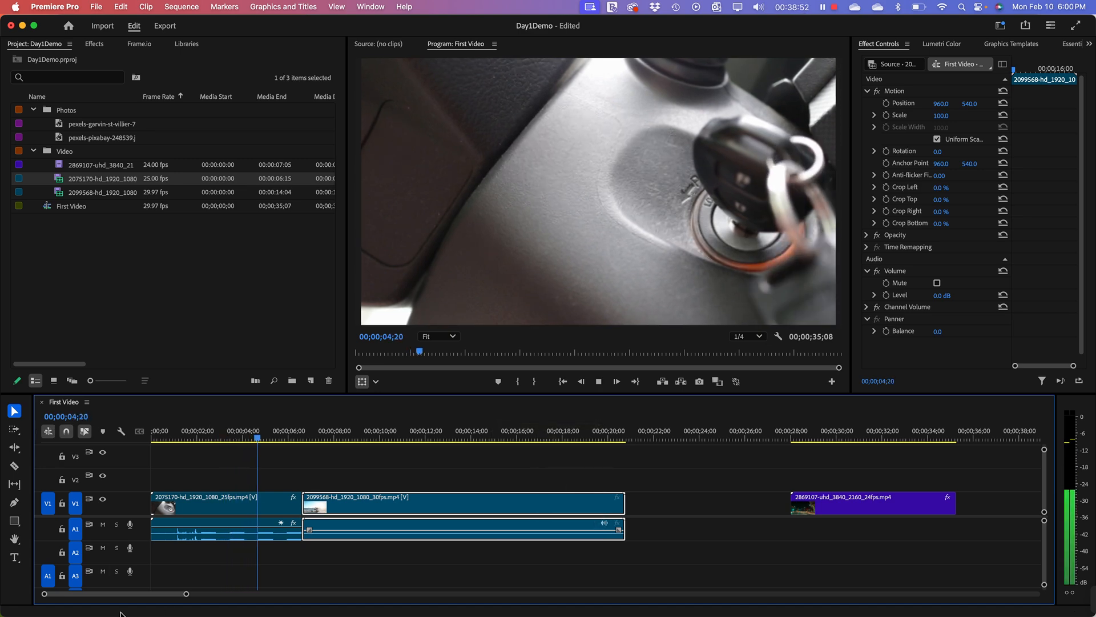
key(XF86AudioMute)
key(XF86AudioMute)
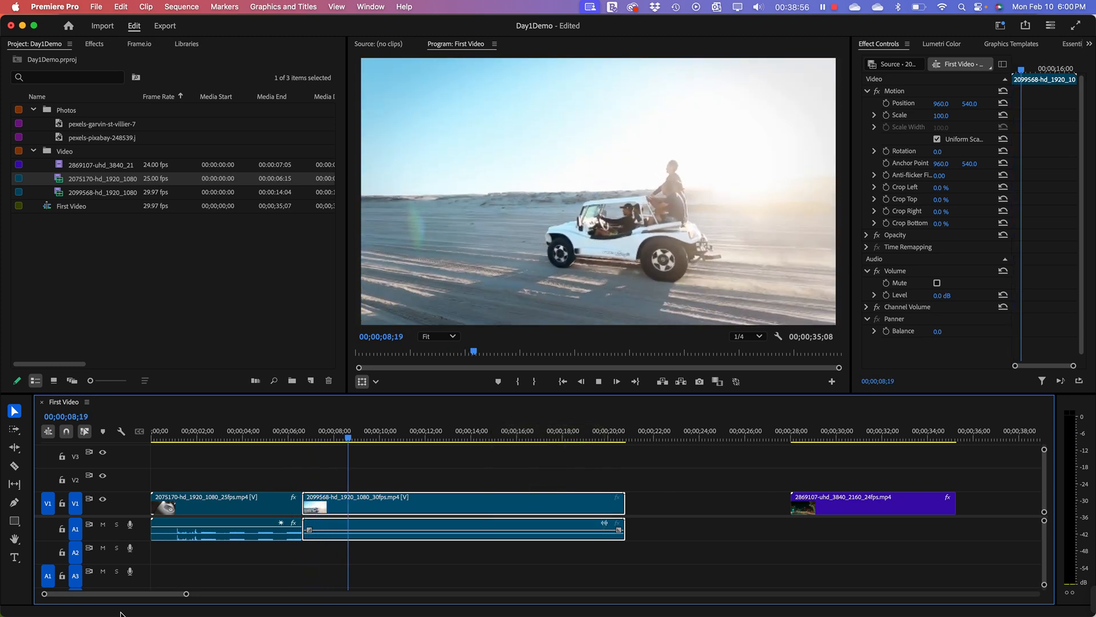
key(space)
mouse_move(286, 439)
mouse_down()
mouse_move(167, 457)
mouse_move(304, 457)
mouse_move(291, 456)
mouse_up()
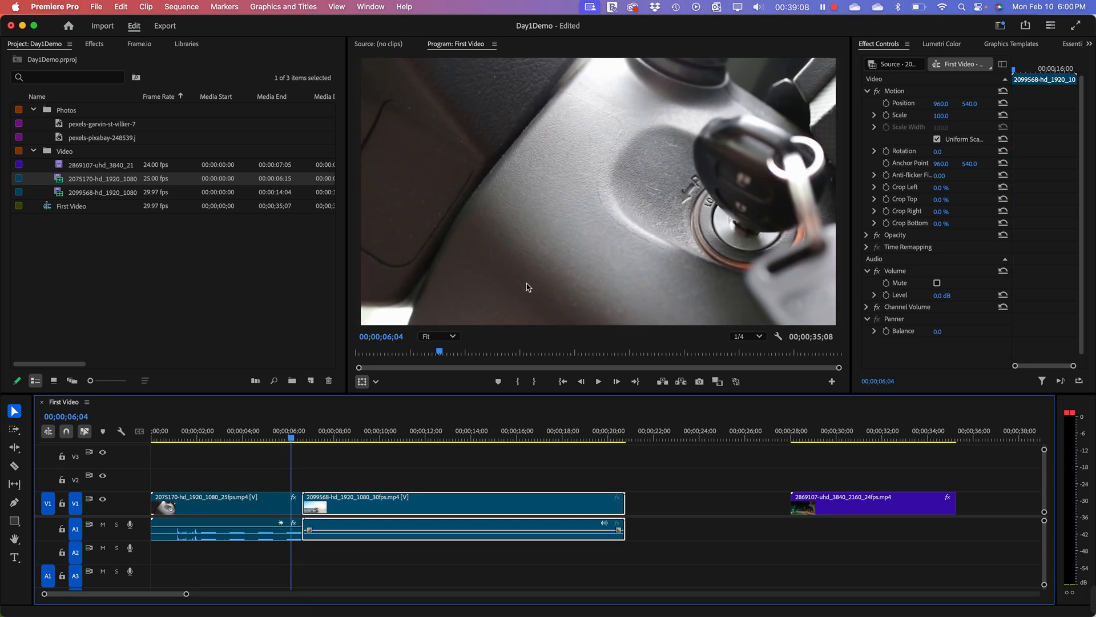
Step: Trim the start of the 2075170 key clip, with its linked audio, to 00;00;00;28
drag(291, 434, 383, 434)
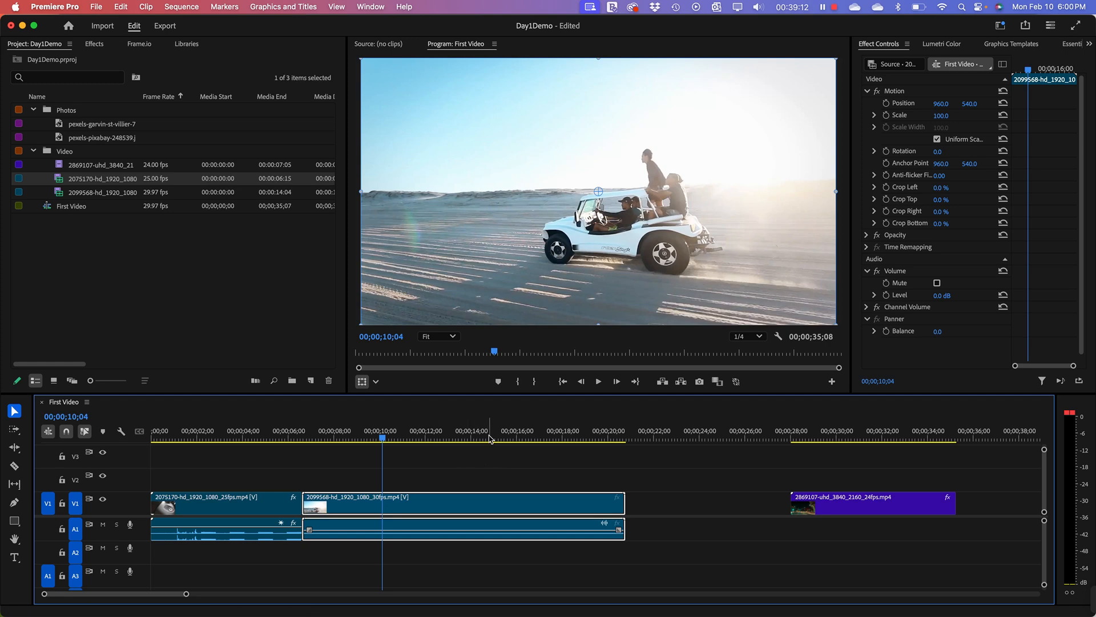
scroll(367, 439, right, 1)
drag(367, 440, 206, 488)
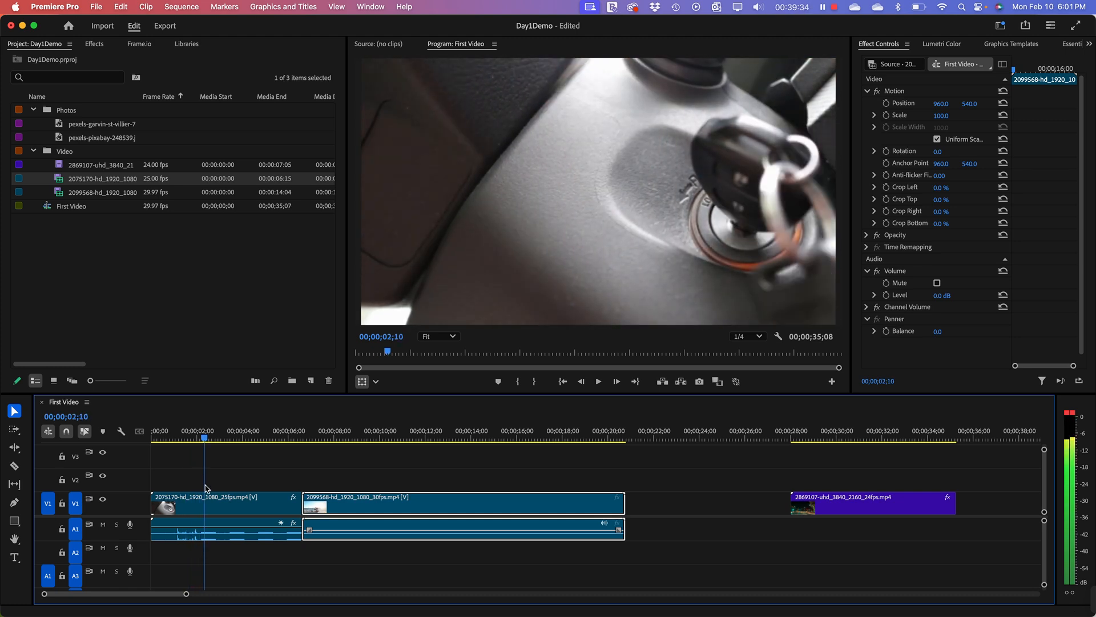
drag(206, 489, 172, 487)
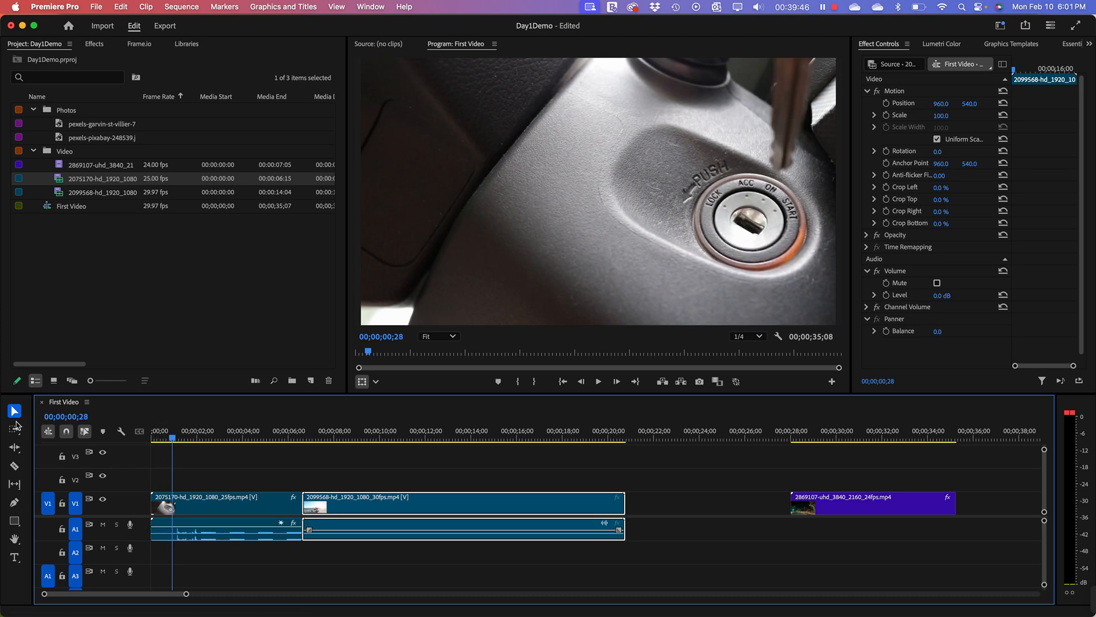
click(14, 412)
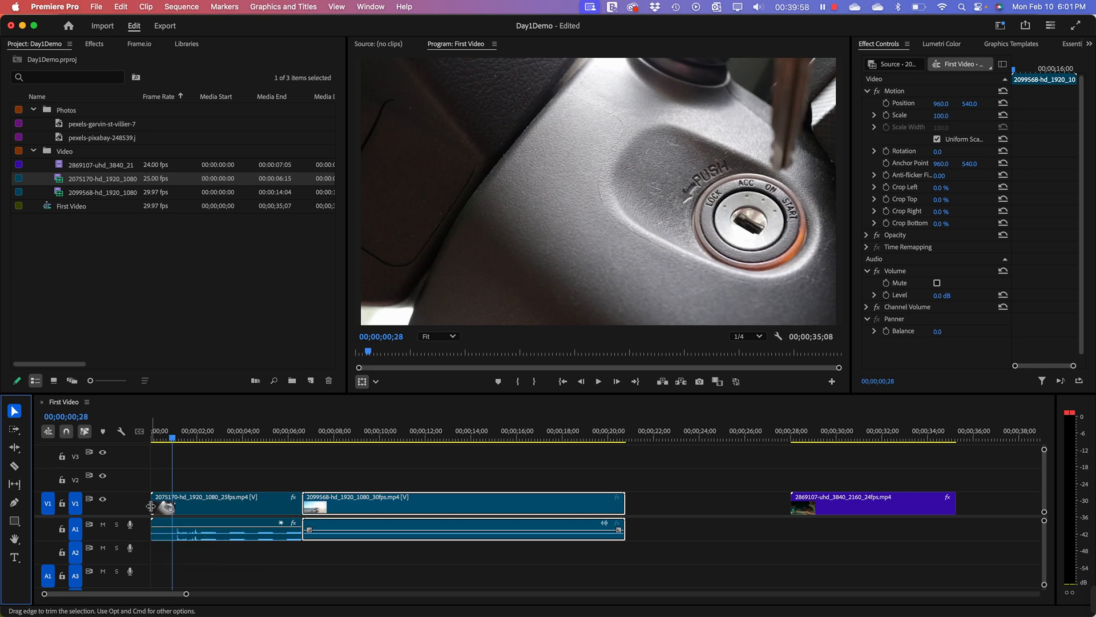
drag(154, 505, 173, 508)
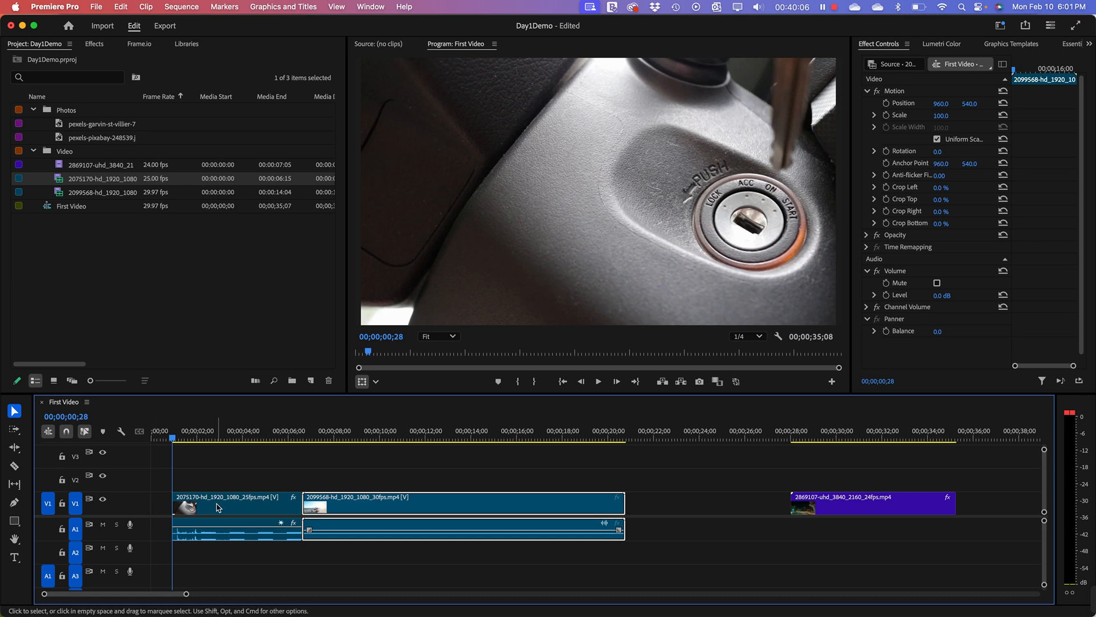
Step: Scrub over the gap before the key clip, try closing it by deleting the empty space, and undo that deletion
drag(160, 438, 184, 441)
drag(173, 441, 165, 440)
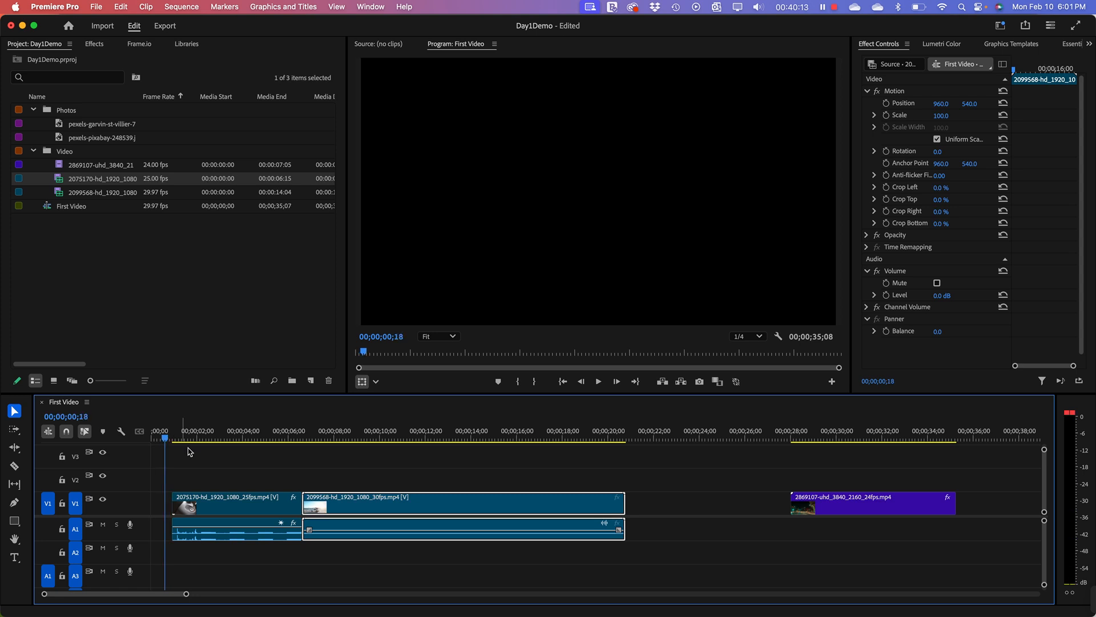
click(240, 500)
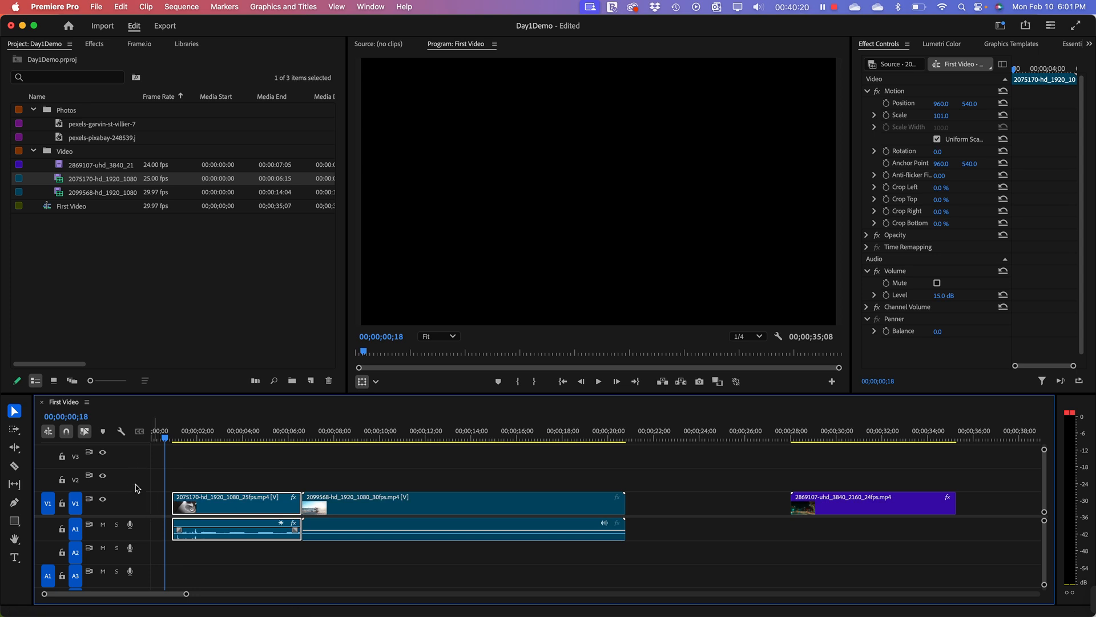
click(158, 507)
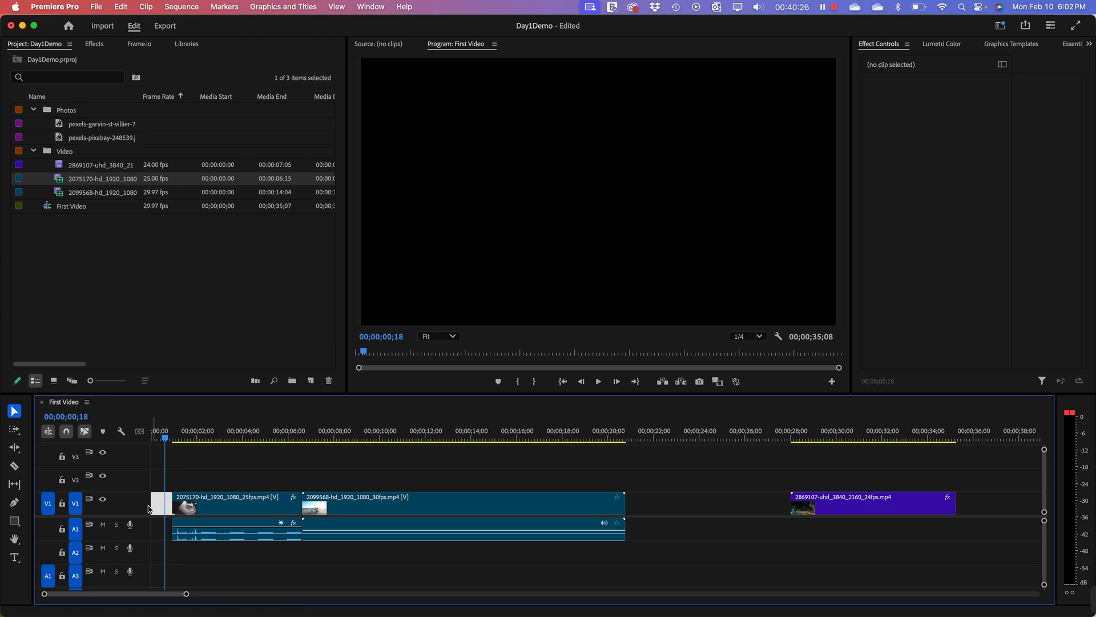
key(Delete)
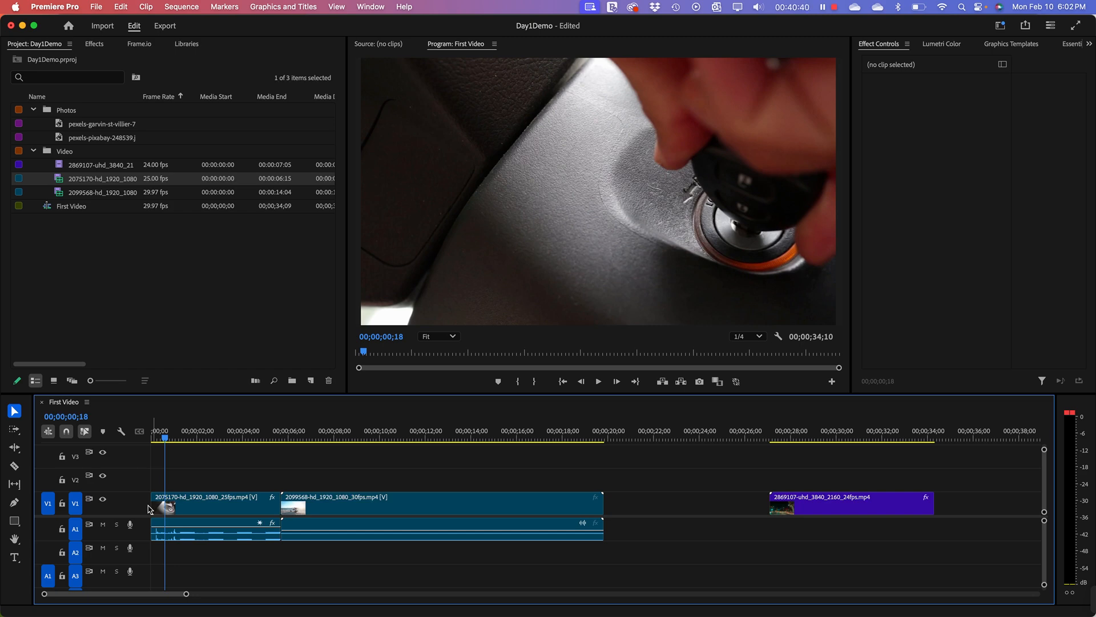
key(super+z)
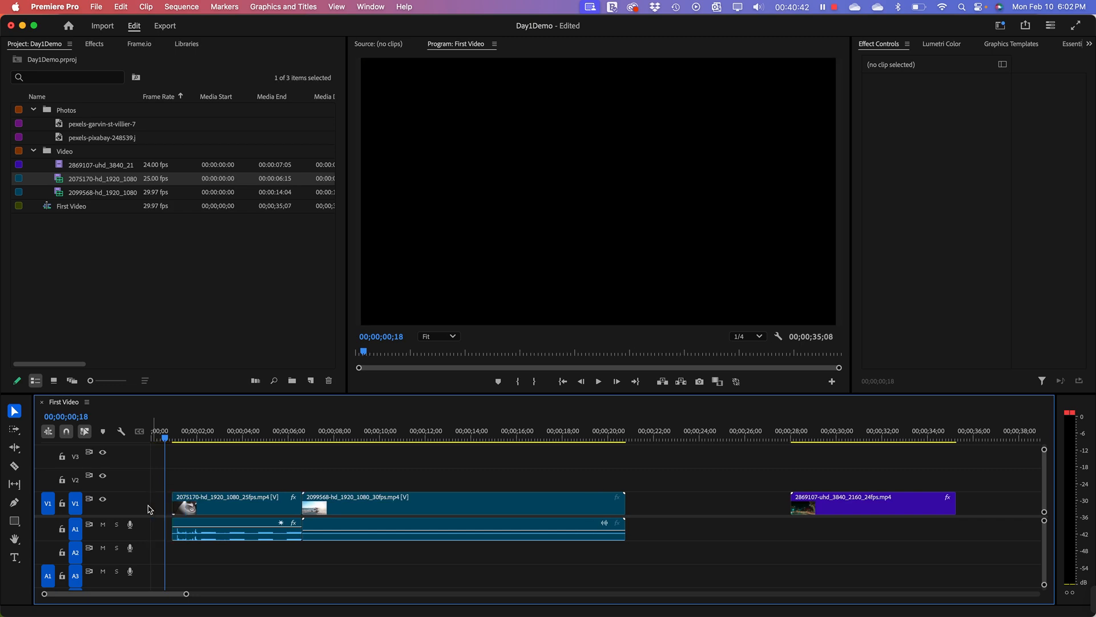
Step: Try moving the key clip to the start of the sequence at 00;00;00;00, and undo the move
drag(165, 439, 152, 444)
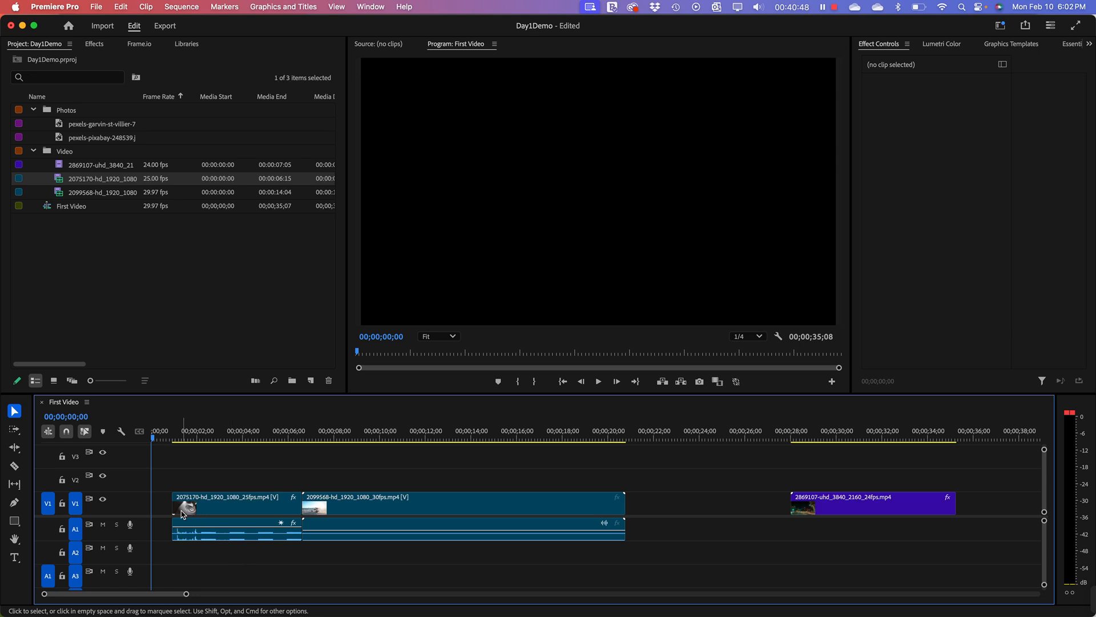
click(224, 514)
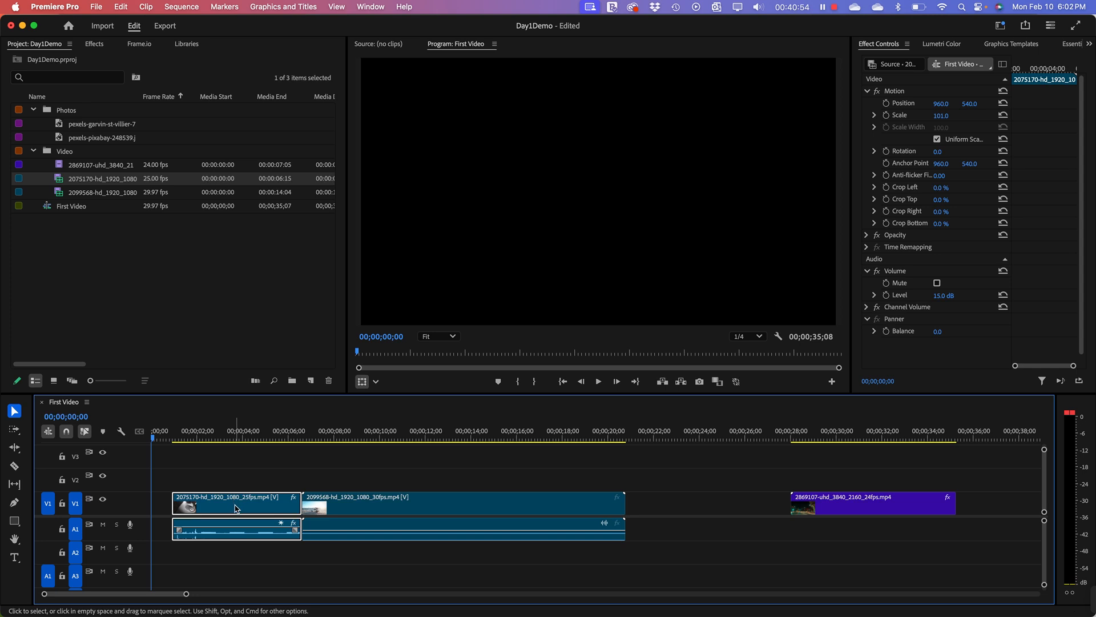
drag(236, 508, 213, 509)
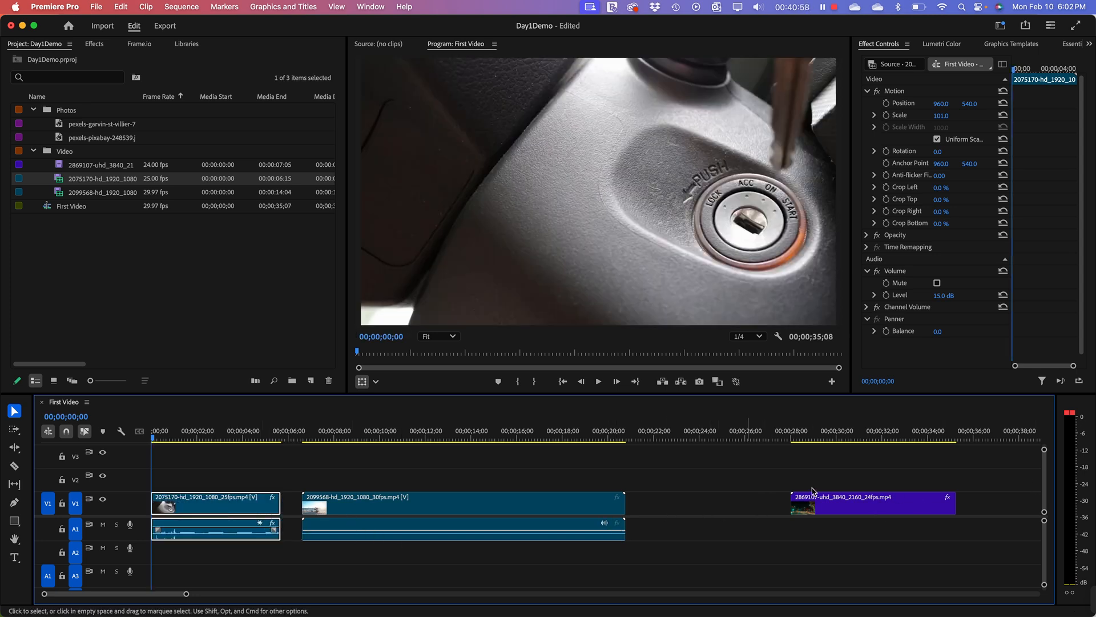
key(super+z)
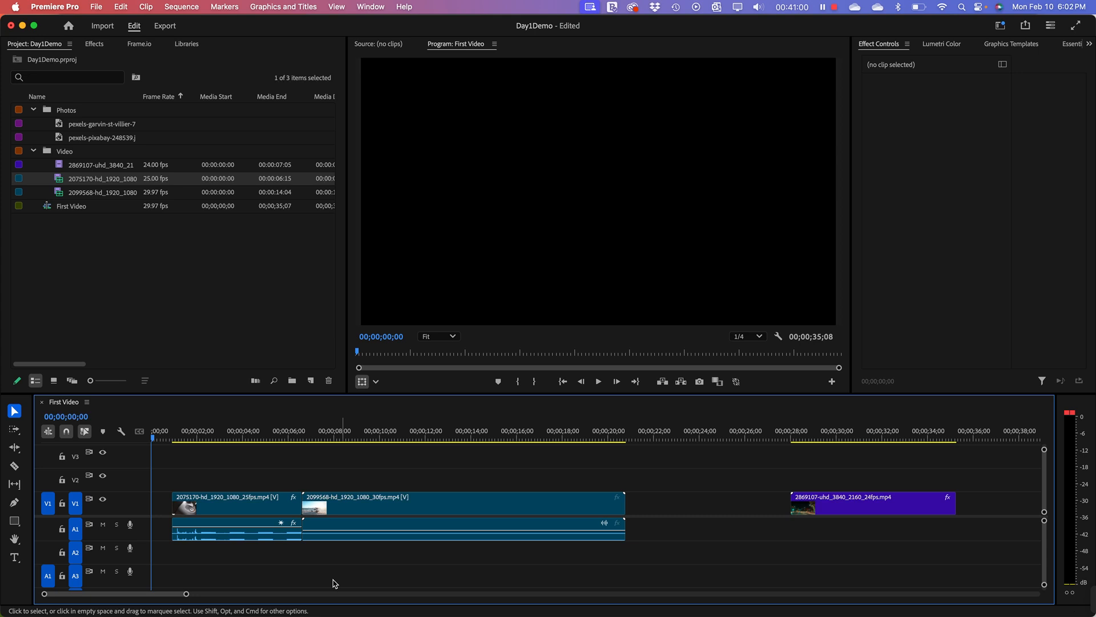
Step: Delete the empty gap before the key clip so that all clips shift to the start of the sequence
click(162, 504)
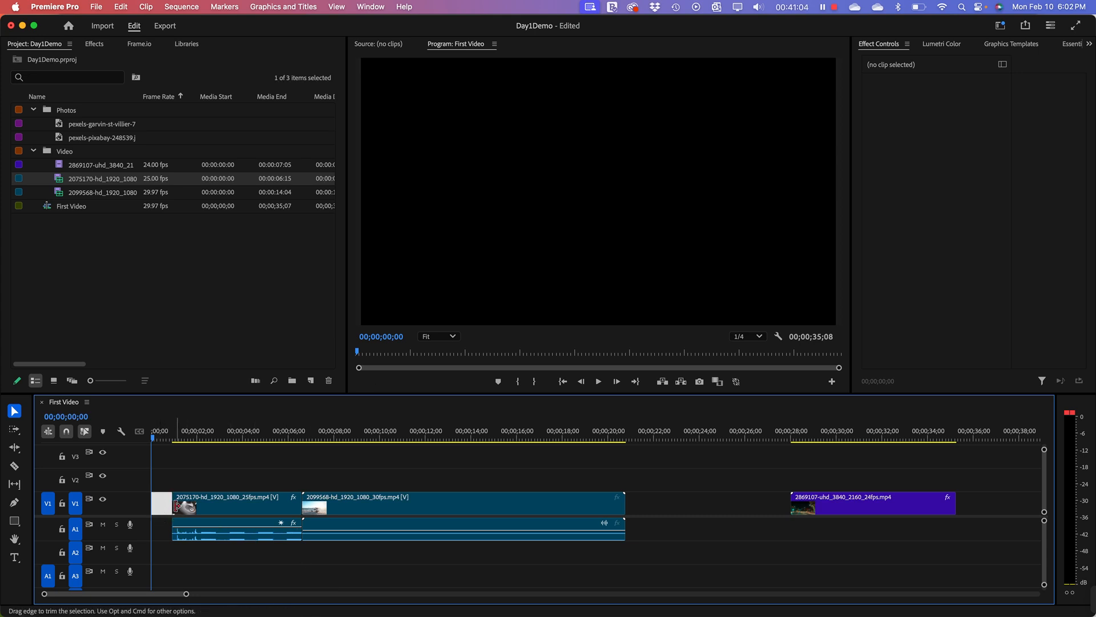
drag(176, 505, 177, 506)
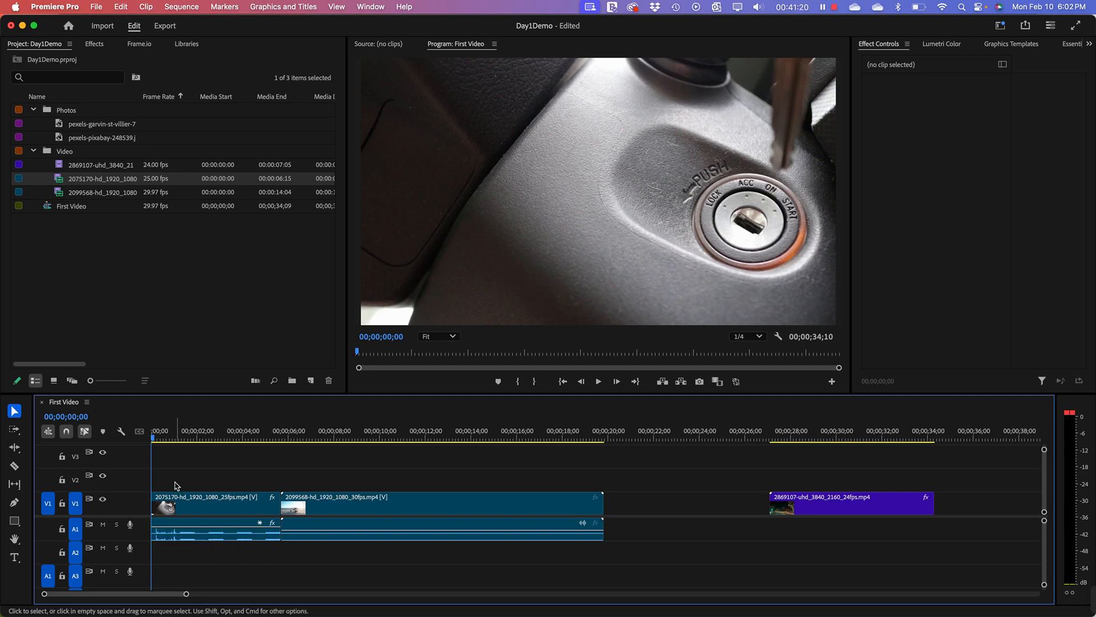
Step: Scrub the trimmed key clip from its start to about 1 second and play it briefly to check picture and sound
click(211, 510)
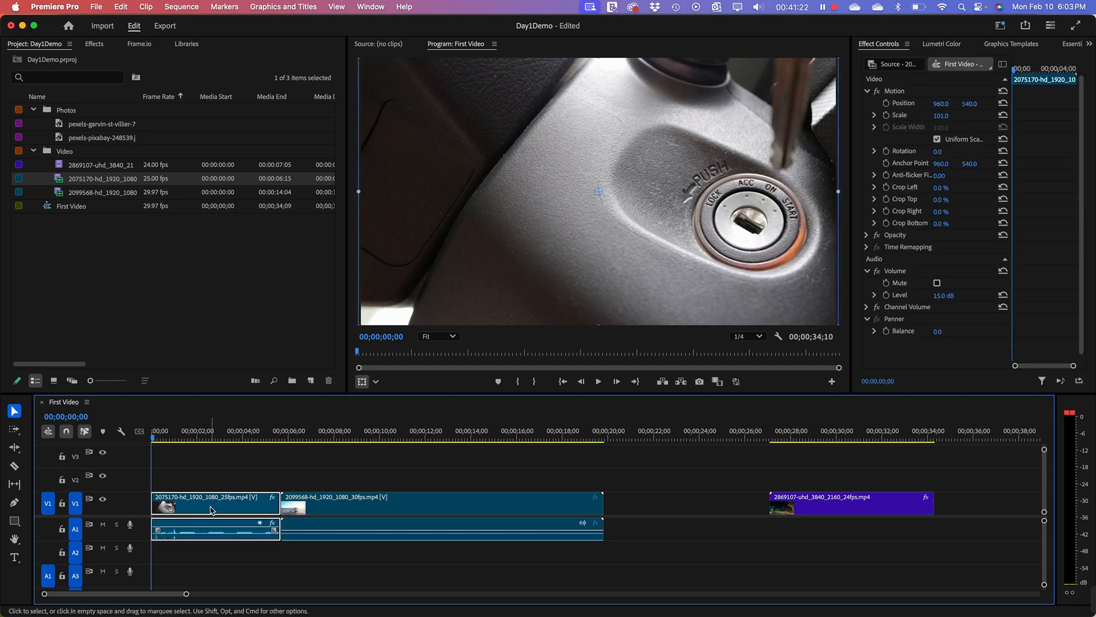
drag(153, 441, 175, 457)
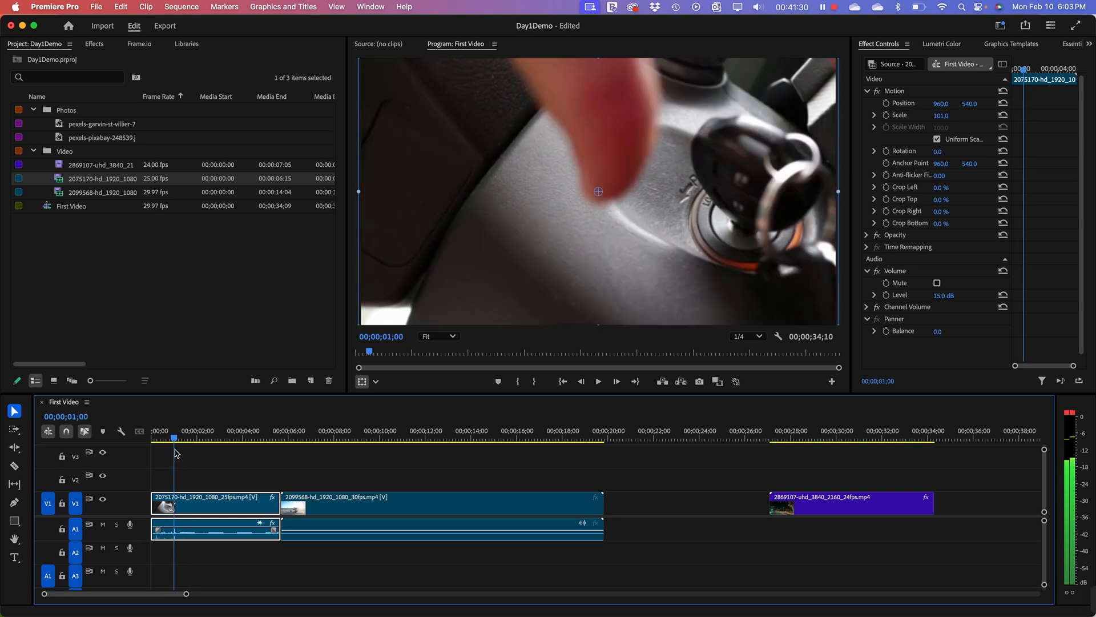
key(space)
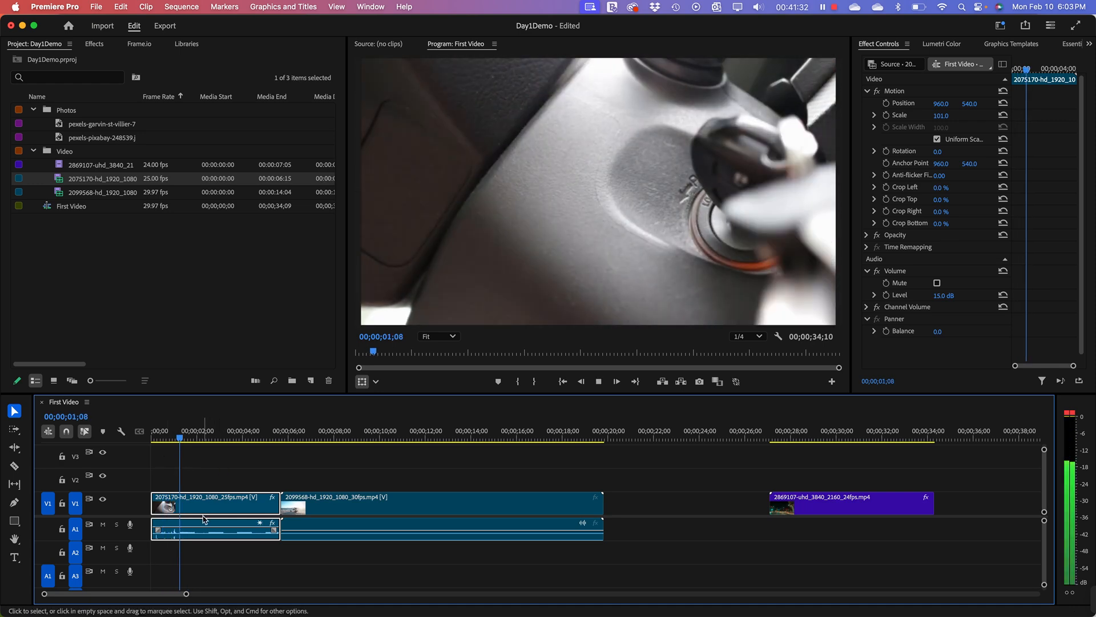
key(space)
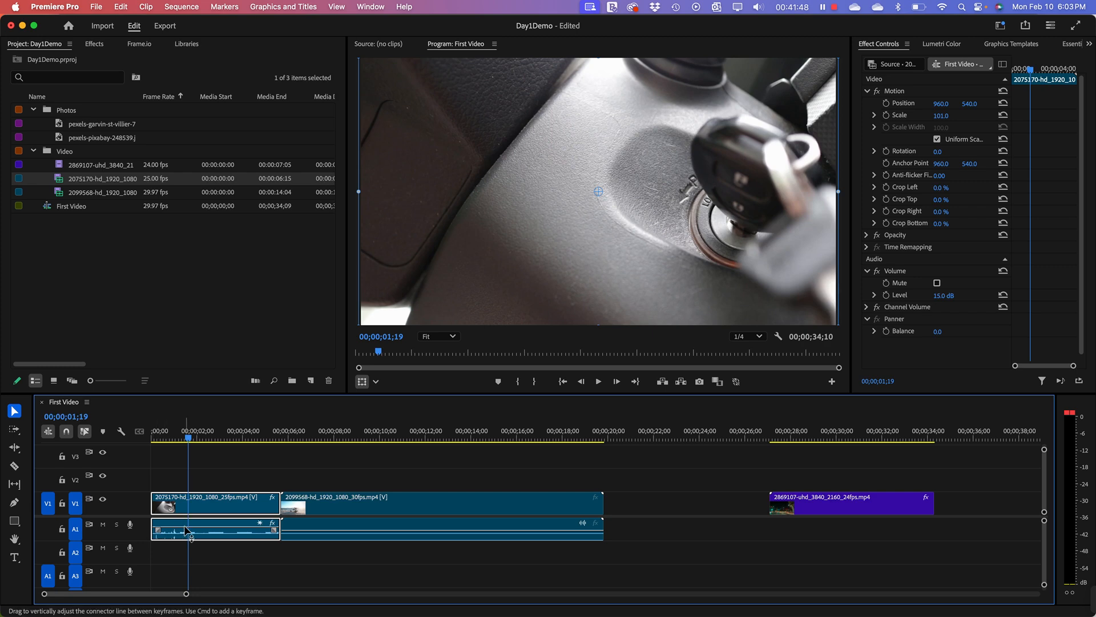
Step: Mute audio track A1, play the sequence from its start, and stop at 00;00;02;26
click(103, 527)
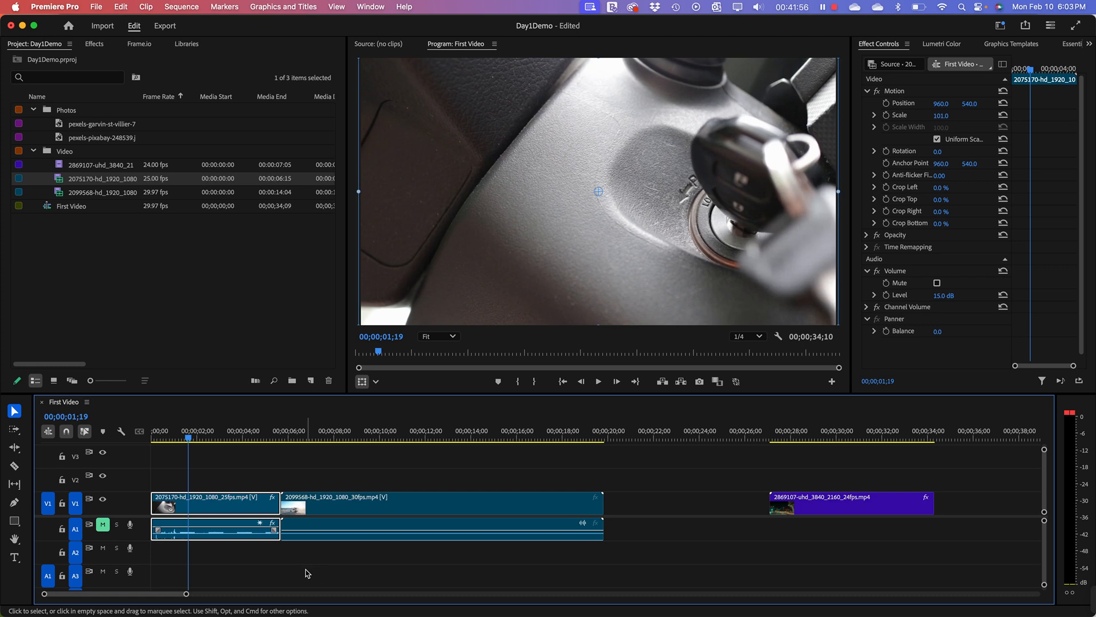
click(191, 438)
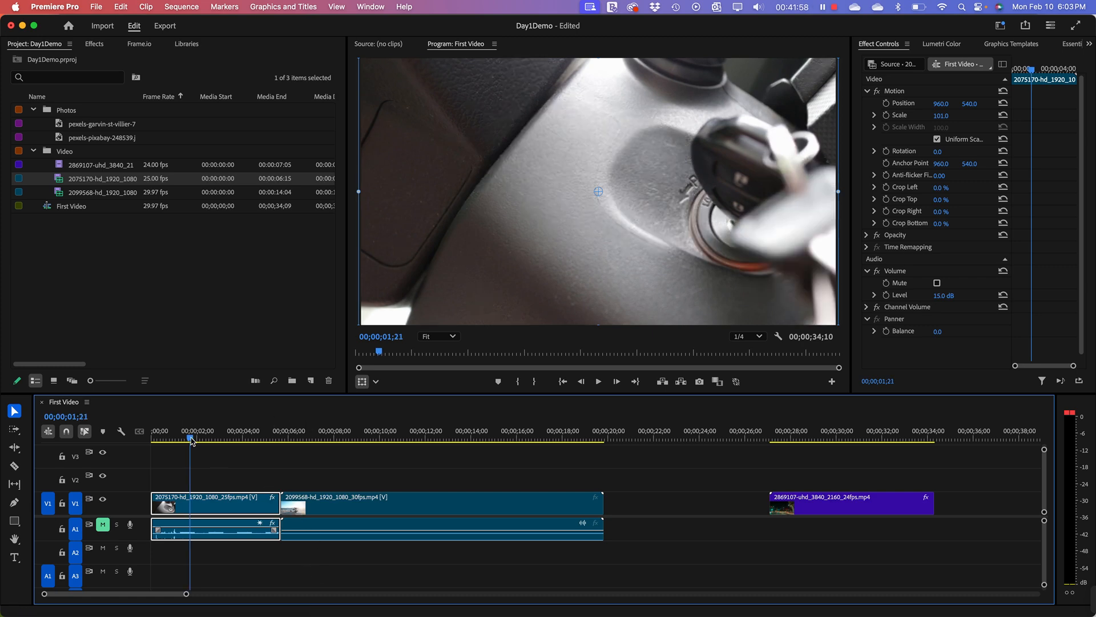
drag(190, 438, 116, 442)
key(space)
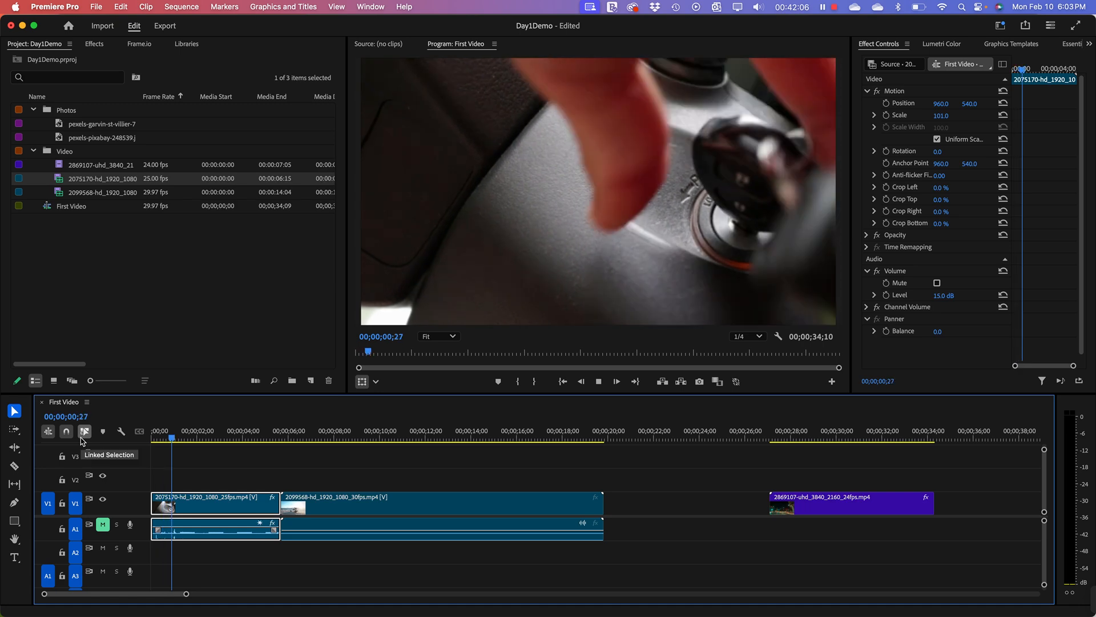
key(space)
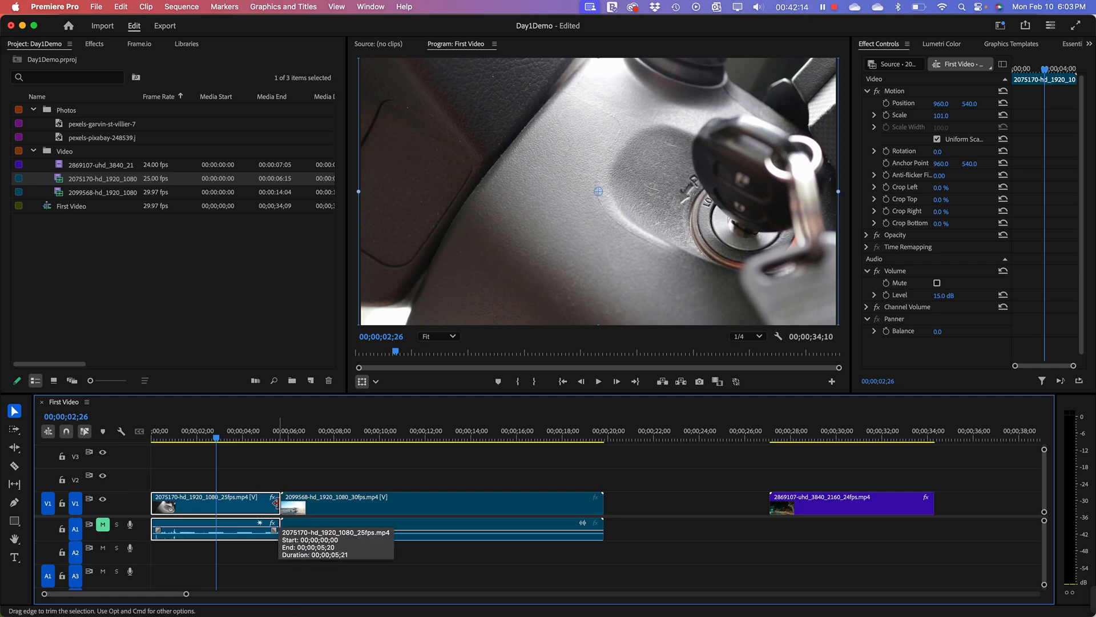
Step: Try shortening the key clip by trimming its end, and undo the trim
drag(276, 503, 251, 503)
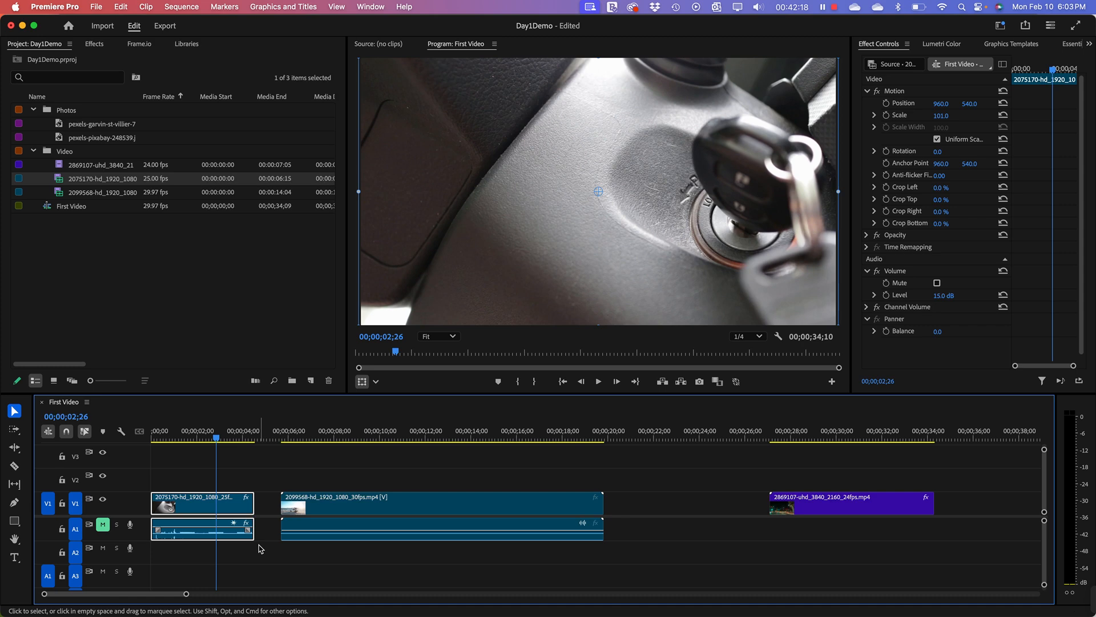
key(super+z)
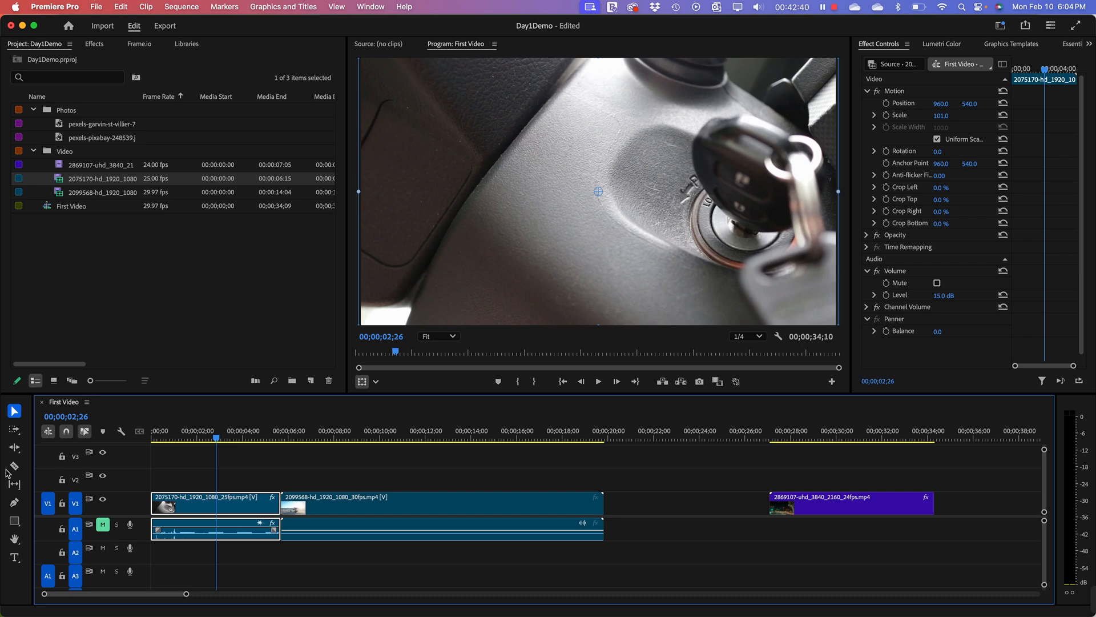
Step: Split the key clip and its audio at 00;00;02;26 with the Razor tool, and return to the Selection tool
click(14, 467)
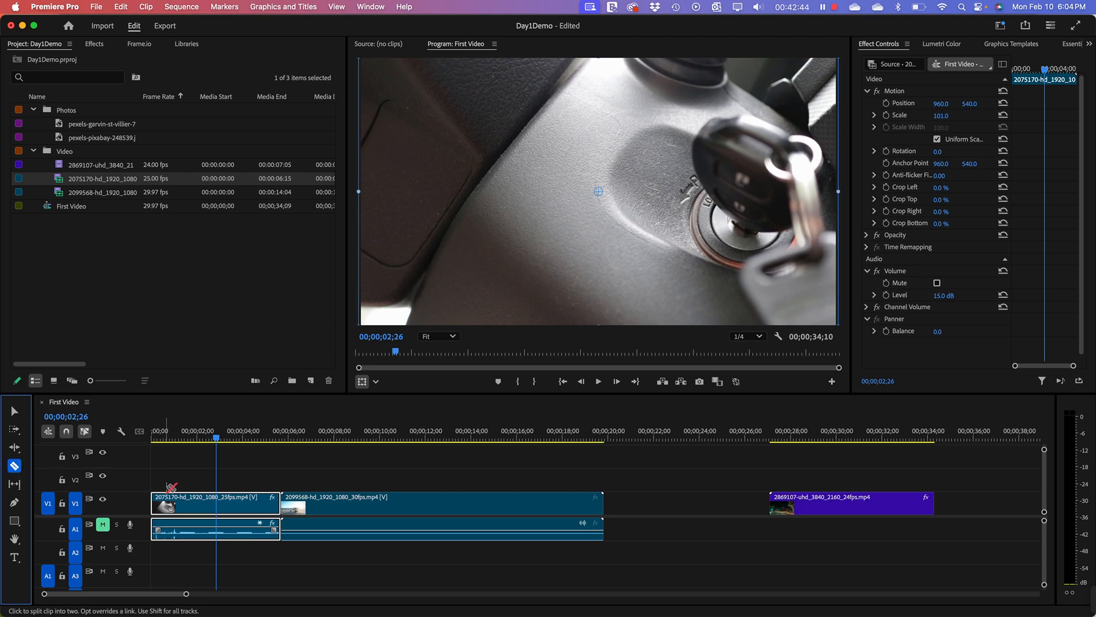
click(217, 502)
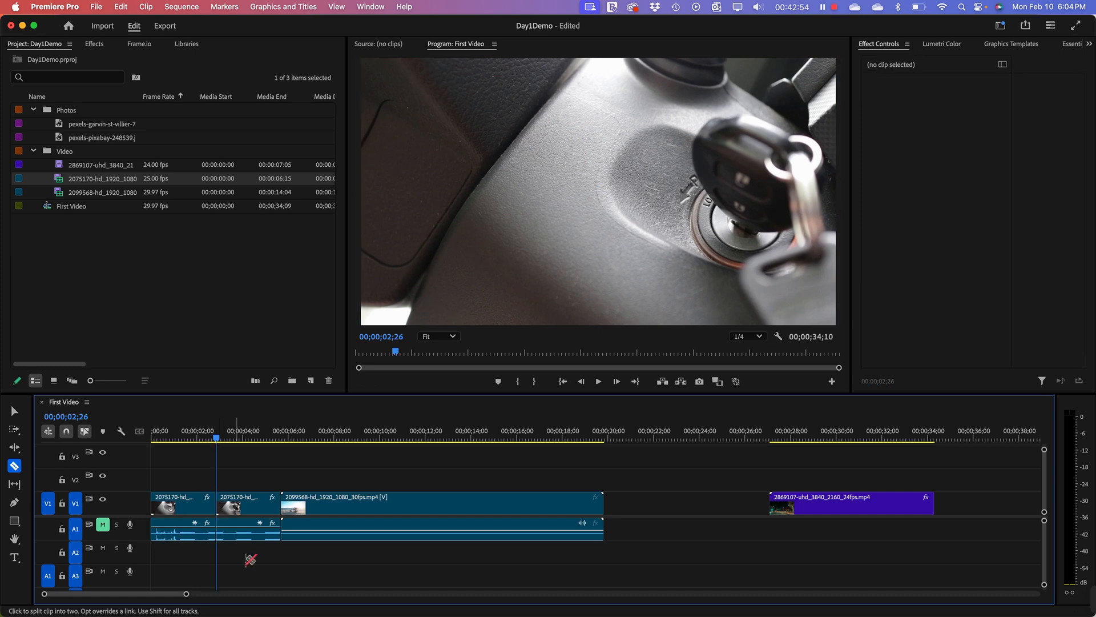
mouse_move(362, 611)
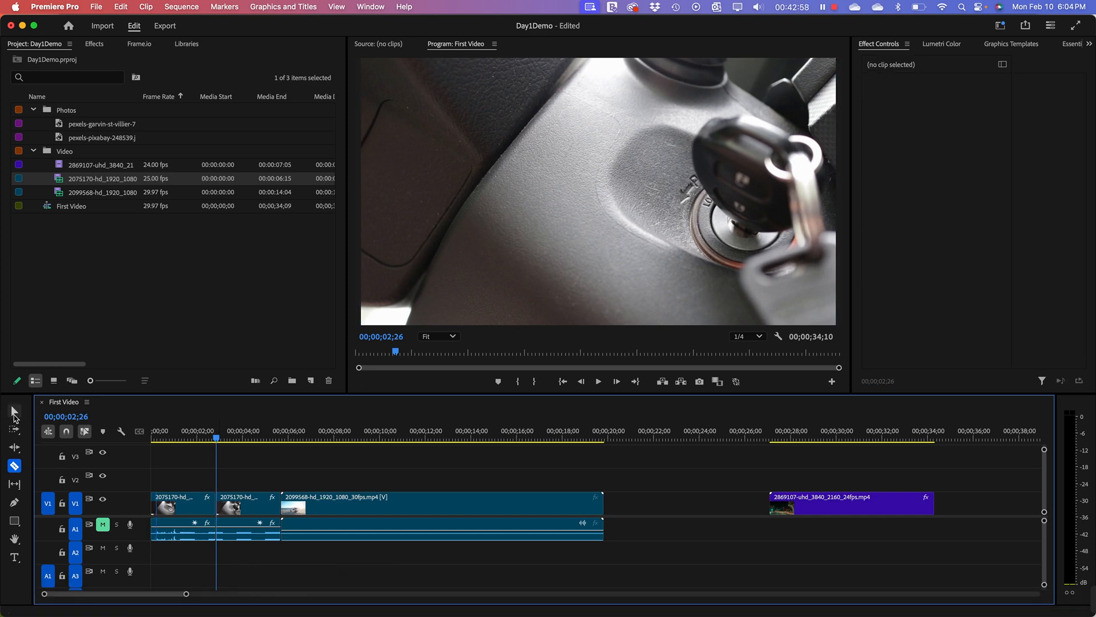
click(14, 411)
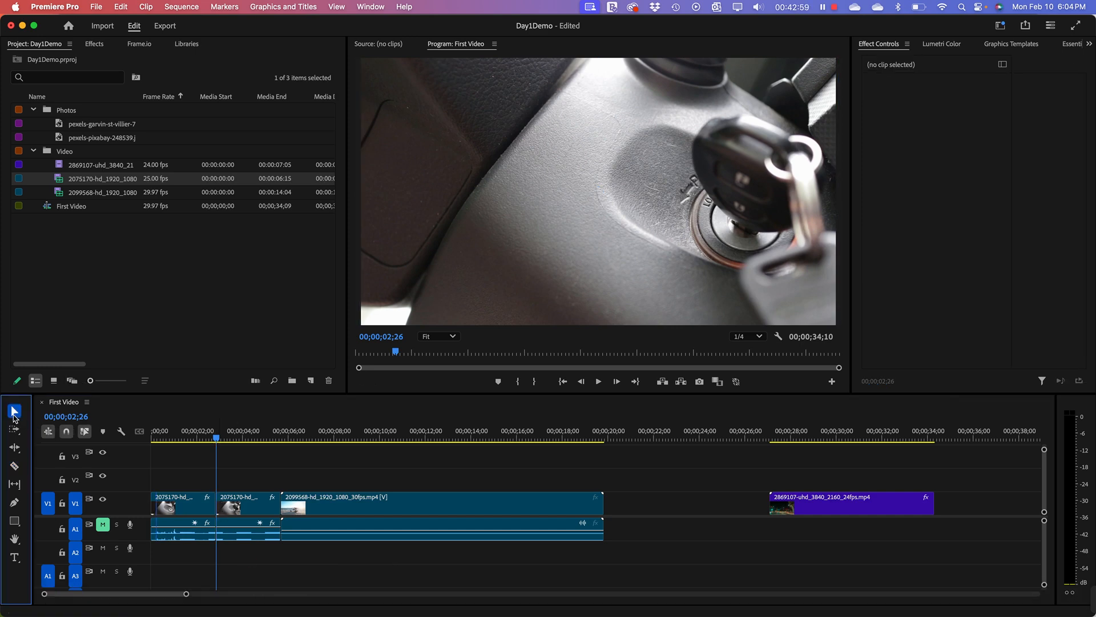
Step: Delete the second part of the split key clip, close the resulting gap, and return the playhead to the sequence start
click(243, 503)
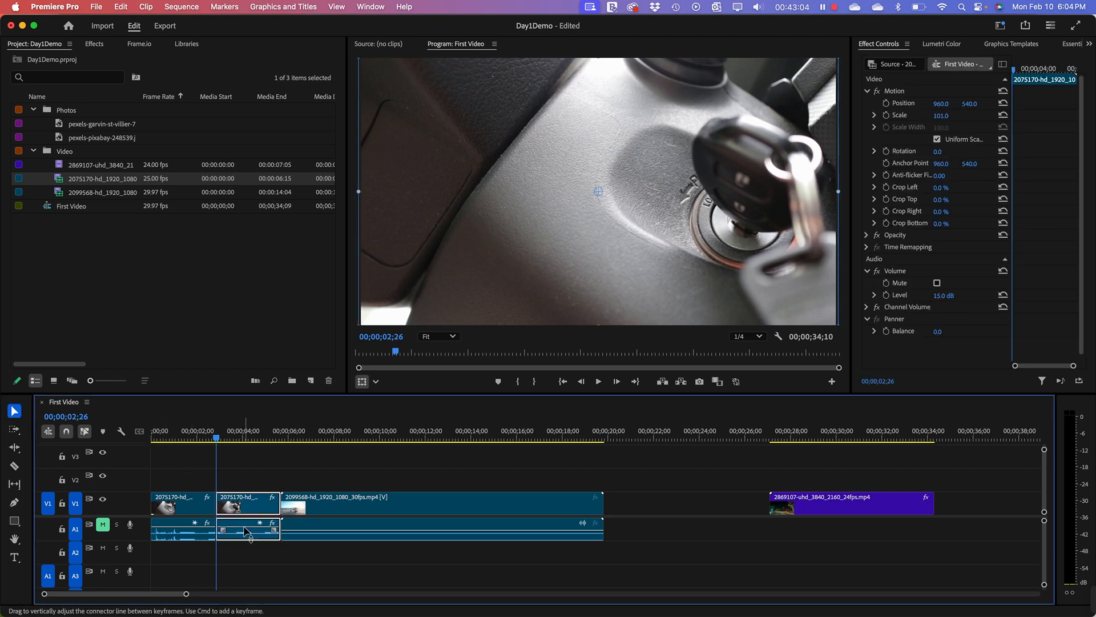
key(Delete)
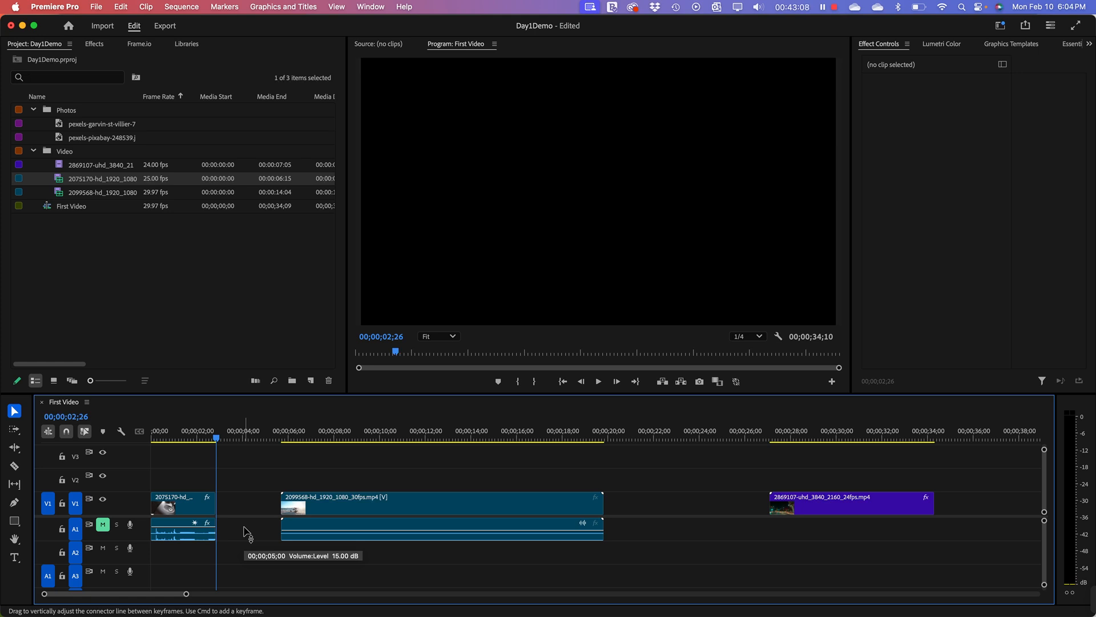
click(248, 504)
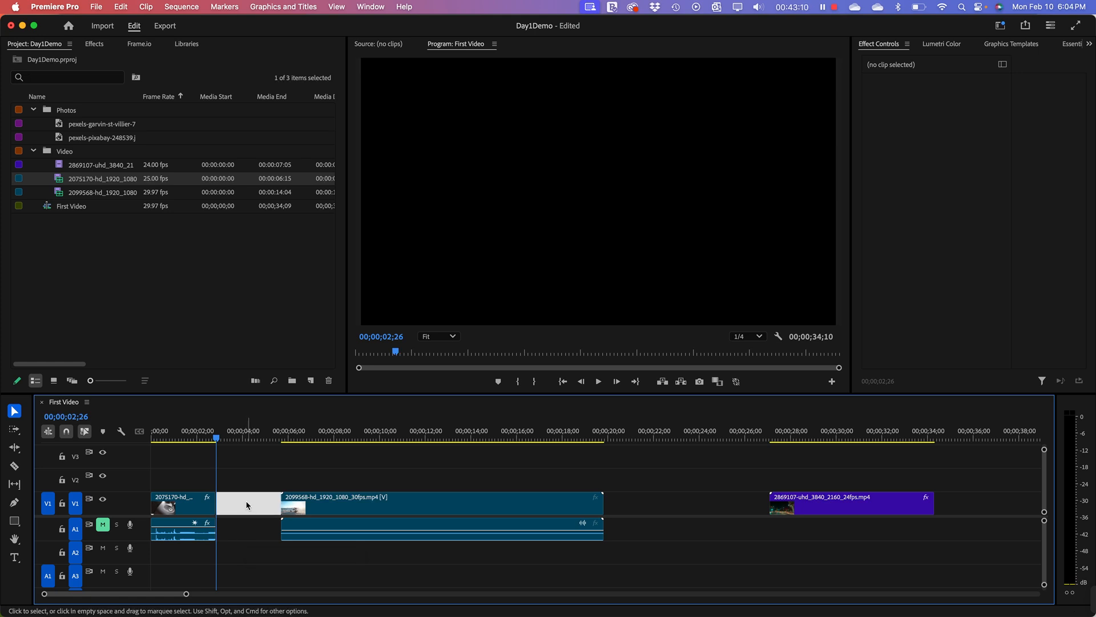
key(Delete)
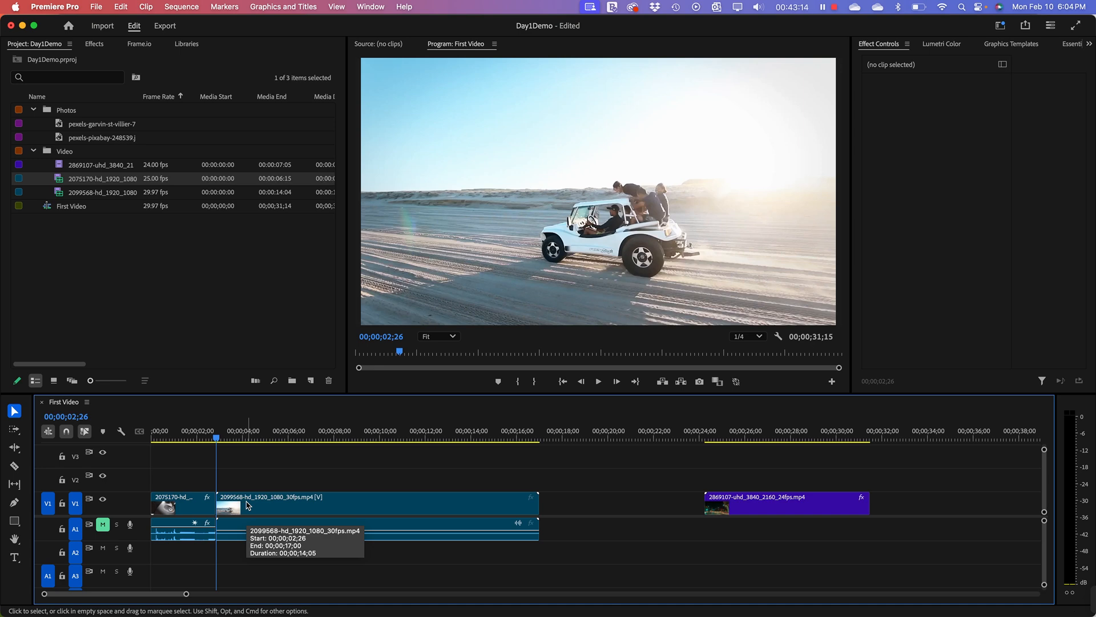
key(Home)
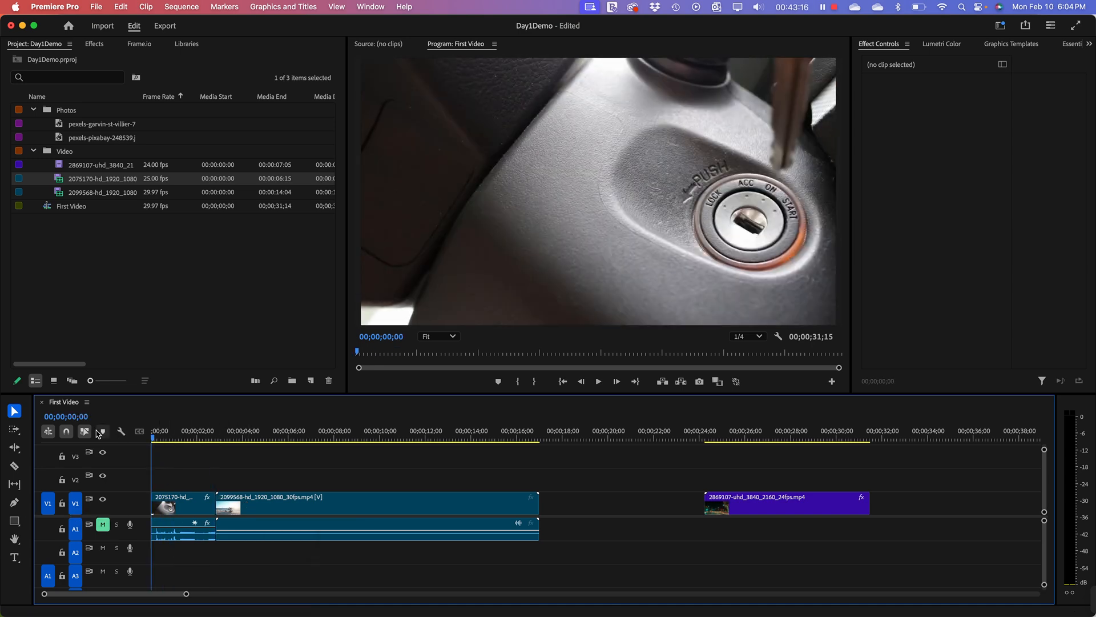
Step: Play the sequence from its start, stop inside the beach buggy clip, and scrub through that clip to 00;00;13;01
key(space)
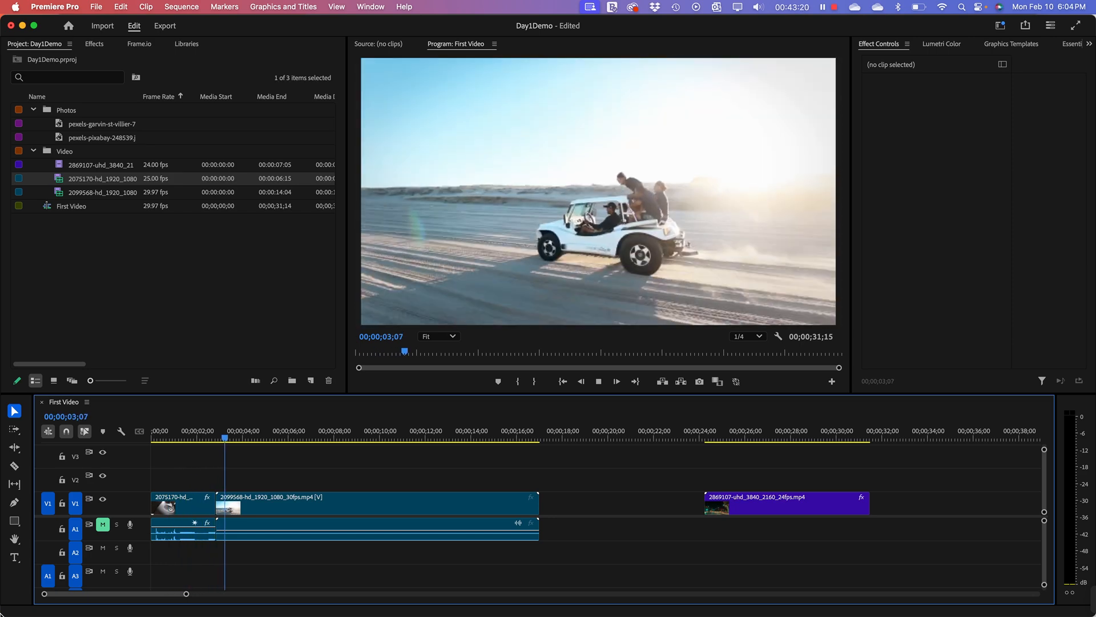
key(space)
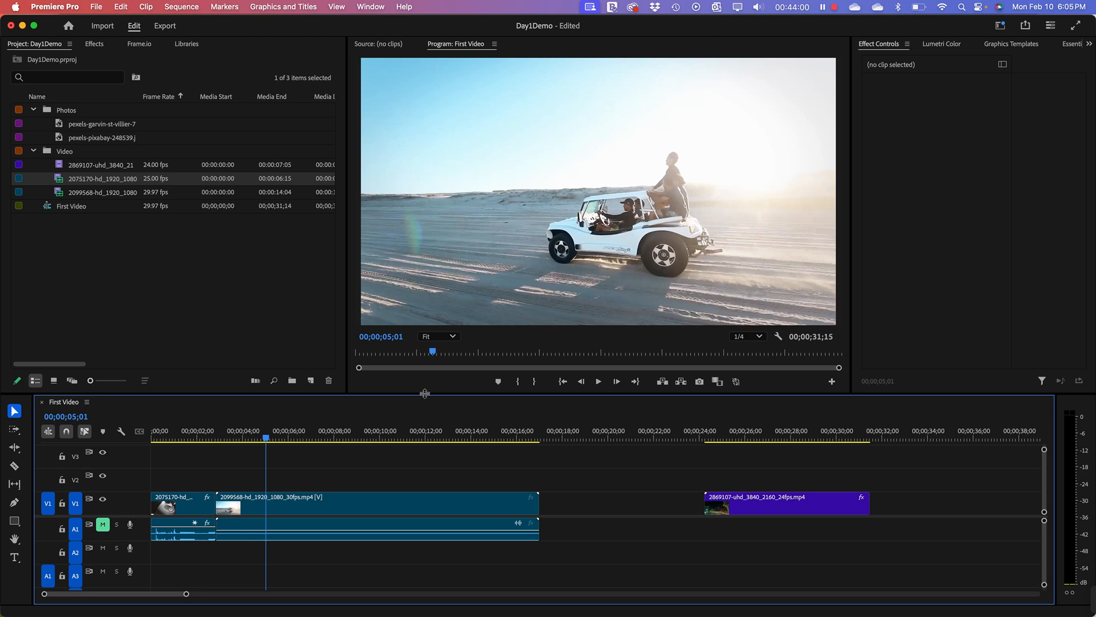
drag(425, 393, 424, 395)
click(233, 437)
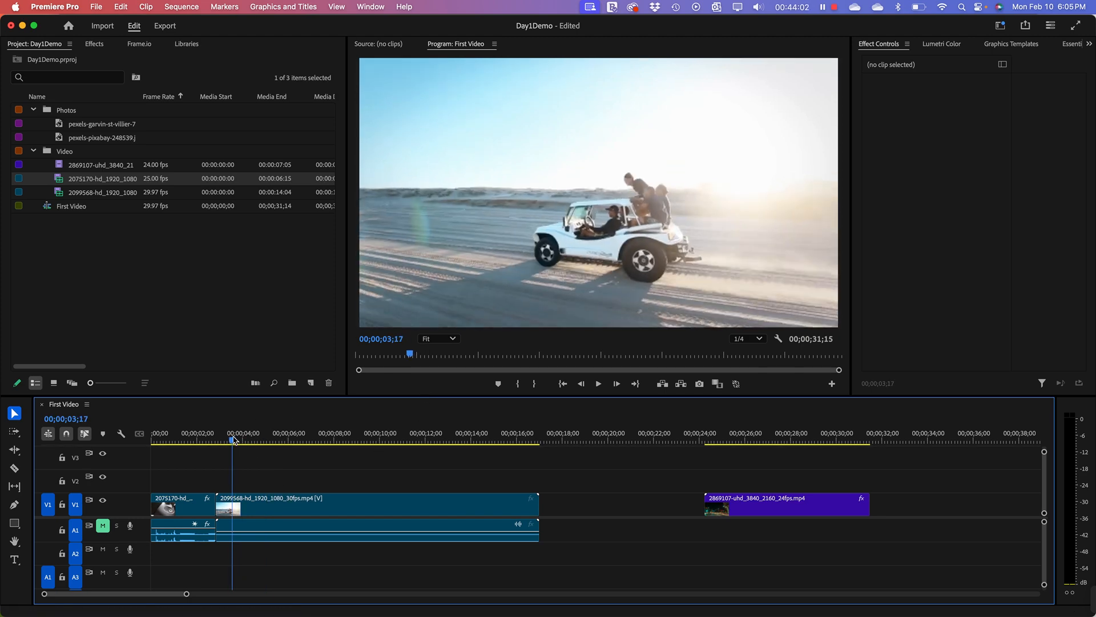
drag(233, 437, 451, 478)
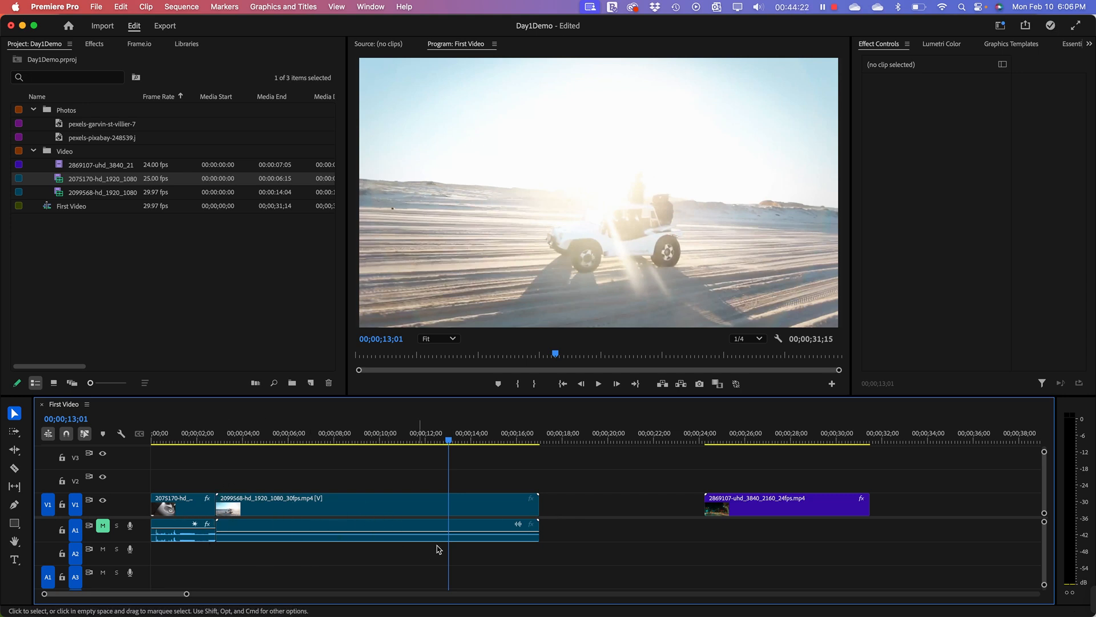
Step: Split the beach buggy clip and its audio at 00;00;11;06 with the Razor tool
mouse_move(339, 538)
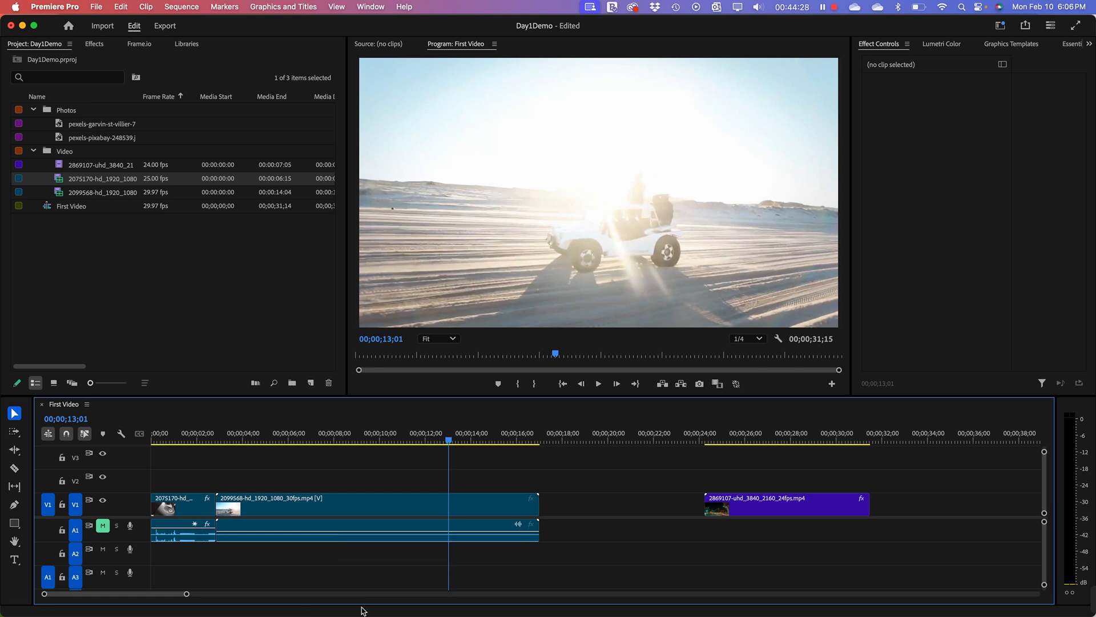
click(392, 514)
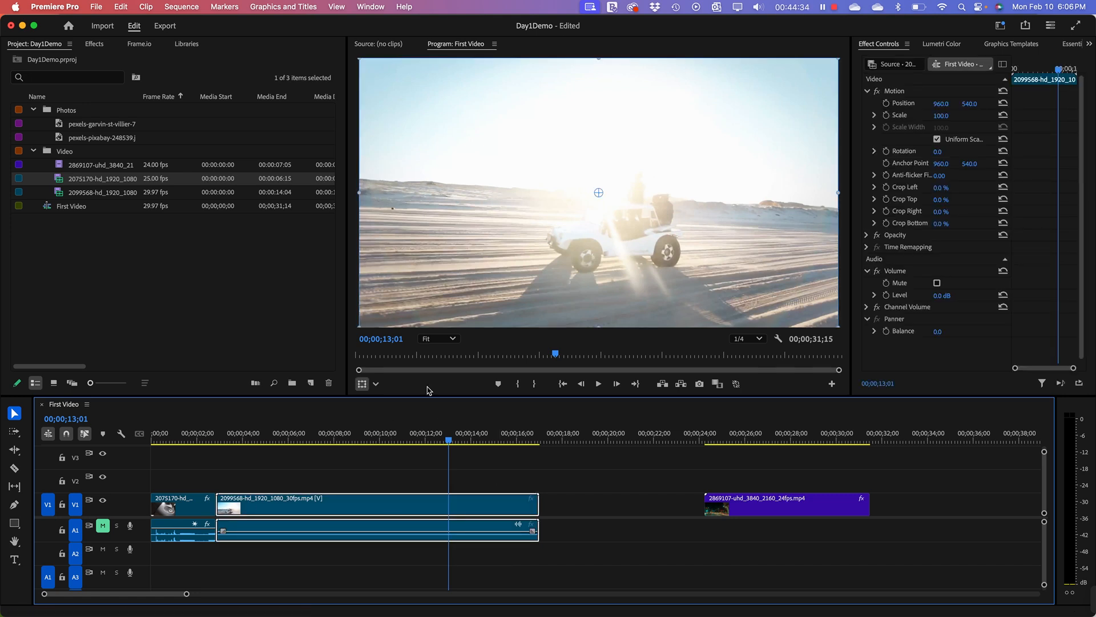
drag(227, 436, 409, 521)
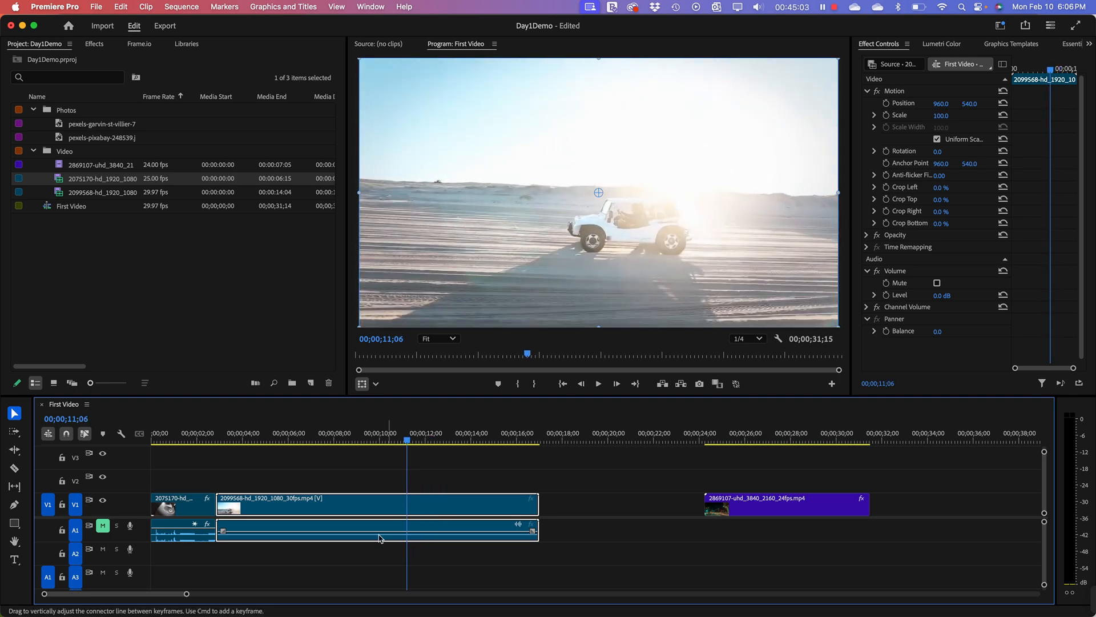
click(15, 469)
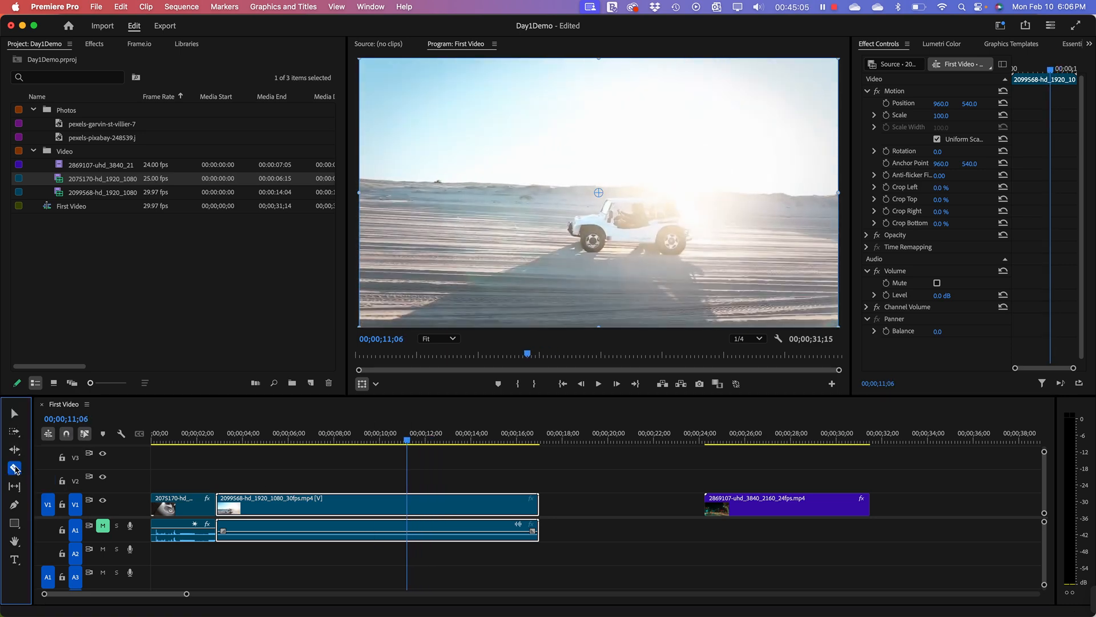
click(409, 507)
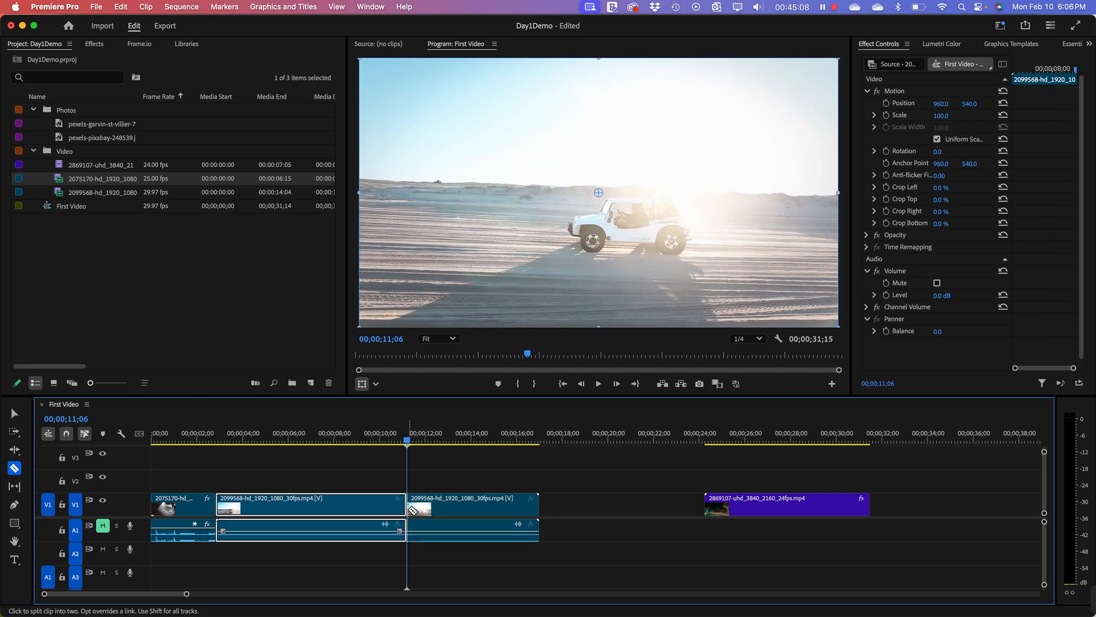
Step: Split the remaining part of the beach buggy clip at 00;00;15;20, and return to the Selection tool
drag(409, 442, 513, 449)
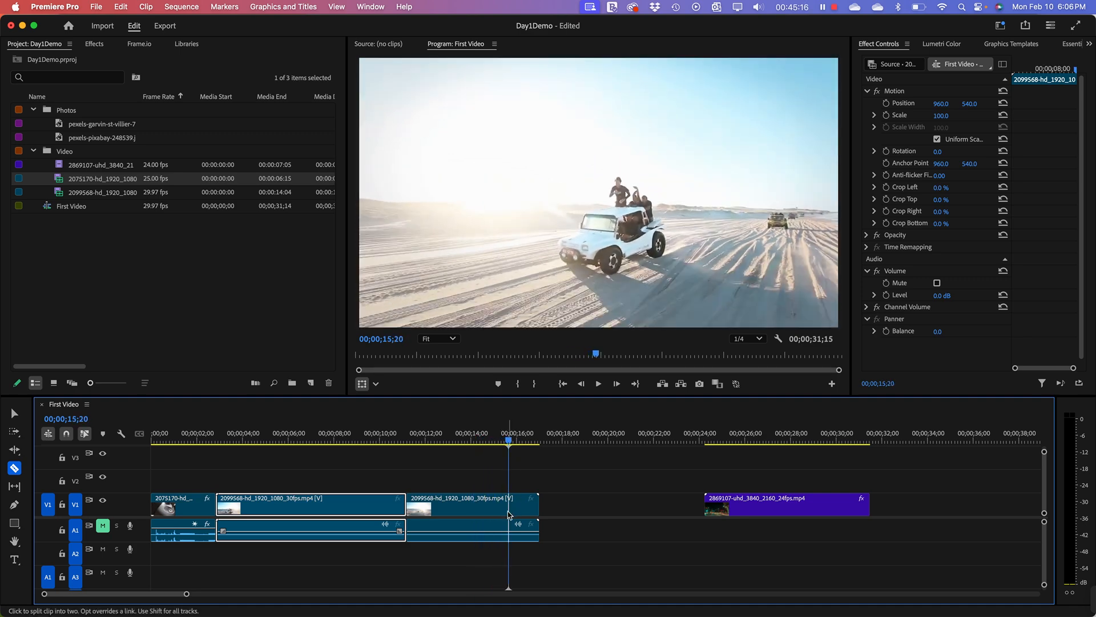
click(509, 514)
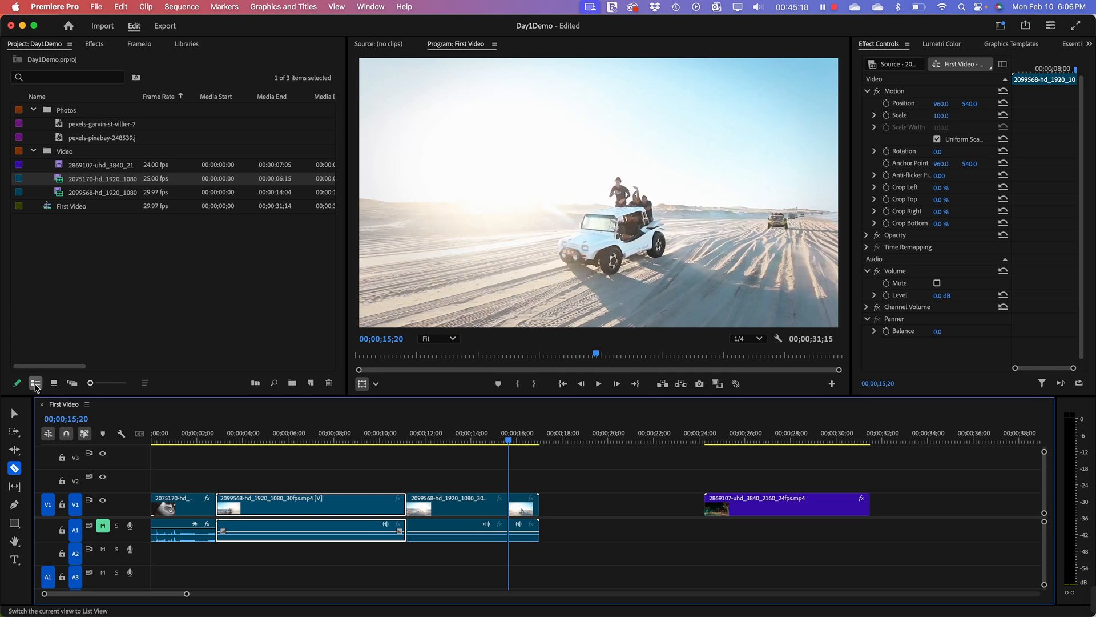
click(9, 413)
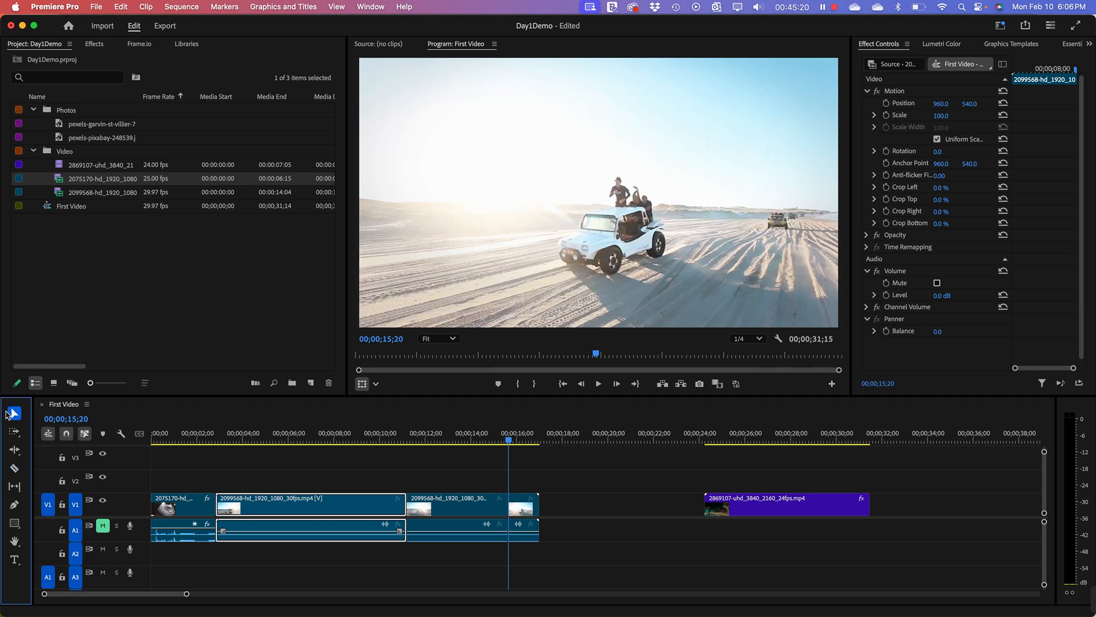
Step: Delete the last and first parts of the split beach buggy clip, and close the gap after the key clip
click(534, 505)
key(Delete)
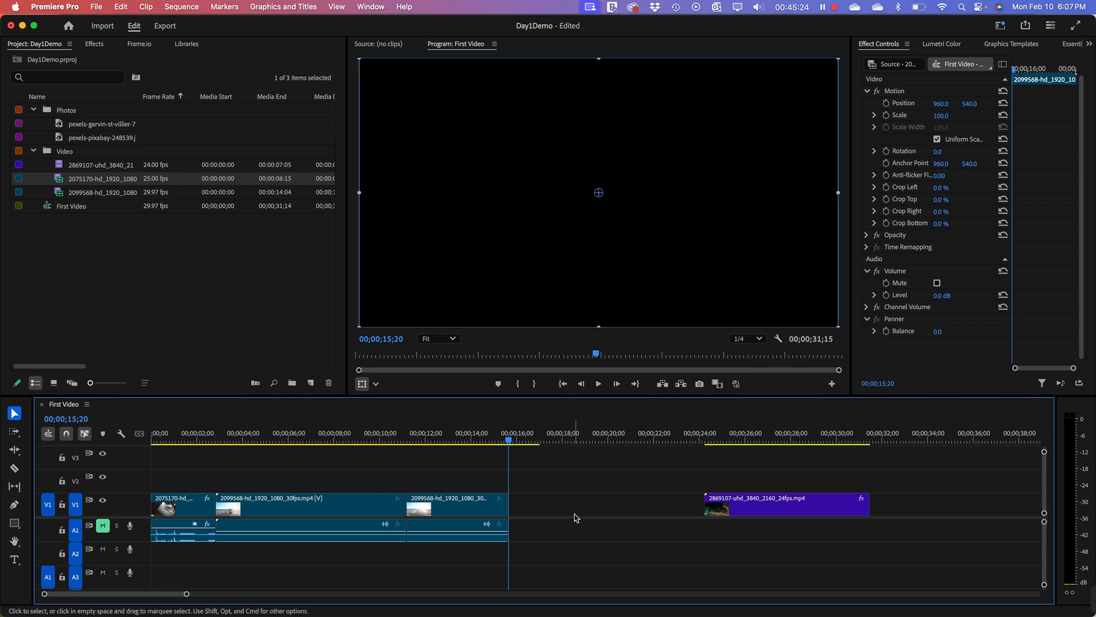
click(297, 510)
key(Delete)
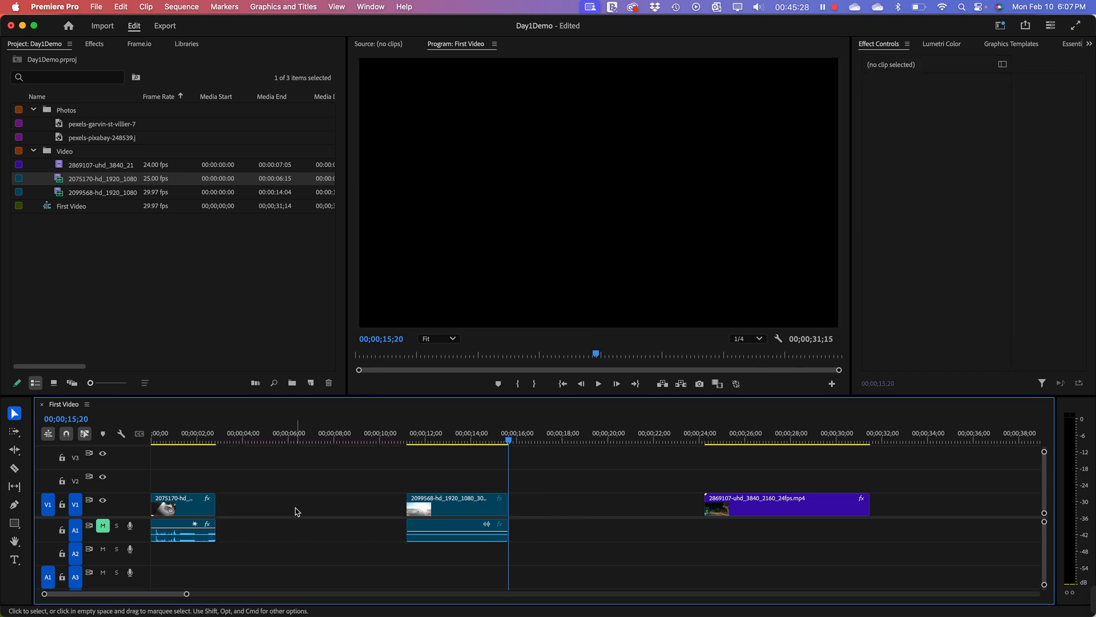
click(296, 511)
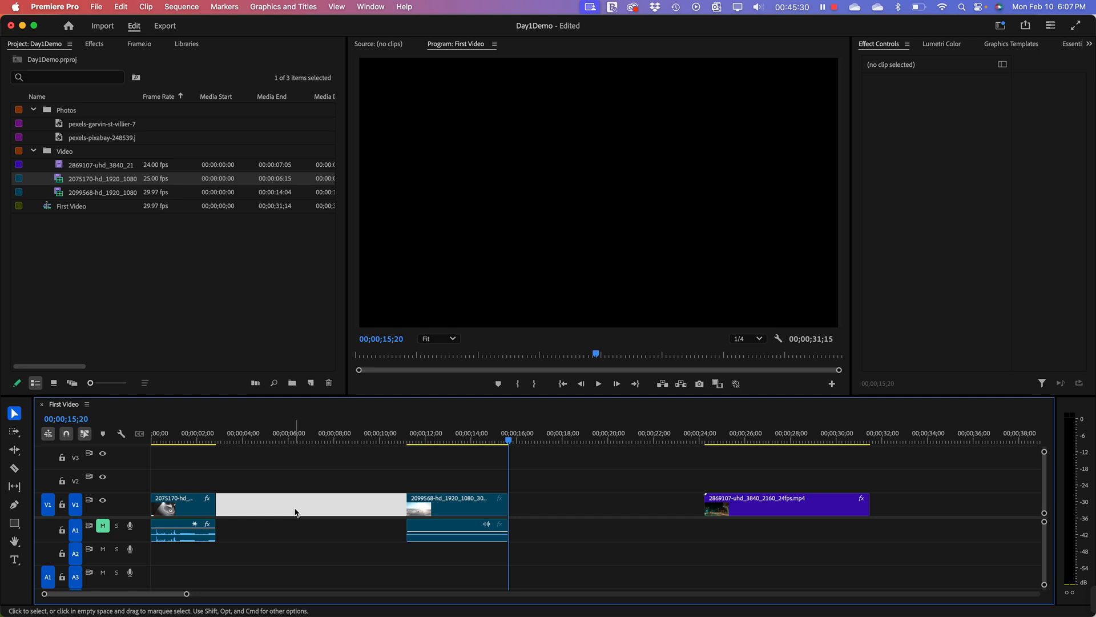
key(Delete)
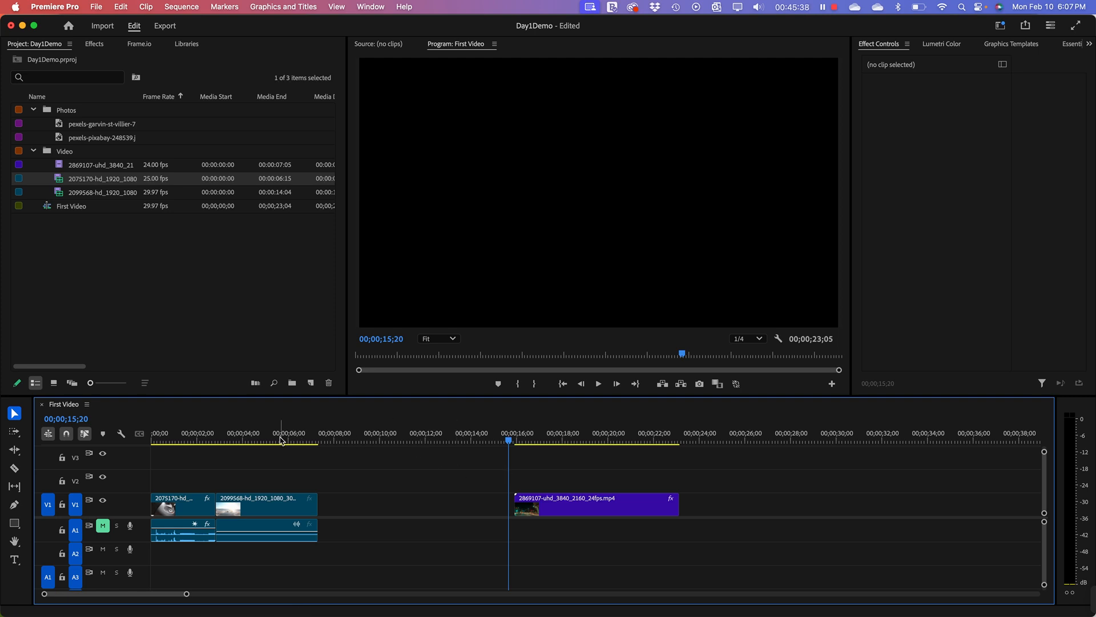
Step: Play the sequence from its start, and scrub to 00;00;17;28 in the night street clip to check it
drag(259, 439, 137, 440)
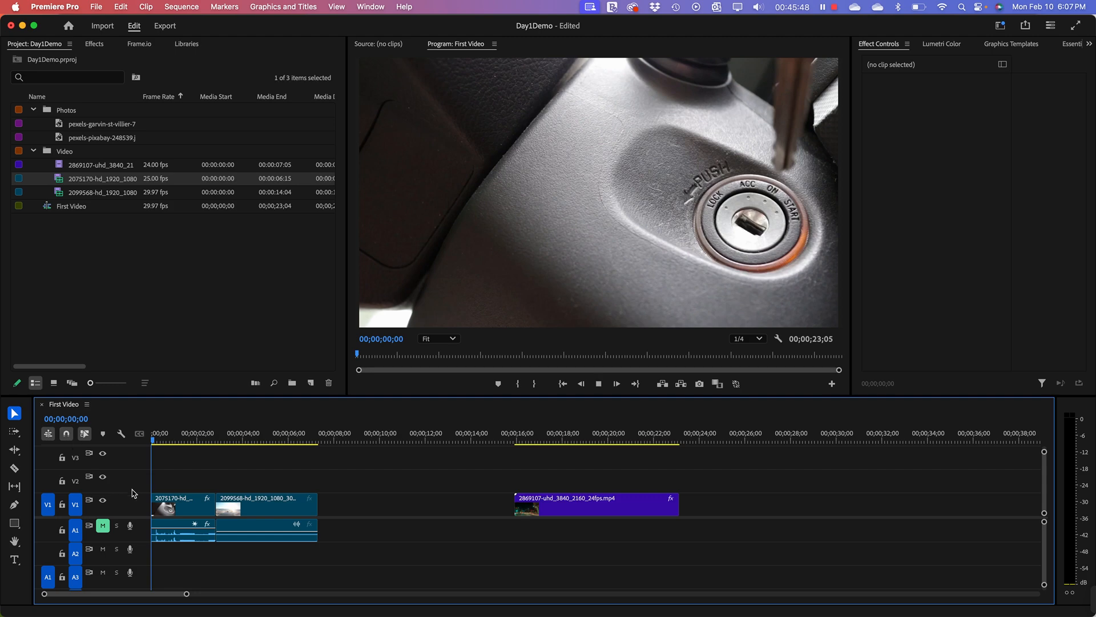
key(space)
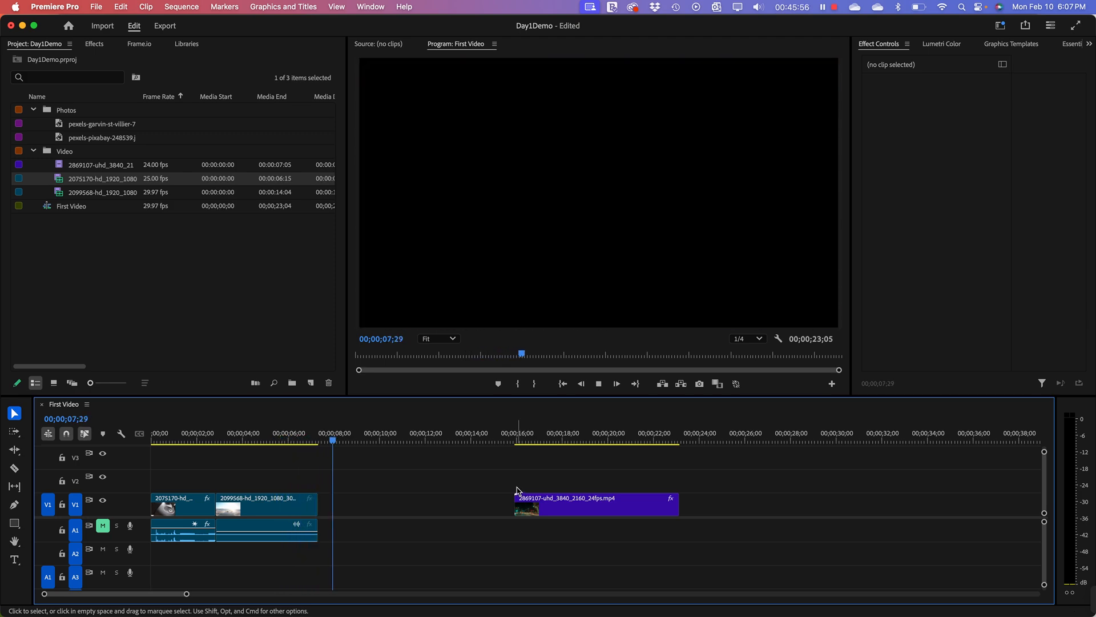
key(space)
drag(537, 446, 560, 444)
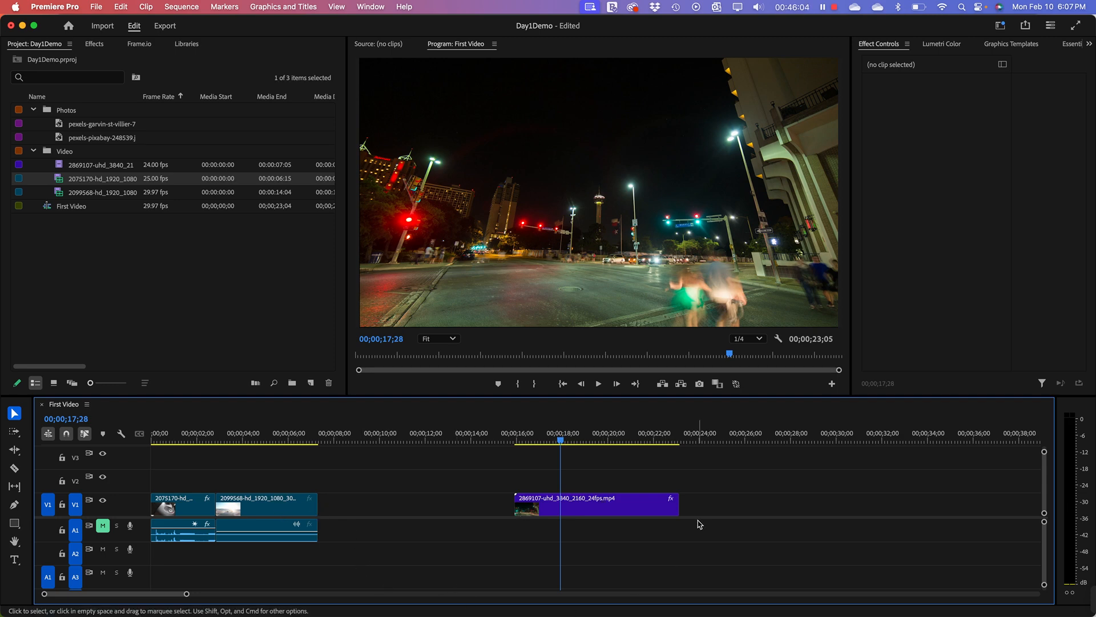
click(611, 503)
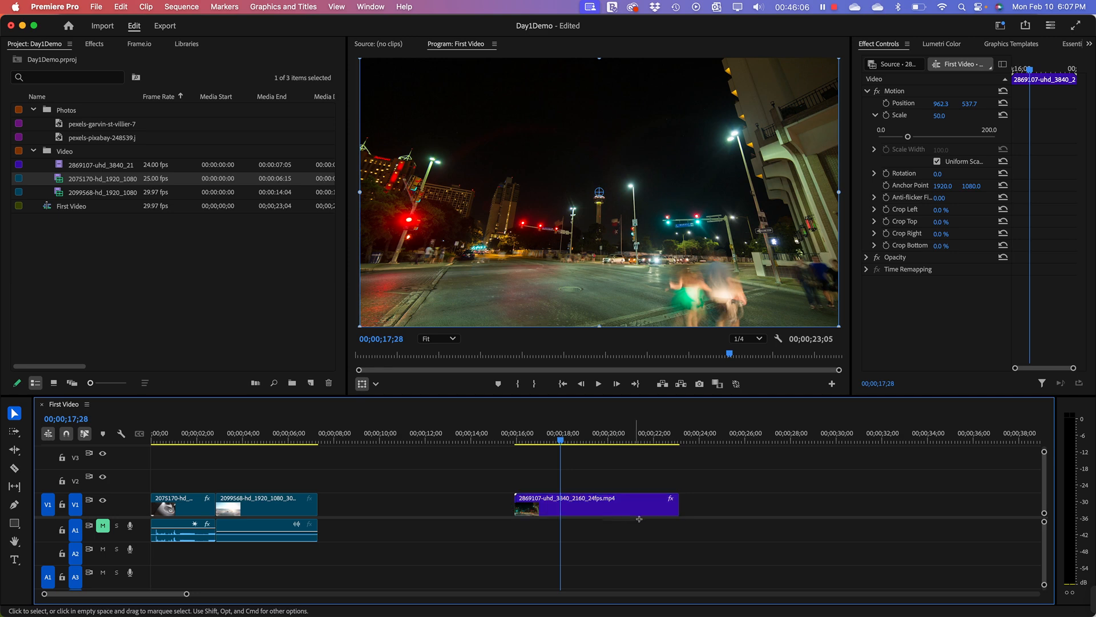
drag(698, 521, 745, 525)
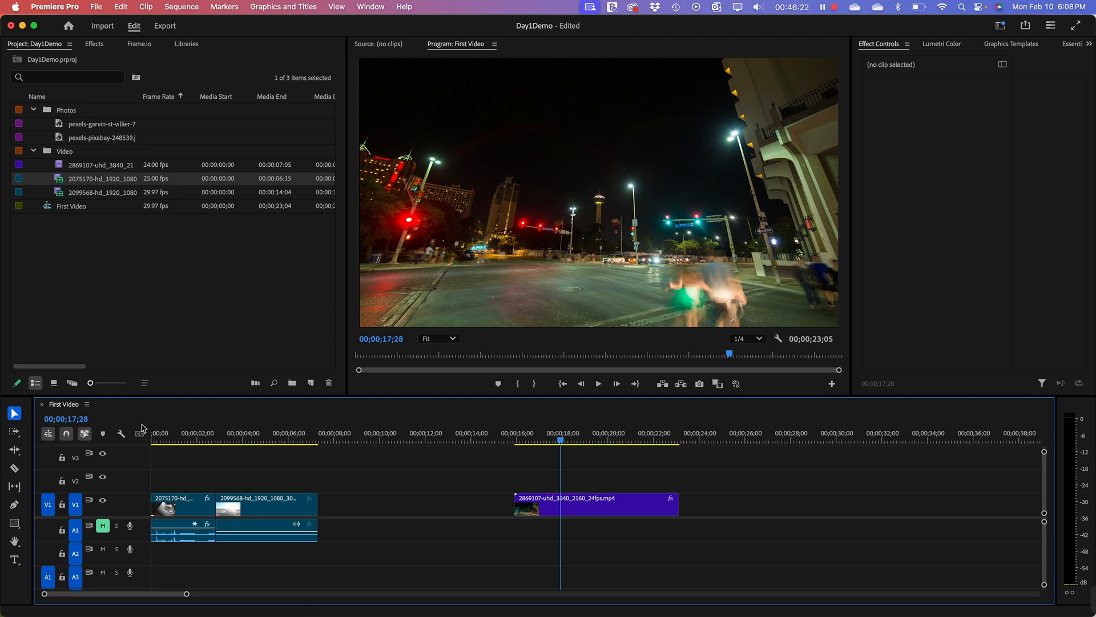
Step: Preview both photos from the Photos bin, and place pexels-pixabay-248539.jpg on V1 directly after the beach buggy clip
click(69, 137)
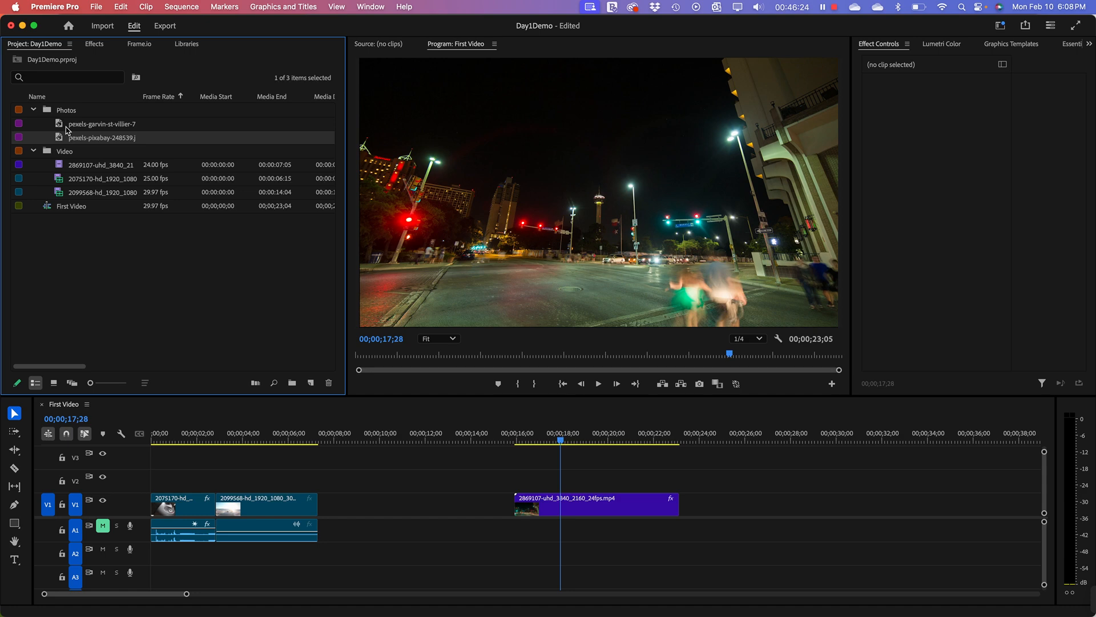
double_click(66, 126)
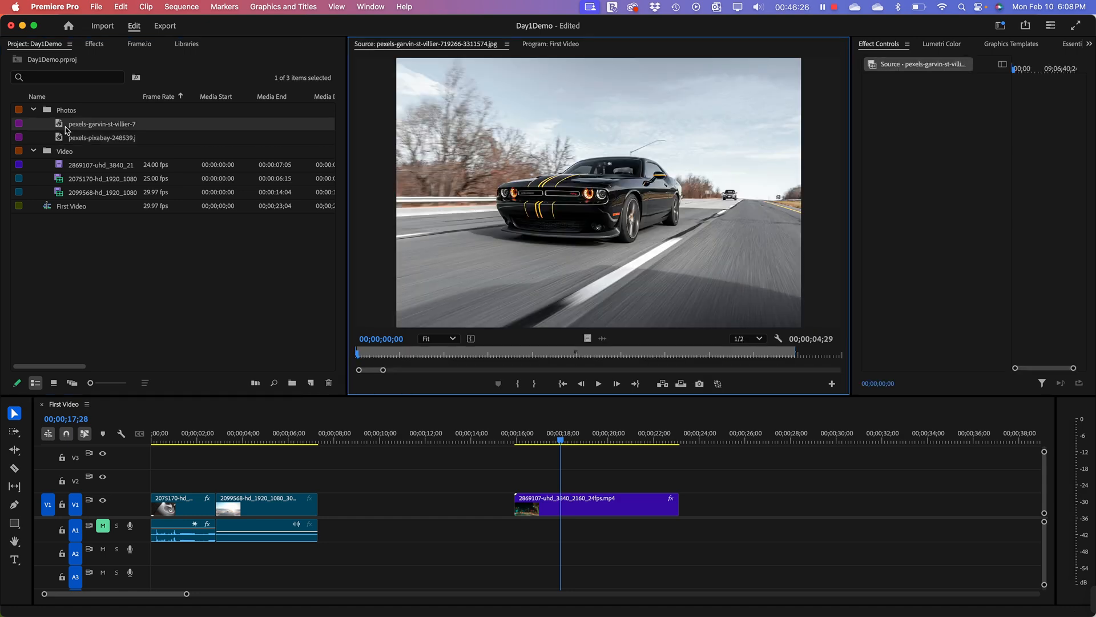
double_click(65, 139)
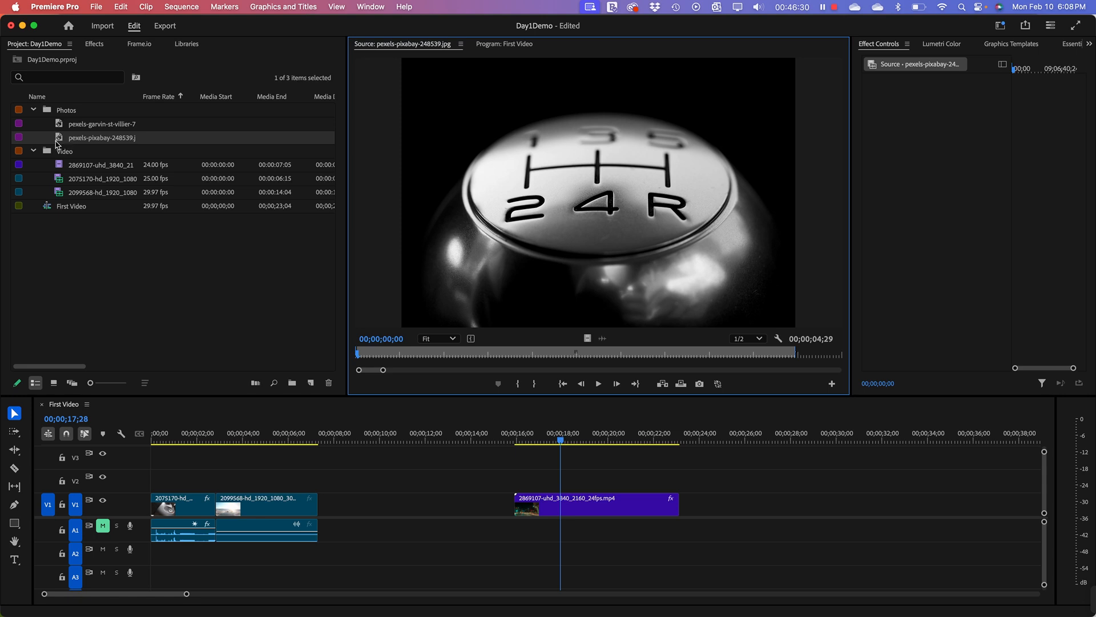
drag(57, 144, 325, 511)
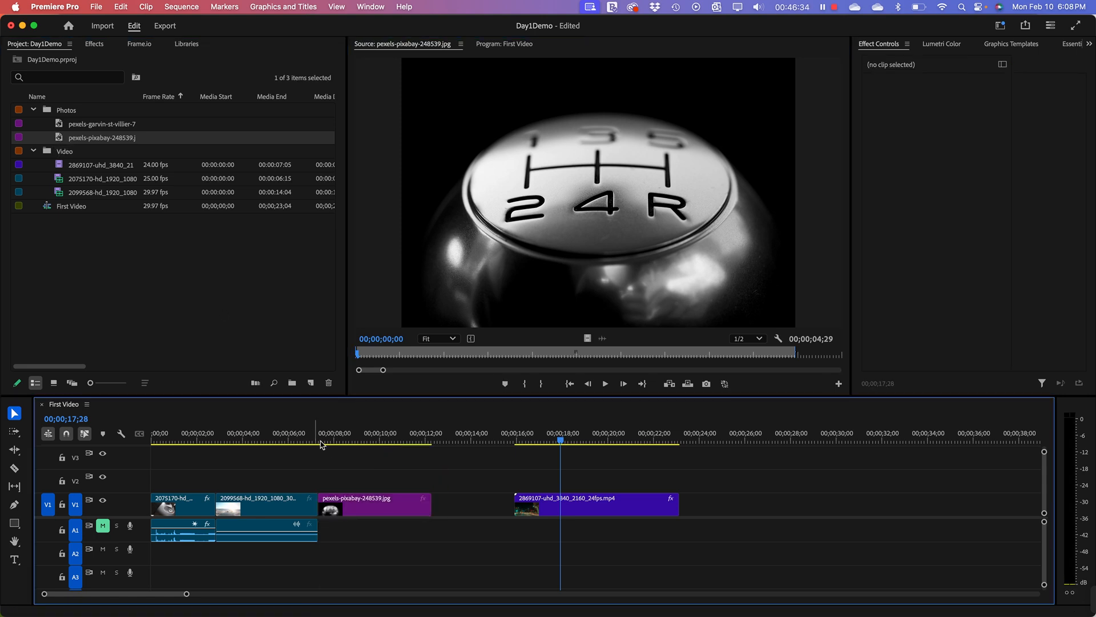
Step: Scale the gear shift photo to 56 with the playhead at 00;00;08;17
drag(275, 436, 344, 478)
click(357, 502)
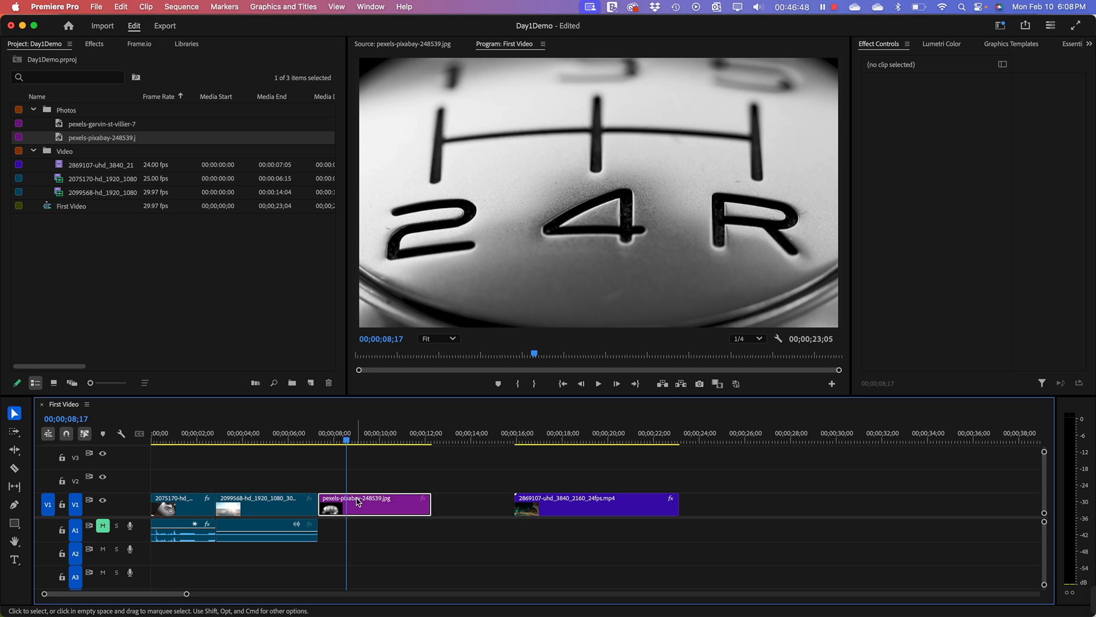
click(625, 205)
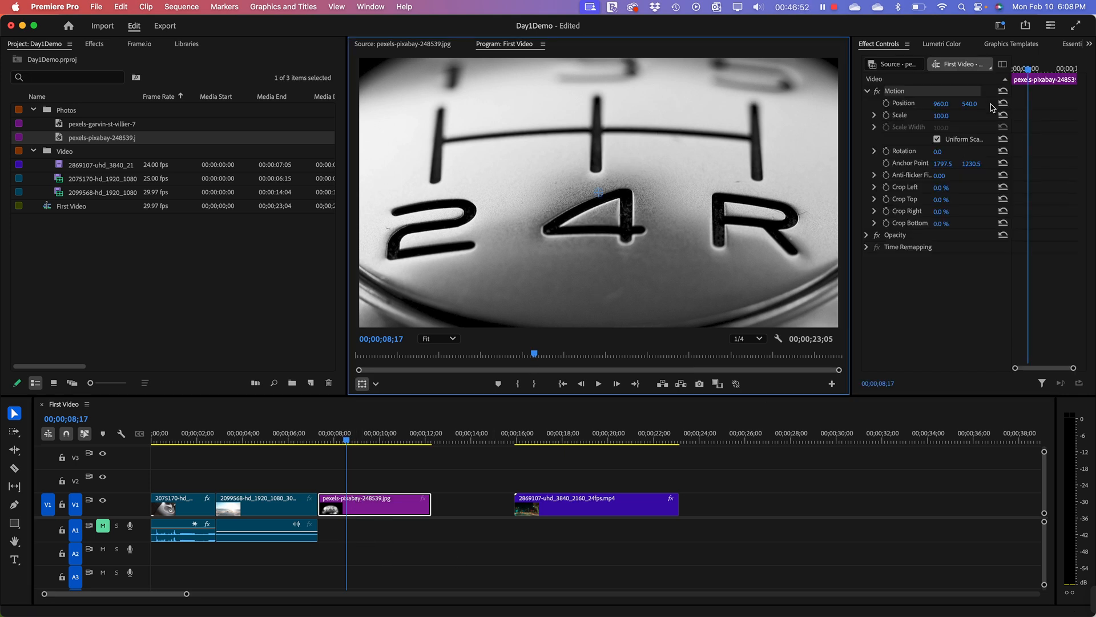
drag(939, 116, 914, 115)
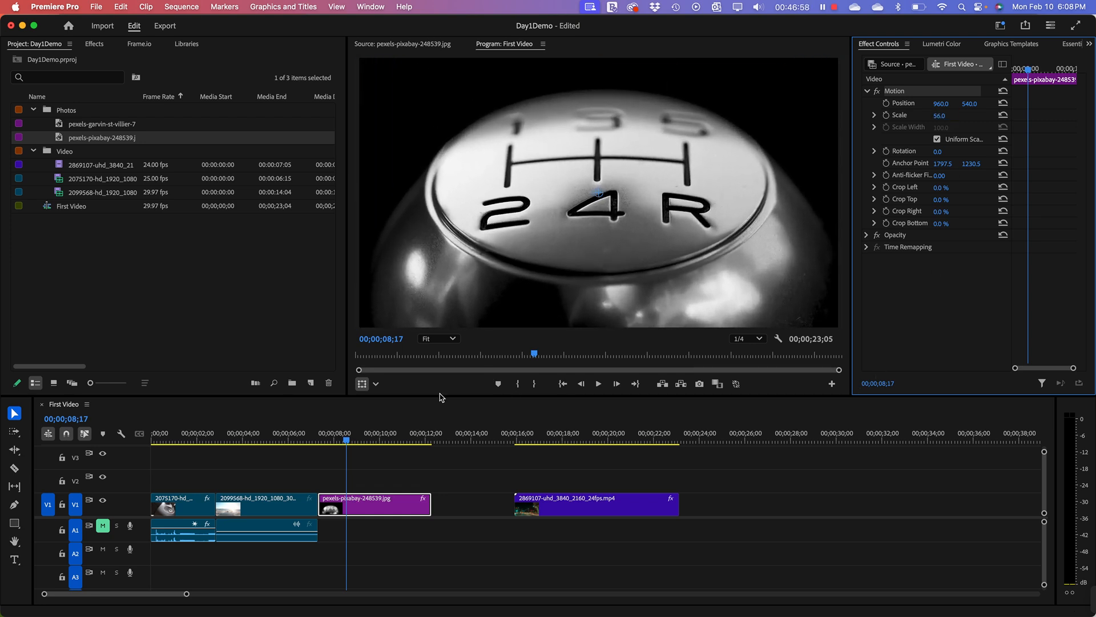
Step: Trim the gear shift photo's end to 00;00;08;17, and play the section from the beach buggy clip through the photo
drag(428, 501, 344, 501)
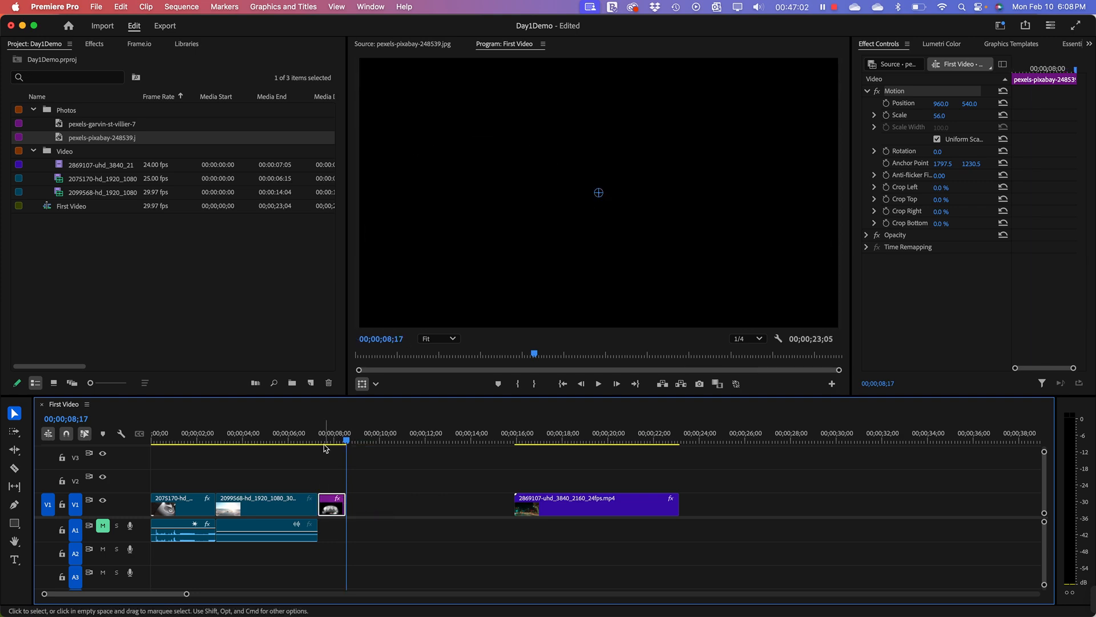
click(328, 447)
drag(289, 435, 248, 443)
key(space)
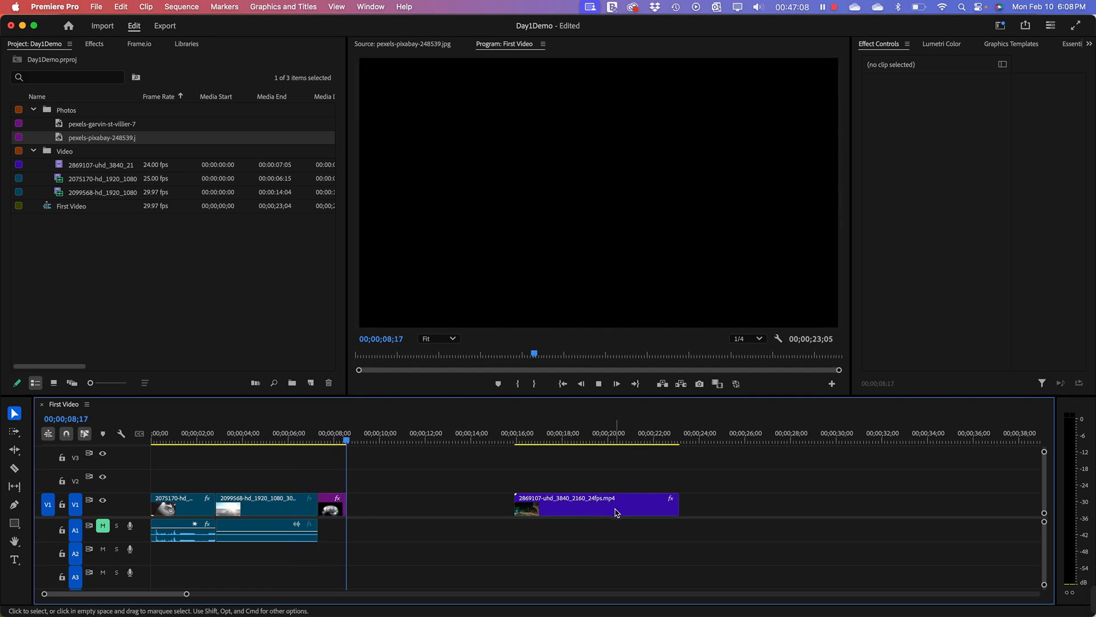
Step: Move the night street clip directly against the end of the gear shift photo on V1
drag(604, 507, 437, 508)
mouse_move(366, 453)
mouse_down()
mouse_move(300, 453)
mouse_move(365, 452)
mouse_move(320, 453)
mouse_move(346, 453)
mouse_up()
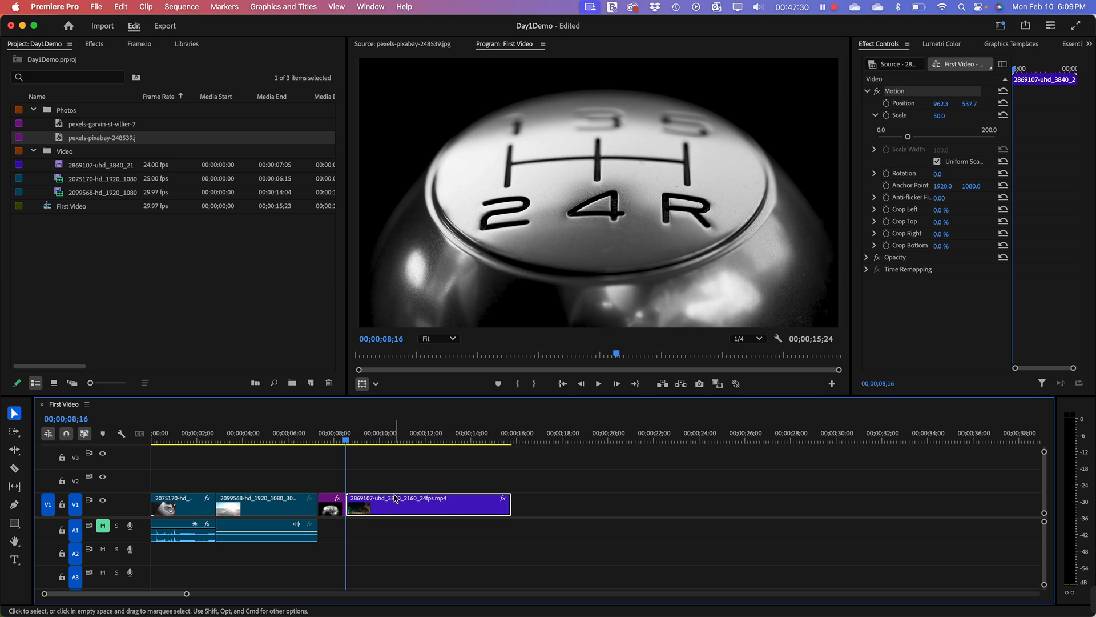
click(110, 129)
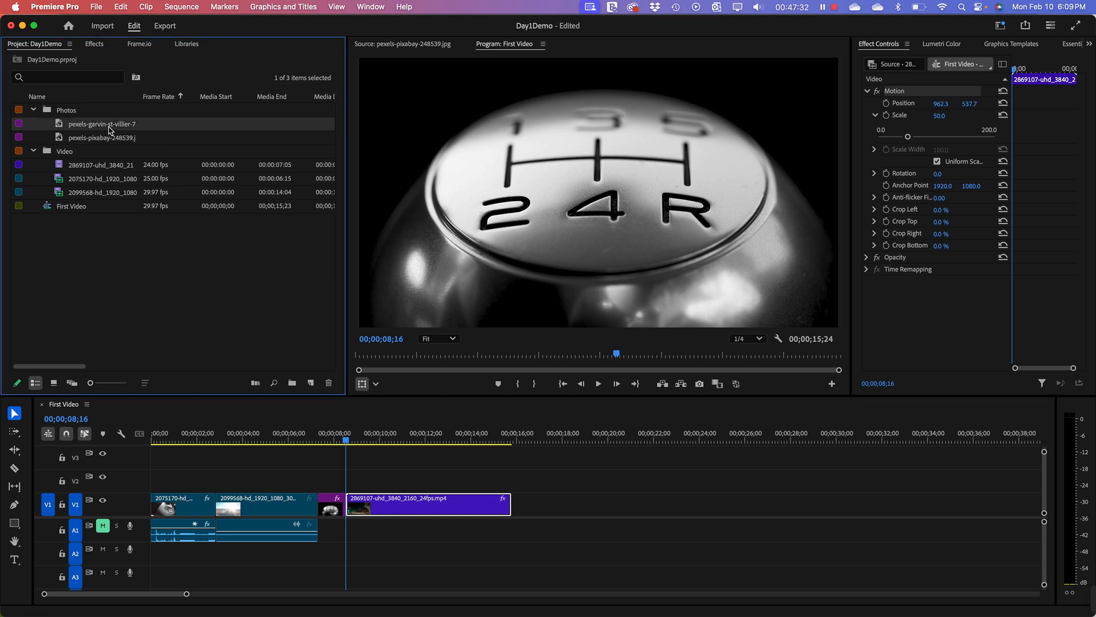
Step: Play from the gear shift photo into the night street clip, stop at 00;00;11;25, and return the playhead to the sequence start
click(359, 440)
drag(362, 441, 330, 440)
key(space)
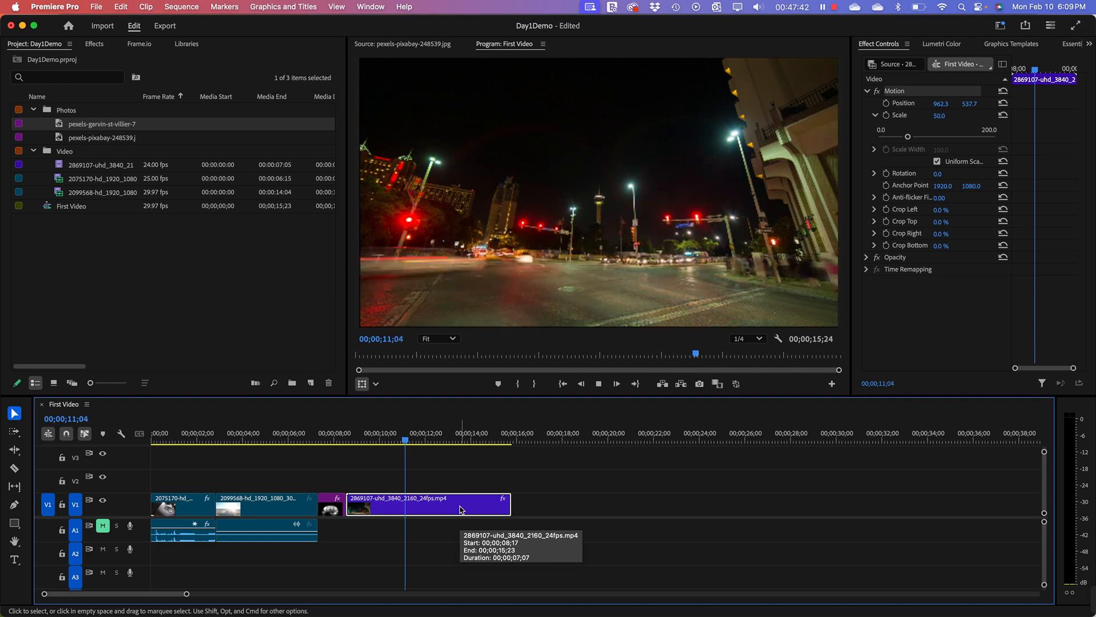
key(space)
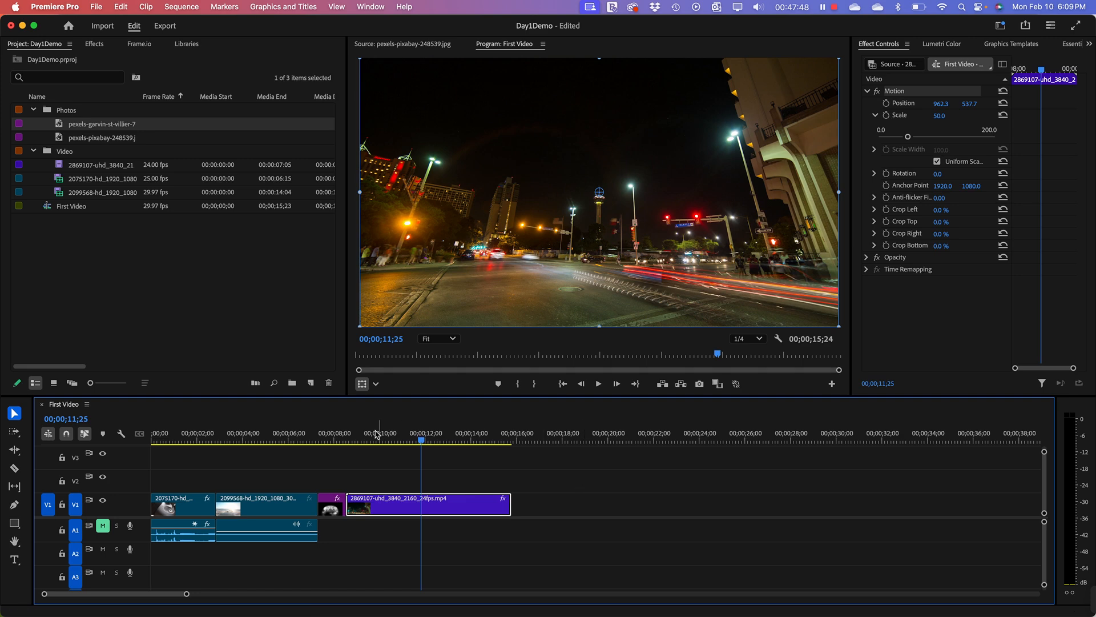
click(153, 434)
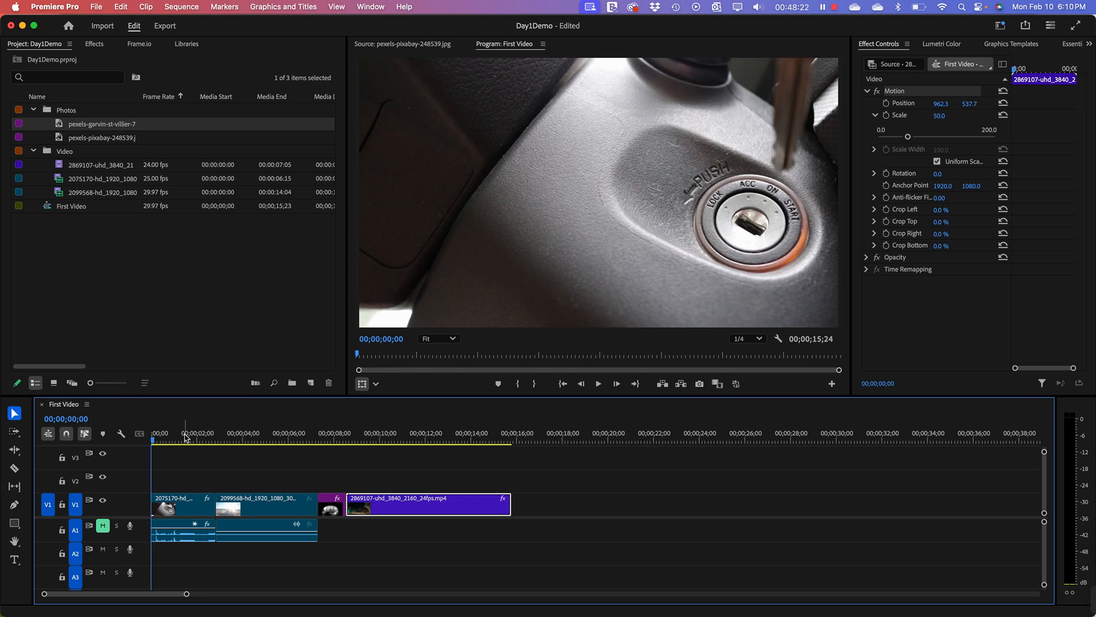
Step: Return the playhead to the sequence start and mark the In point there
click(244, 439)
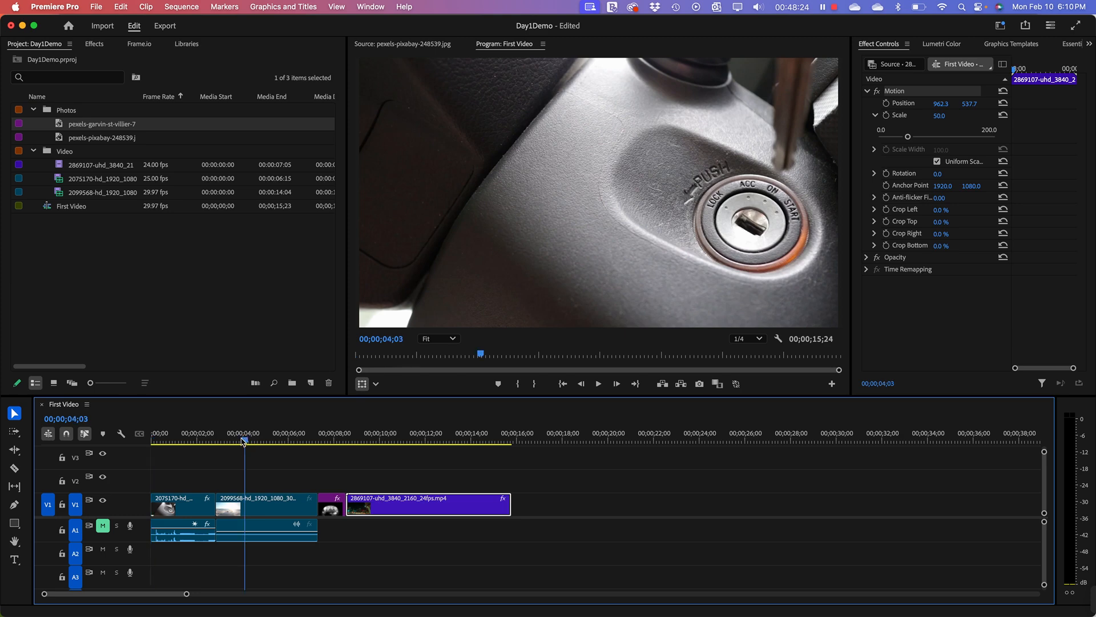
drag(243, 440, 139, 435)
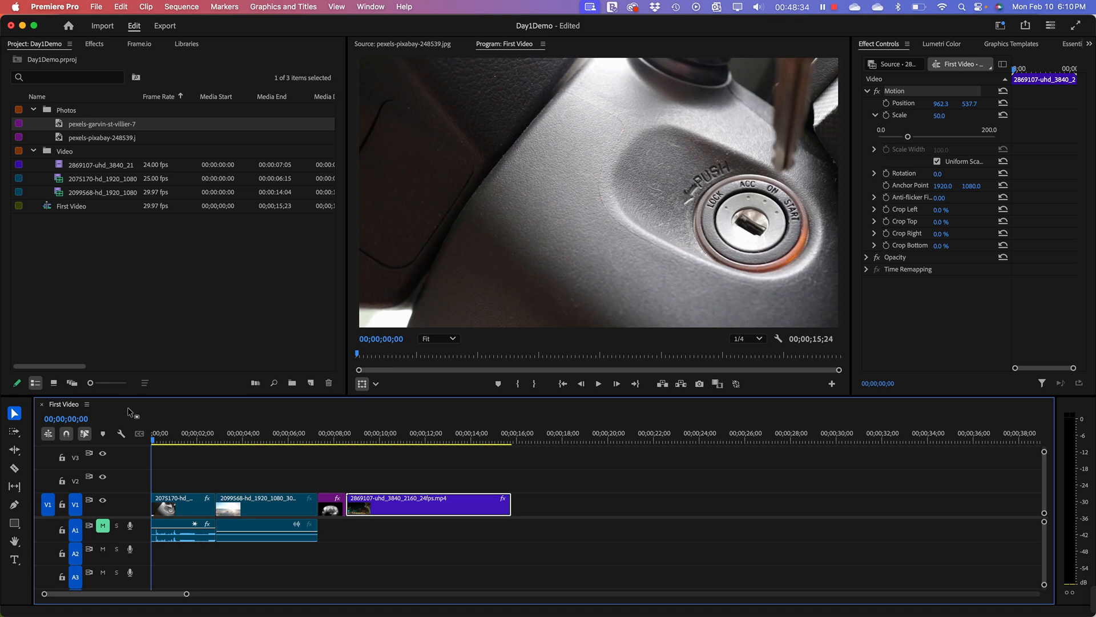
key(i)
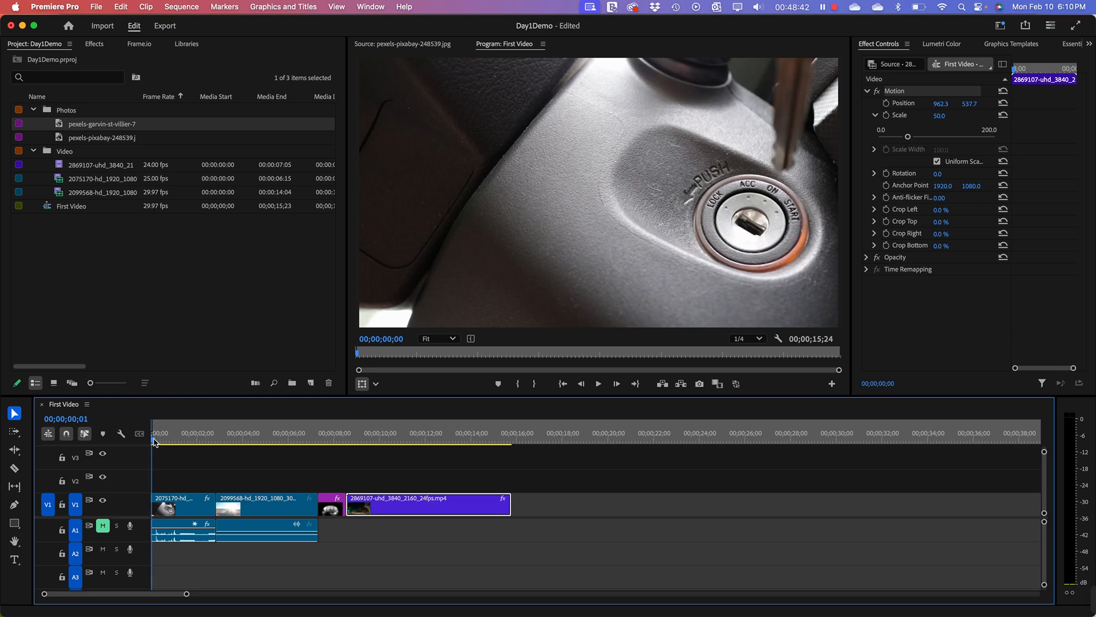
Step: Mark the sequence's Out point in the night street clip with the playhead at 00;00;15;00
drag(154, 441, 439, 453)
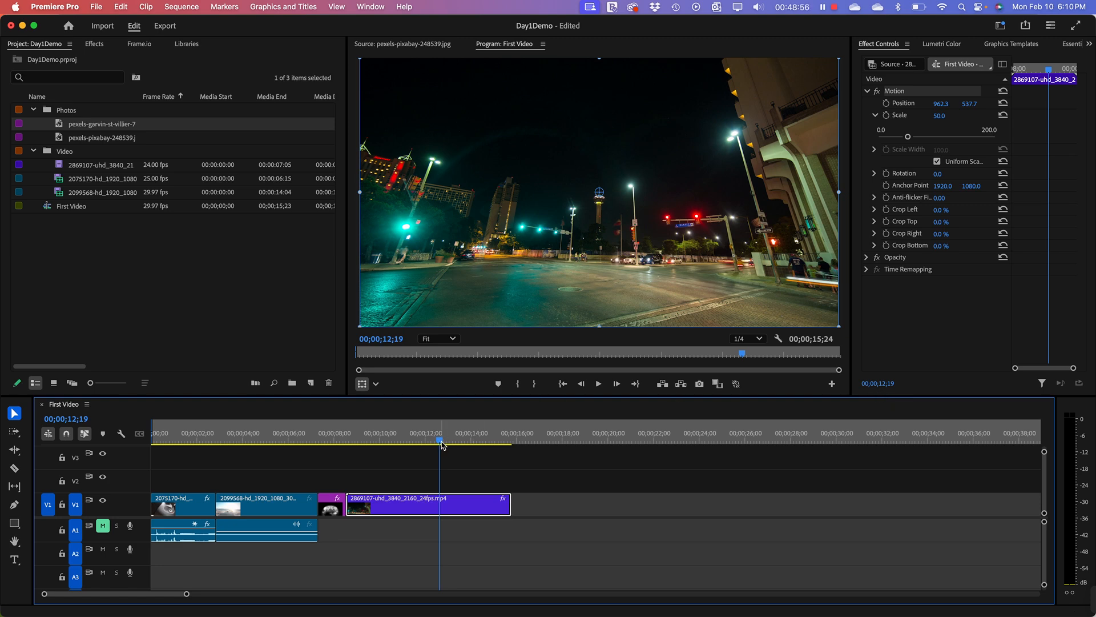
drag(441, 442, 494, 438)
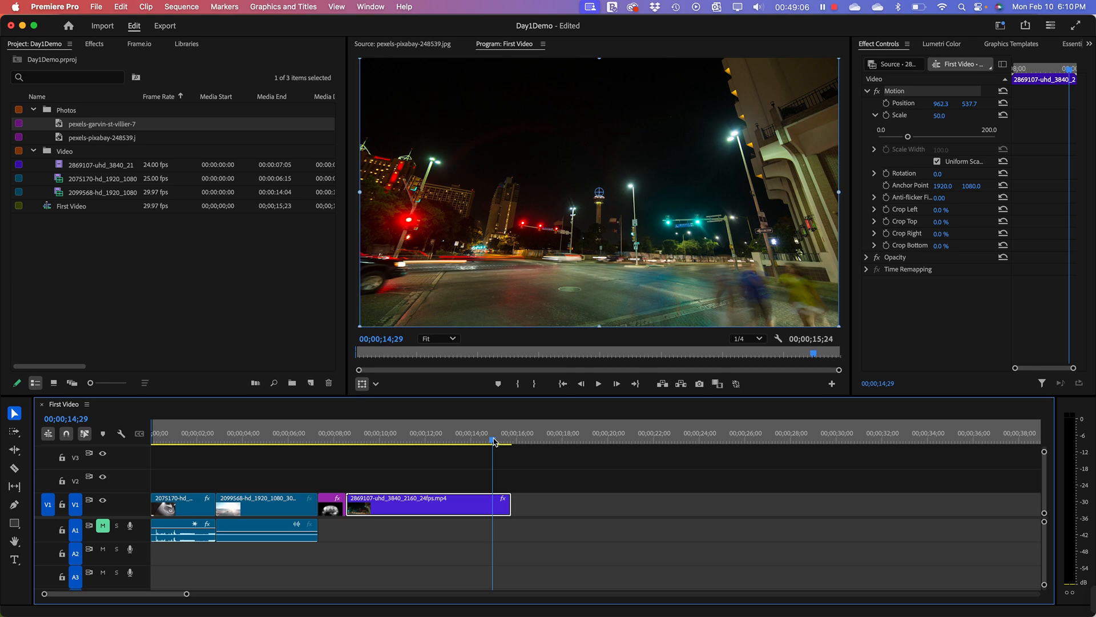
drag(495, 442, 494, 442)
drag(188, 596, 158, 593)
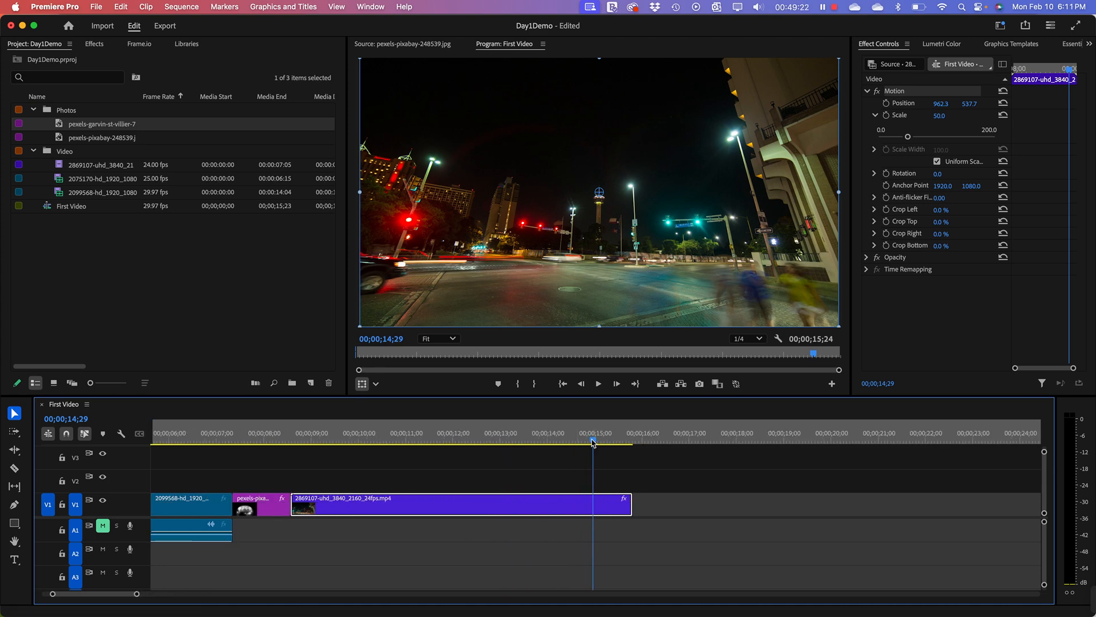
drag(593, 441, 595, 442)
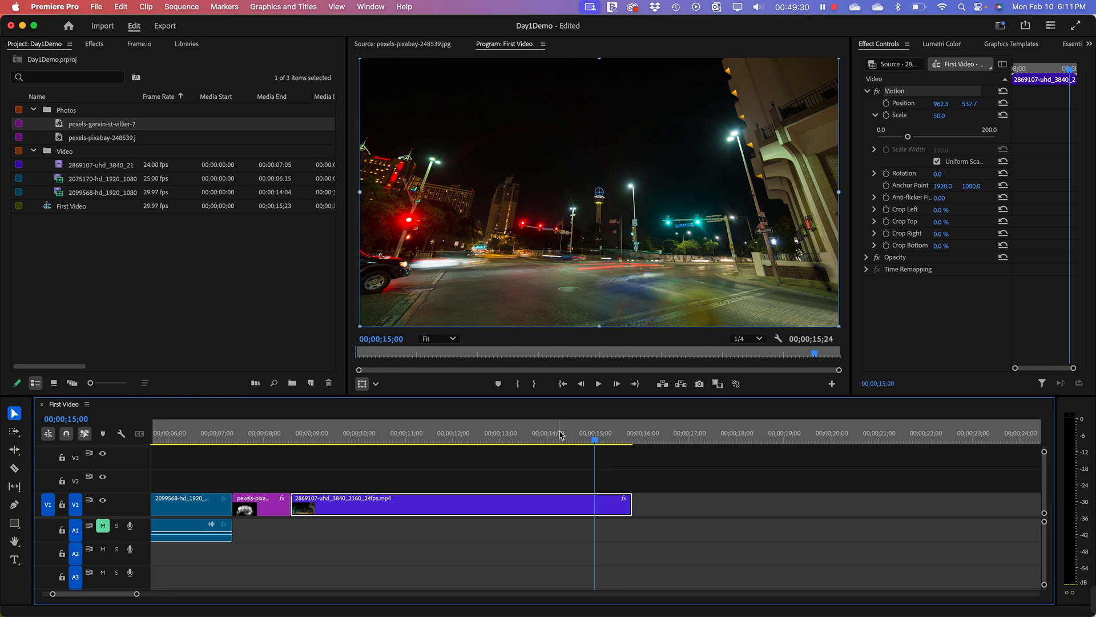
key(o)
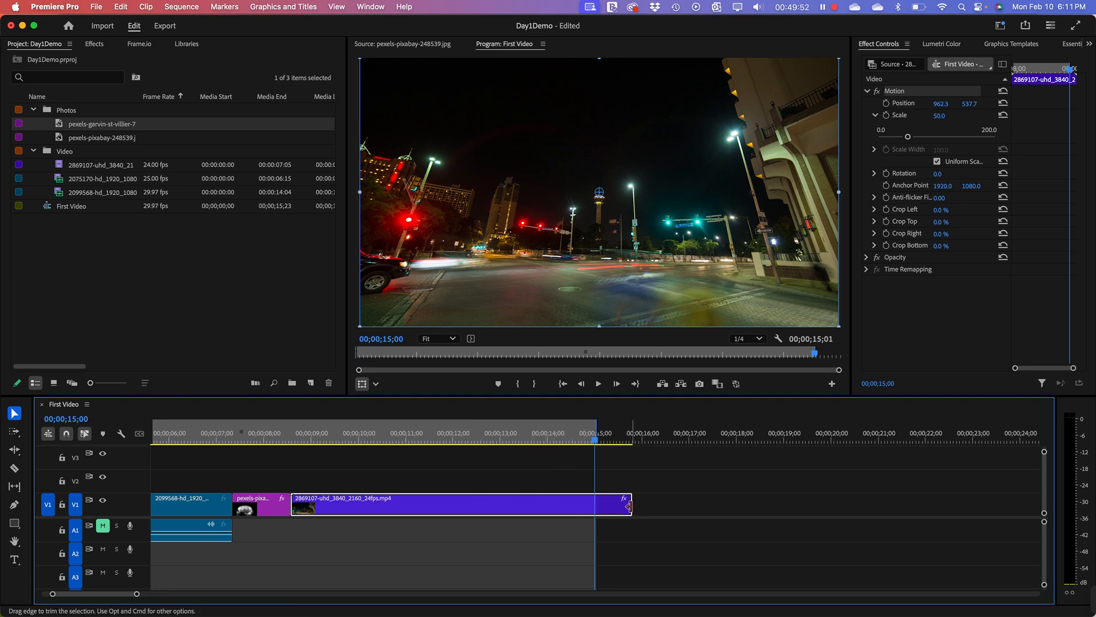
Step: Trim the night street clip's end to the Out point at 00;00;15;00 and its start to about 00;00;11;00
drag(629, 506, 595, 511)
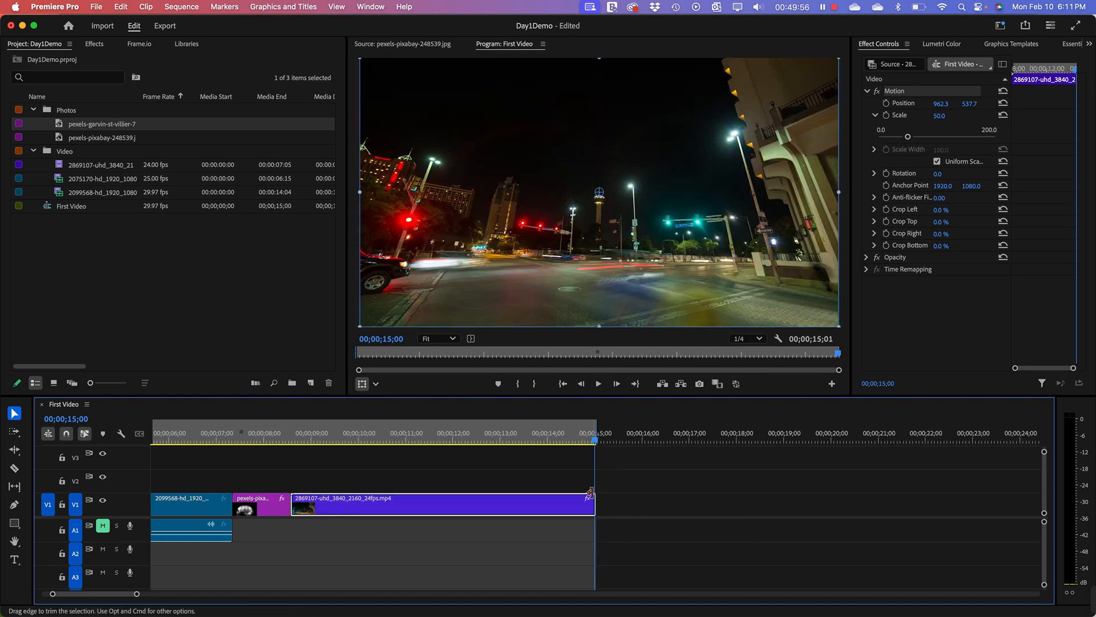
drag(592, 505, 598, 506)
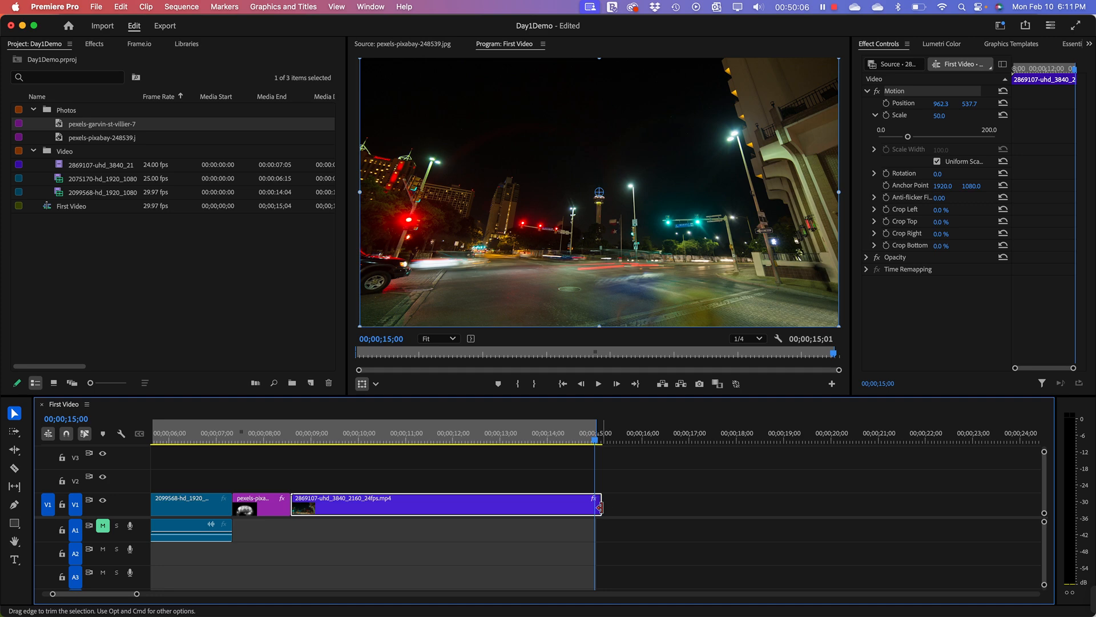
drag(599, 505, 595, 505)
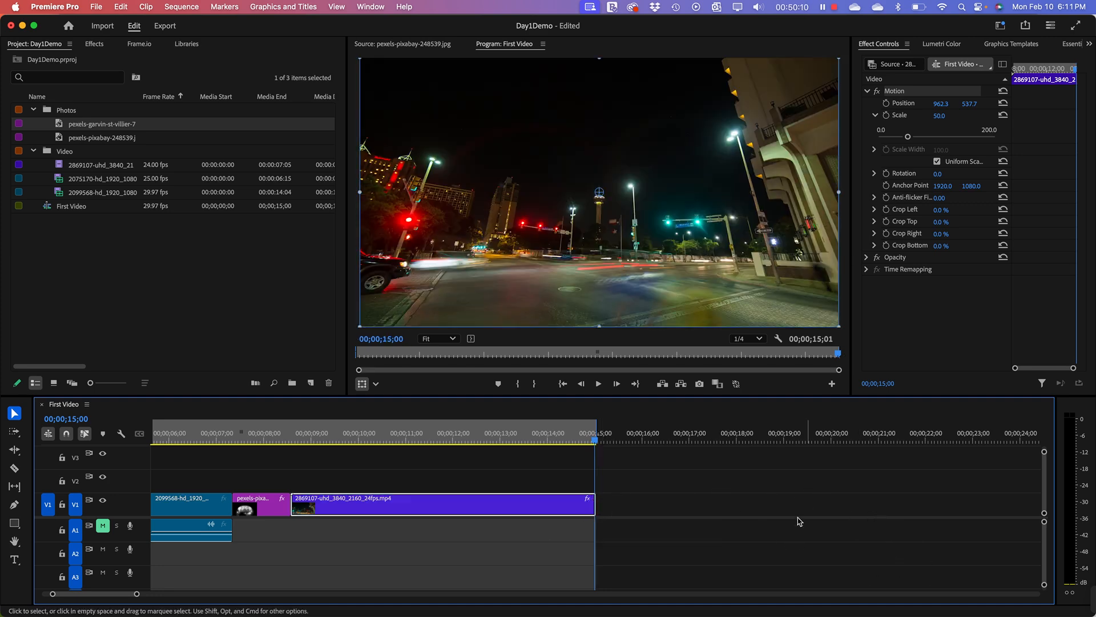
drag(267, 437, 506, 483)
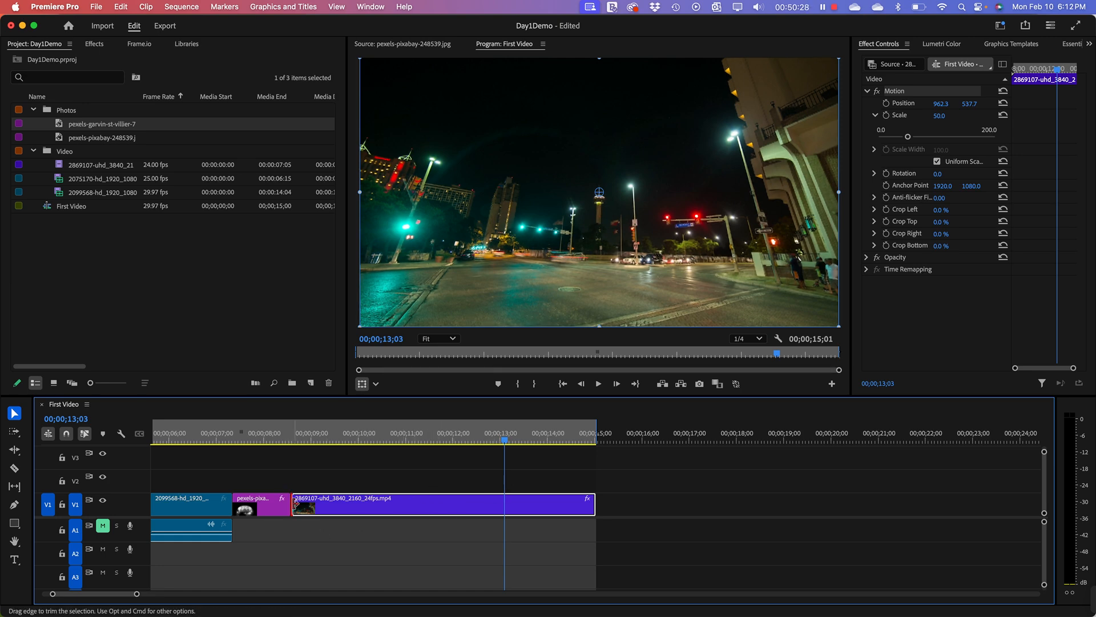
drag(295, 502, 410, 505)
Step: Preview the gear shift photo and the black car photo from the Photos bin
click(94, 141)
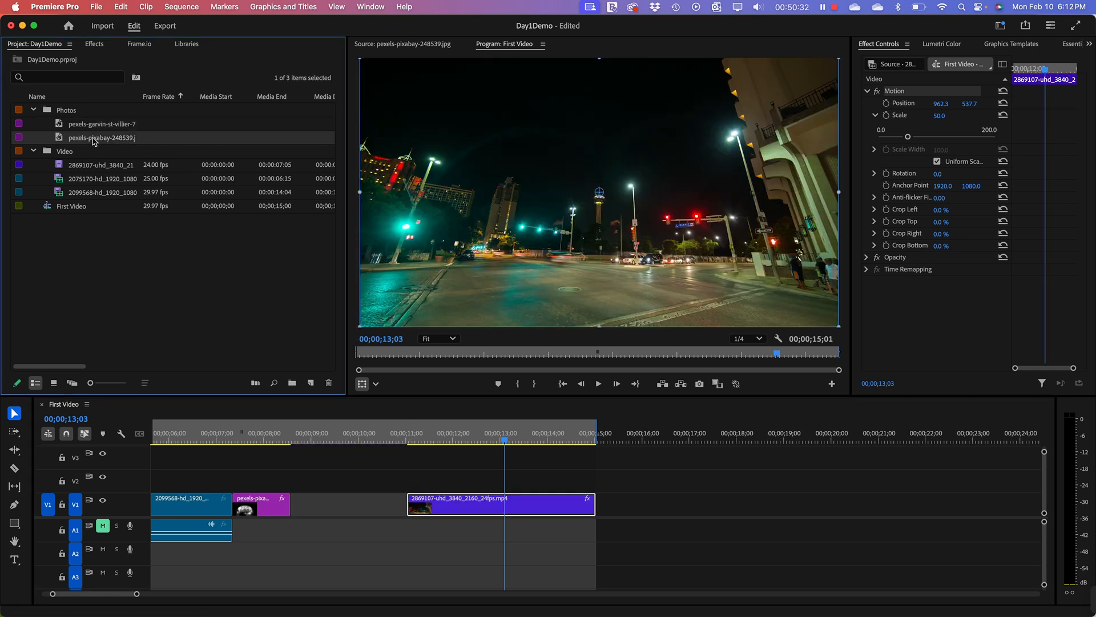
click(94, 139)
click(60, 141)
double_click(61, 142)
double_click(60, 124)
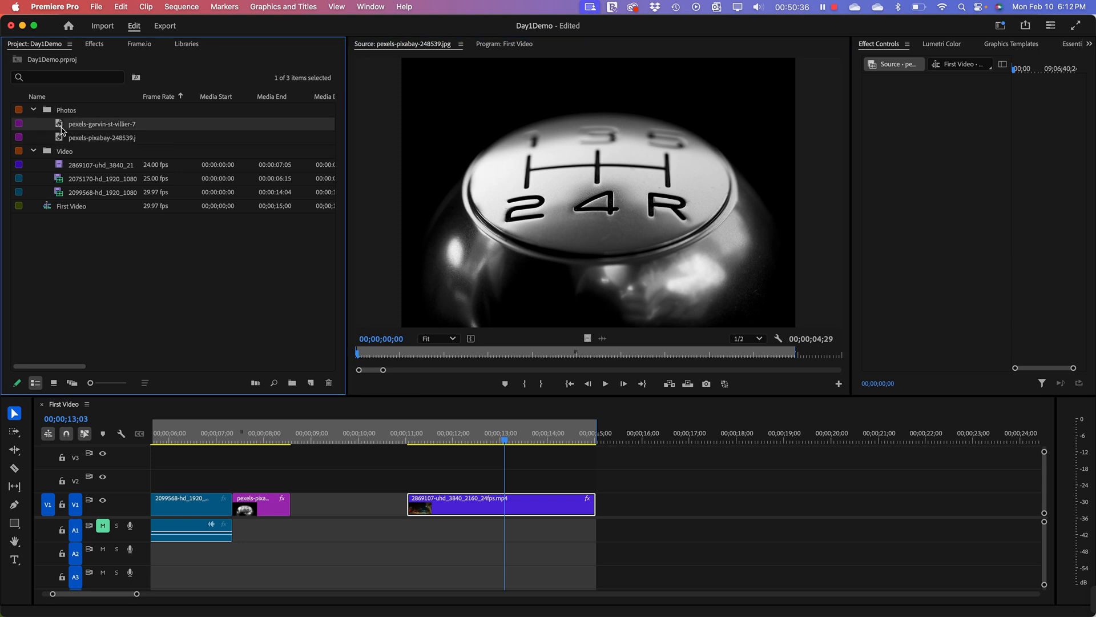
Step: Place the black car photo on V2 from the gear shift photo's end, trim it to the night street clip's start, and move it into the V1 gap
drag(60, 124, 296, 493)
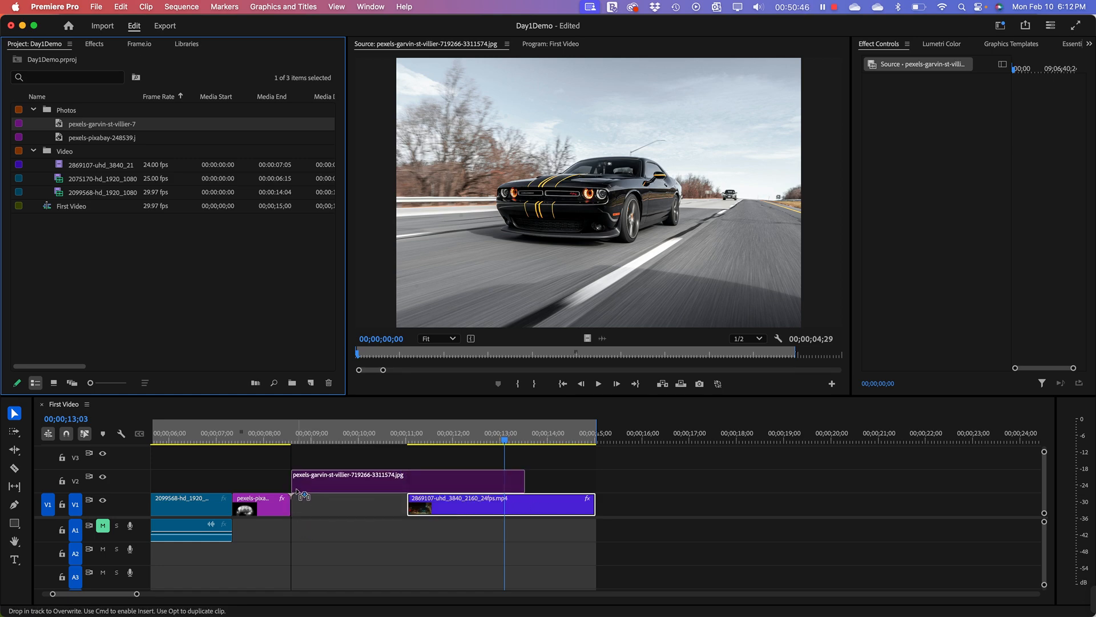
drag(297, 491, 293, 491)
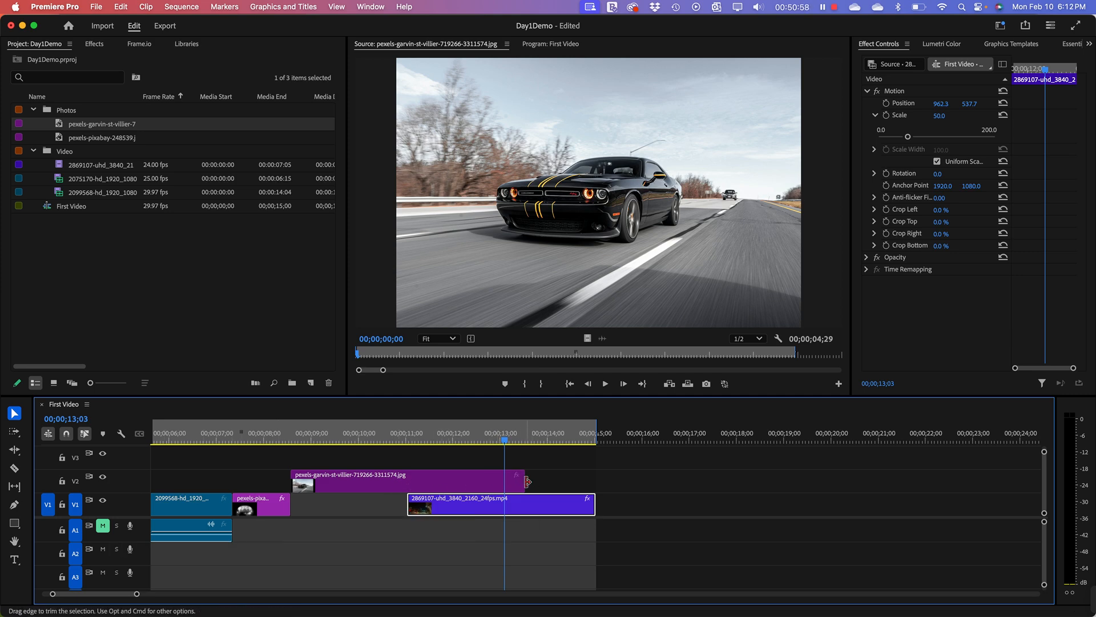
drag(522, 481, 407, 488)
drag(324, 486, 336, 509)
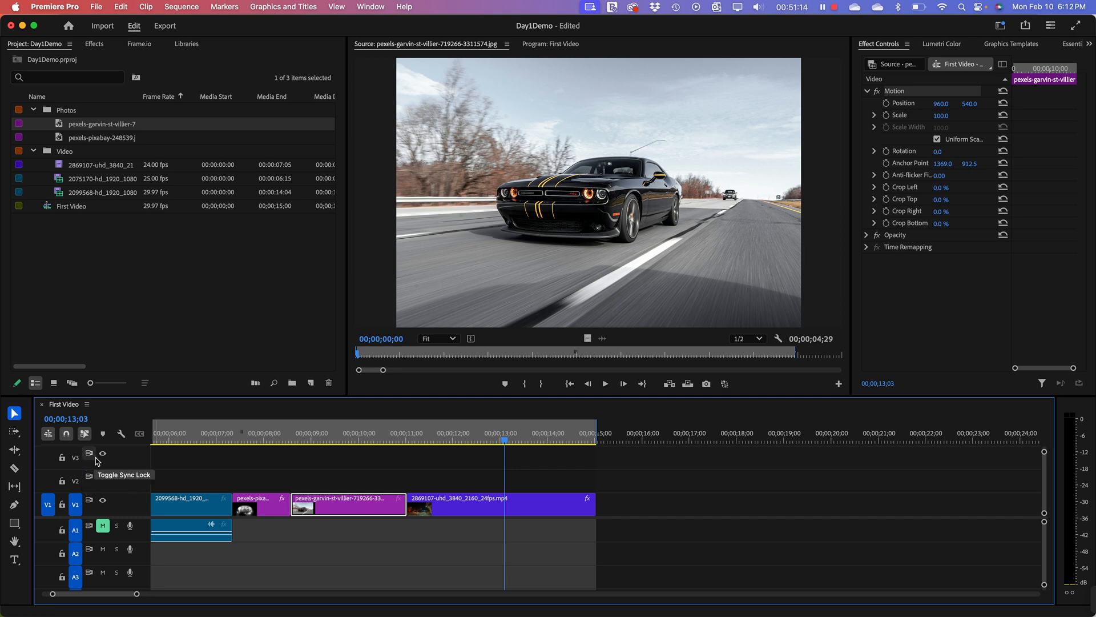
Step: Try the black car photo on V2 extended over the night street clip, check it at 00;00;11;24, and fit it back into the V1 gap
drag(360, 505, 361, 494)
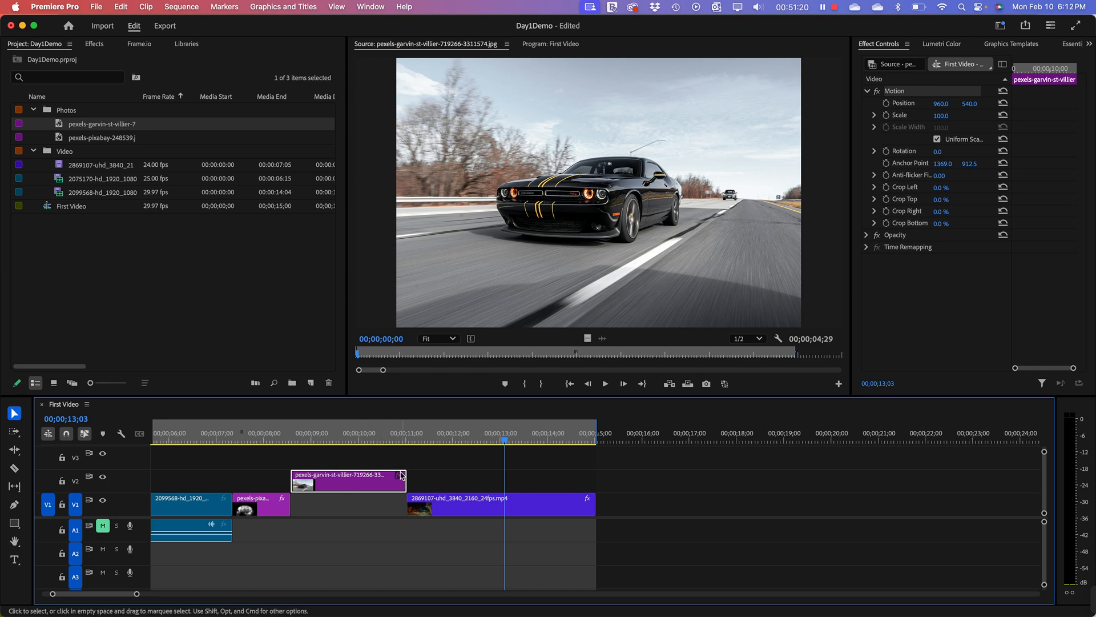
drag(409, 479, 464, 480)
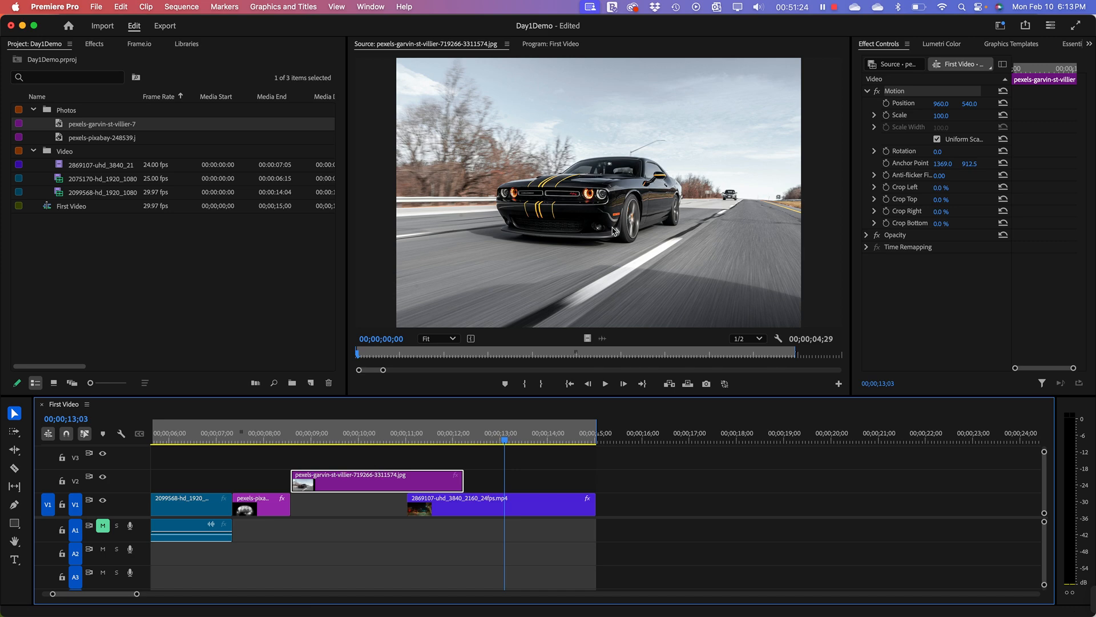
drag(421, 433, 444, 438)
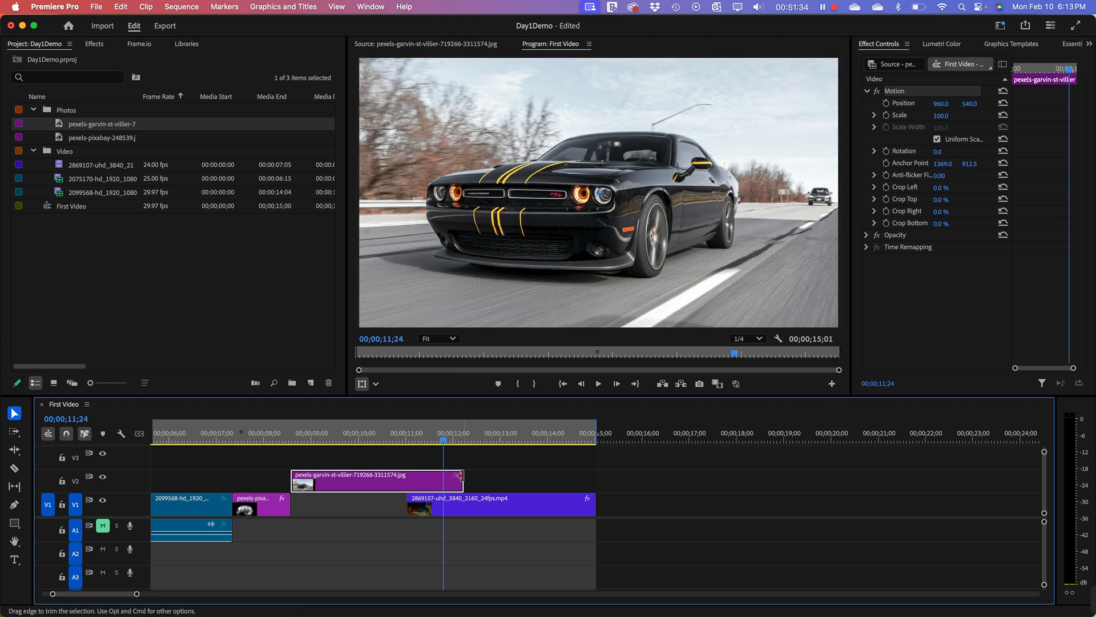
drag(461, 475, 349, 506)
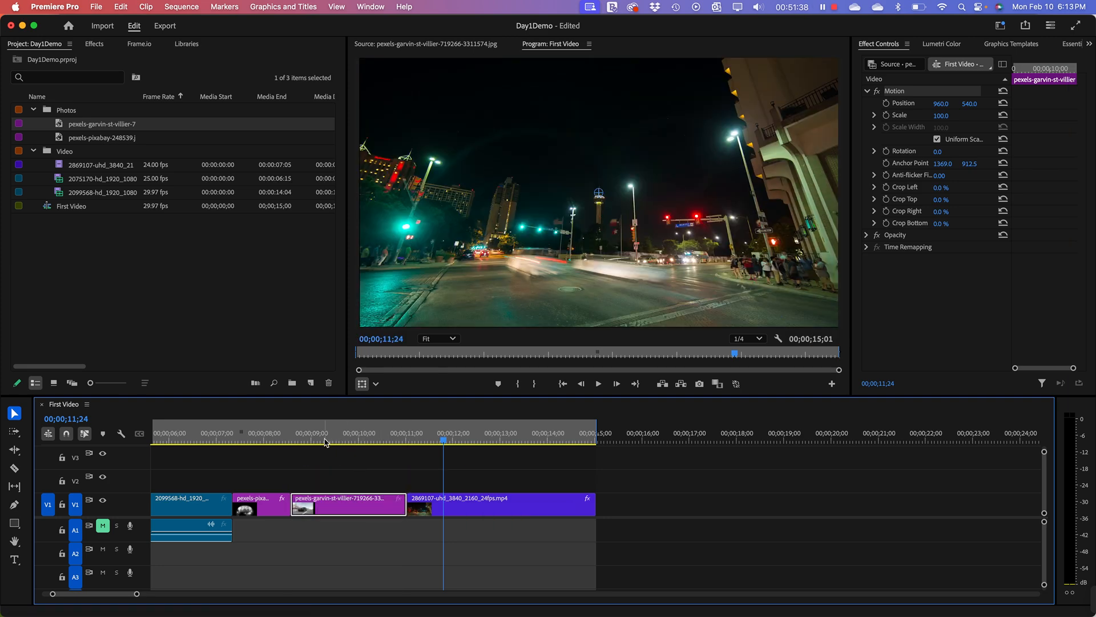
Step: Play the whole sequence from its start through the night street clip and stop at 00;00;14;26
drag(325, 443, 164, 442)
key(space)
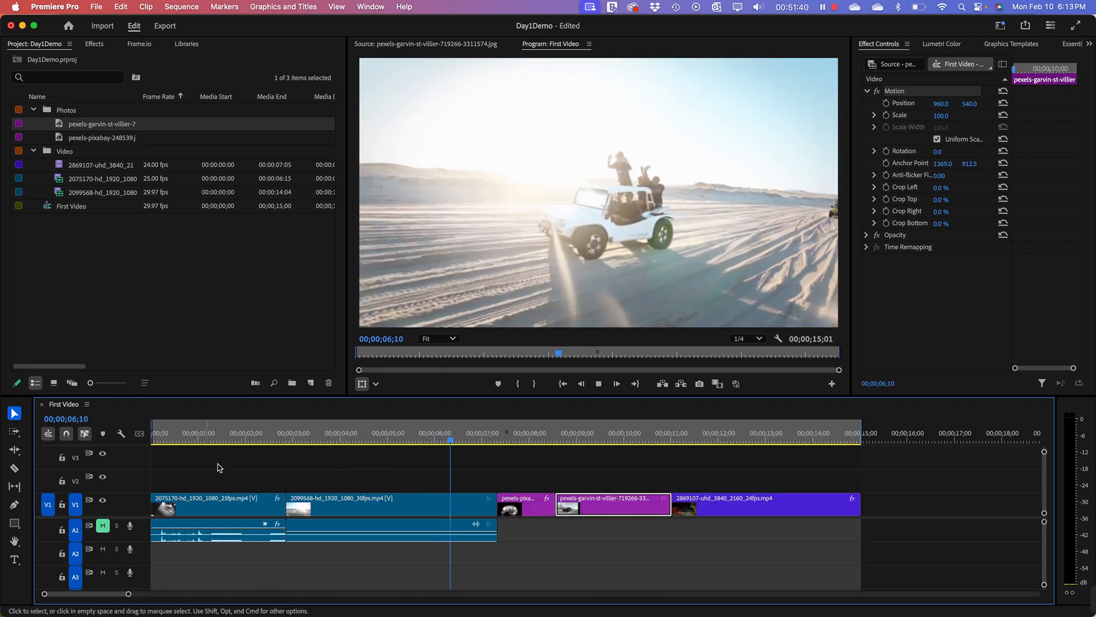
key(Home)
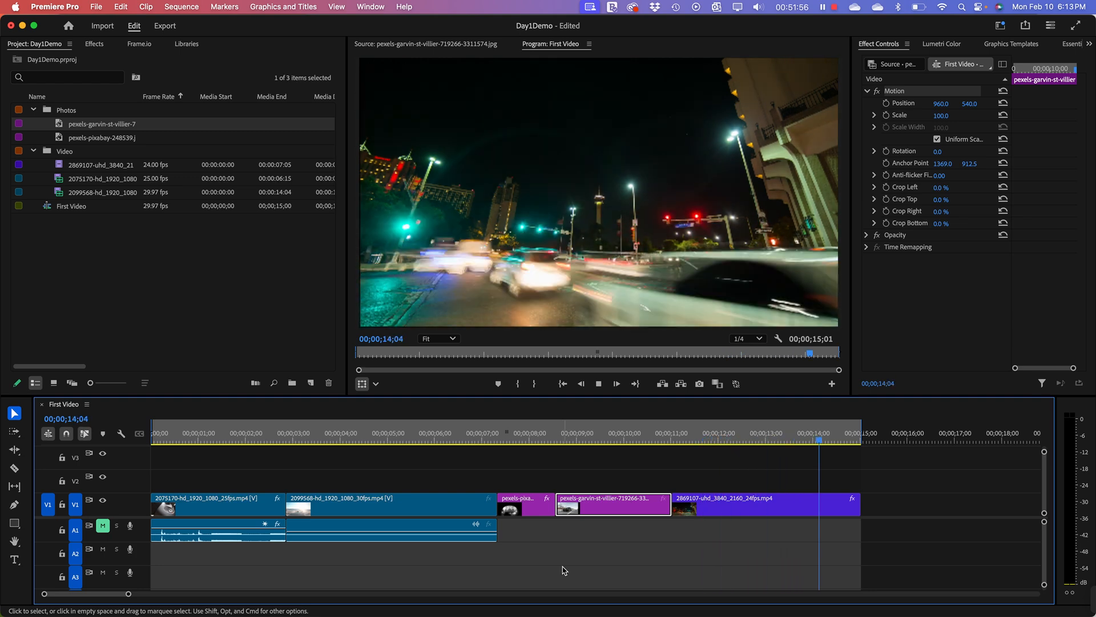
key(space)
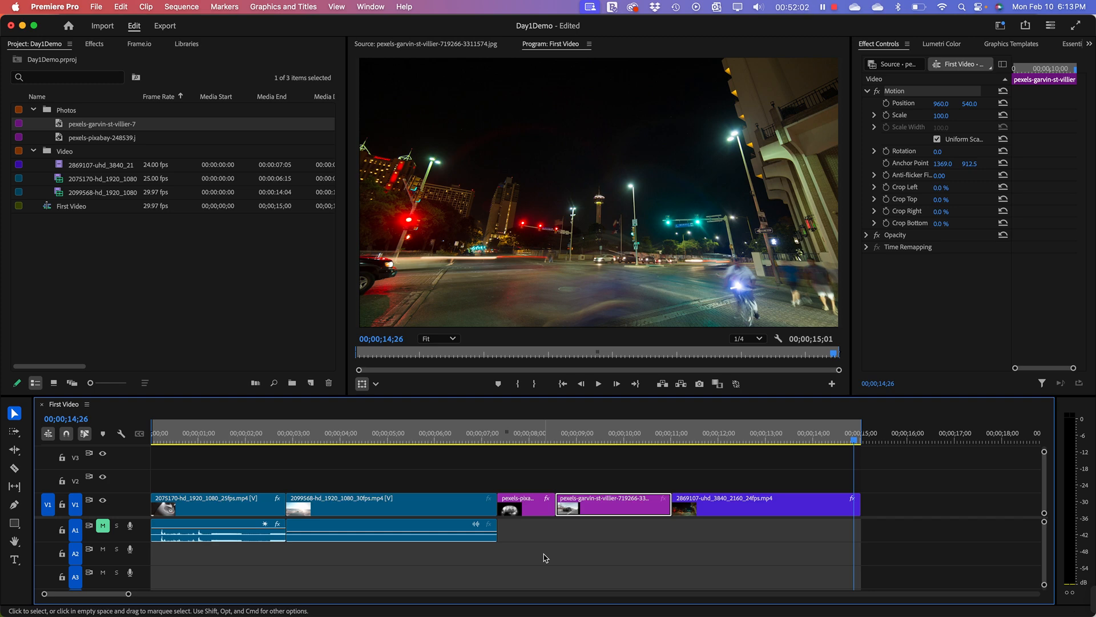
Step: Switch to Chrome and close the full-screen window showing the Pinterest board
key(super+Tab)
key(Tab)
key(Tab)
key(super+shift+Tab)
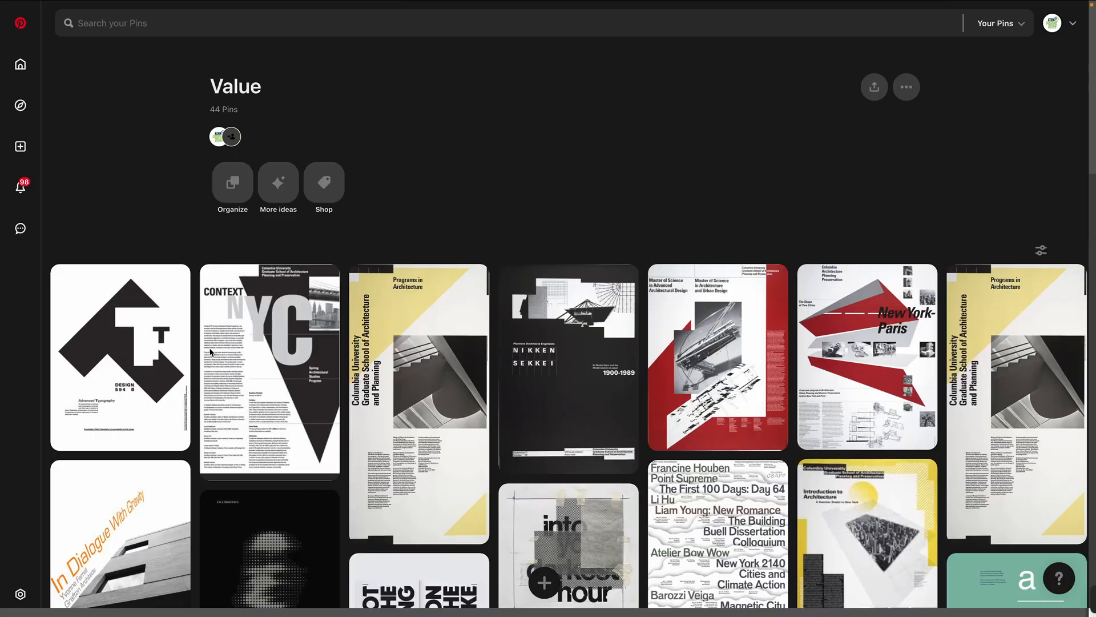
mouse_move(112, 4)
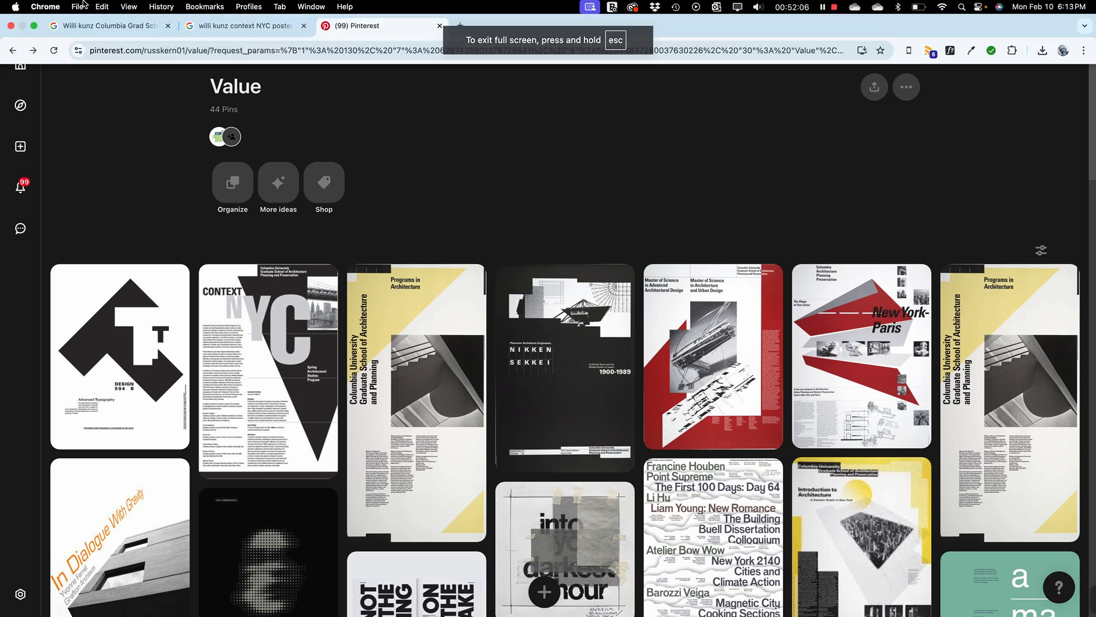
click(10, 26)
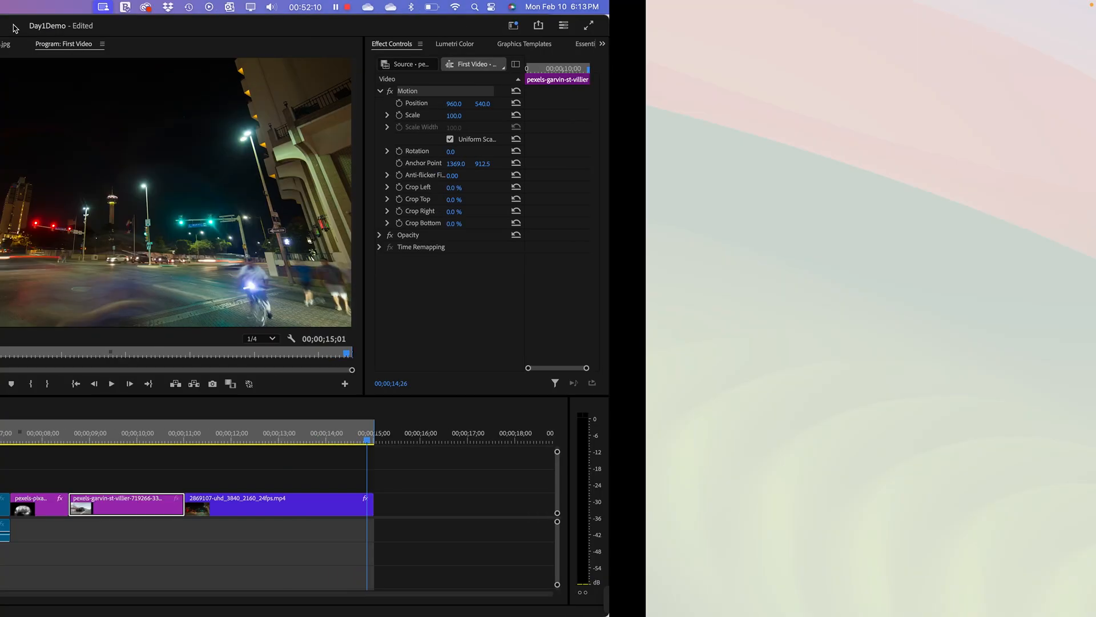
Step: Switch to the Chrome window showing the Pexels photo results for Cars
key(super+Tab)
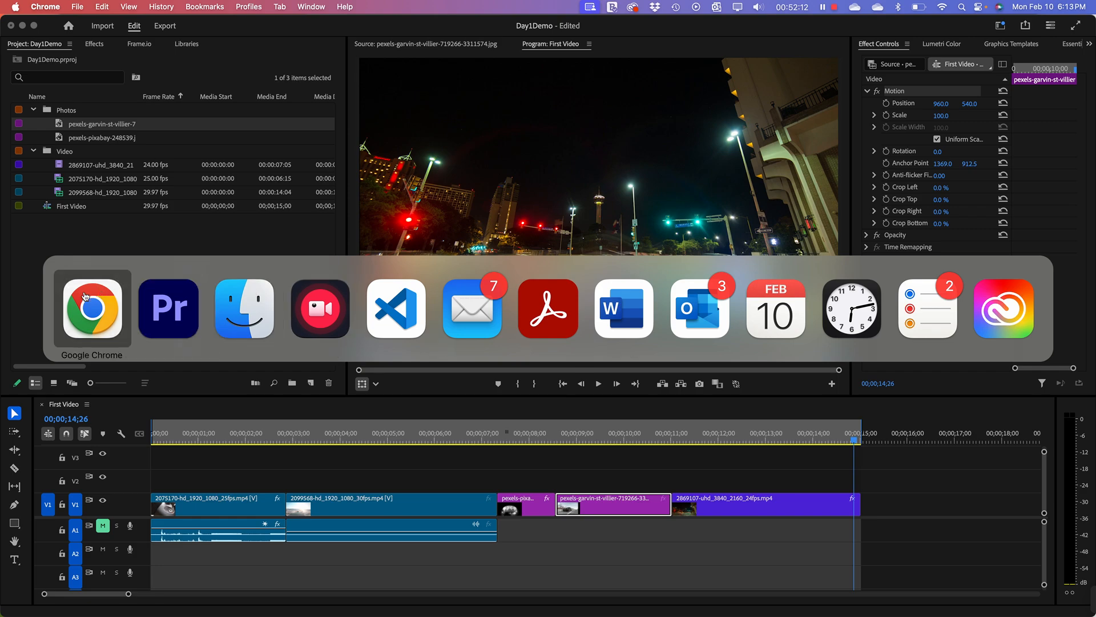
click(79, 318)
mouse_move(423, 611)
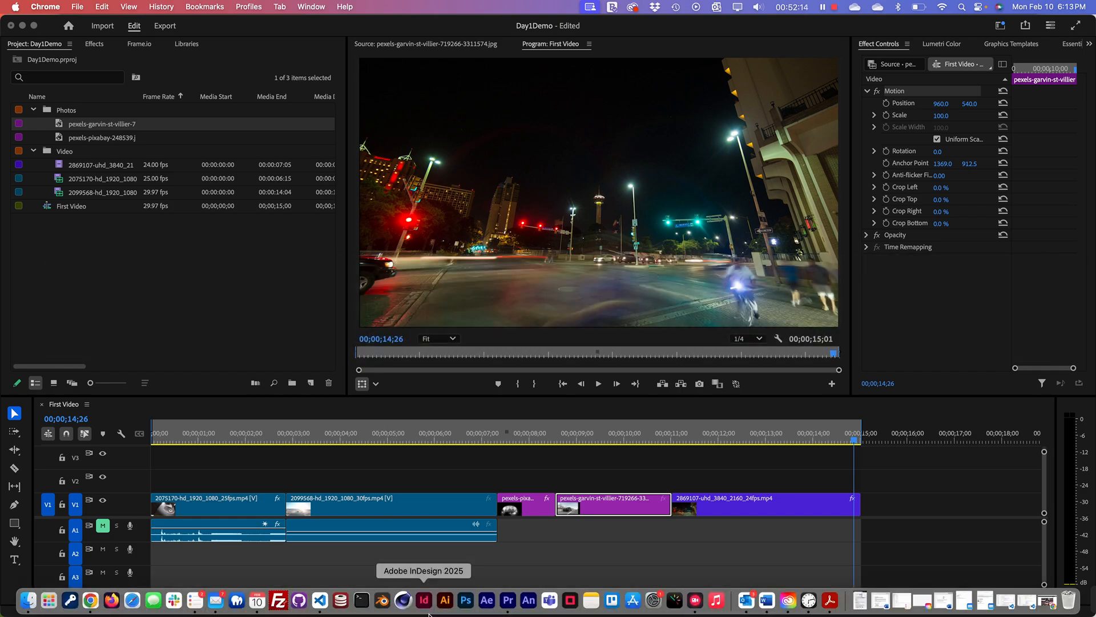
click(87, 600)
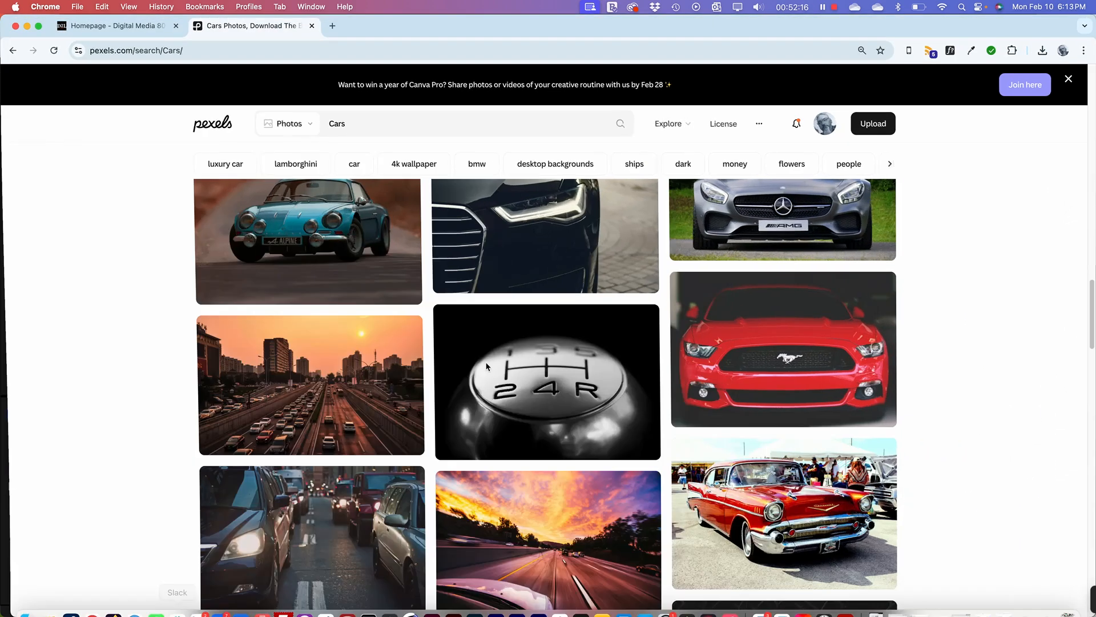
Step: Search Pexels for Cars in Videos instead of Photos and browse the results
scroll(599, 337, up, 5)
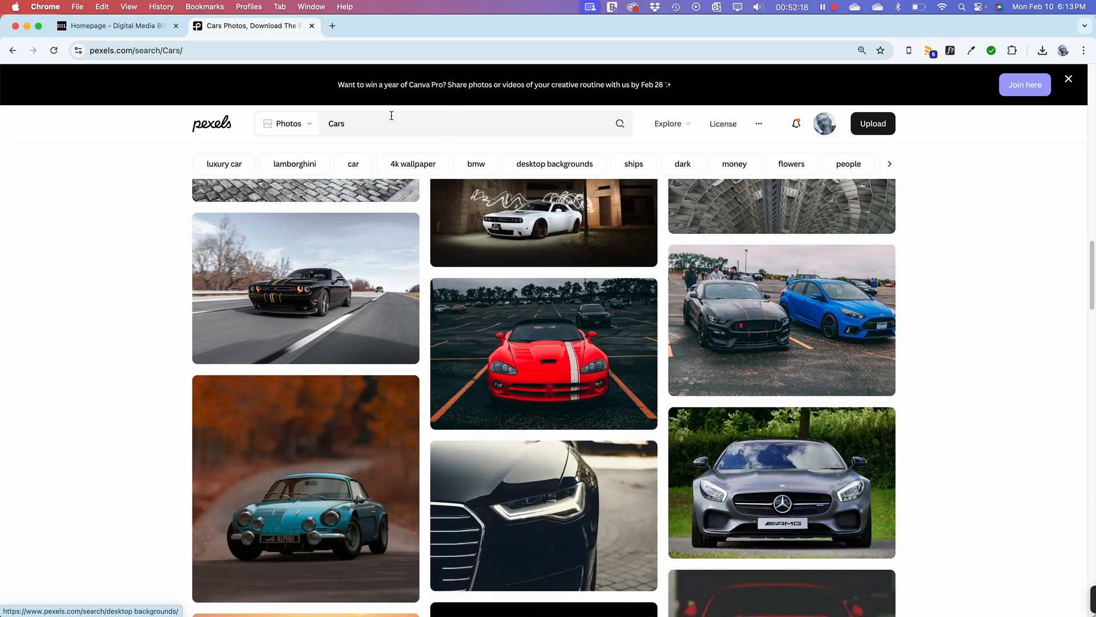
click(316, 126)
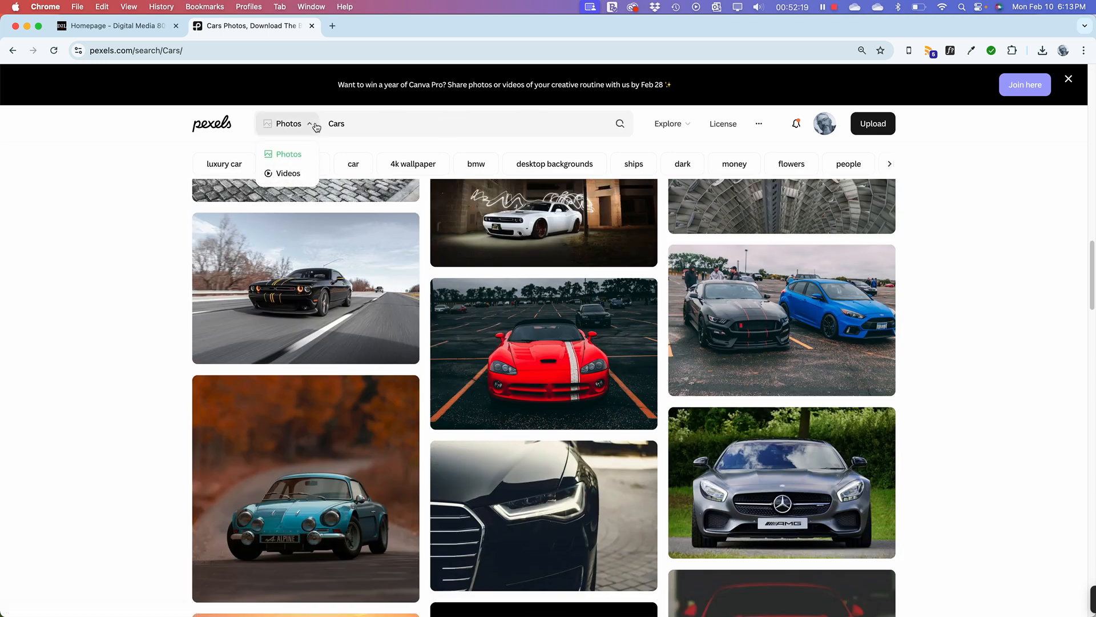
click(287, 172)
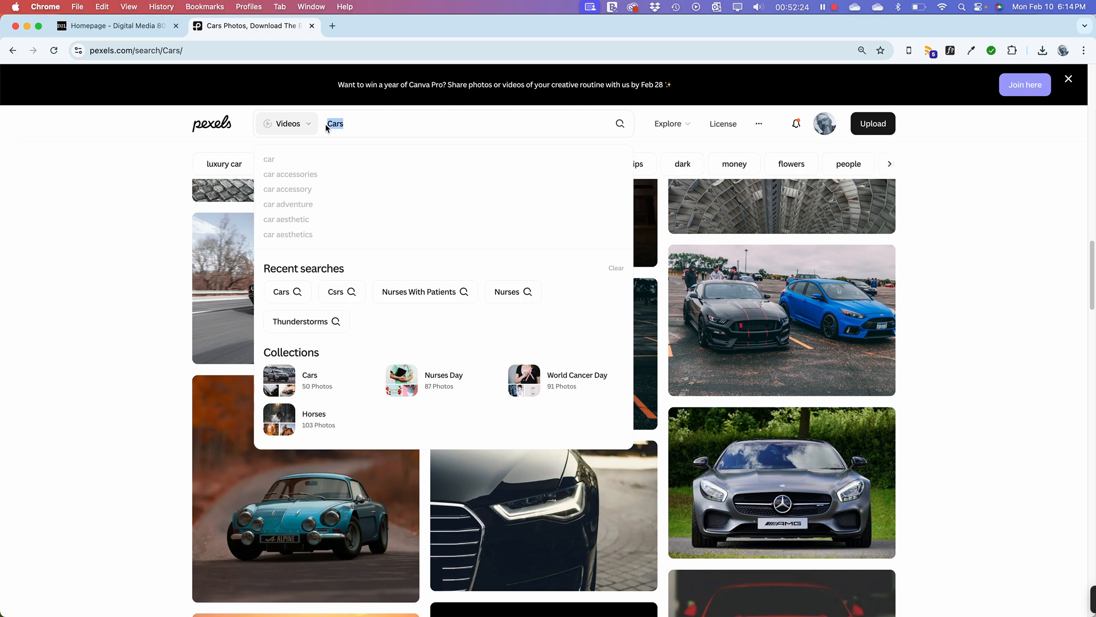
click(619, 125)
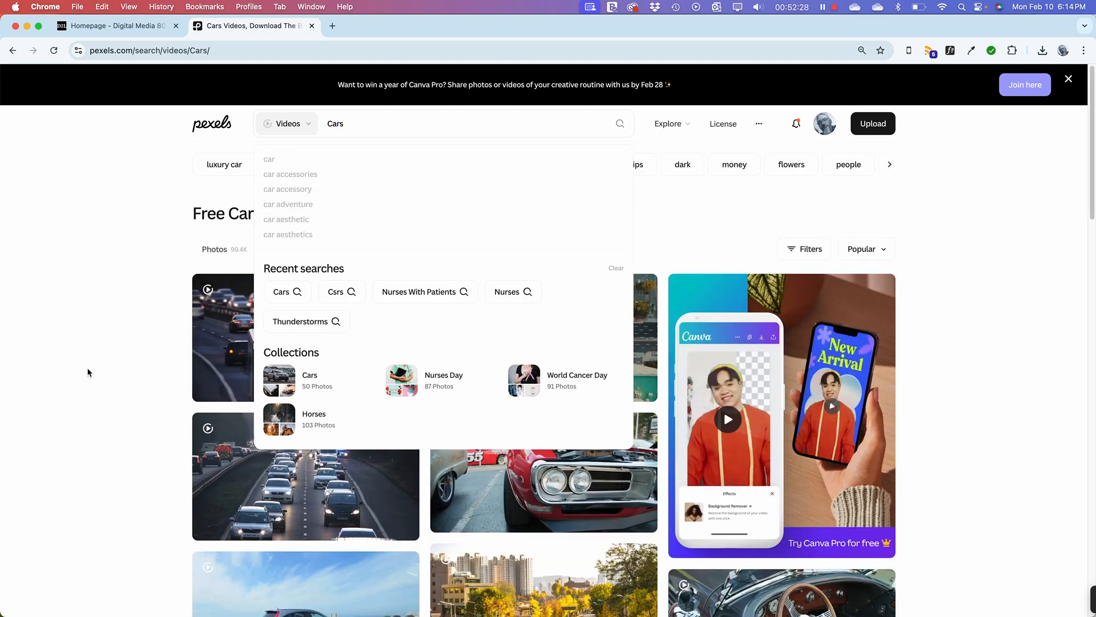
click(88, 372)
scroll(498, 407, down, 10)
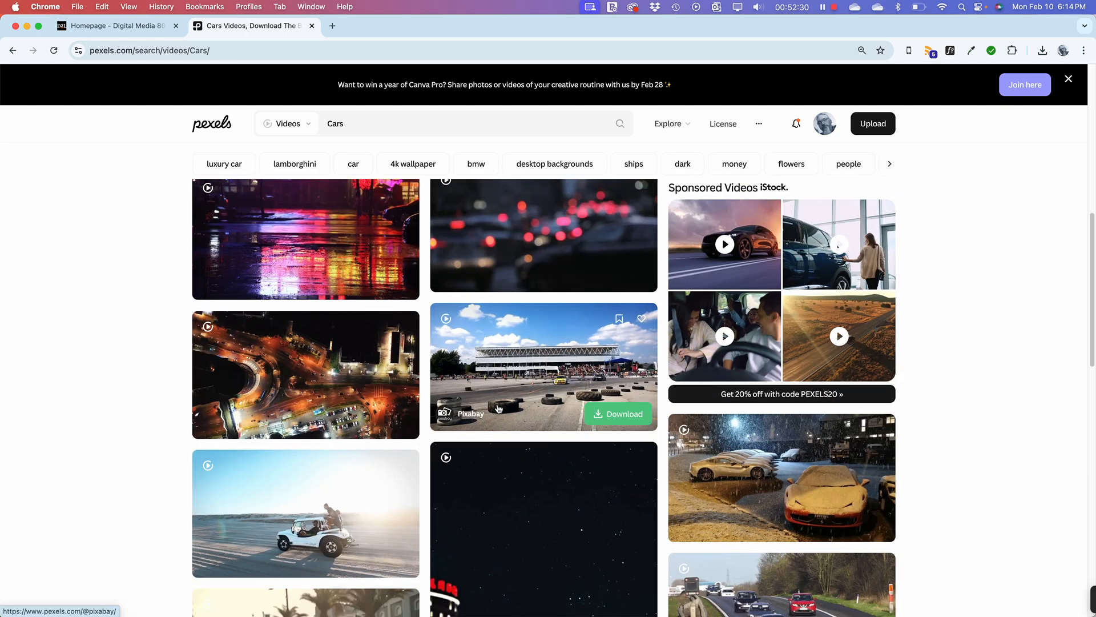
Step: Find the bird's-eye view of a roads network video in the Cars results and download it in 4K UHD 3840x2160
scroll(502, 412, down, 15)
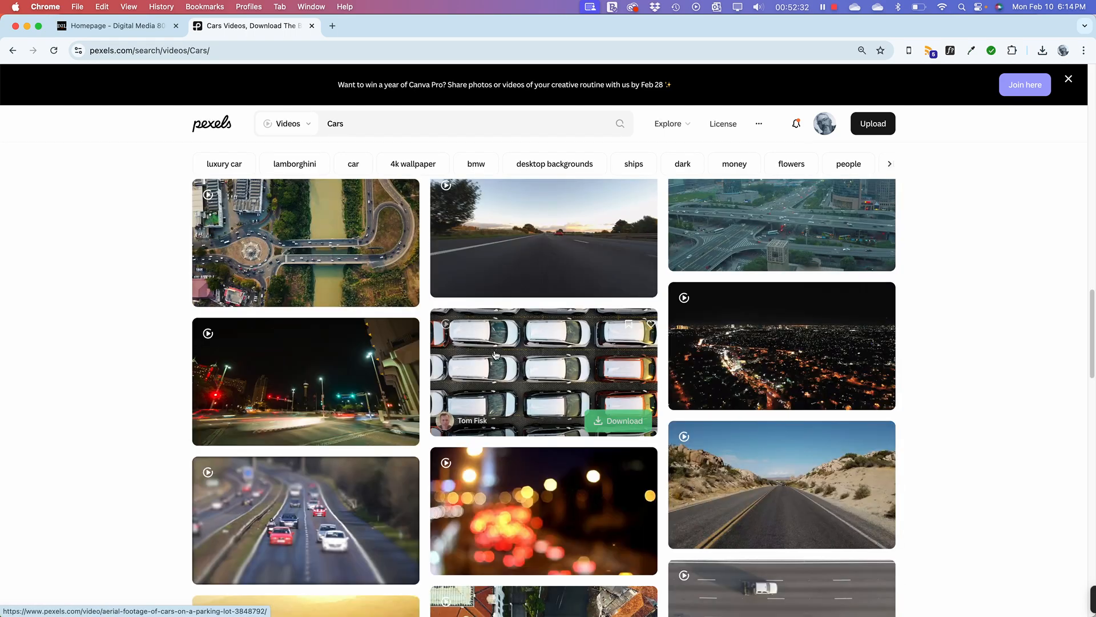
scroll(495, 353, down, 4)
scroll(495, 365, up, 4)
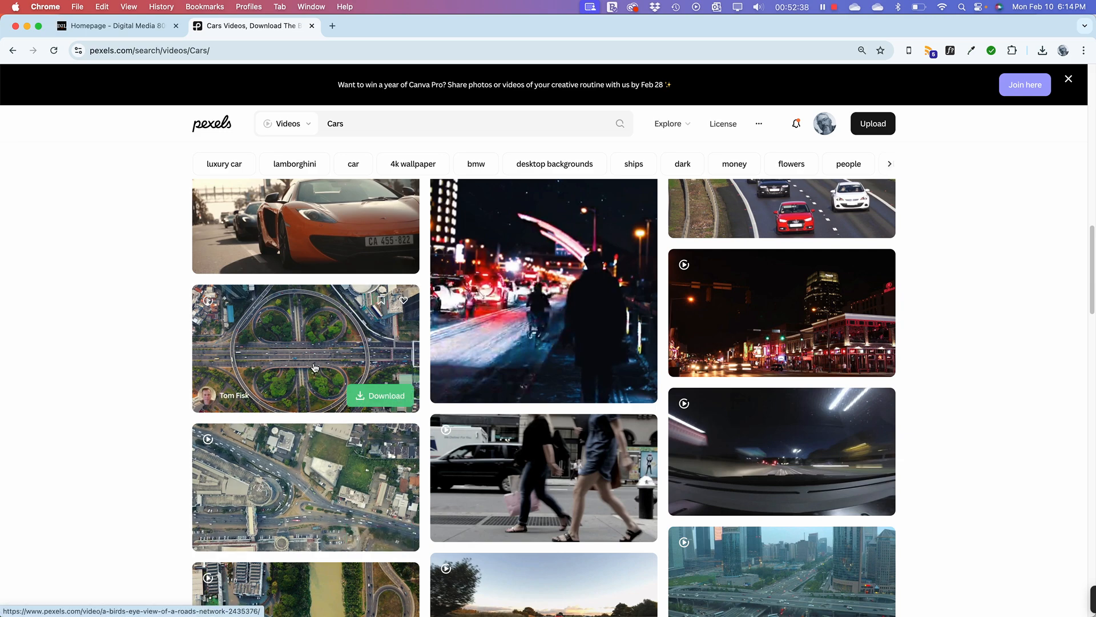
click(315, 367)
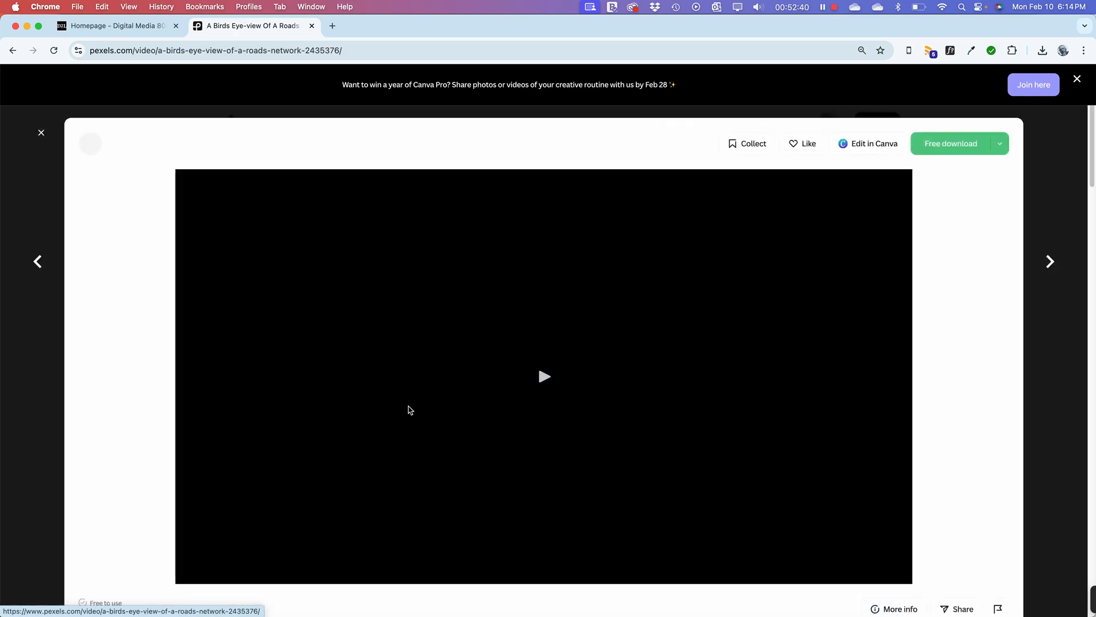
click(1000, 145)
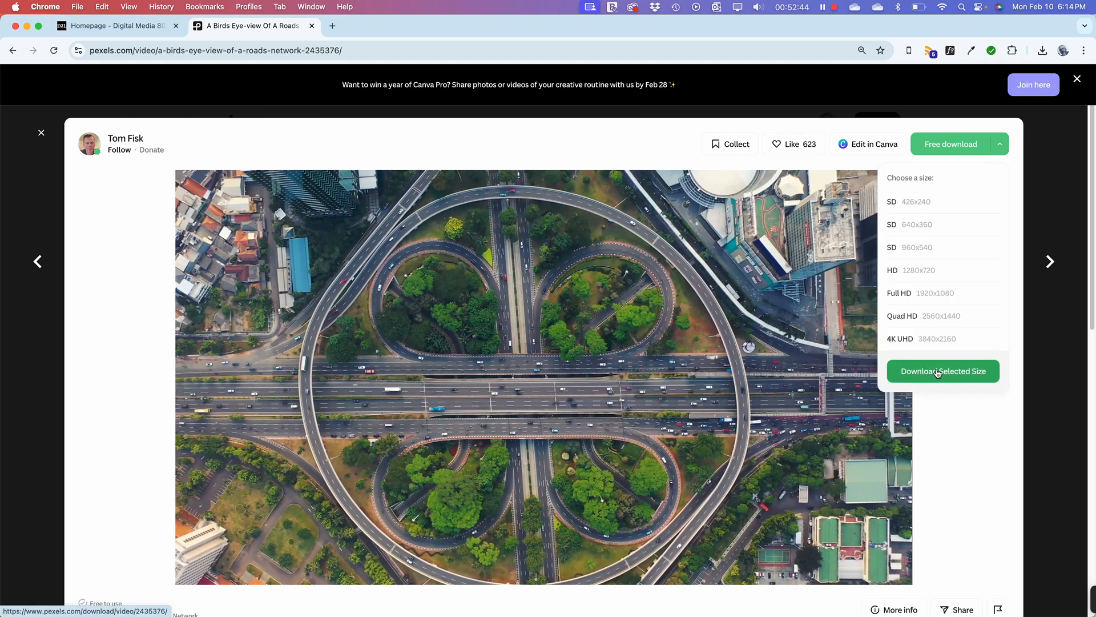
click(933, 340)
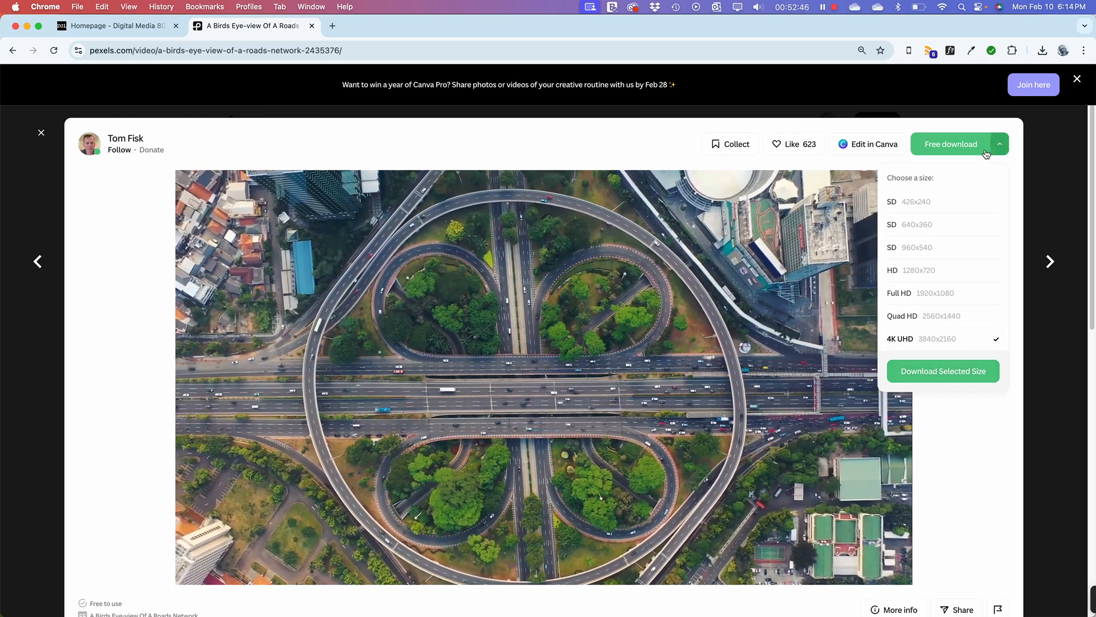
click(974, 371)
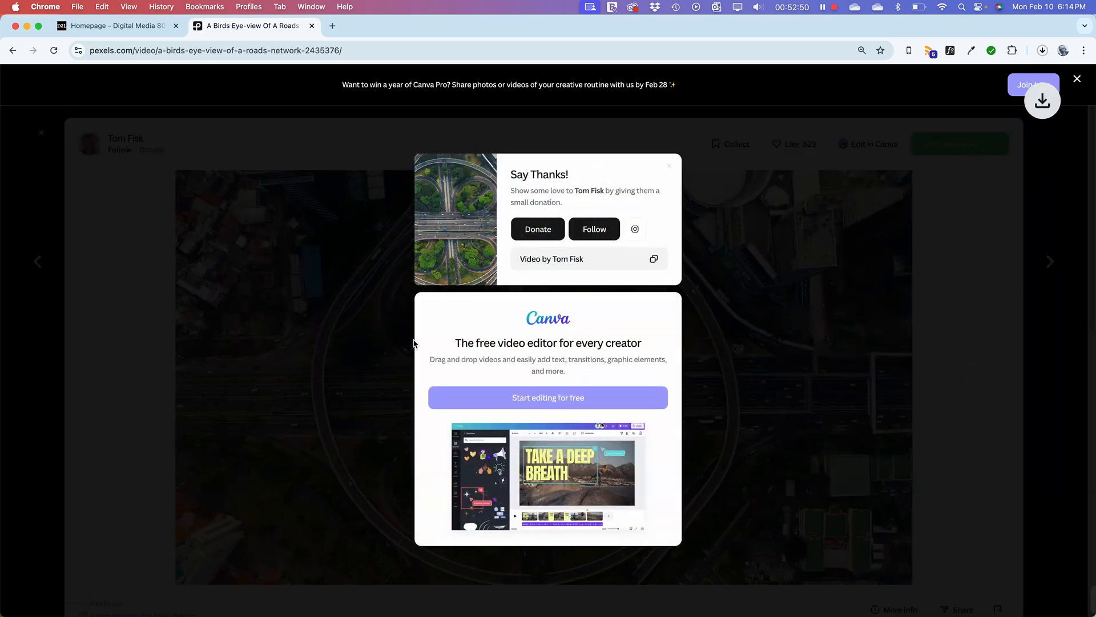
Step: Switch to Finder and move 2435376-uhd_3840_2160_30fps.mp4 from Downloads into the Video folder of PremierDemo1
key(super+Tab)
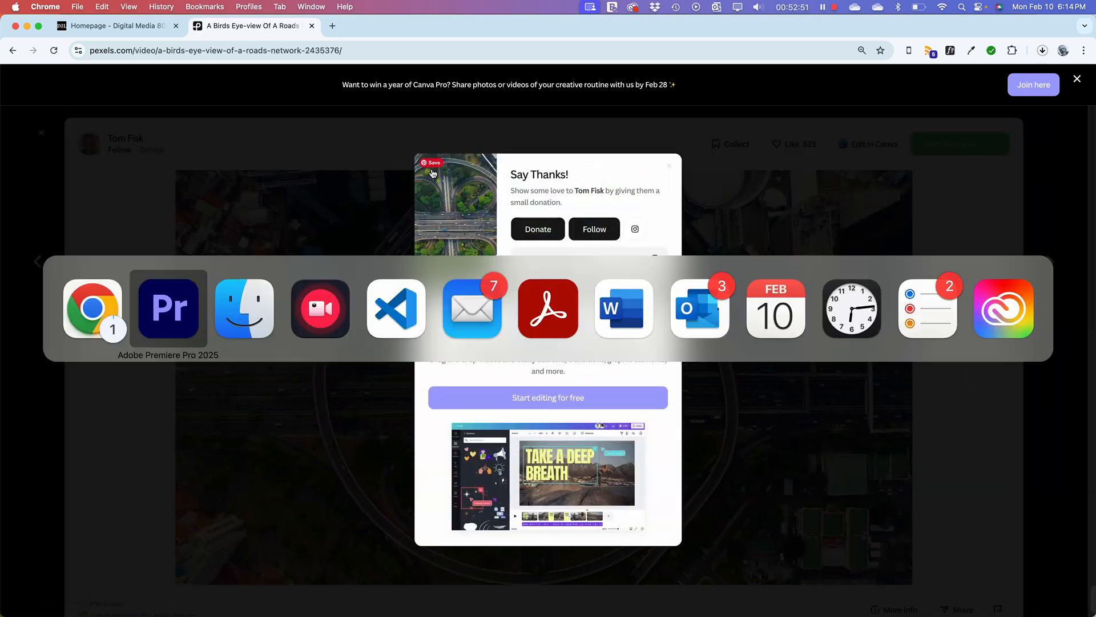
click(228, 319)
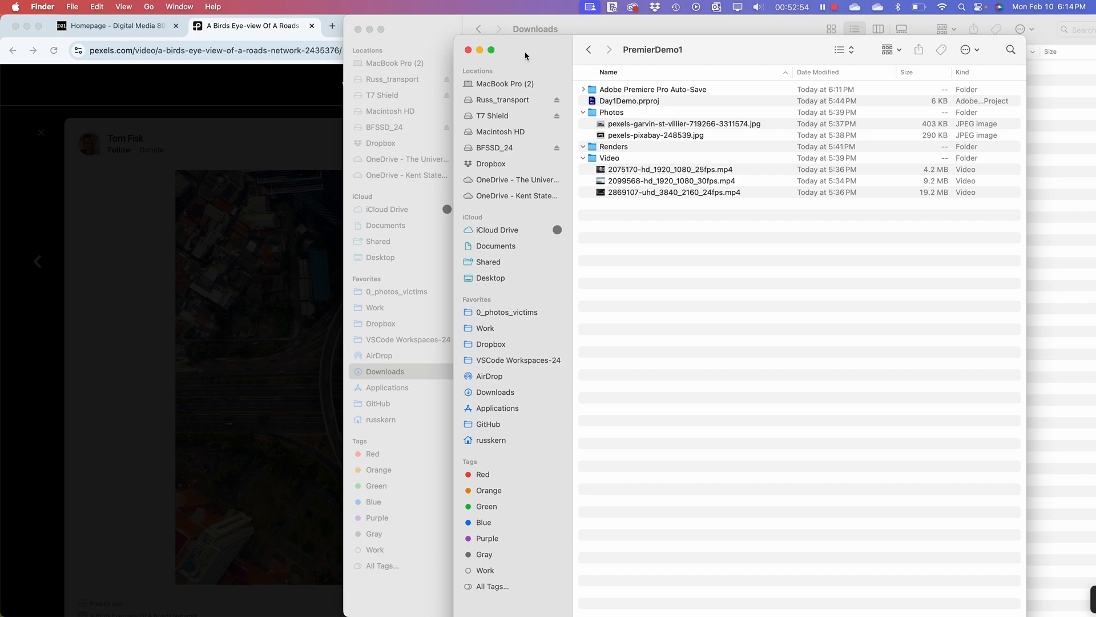
drag(525, 56, 127, 73)
click(774, 431)
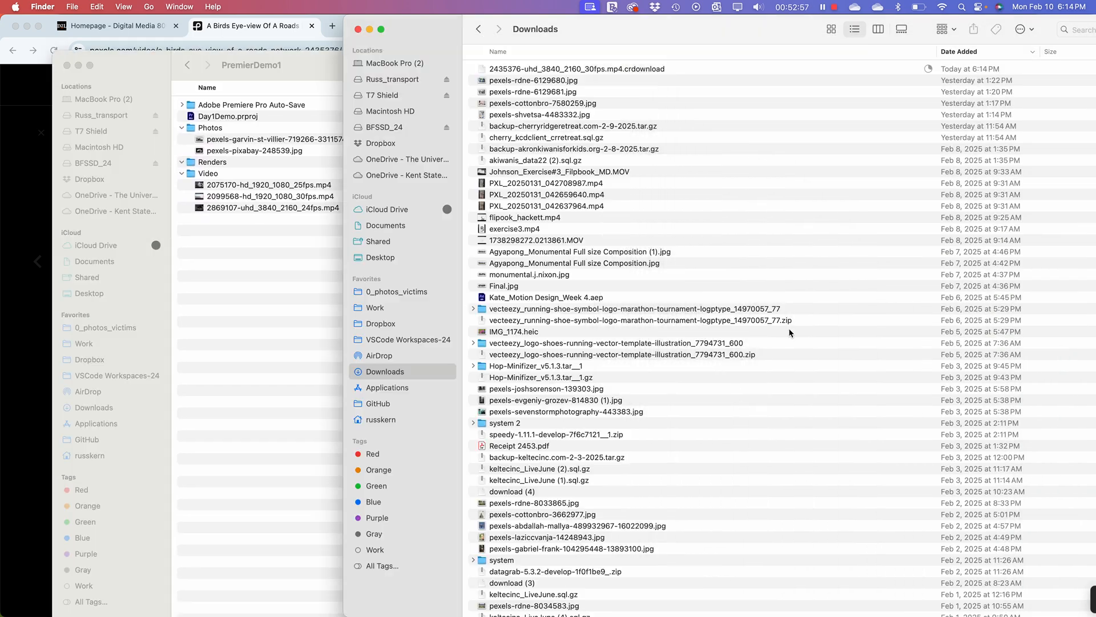
click(517, 70)
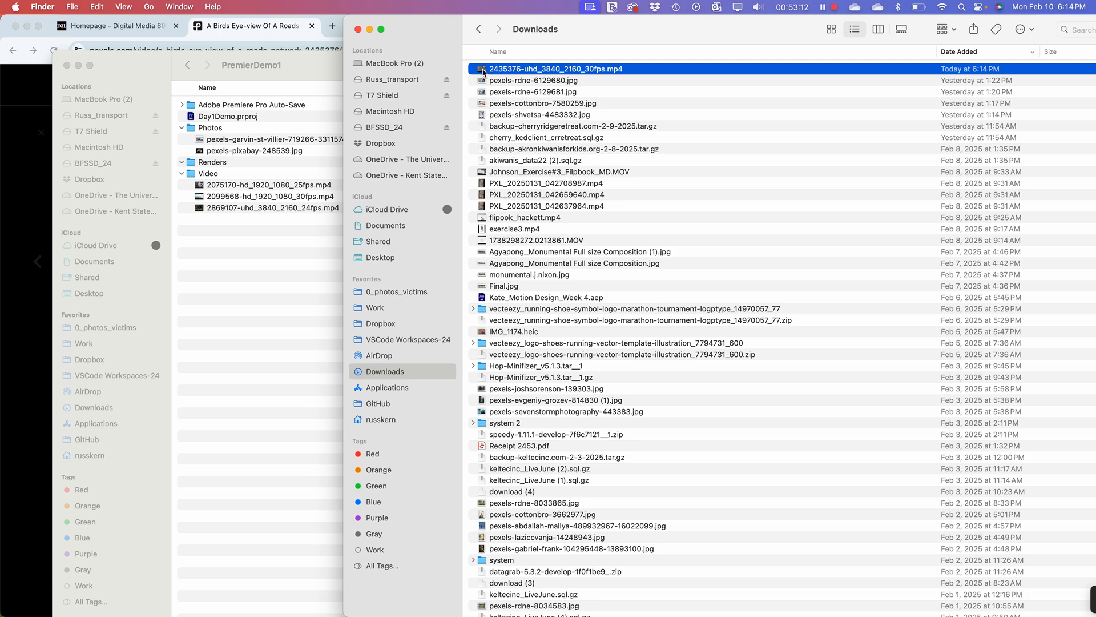
drag(483, 71, 214, 177)
click(202, 209)
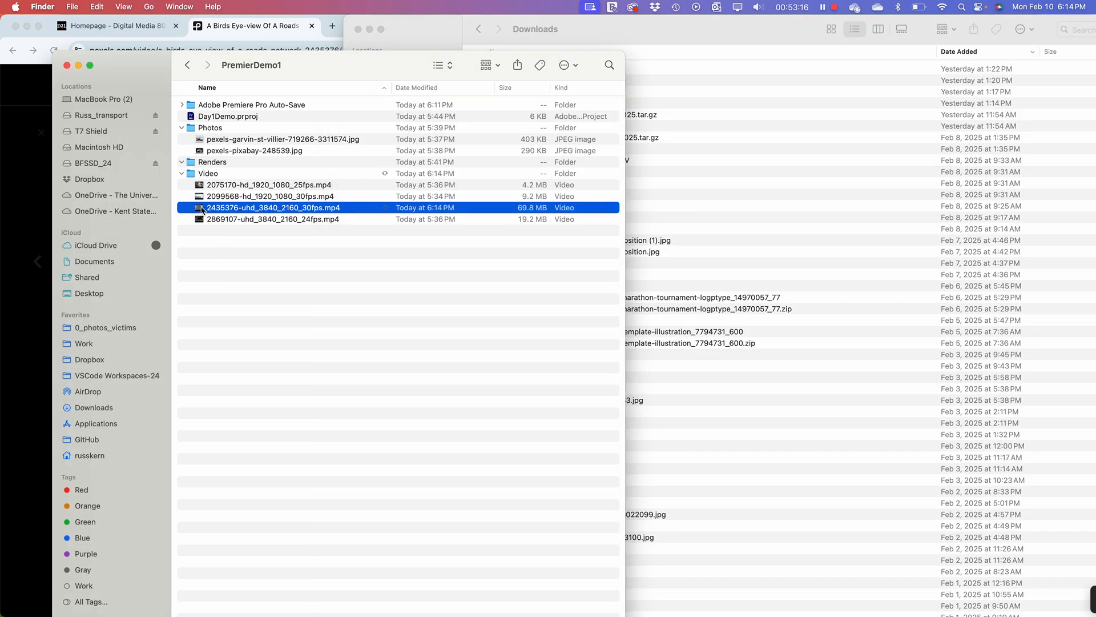
click(326, 270)
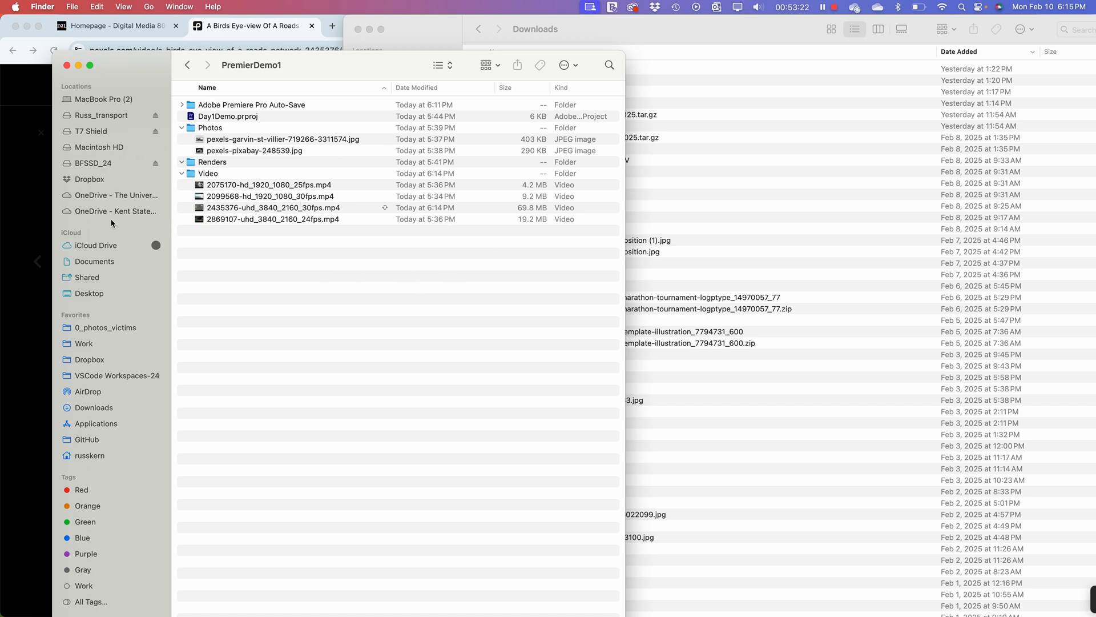
Step: Switch to Premiere Pro and import 2435376-uhd_3840_2160_30fps.mp4 from the Video folder into the project
key(super+Tab)
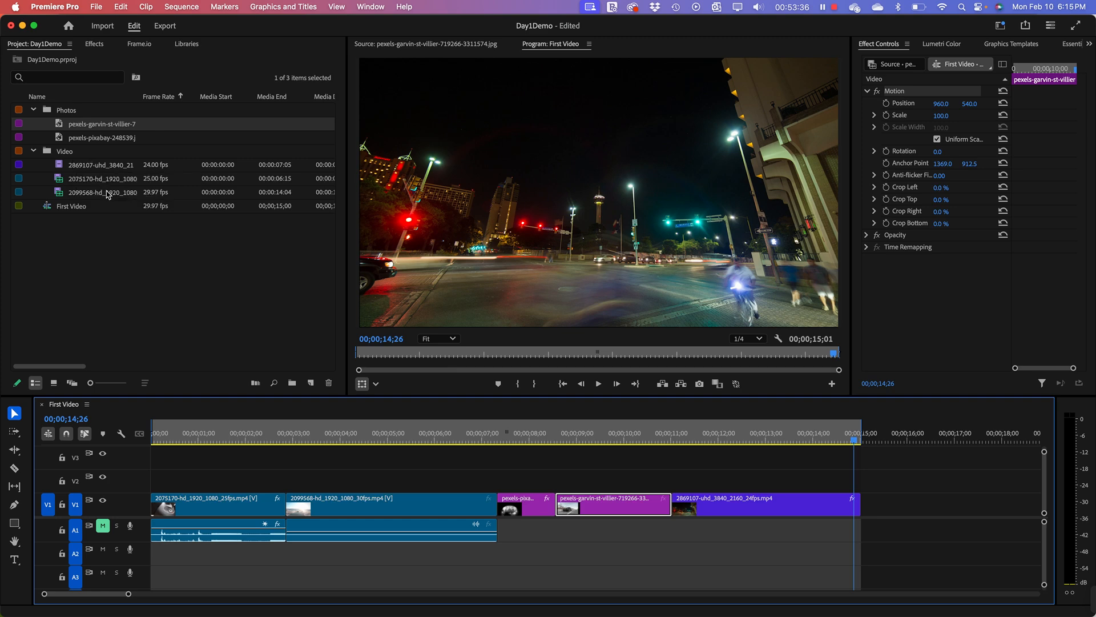
click(130, 274)
right_click(131, 268)
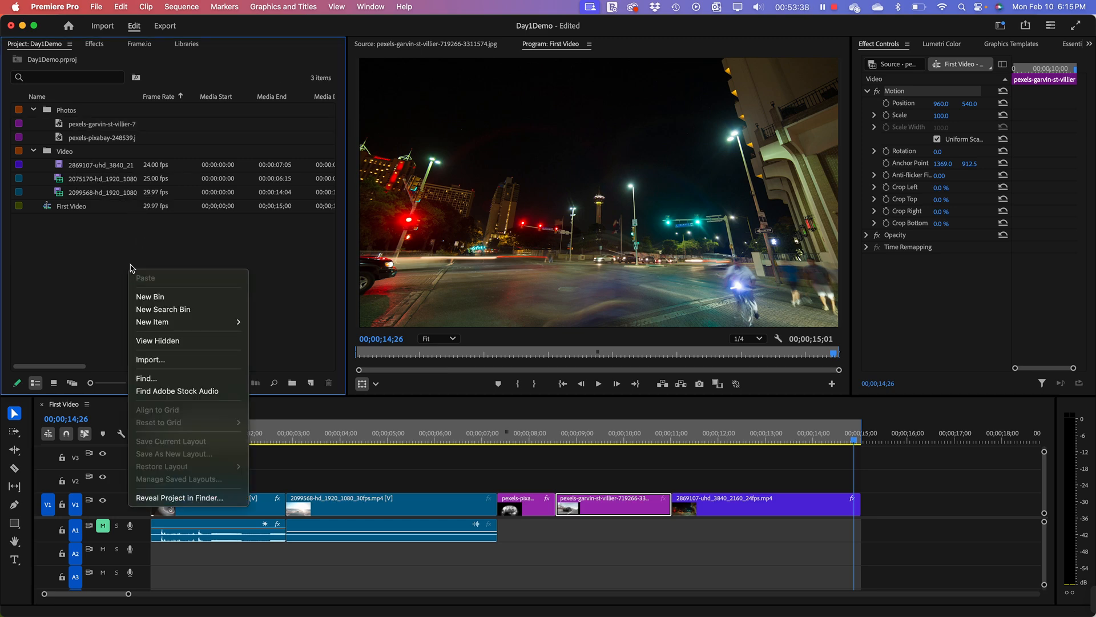
click(150, 360)
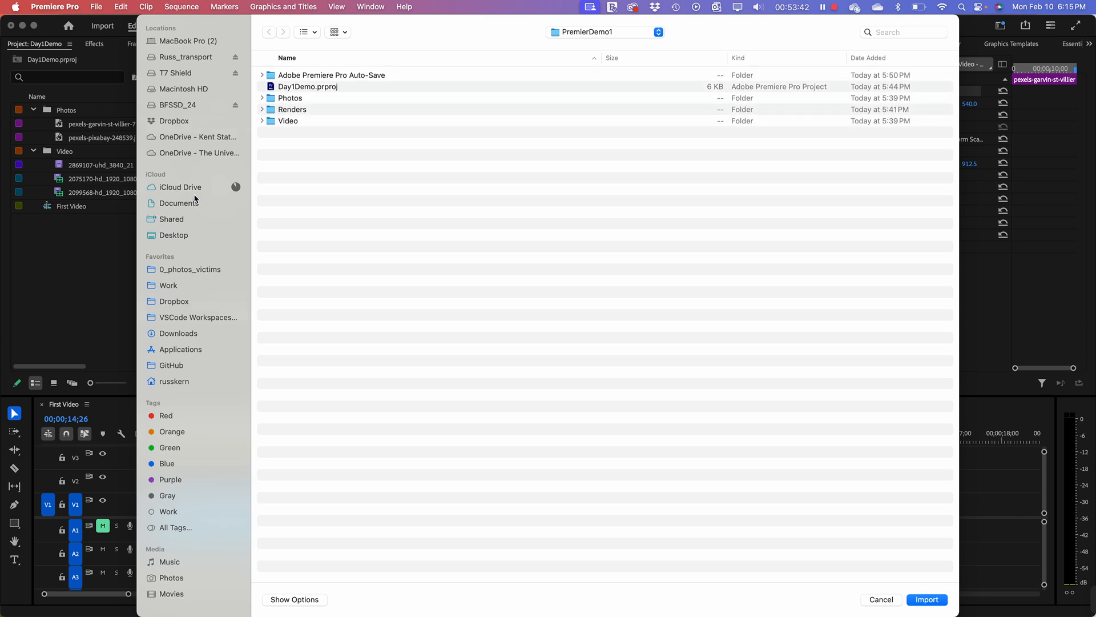
double_click(295, 121)
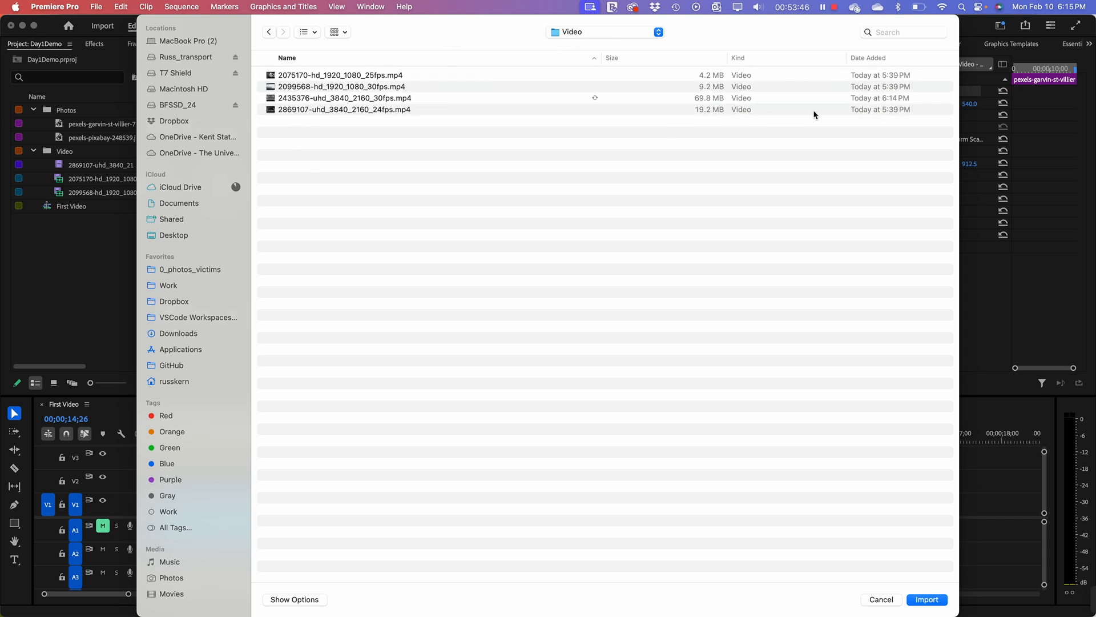
click(895, 101)
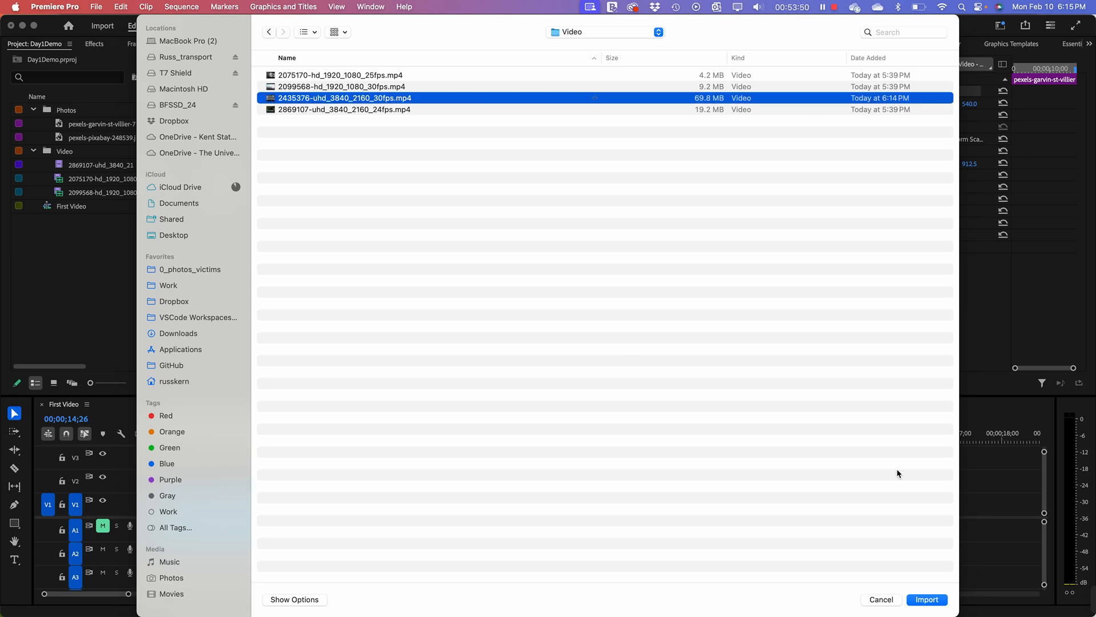
click(932, 600)
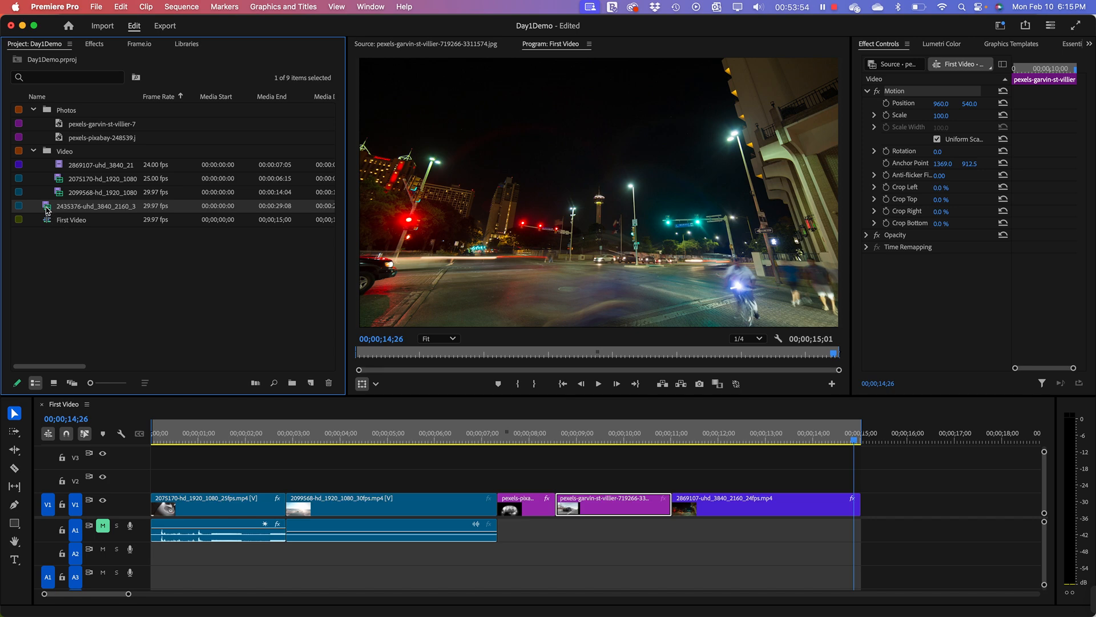
Step: Move the imported 2435376 aerial clip into the Video bin and place it on track V2 above the photos in First Video
click(63, 235)
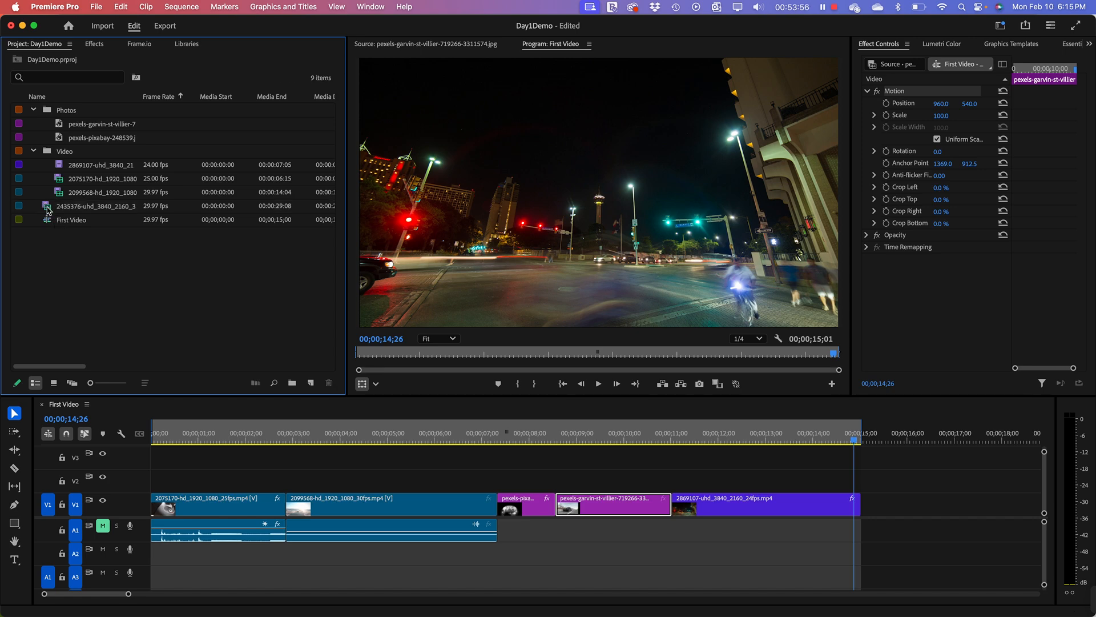
drag(47, 210, 73, 155)
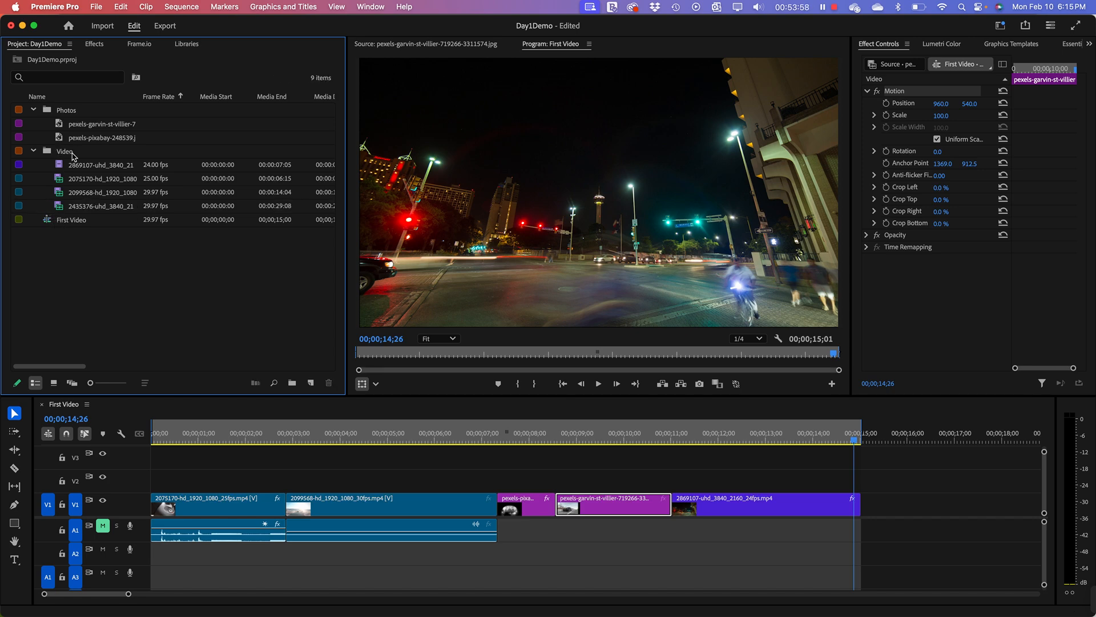
click(63, 210)
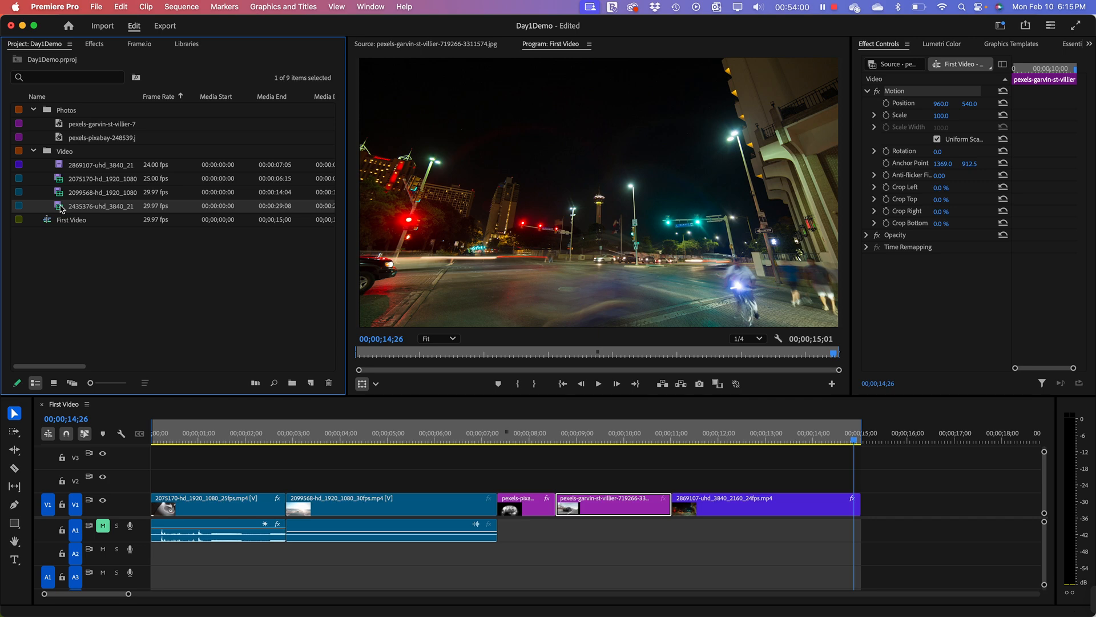
drag(61, 209, 547, 446)
Step: Select the aerial roads clip on V2 and set its Scale to 55
drag(941, 115, 905, 116)
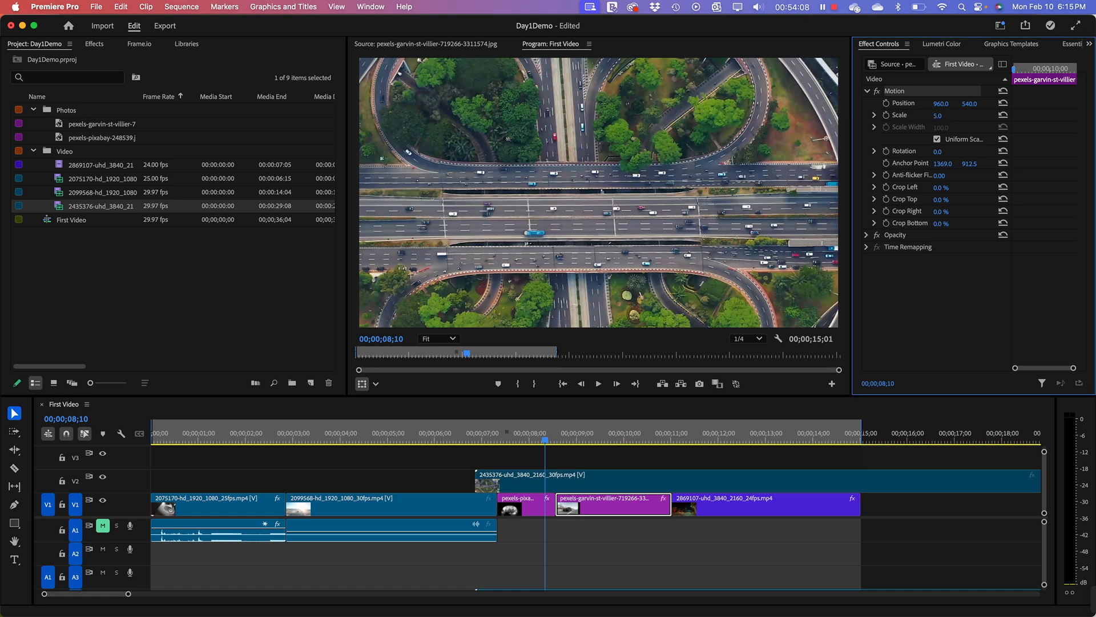
key(super+z)
click(664, 478)
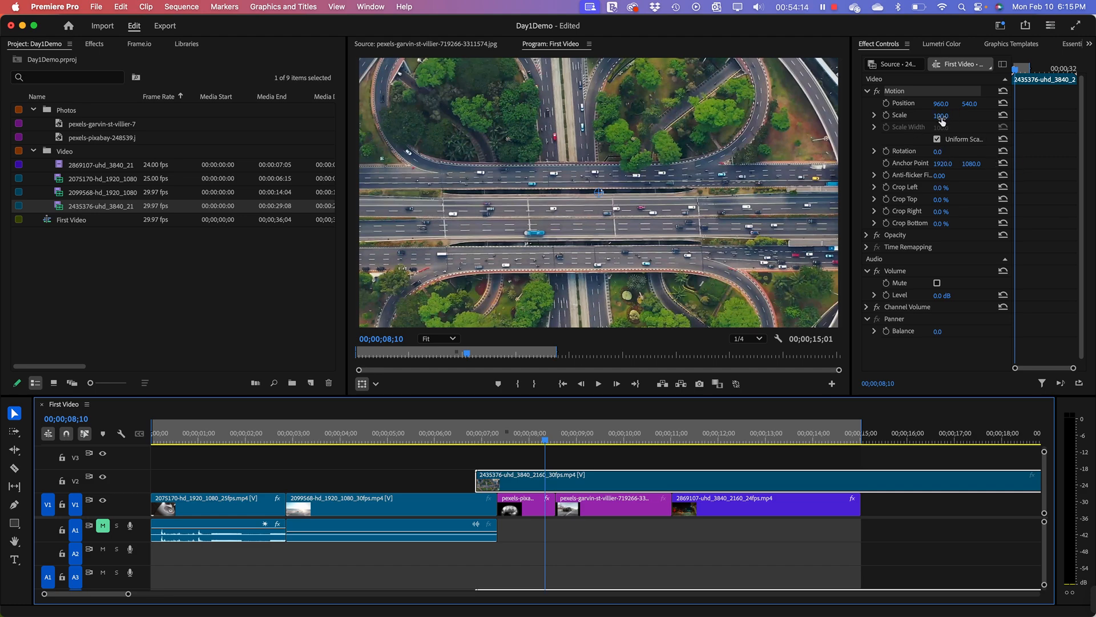
drag(953, 116, 927, 116)
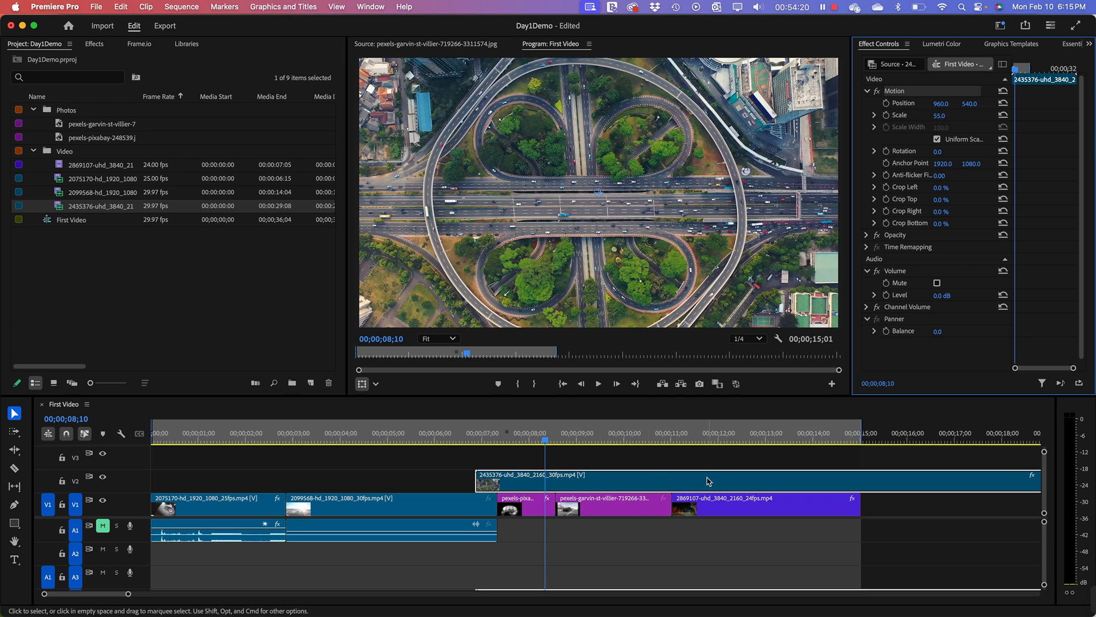
Step: Slide the aerial clip along V2 to start at about 00;00;02;21 and scrub through its footage
drag(708, 481, 519, 482)
drag(546, 441, 626, 468)
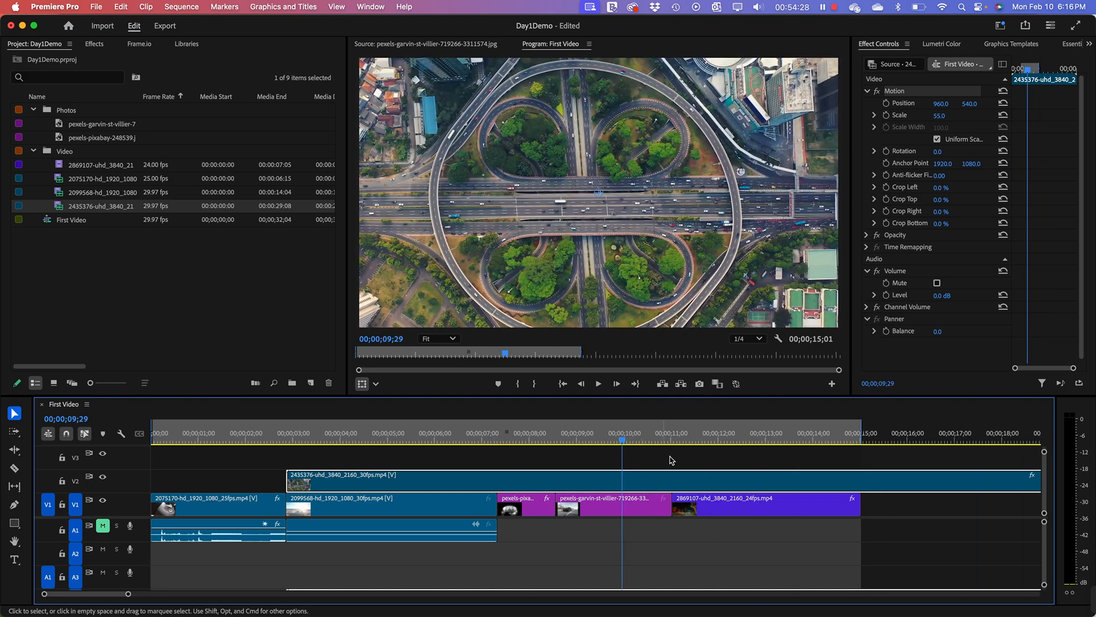
drag(626, 438, 580, 439)
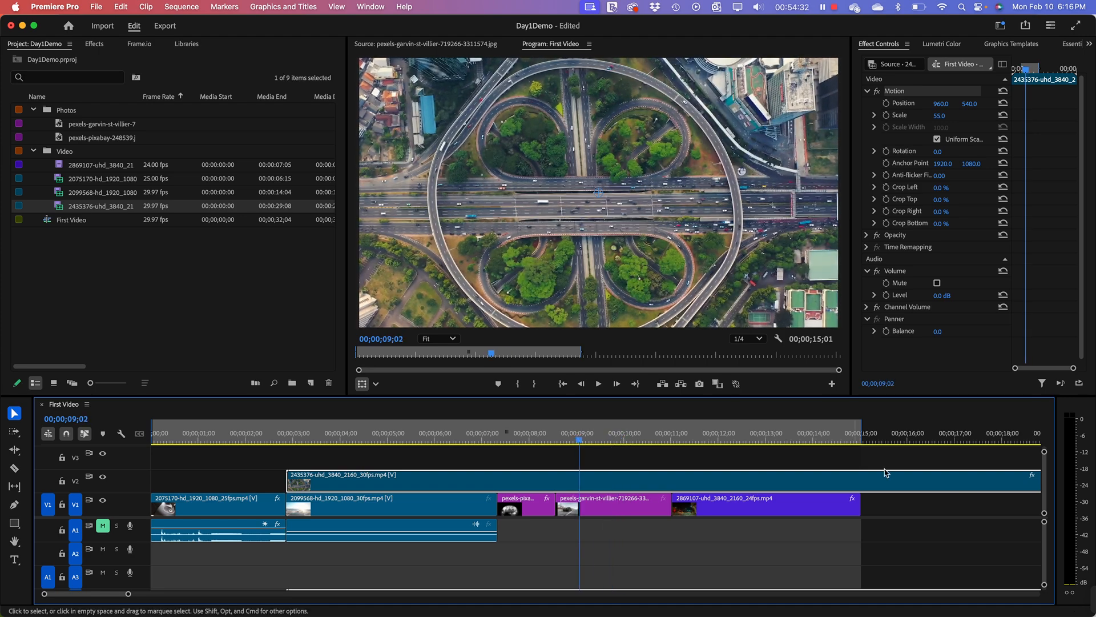
drag(979, 489, 948, 489)
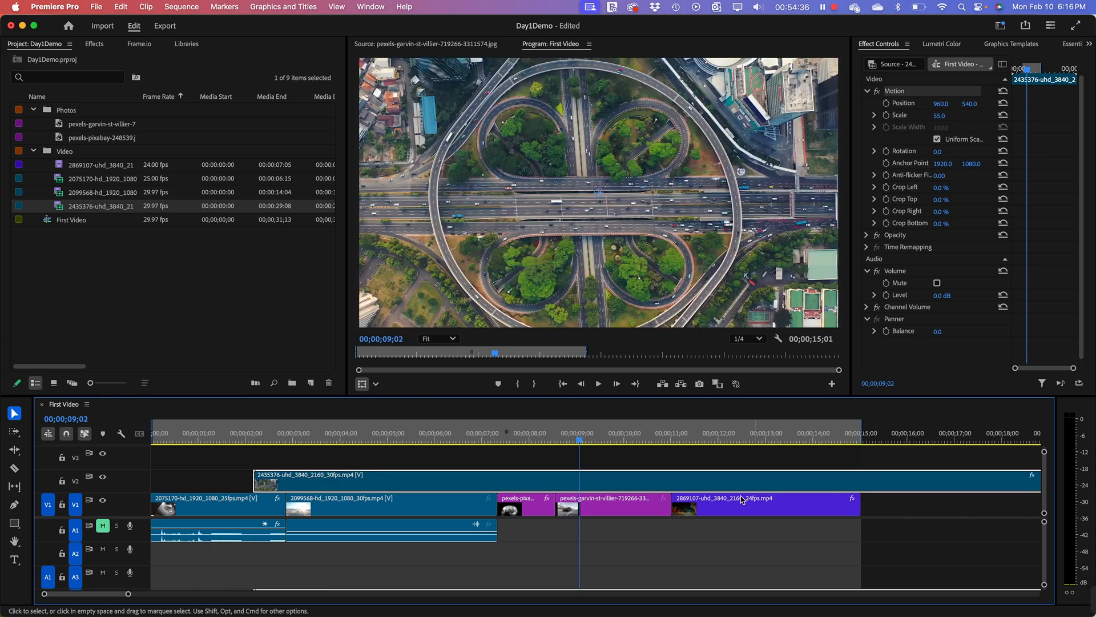
drag(624, 481, 706, 480)
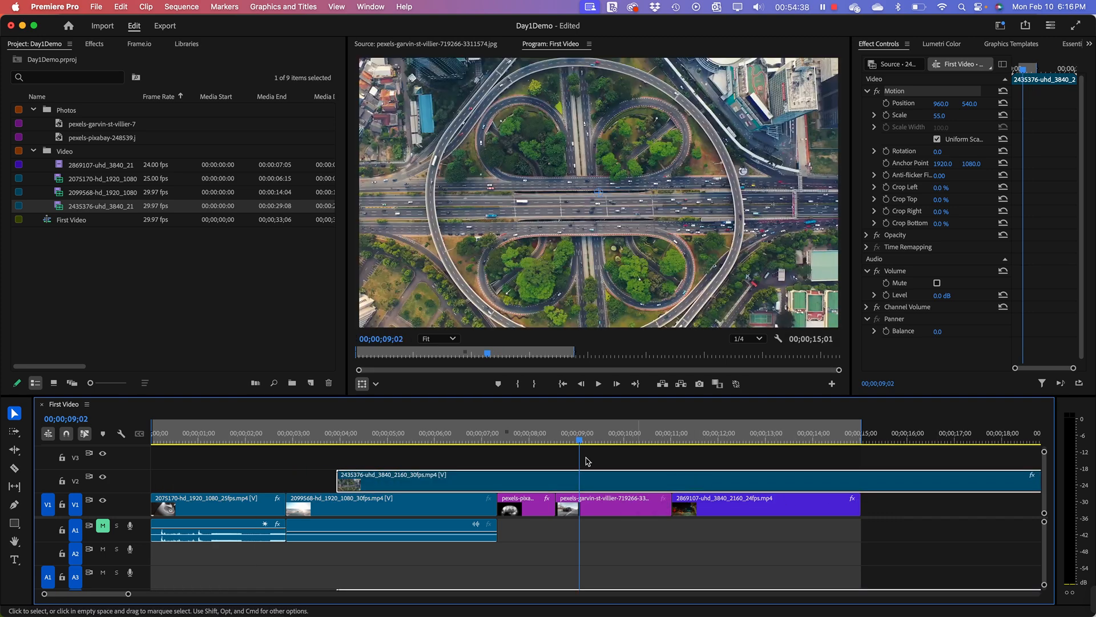
drag(615, 487, 557, 488)
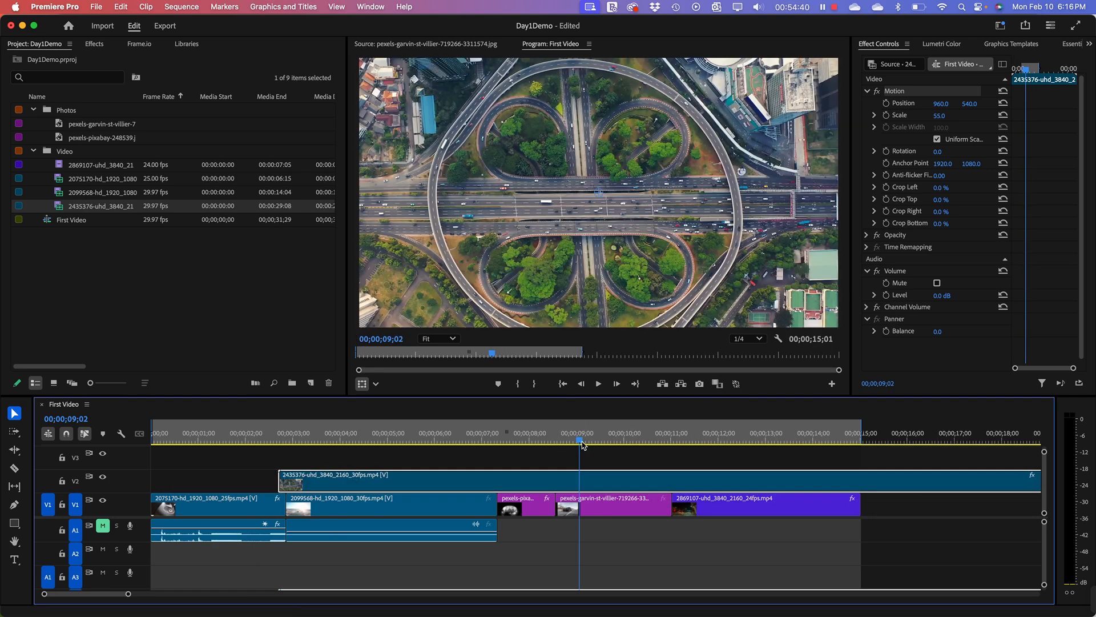
Step: Trim the aerial clip at both ends to a segment of about 1.7 seconds and place it on V2 above the second car photo
drag(582, 445, 335, 462)
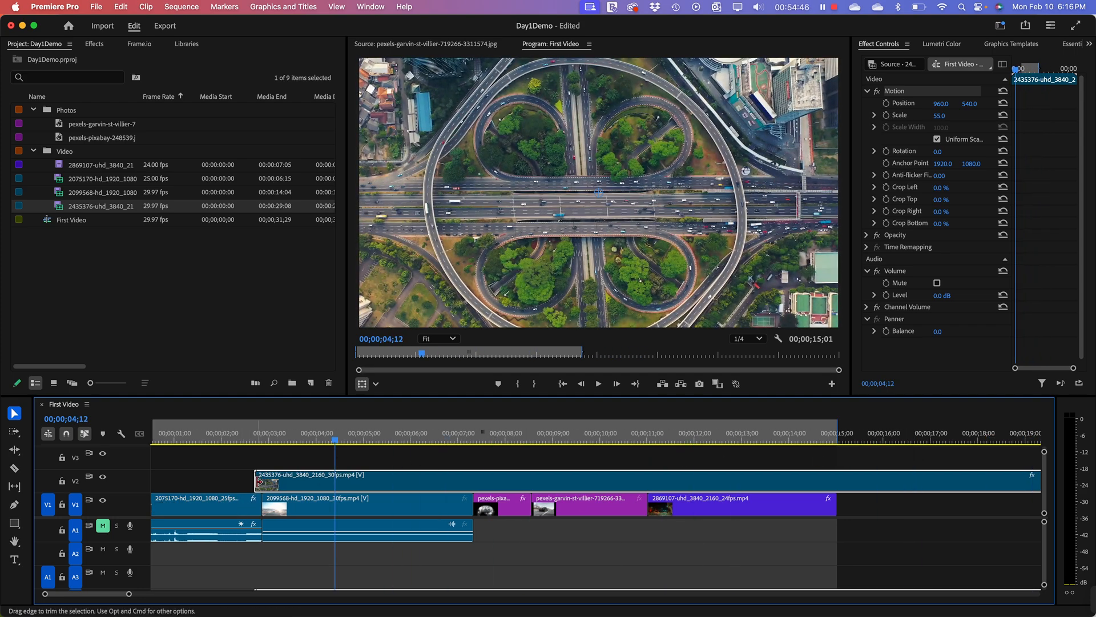
drag(258, 481, 313, 485)
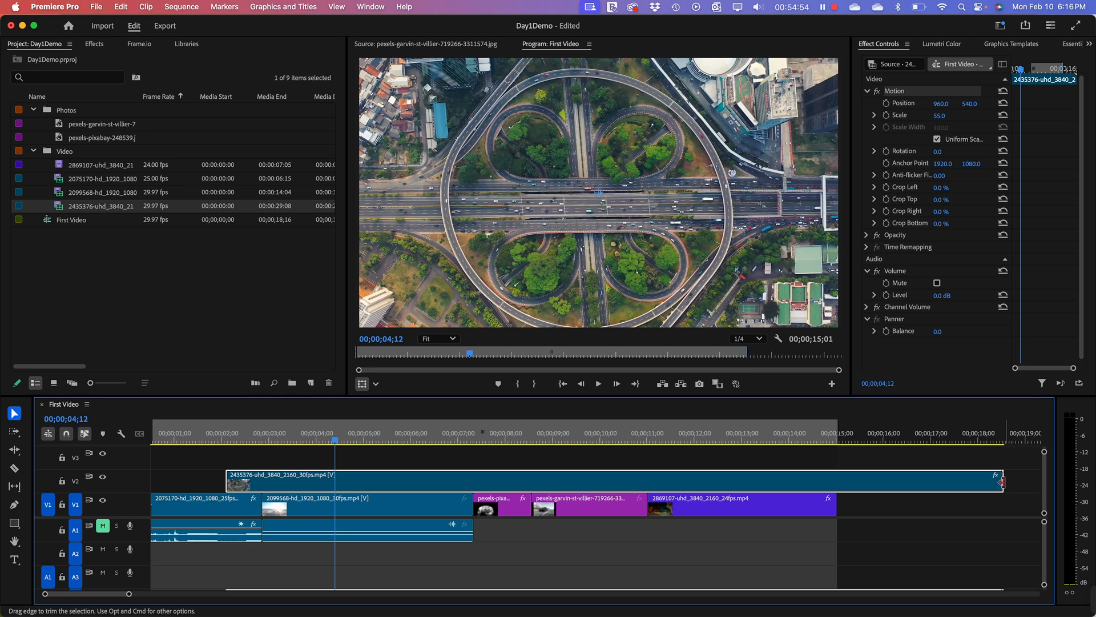
drag(1001, 482, 603, 489)
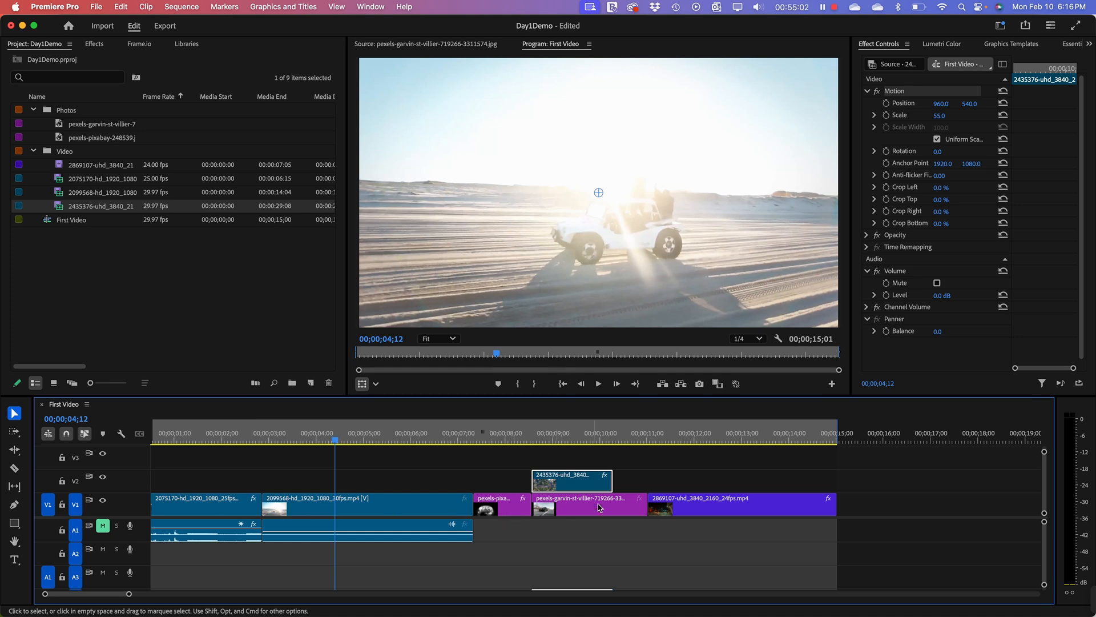
Step: Trim the start of the night street clip, fit the aerial clip before it on V1, and return the playhead to the sequence start
click(702, 508)
drag(652, 508, 751, 508)
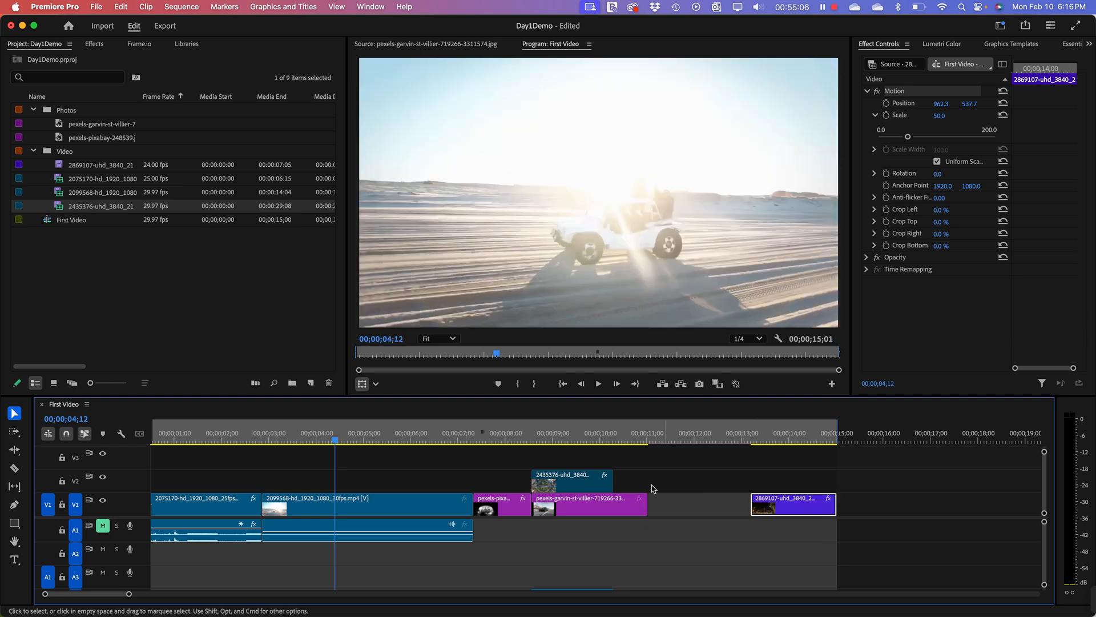
drag(580, 489, 731, 505)
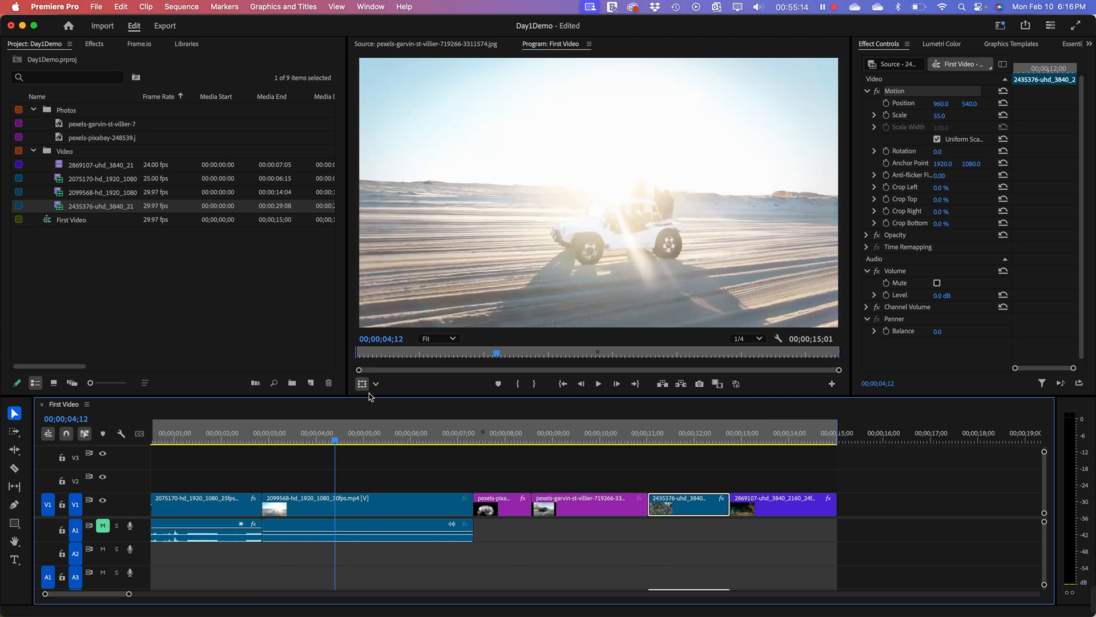
key(Home)
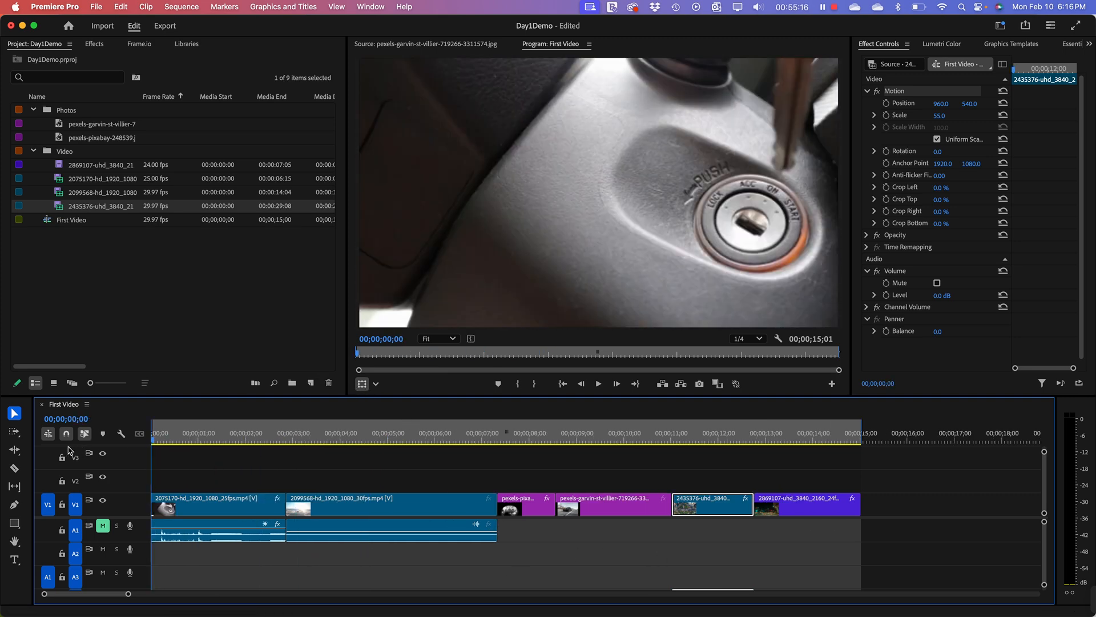
Step: Play the First Video sequence through, scrub the night street clip near its end, and save the project
key(space)
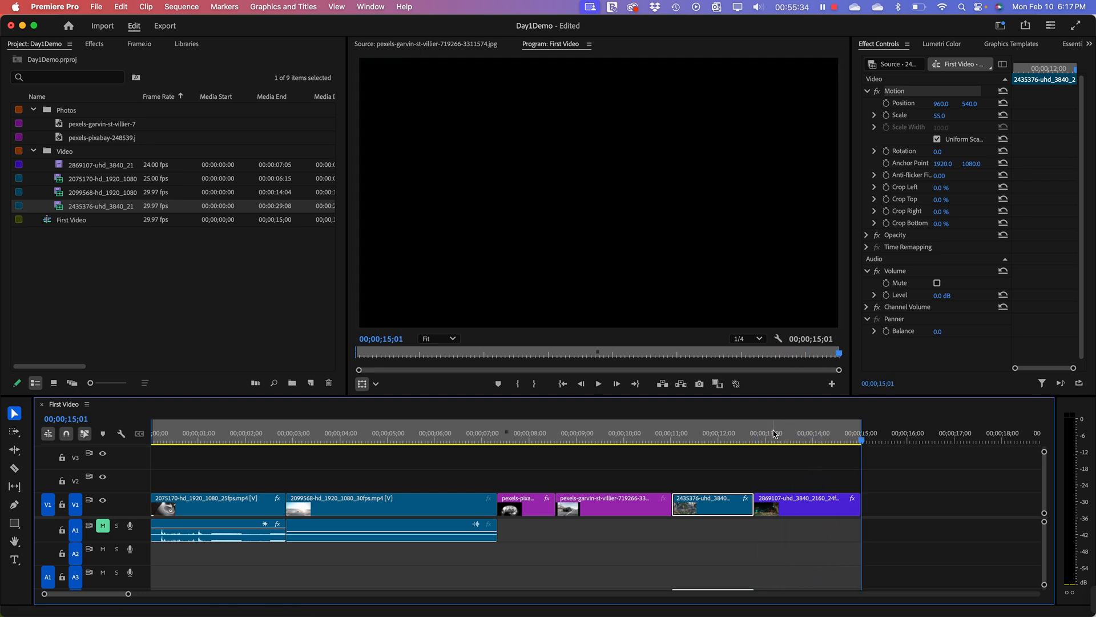
drag(774, 434, 841, 437)
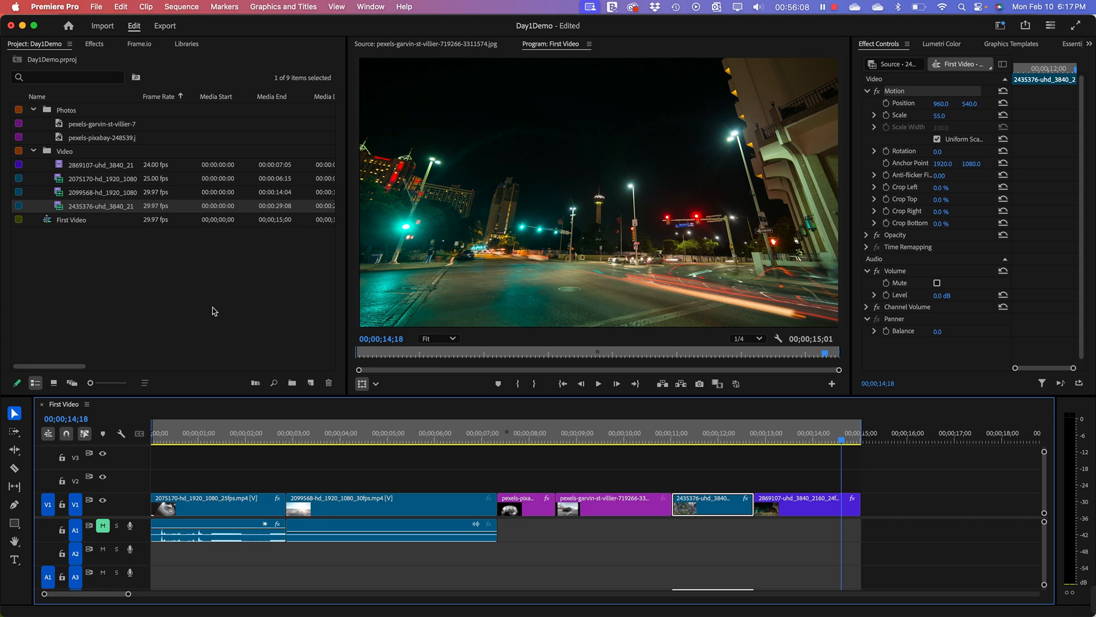
key(super+s)
drag(812, 437, 794, 488)
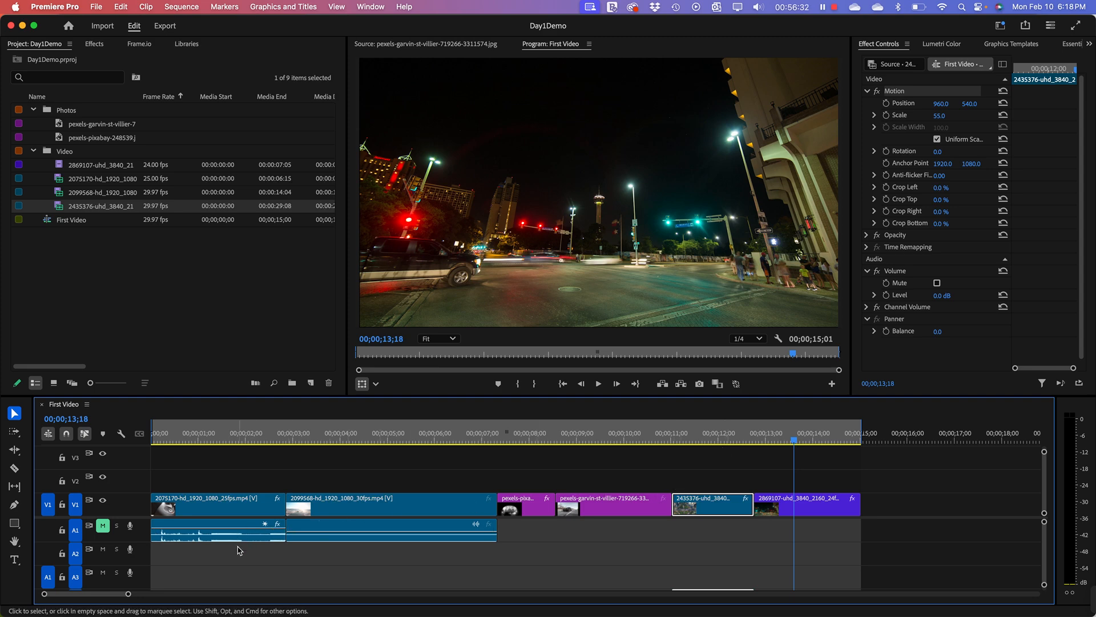
Step: Switch to Chrome and open pixabay.com in a new tab
mouse_move(521, 590)
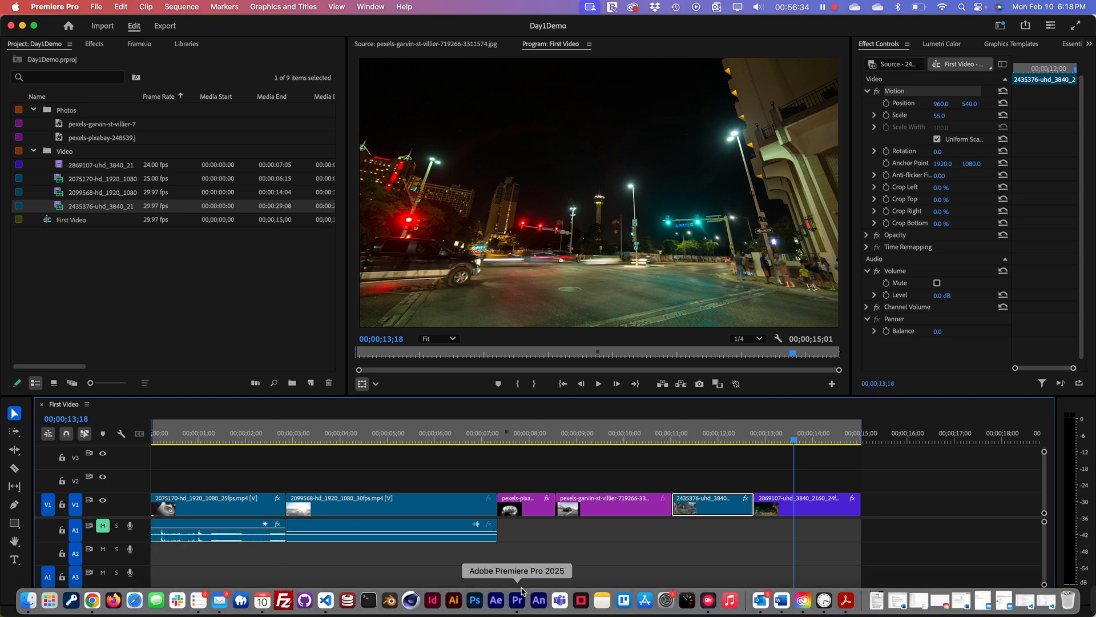
key(super+Tab)
key(super+Tab)
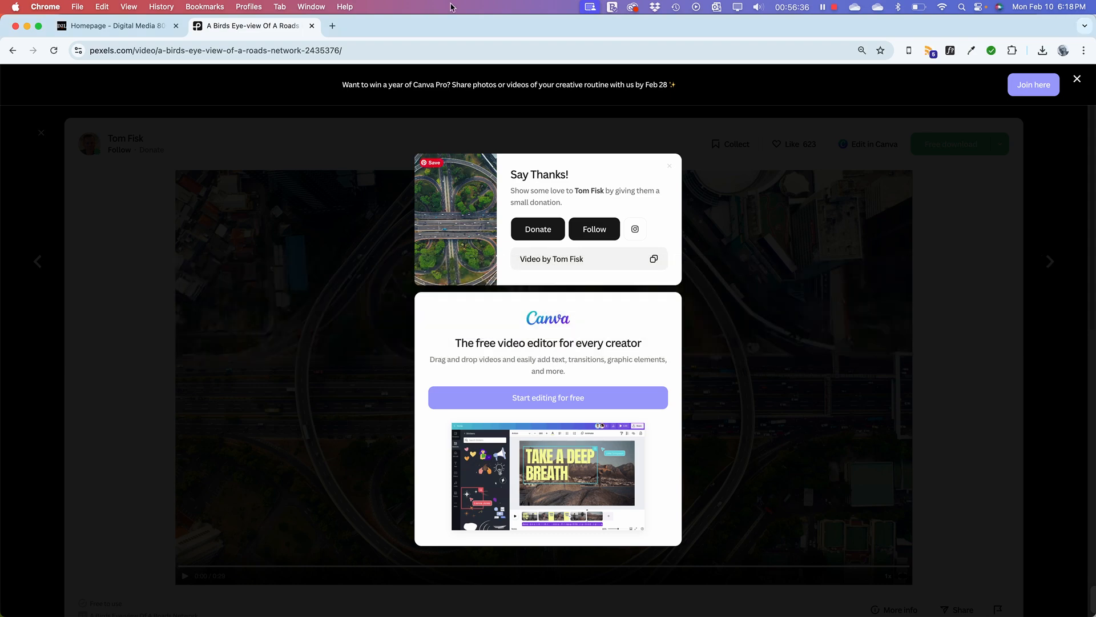
click(332, 26)
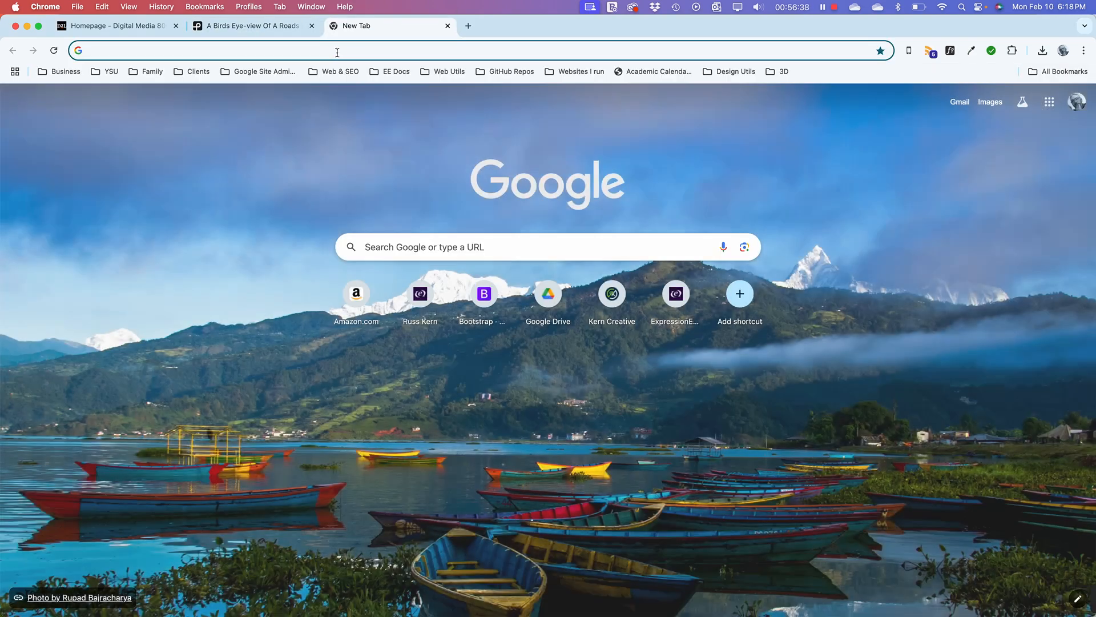
click(327, 48)
text(pixab)
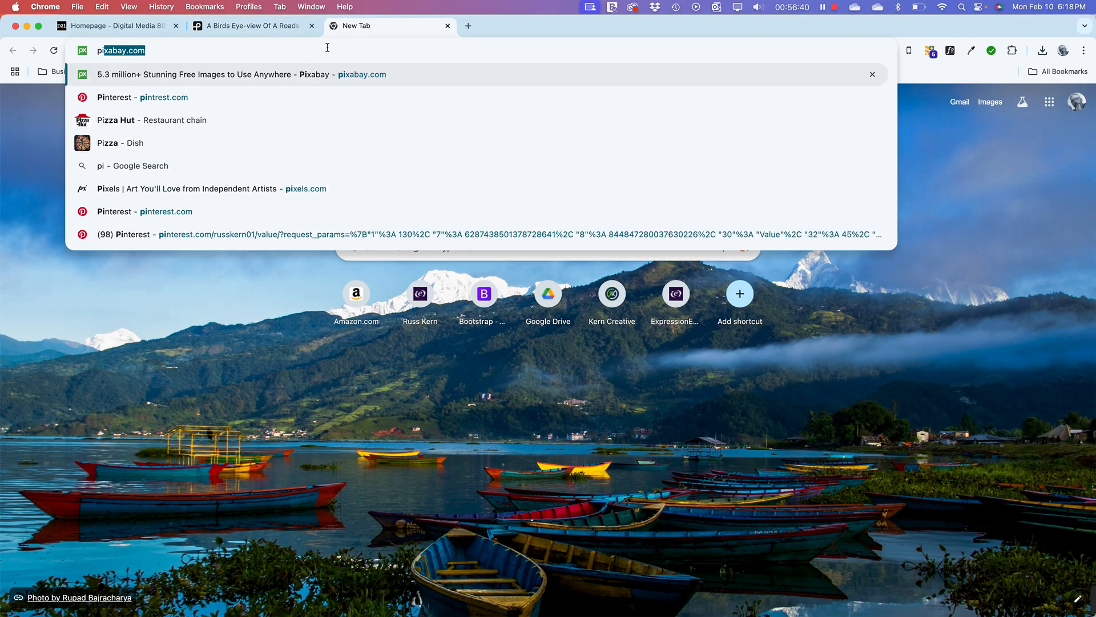
text(ay)
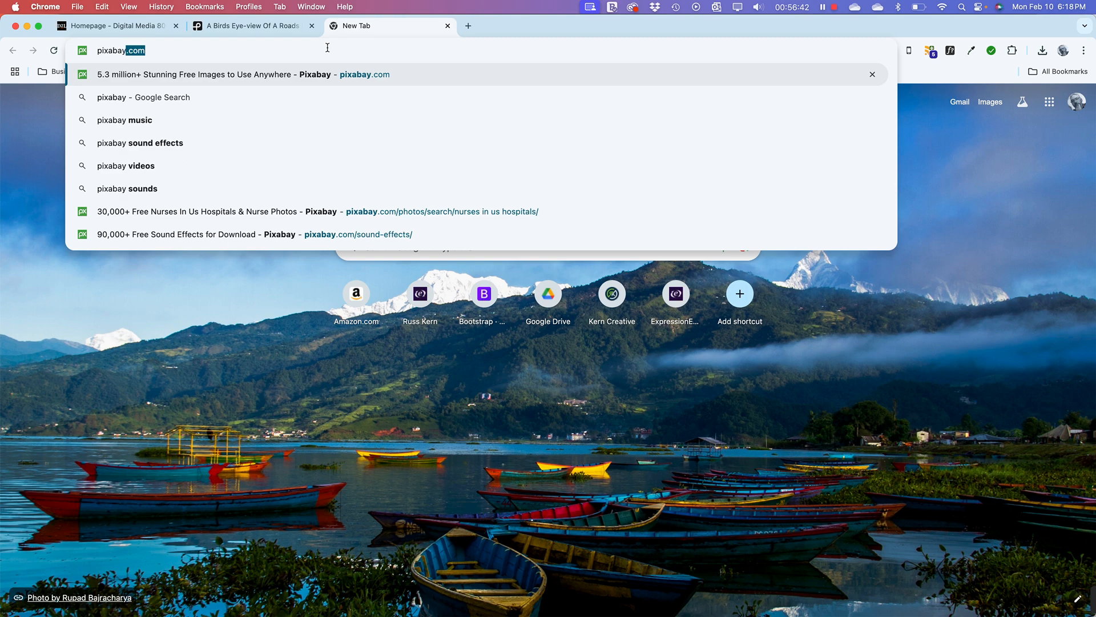
key(Return)
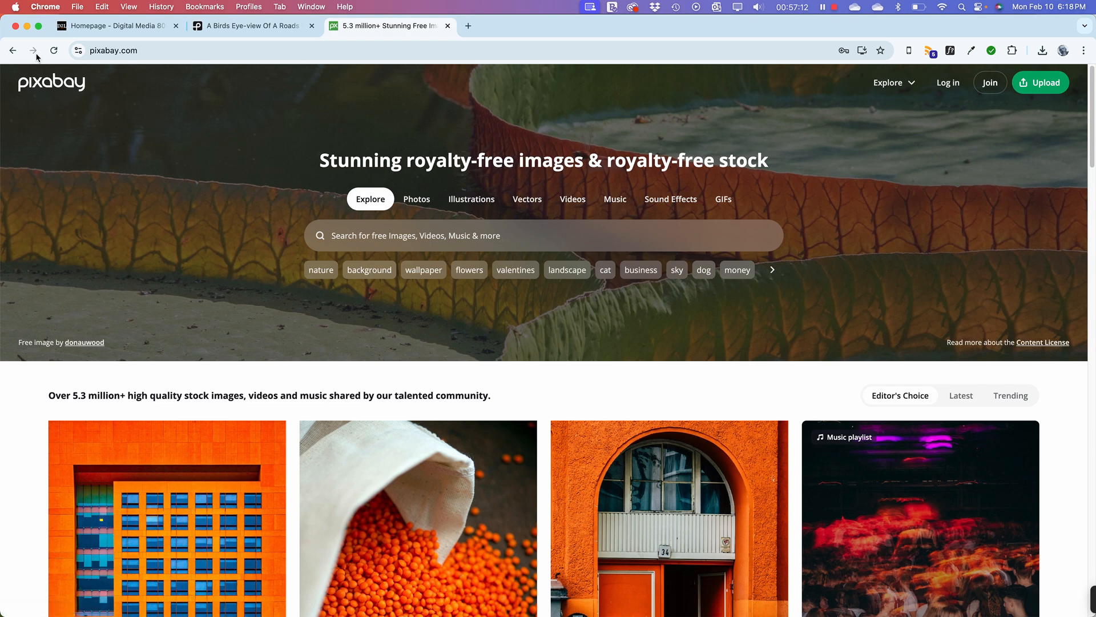
Step: Open Pixabay's music section and preview the Vlog Music and Spinning Head tracks
click(619, 202)
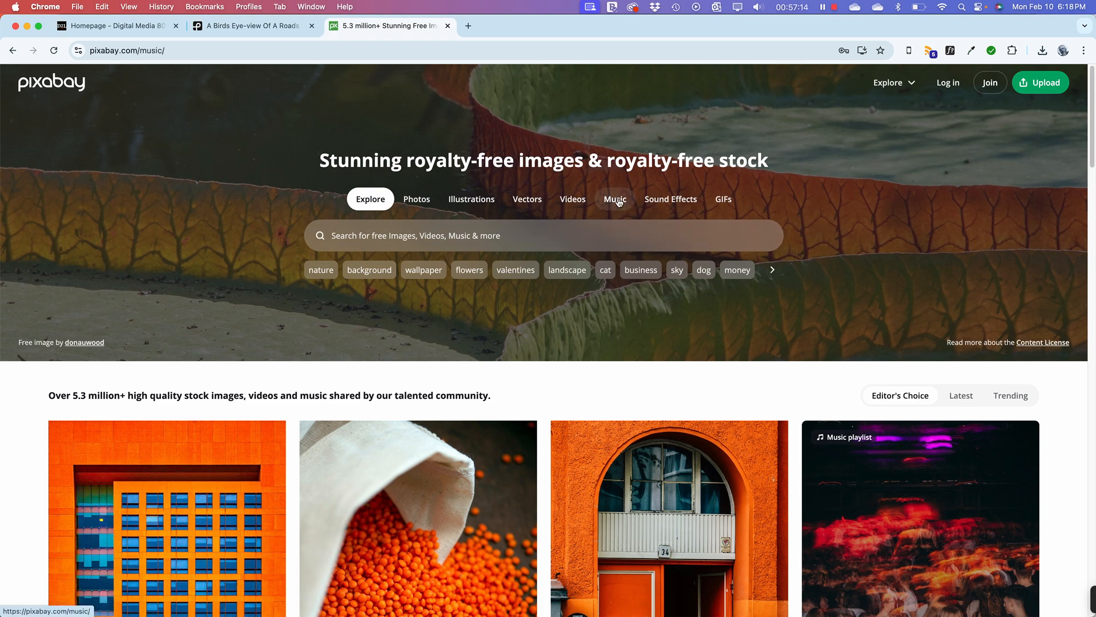
scroll(349, 399, down, 6)
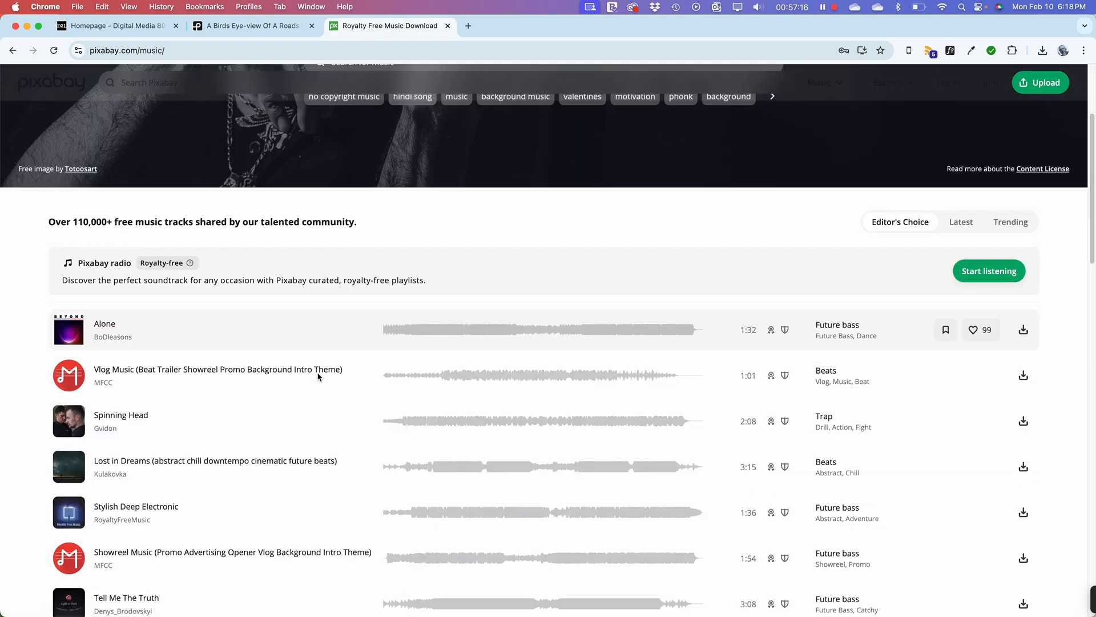
scroll(242, 394, up, 4)
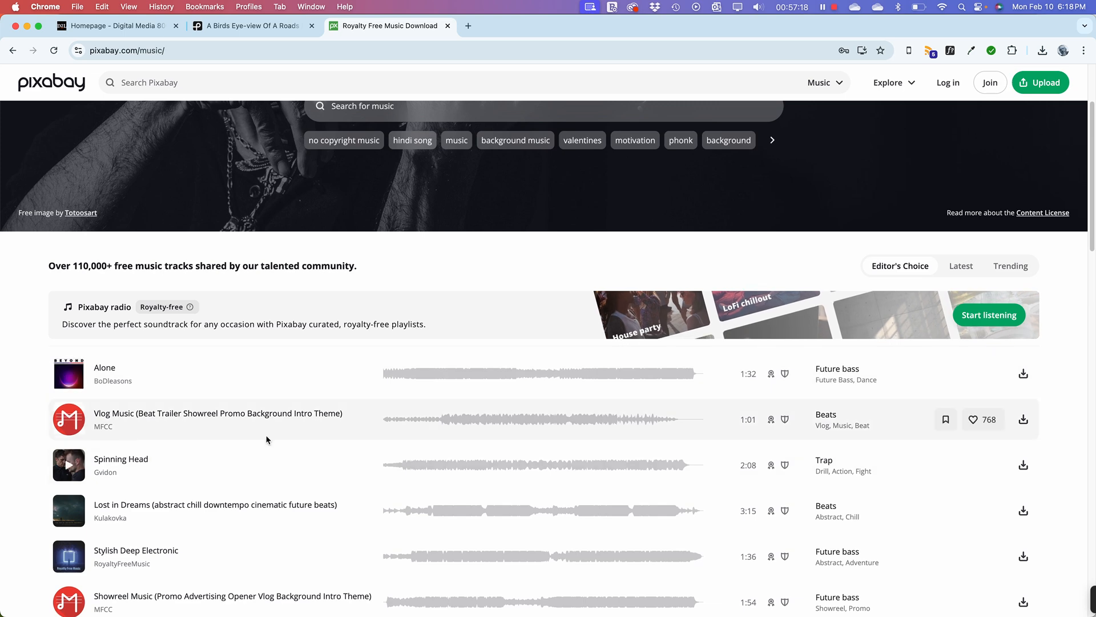
click(68, 423)
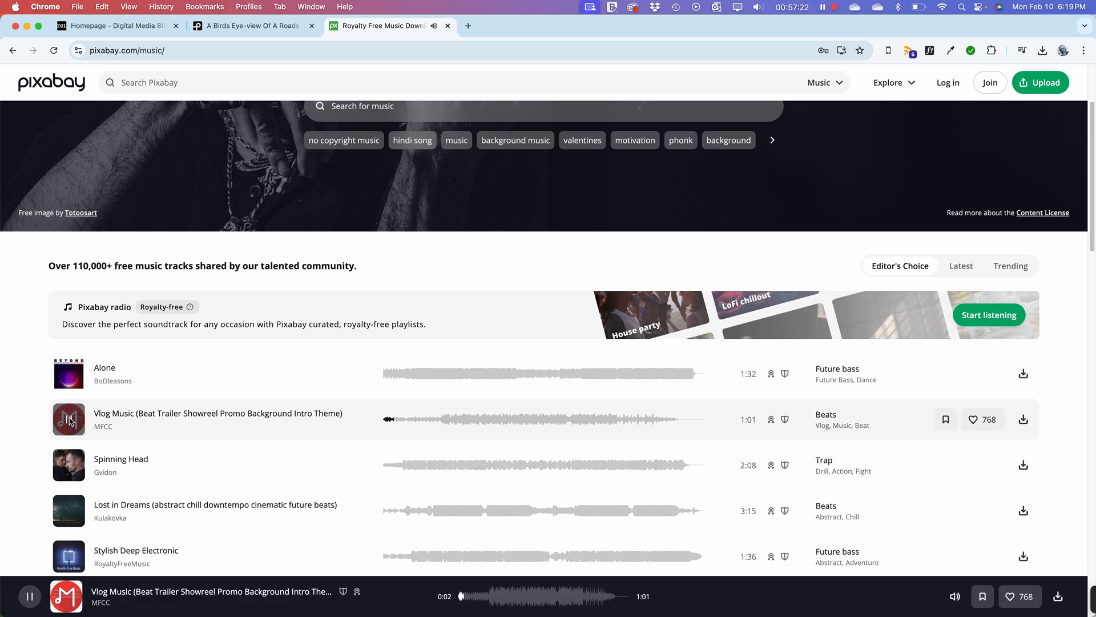
click(69, 421)
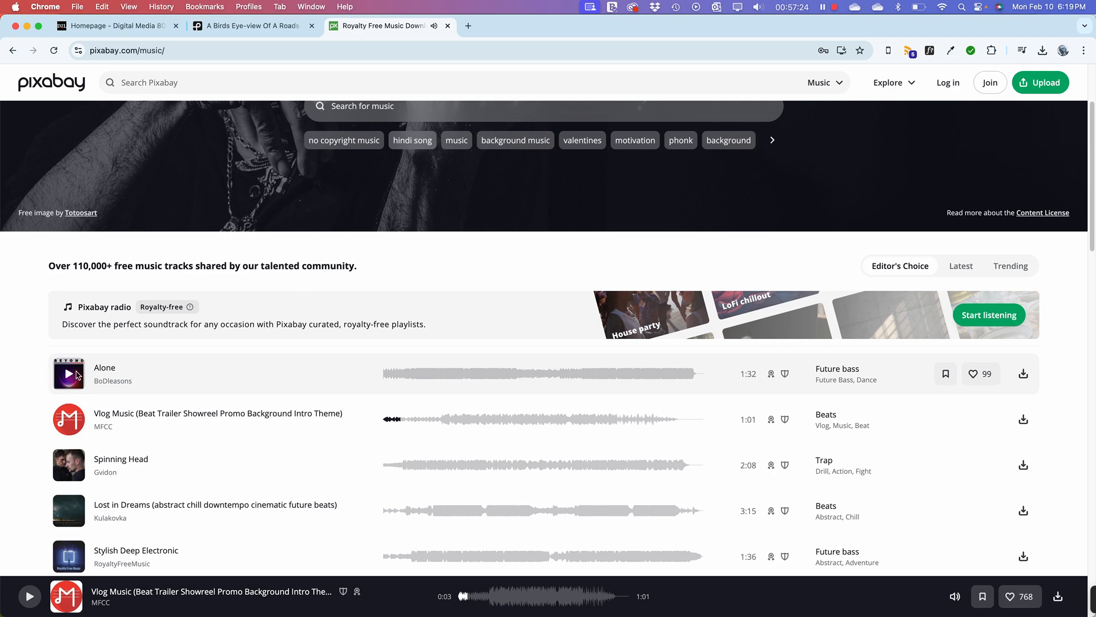
click(70, 465)
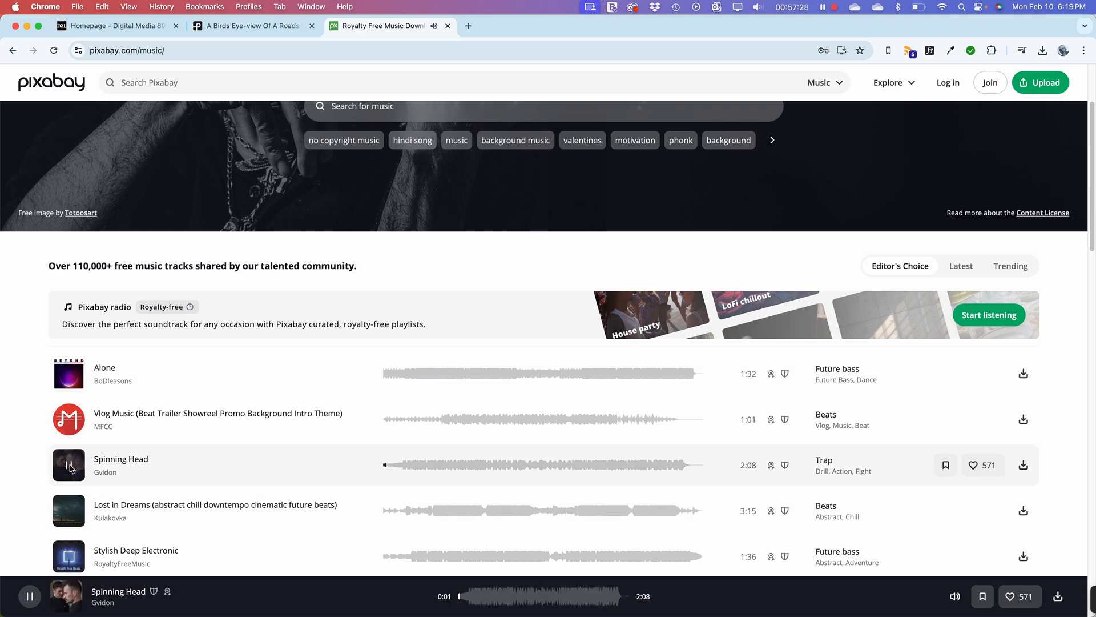
click(69, 467)
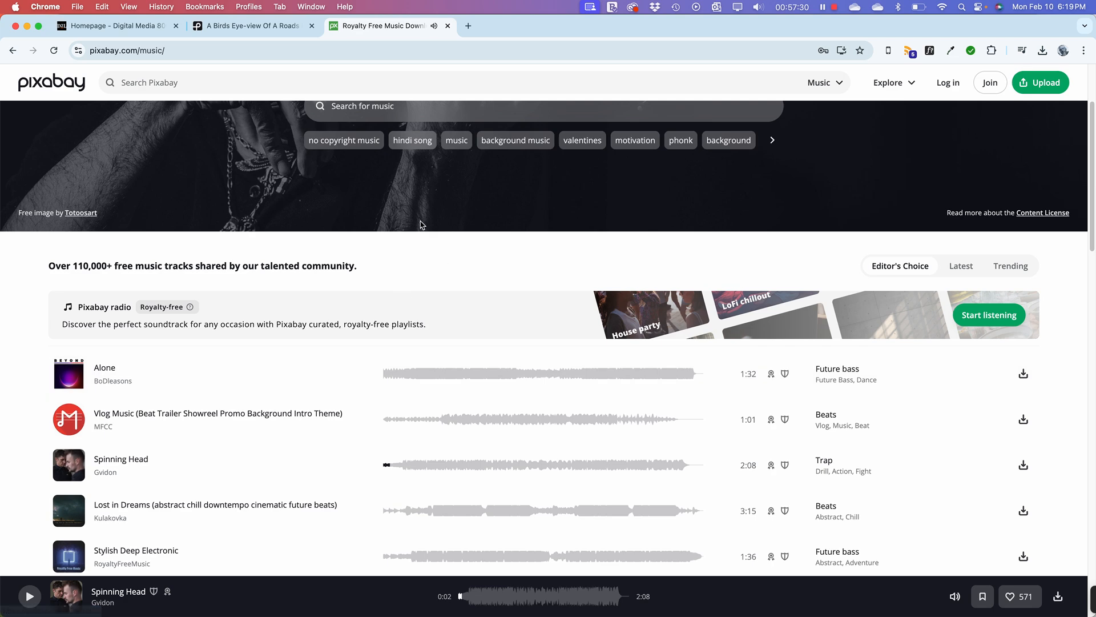
Step: Search the Pixabay music library for rock
scroll(400, 286, up, 3)
click(356, 212)
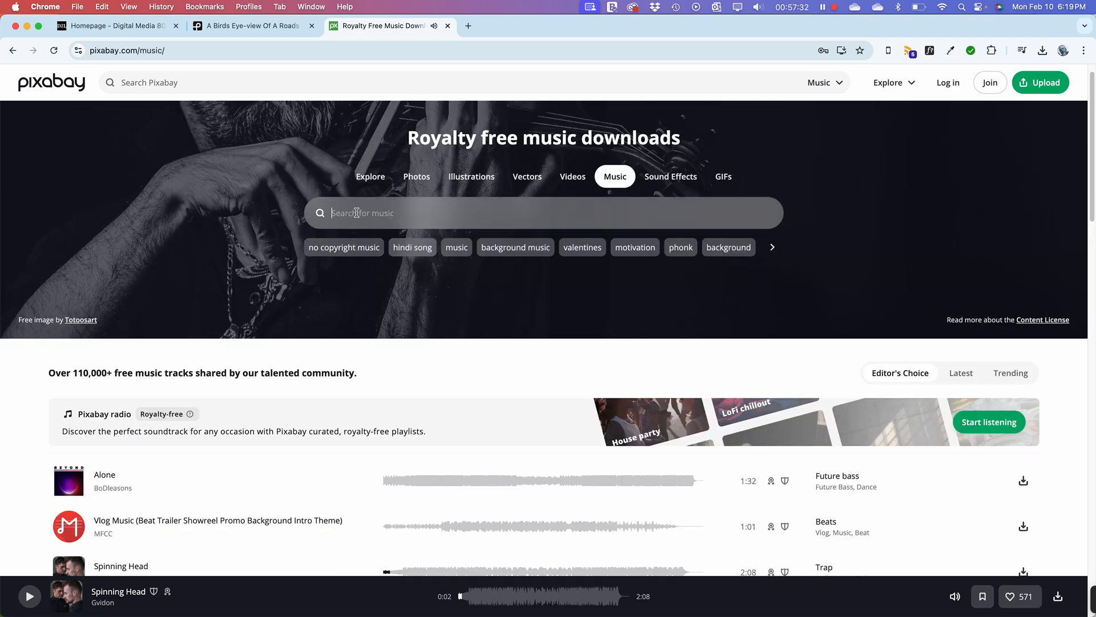
text(rock)
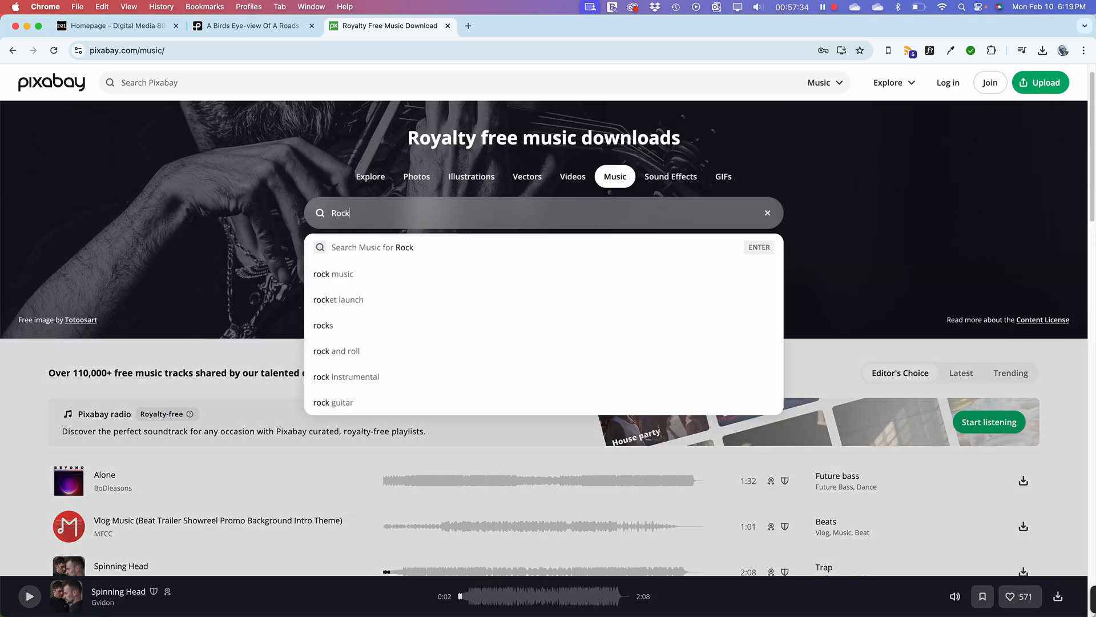
key(Return)
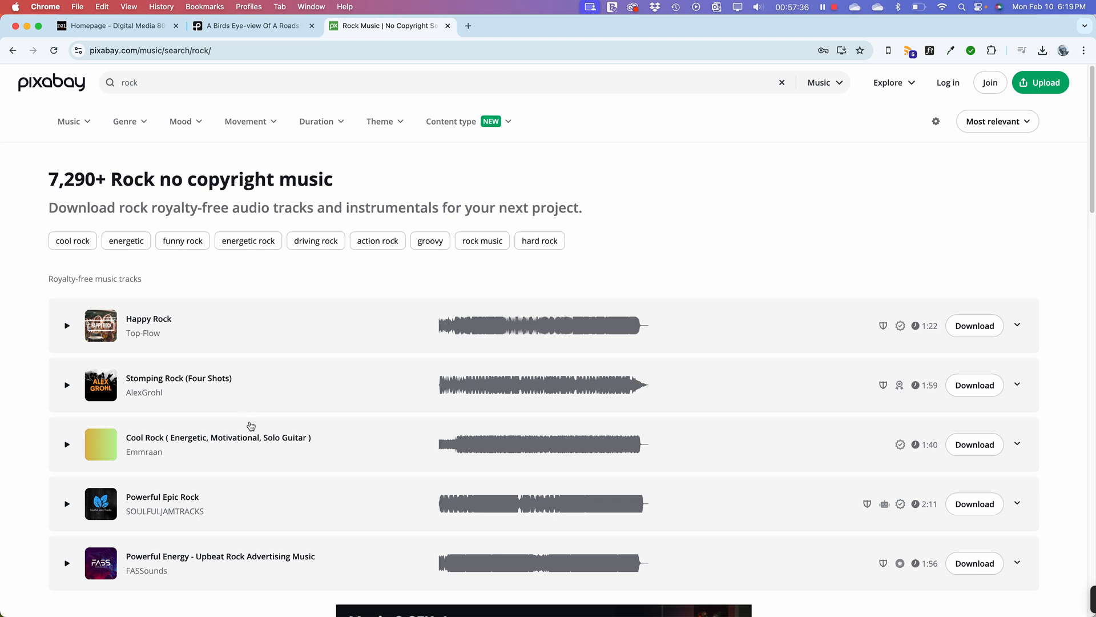
Step: Preview the Happy Rock track by Top-Flow and download it, dismissing the thank-you message
click(66, 327)
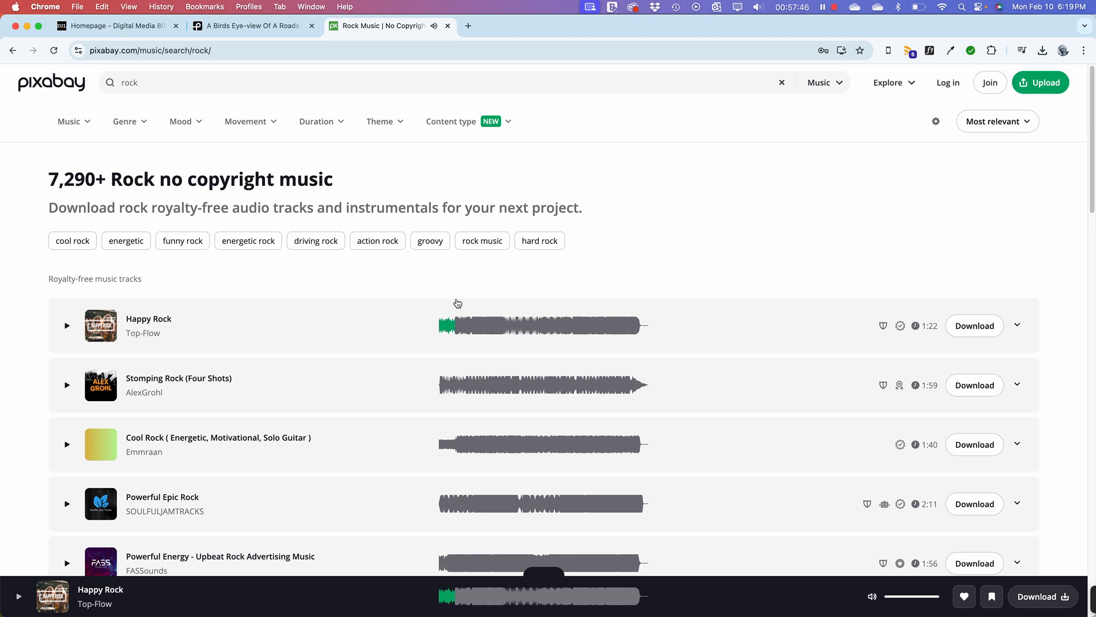
click(981, 327)
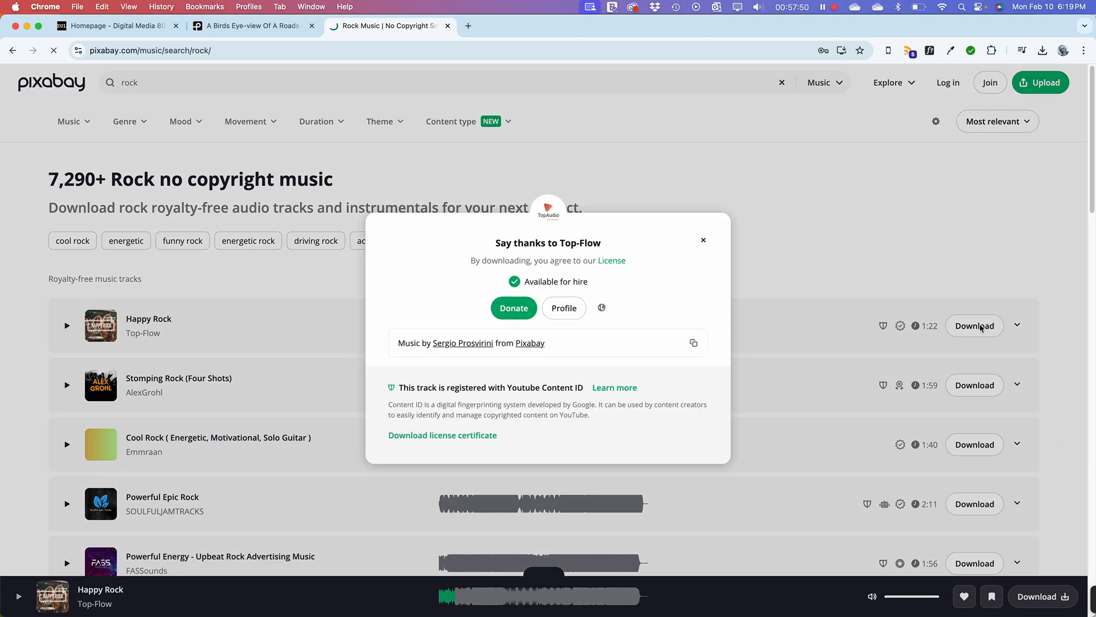
click(704, 239)
Step: Switch to Finder and create a folder named Audio in PremierDemo1, with the Downloads window placed beside it
key(super+Tab)
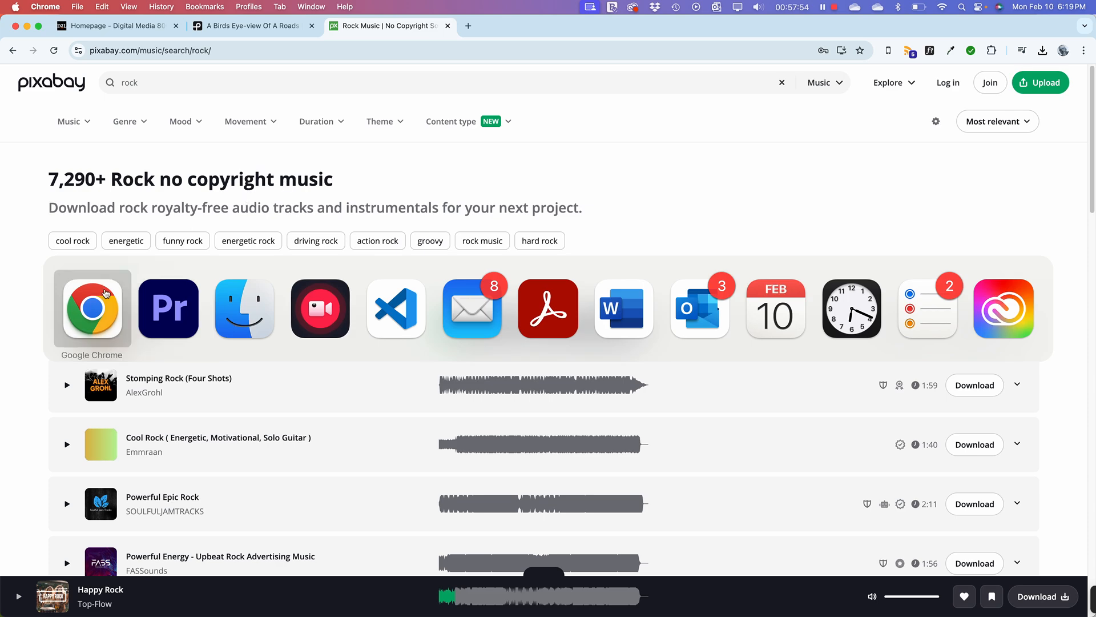
click(245, 316)
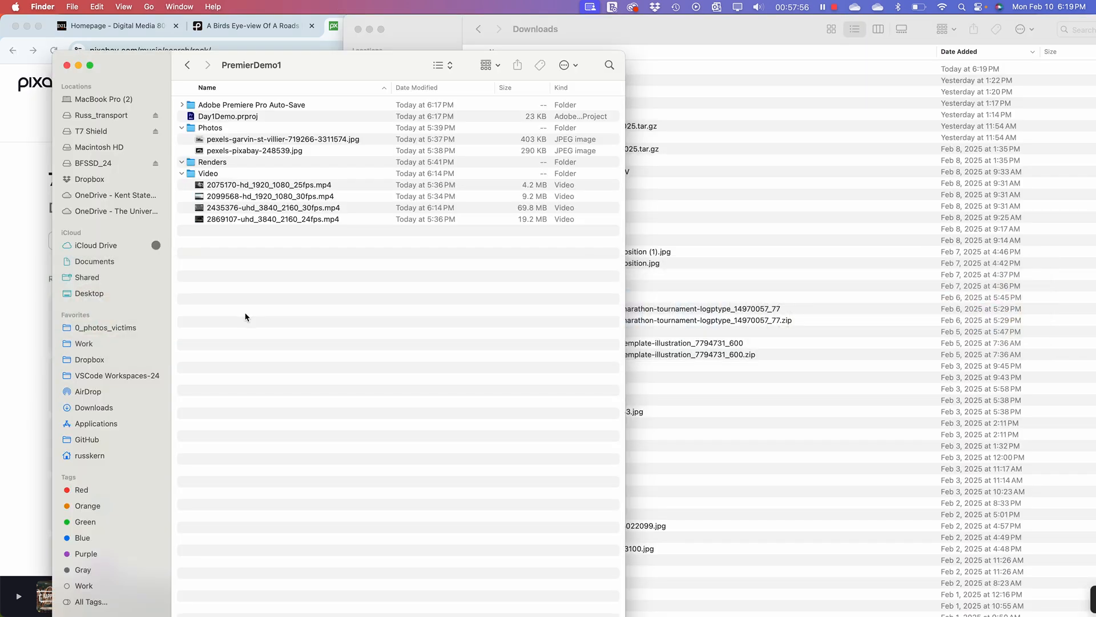
drag(762, 37, 895, 80)
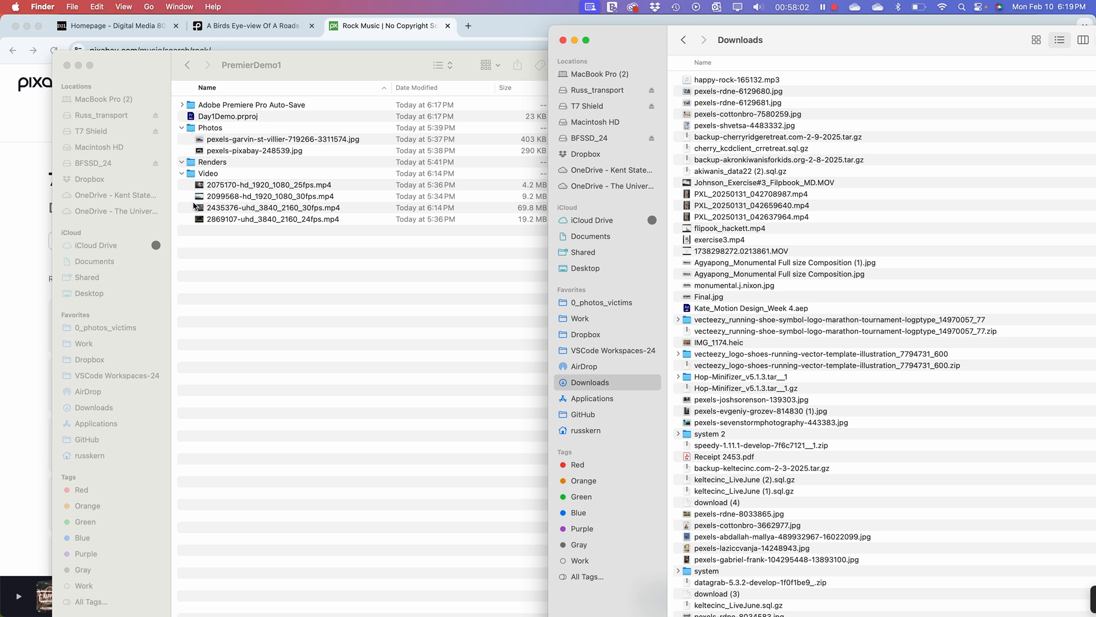
click(241, 312)
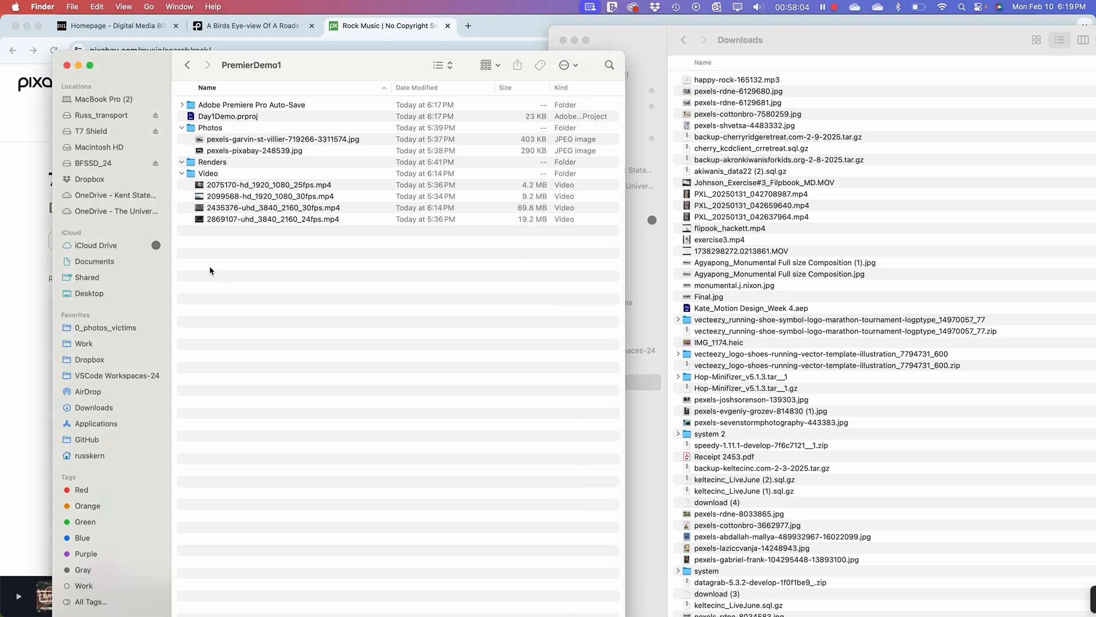
right_click(209, 267)
click(224, 275)
text(A)
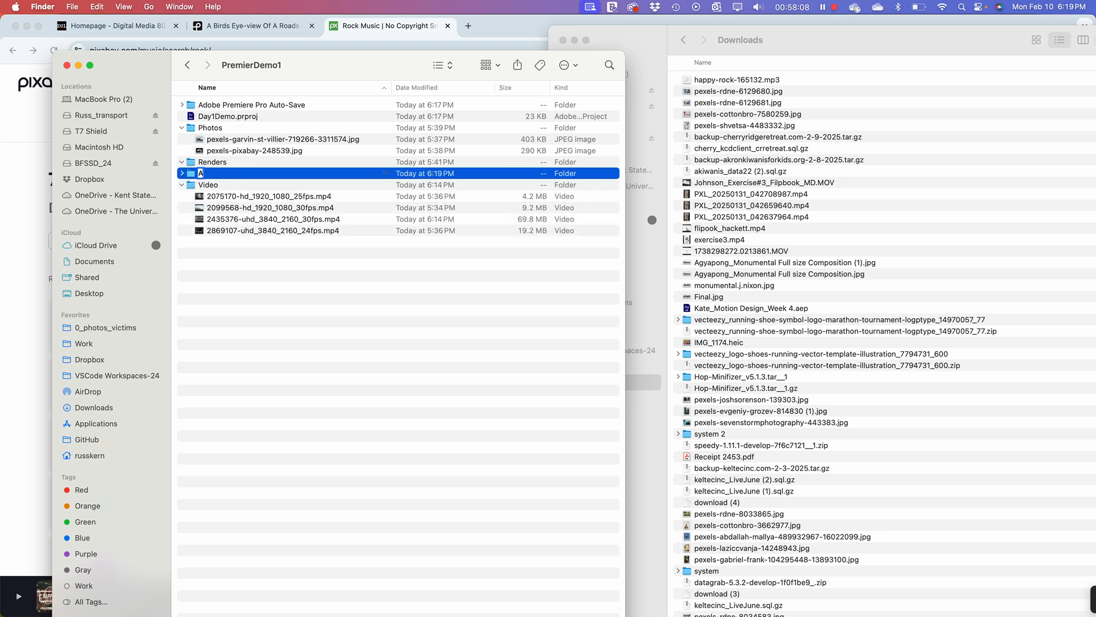
text(udoi)
key(BackSpace)
key(BackSpace)
text(io)
key(Return)
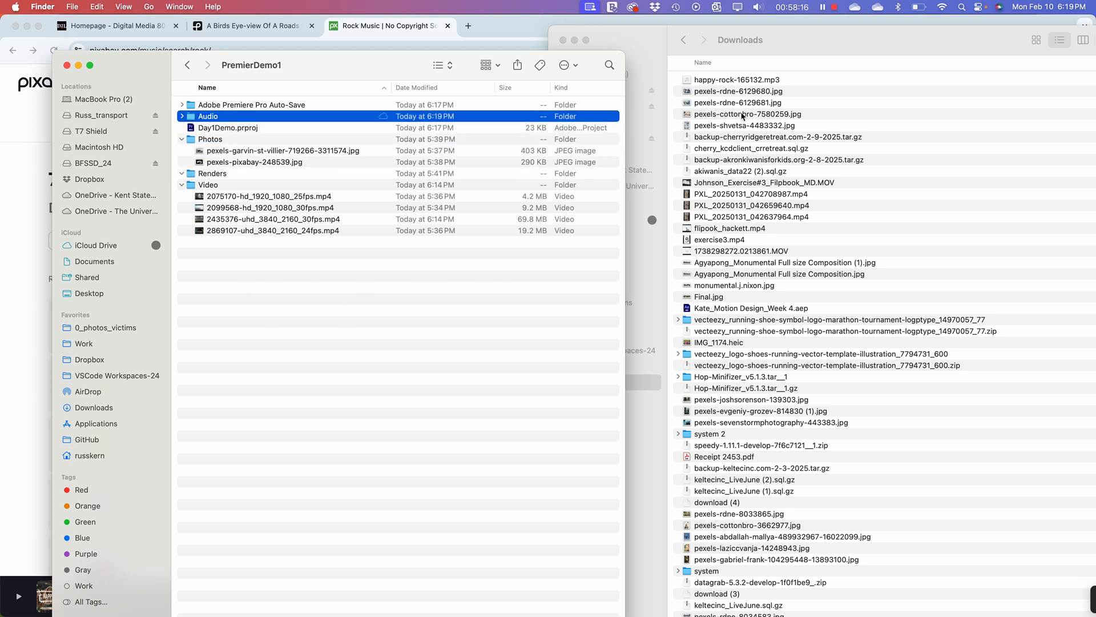
Step: Move happy-rock-165132.mp3 from Downloads into the Audio folder and expand that folder to select the file
drag(741, 86, 207, 80)
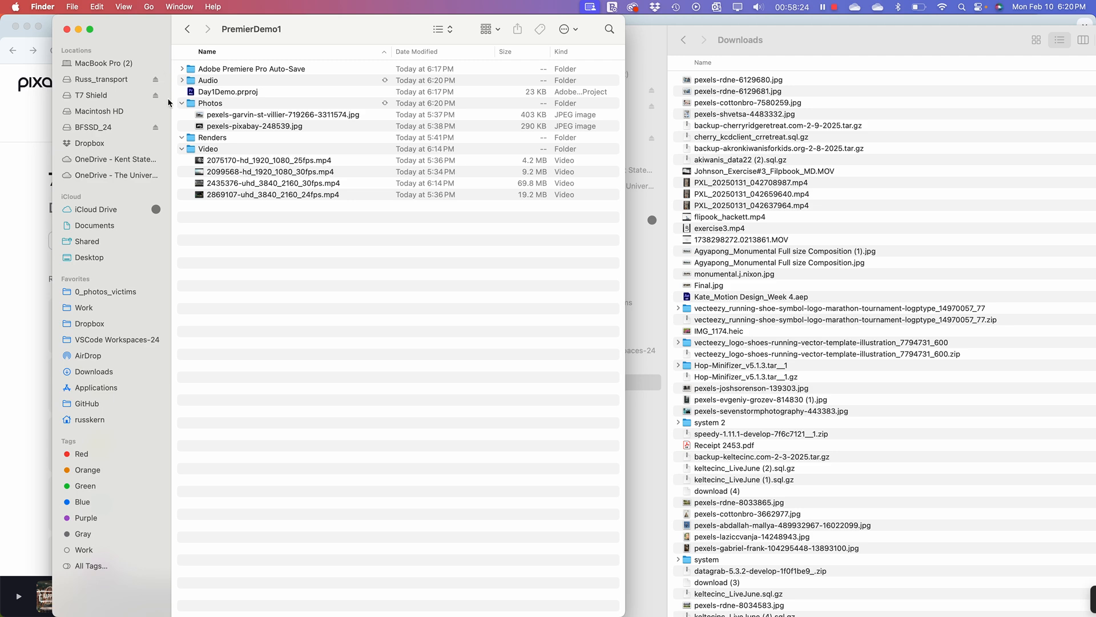
click(183, 81)
click(194, 91)
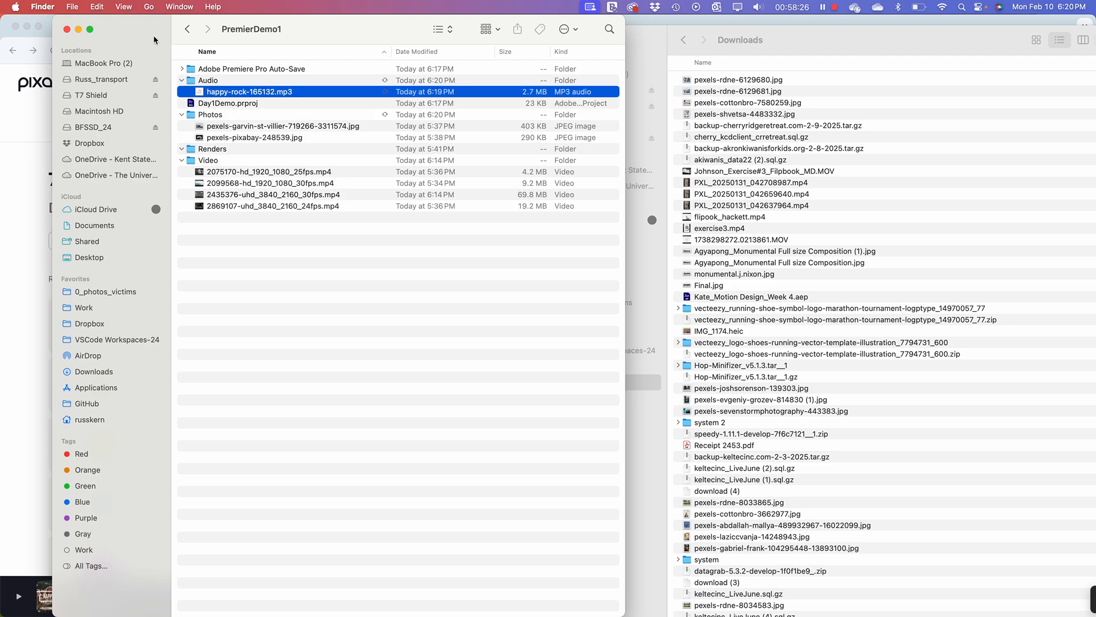
drag(152, 28, 579, 31)
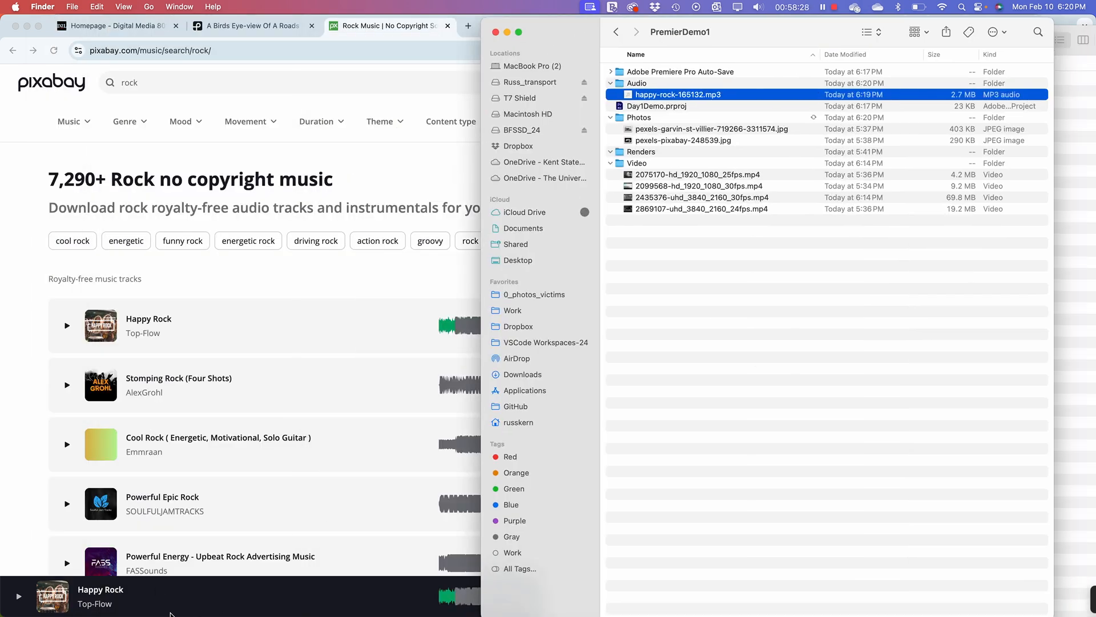
Step: Switch to Premiere Pro and import happy-rock-165132.mp3 from the Audio folder in PremierDemo1 into the project
key(super+Tab)
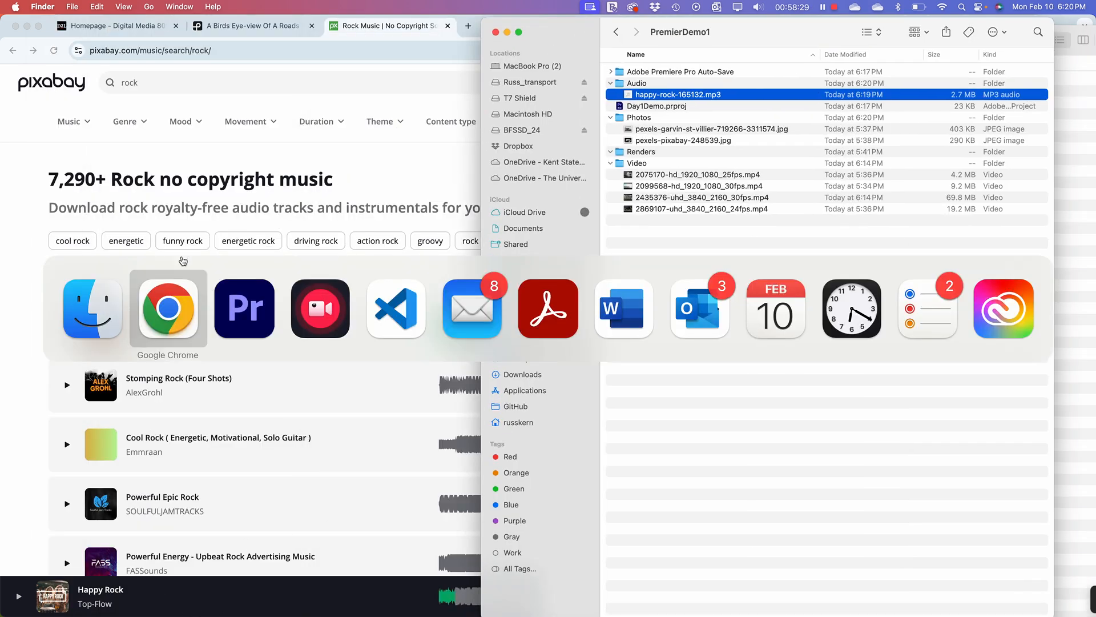
click(247, 314)
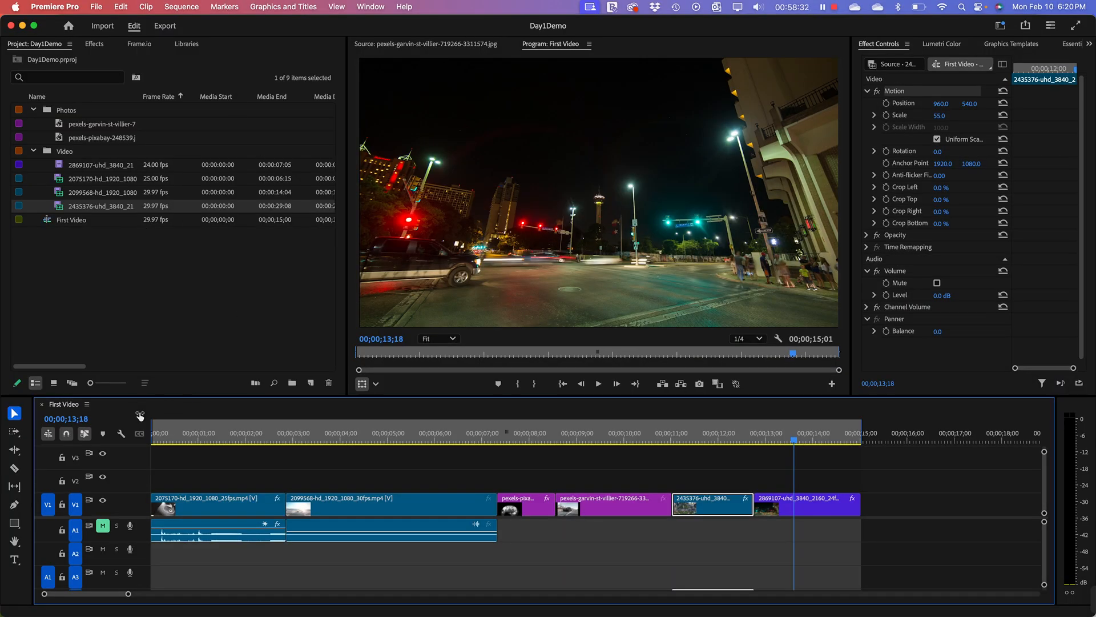
click(79, 265)
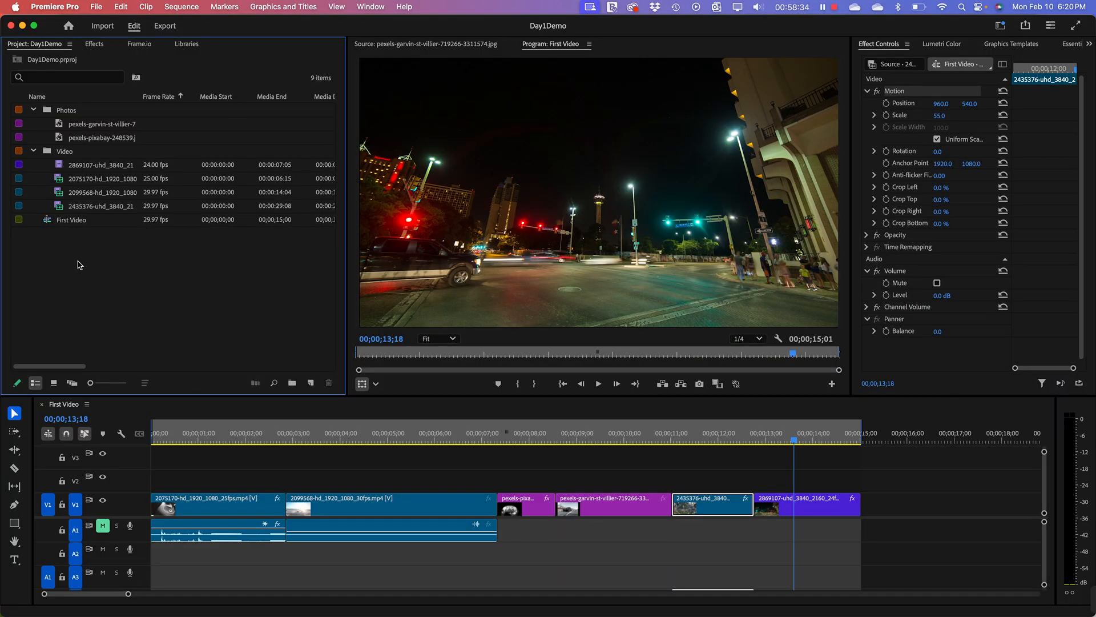
right_click(117, 255)
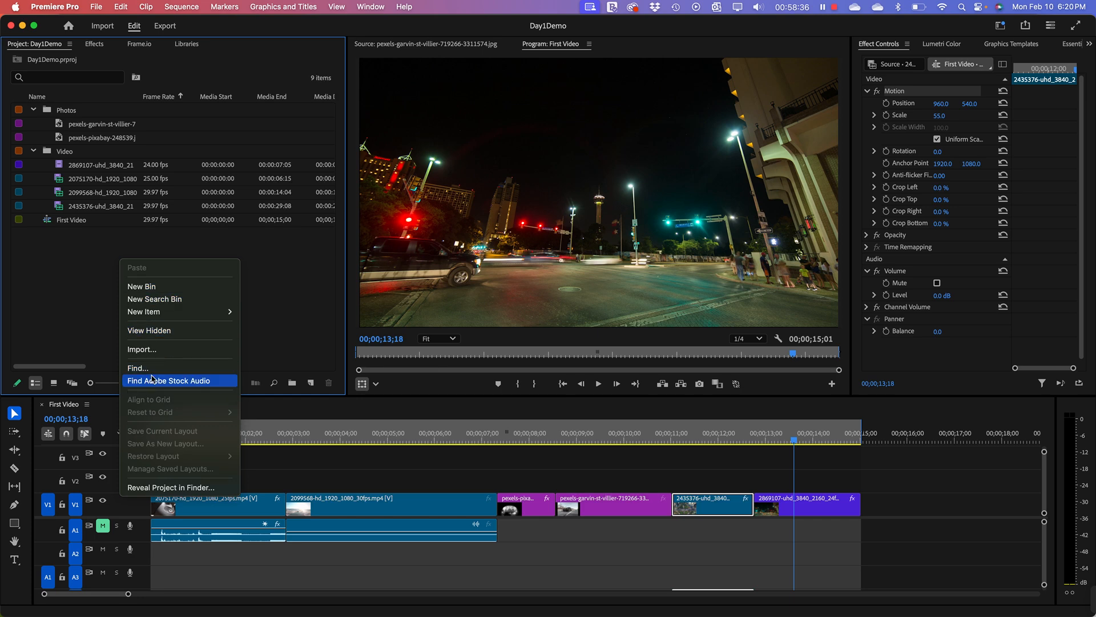
click(142, 349)
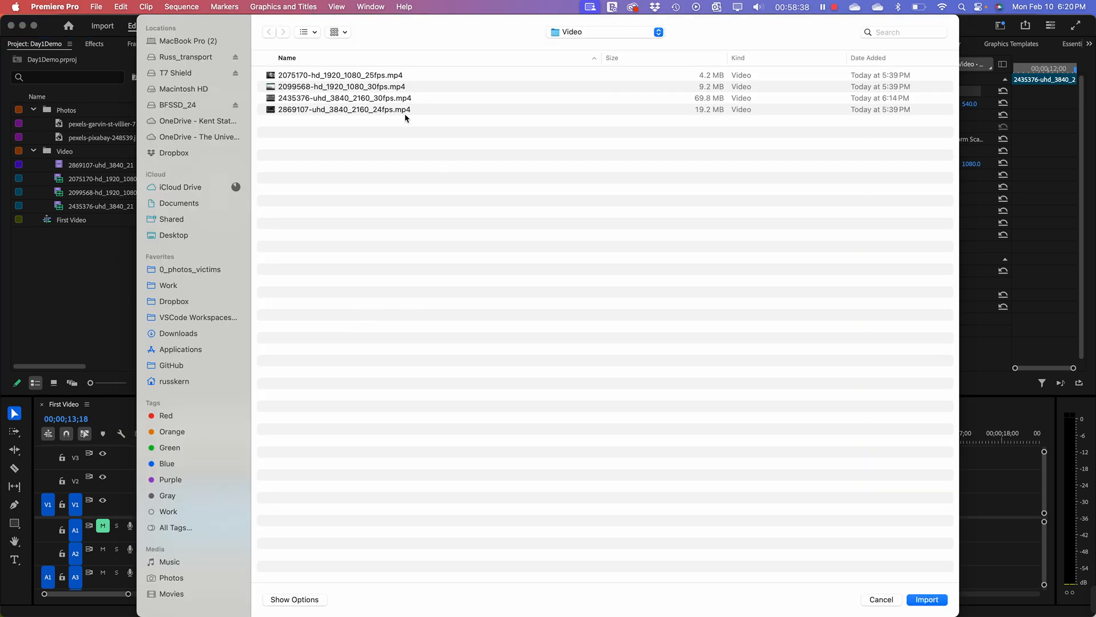
click(601, 30)
click(601, 41)
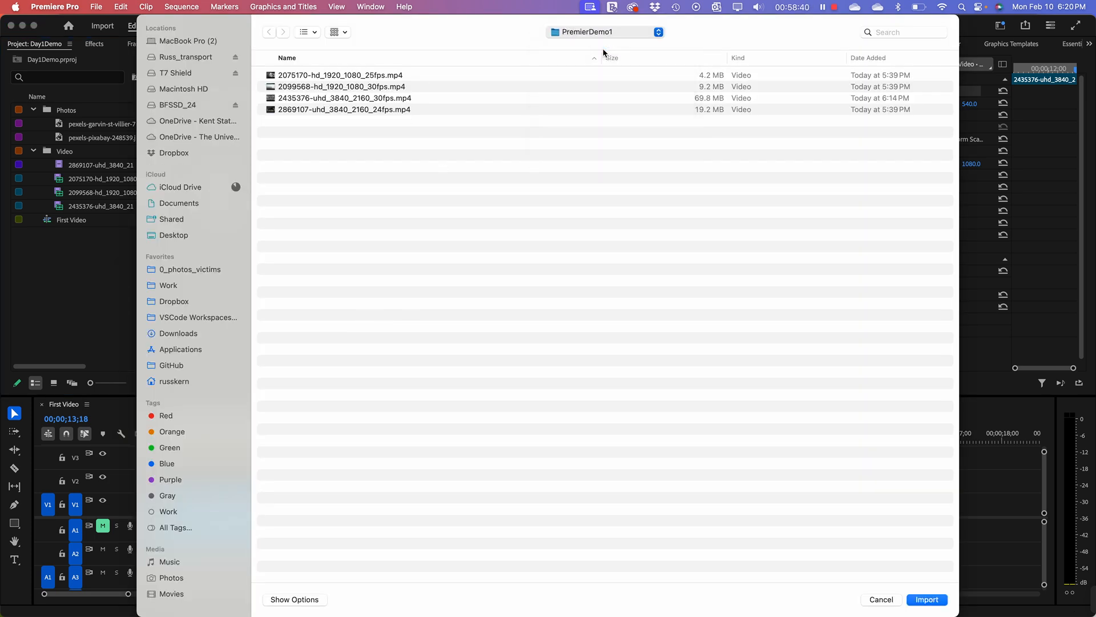
click(262, 86)
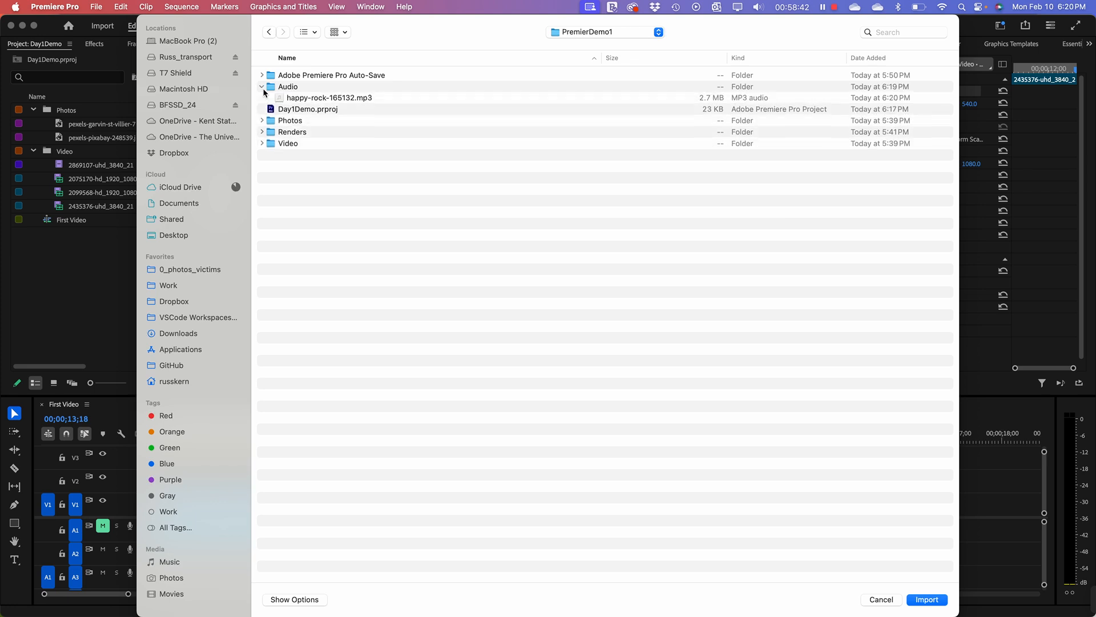
click(286, 98)
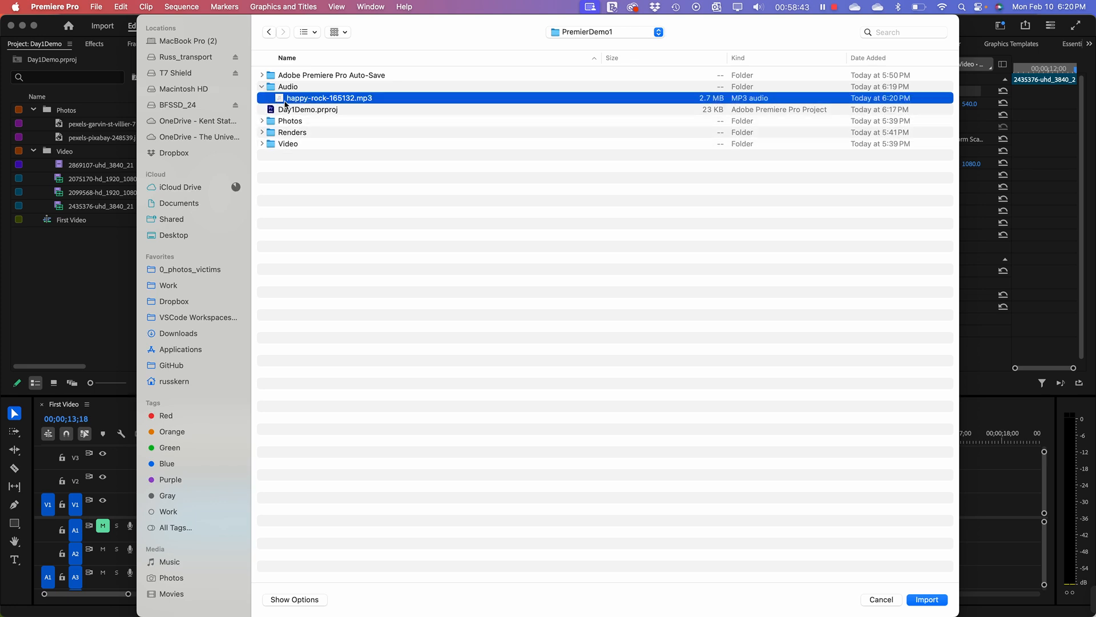
click(926, 599)
Step: Create a project bin named Audio and move happy-rock-165132.mp3 into it
click(55, 288)
right_click(63, 288)
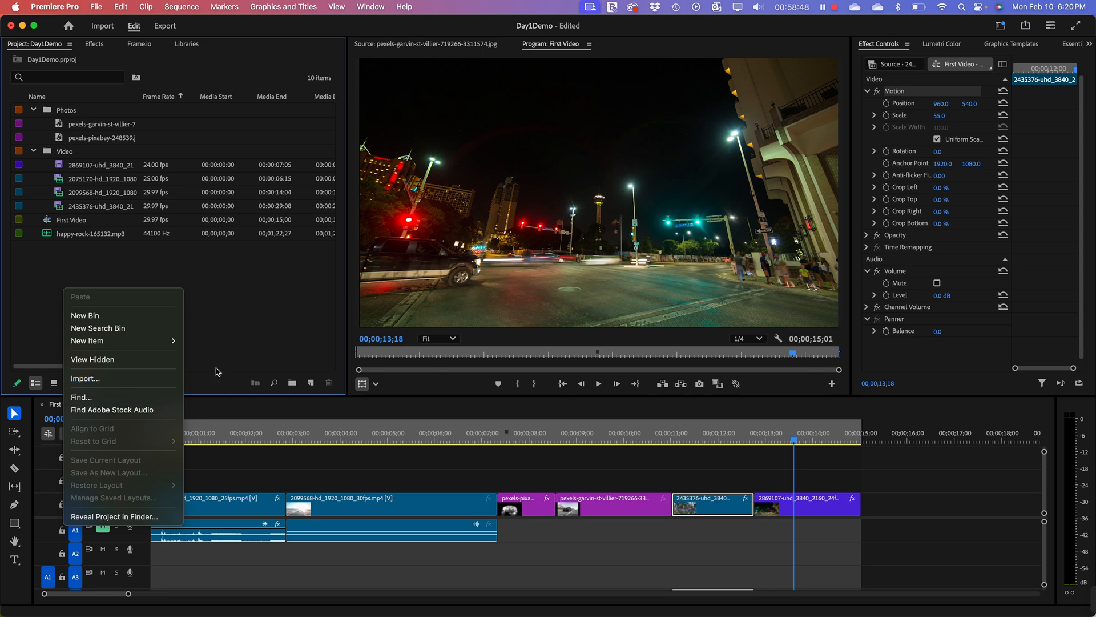
click(240, 330)
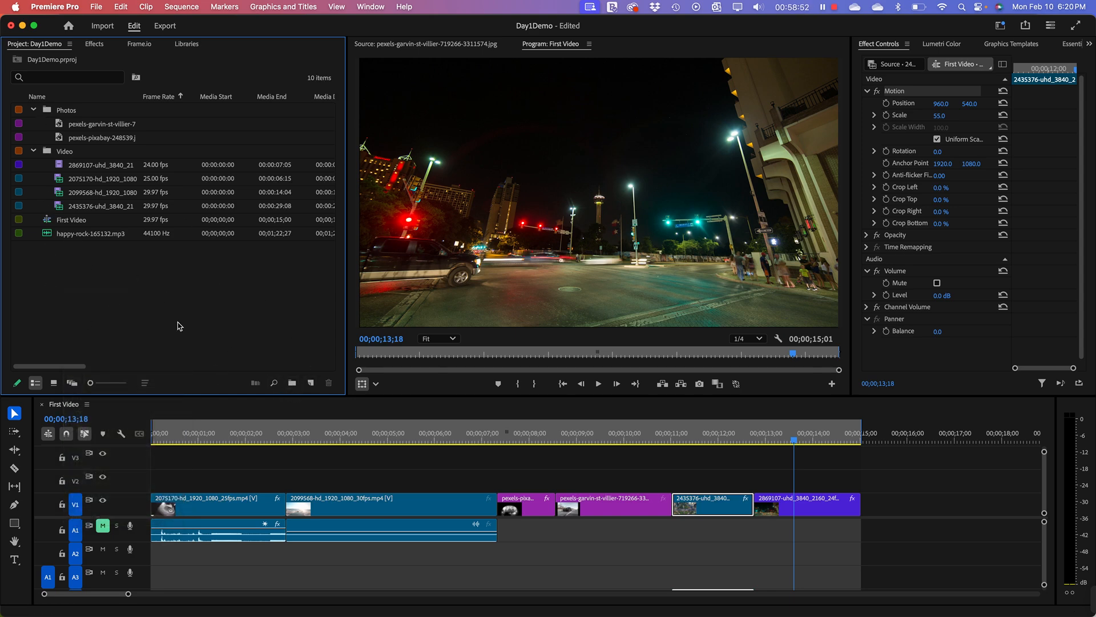
click(294, 388)
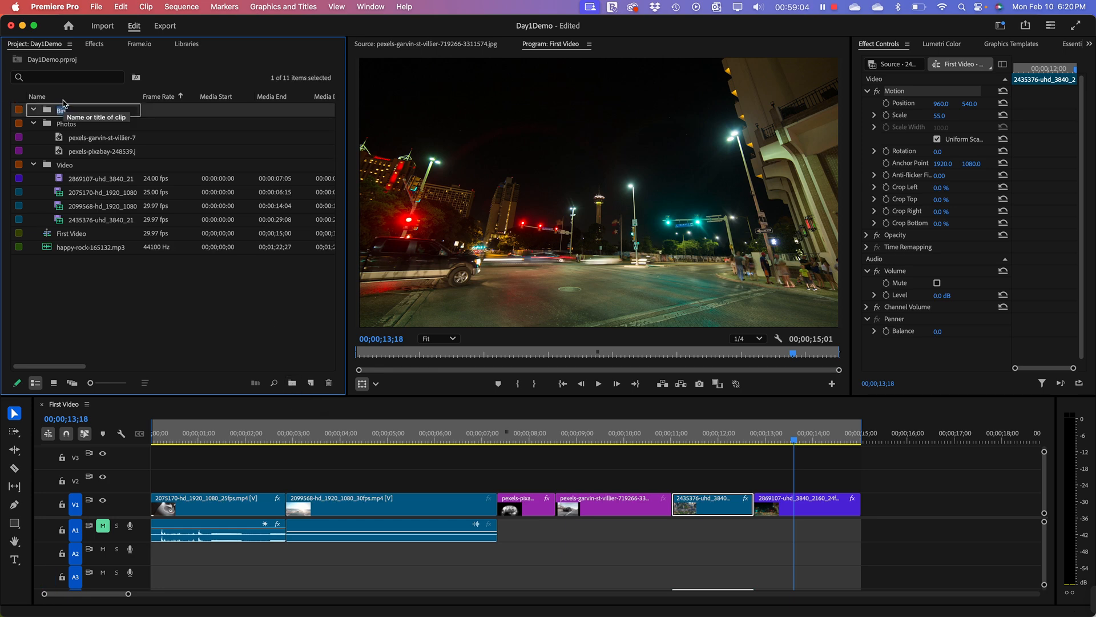
text(Audio)
key(Tab)
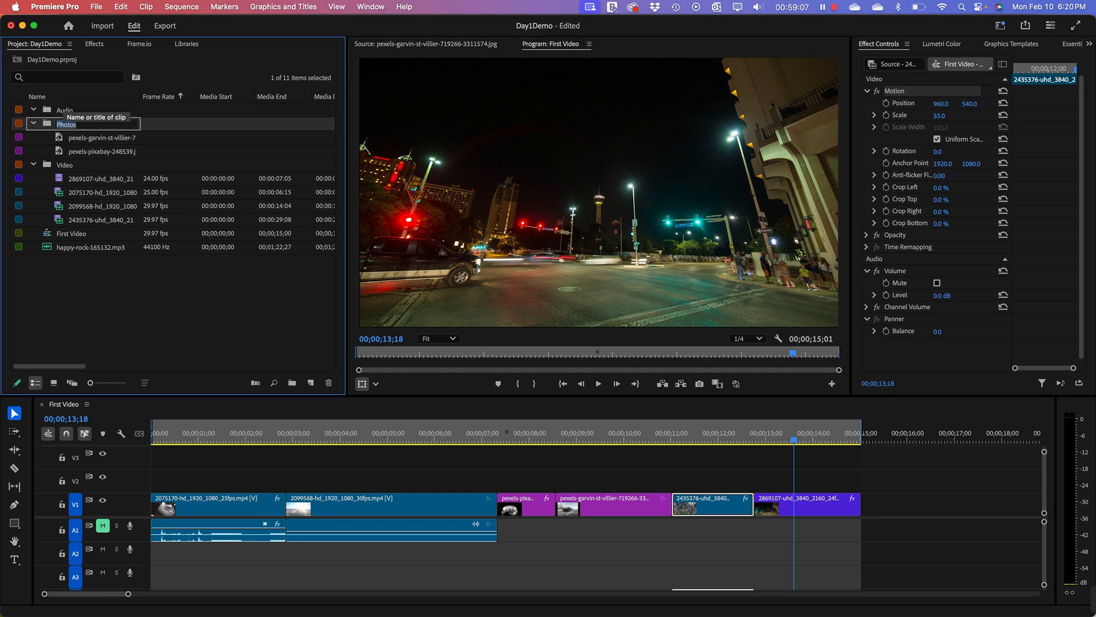
click(178, 336)
click(80, 254)
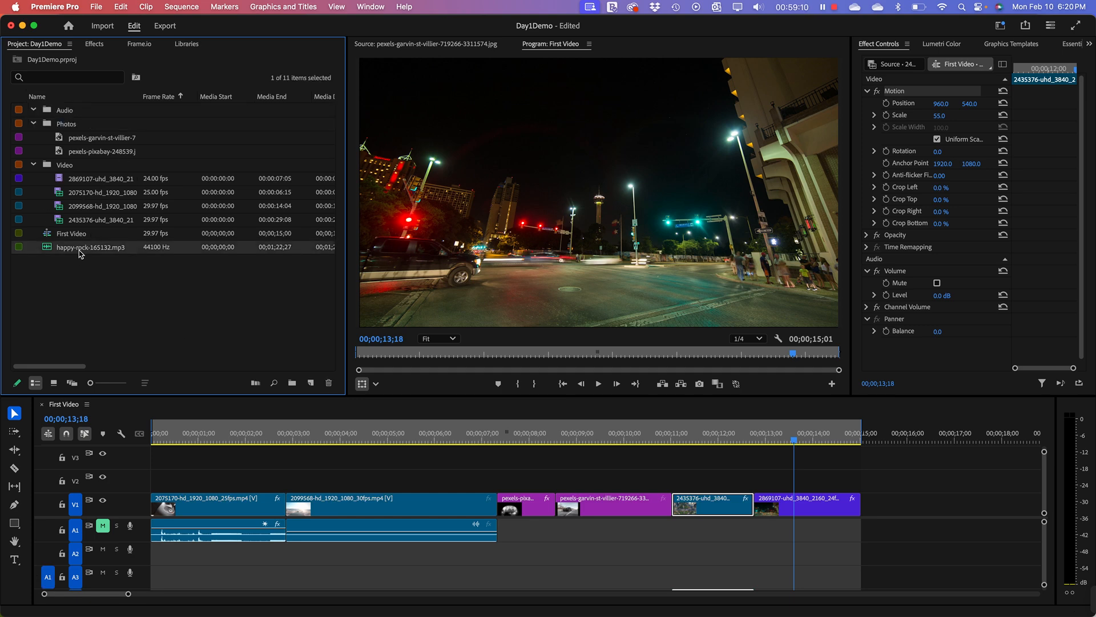
drag(80, 254, 65, 112)
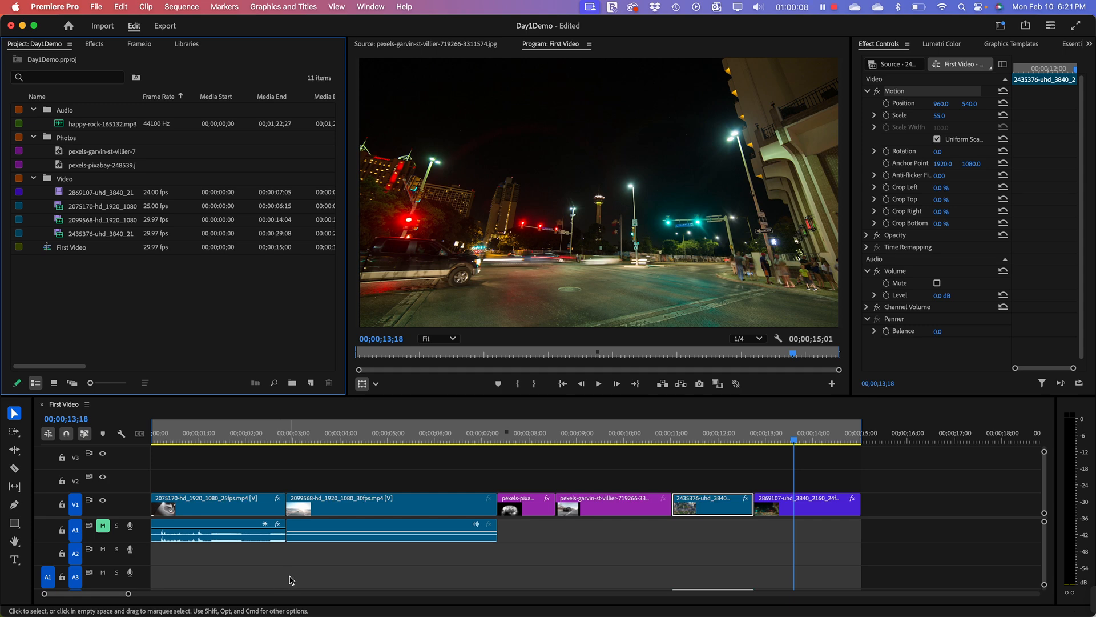
Step: Place happy-rock-165132.mp3 on audio track A2 at the sequence start and trim its end to match the last video clip
click(260, 566)
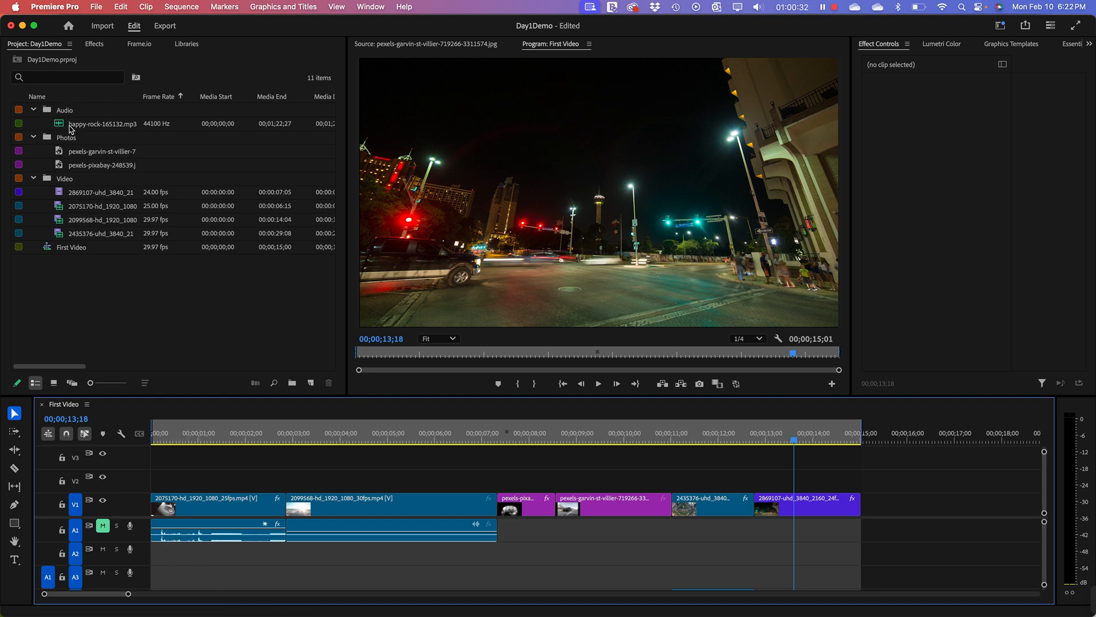
drag(60, 125, 160, 564)
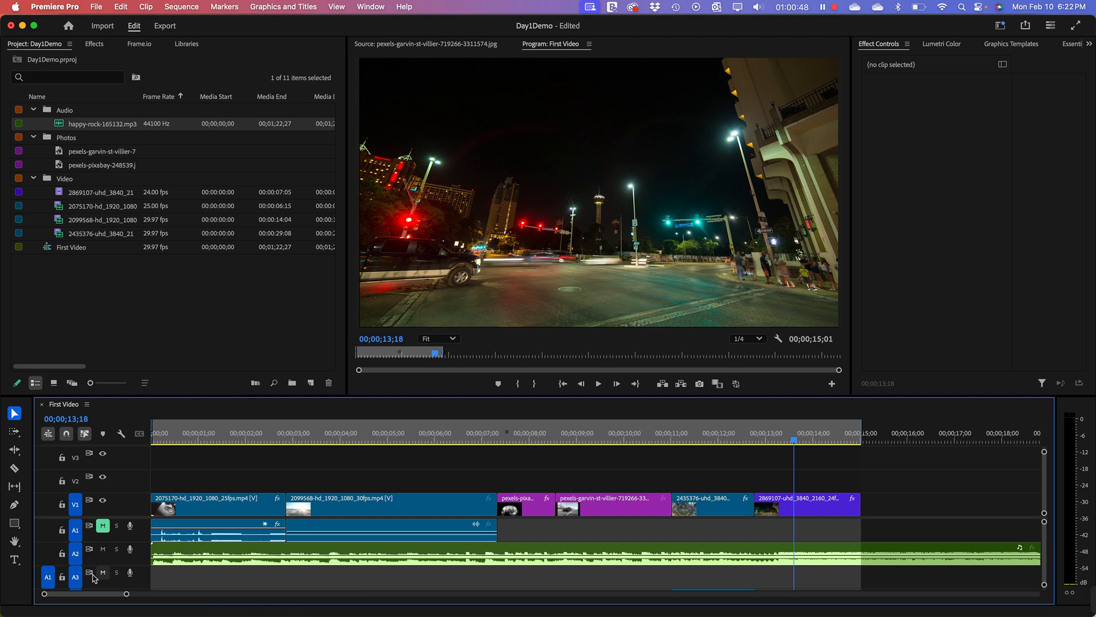
drag(126, 594, 336, 594)
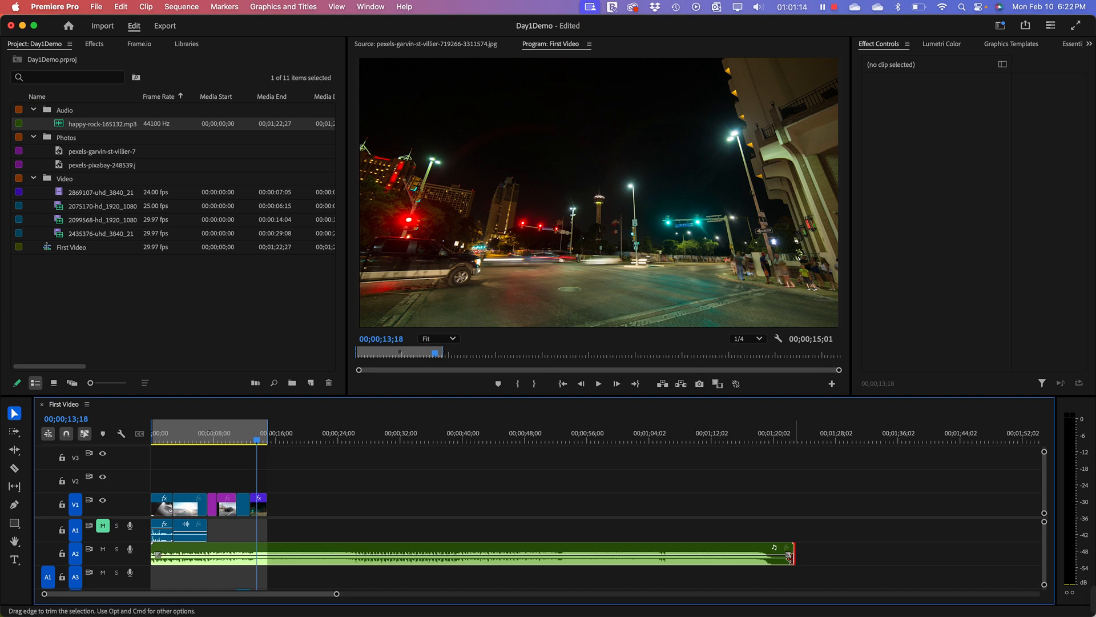
drag(790, 557, 267, 566)
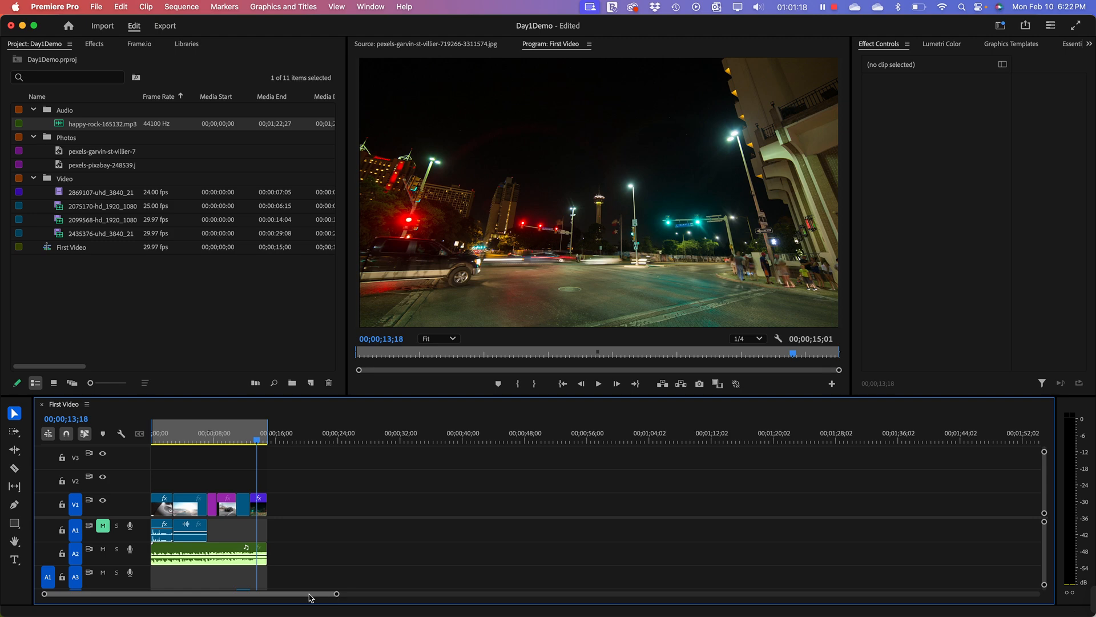
Step: Play the First Video sequence from its beginning with the system volume raised to check the soundtrack
drag(337, 594, 227, 606)
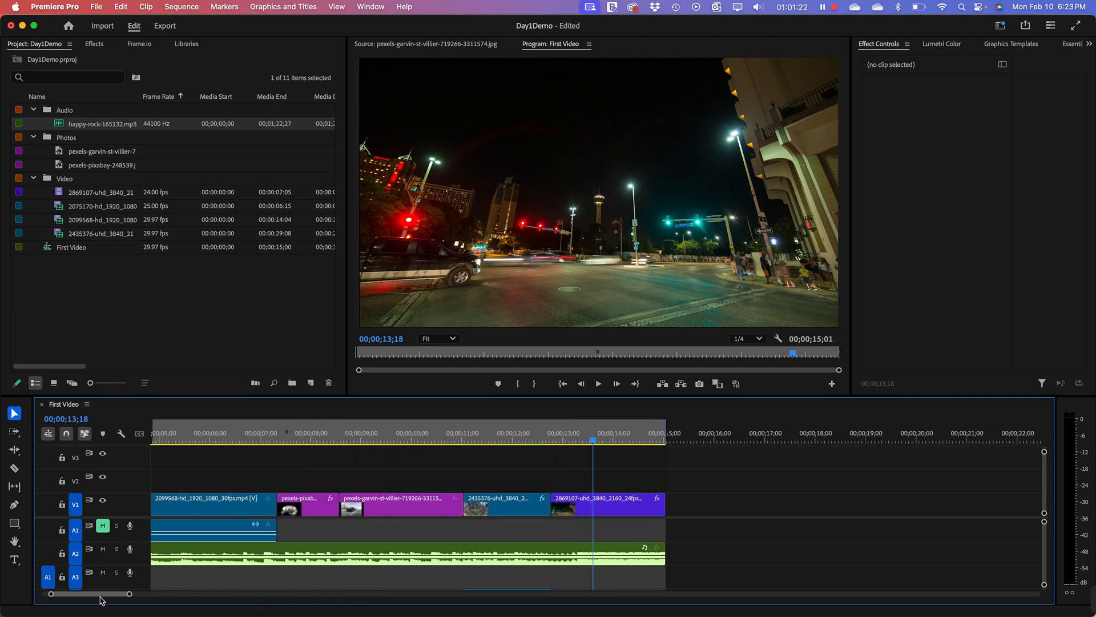
drag(100, 600, 35, 597)
click(268, 439)
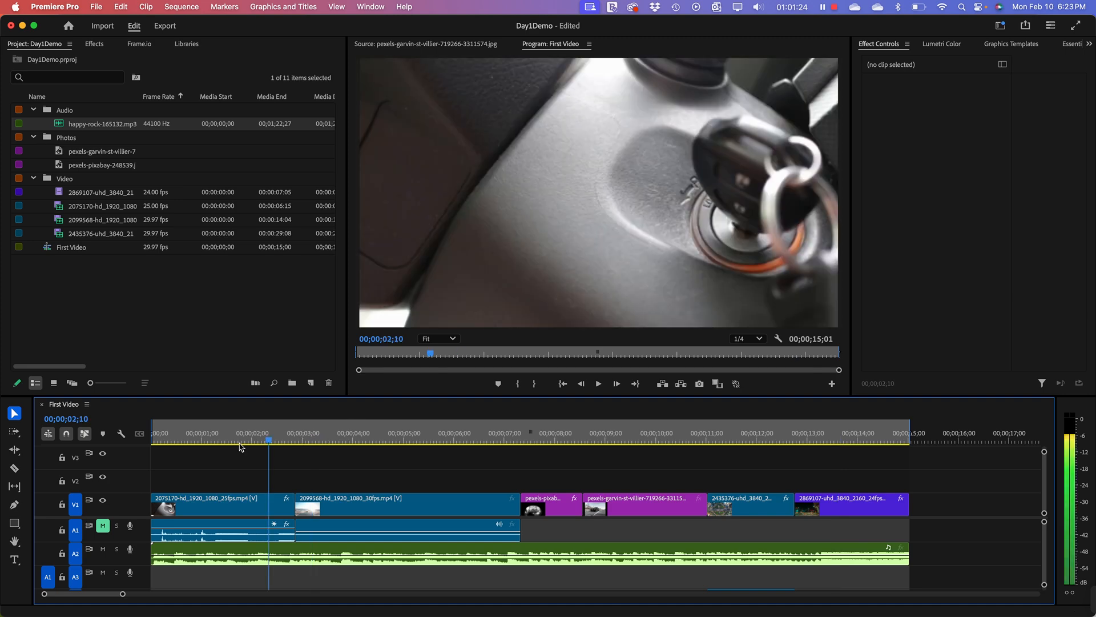
key(Home)
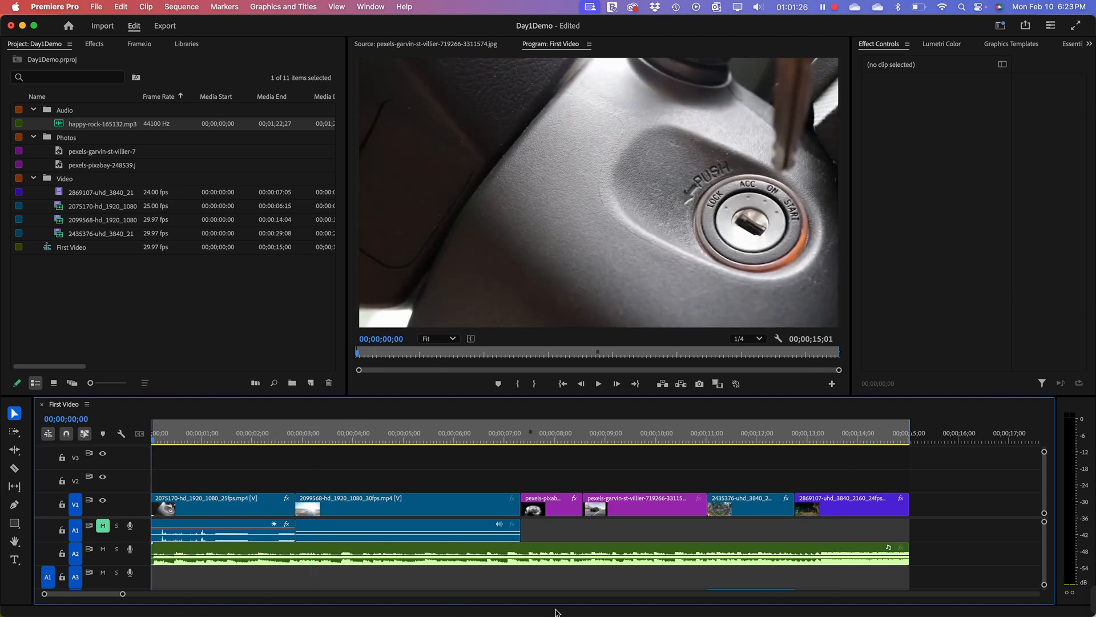
key(XF86AudioRaiseVolume)
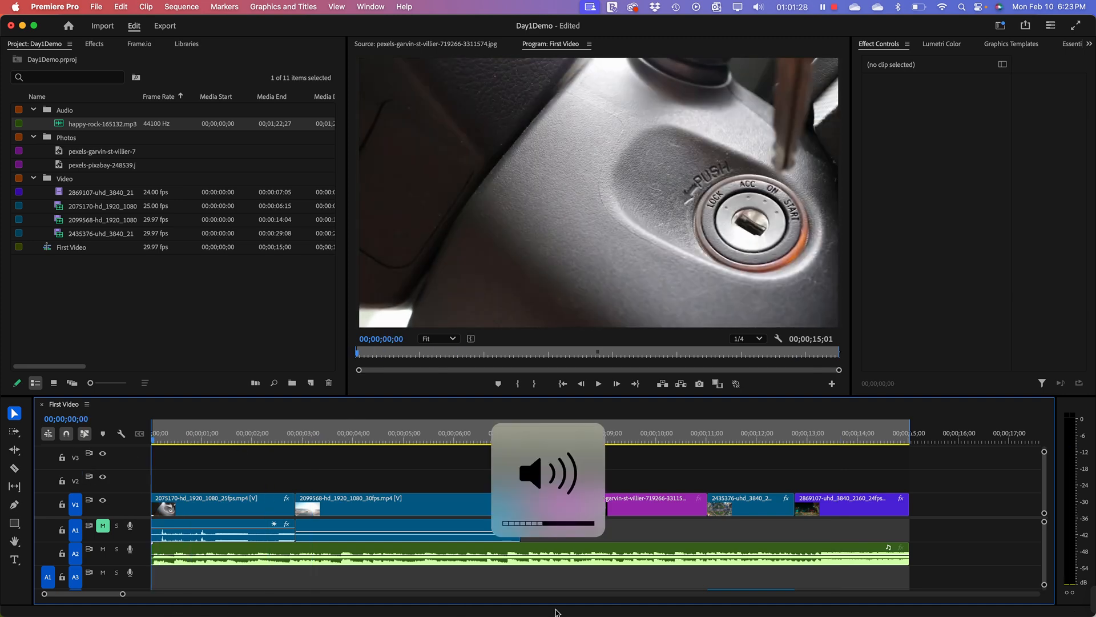
key(space)
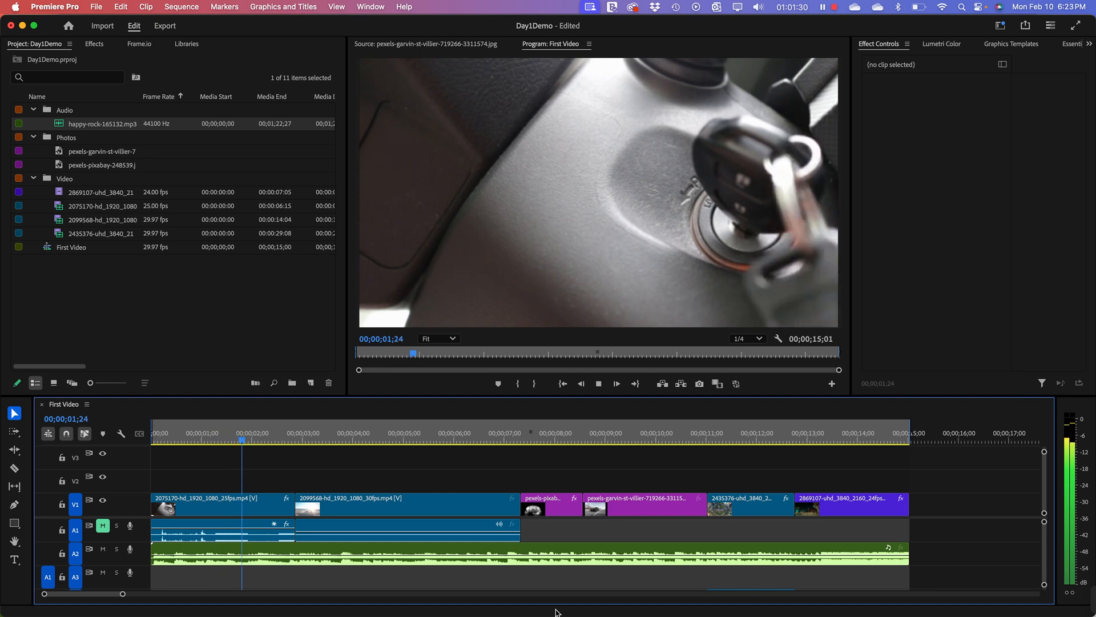
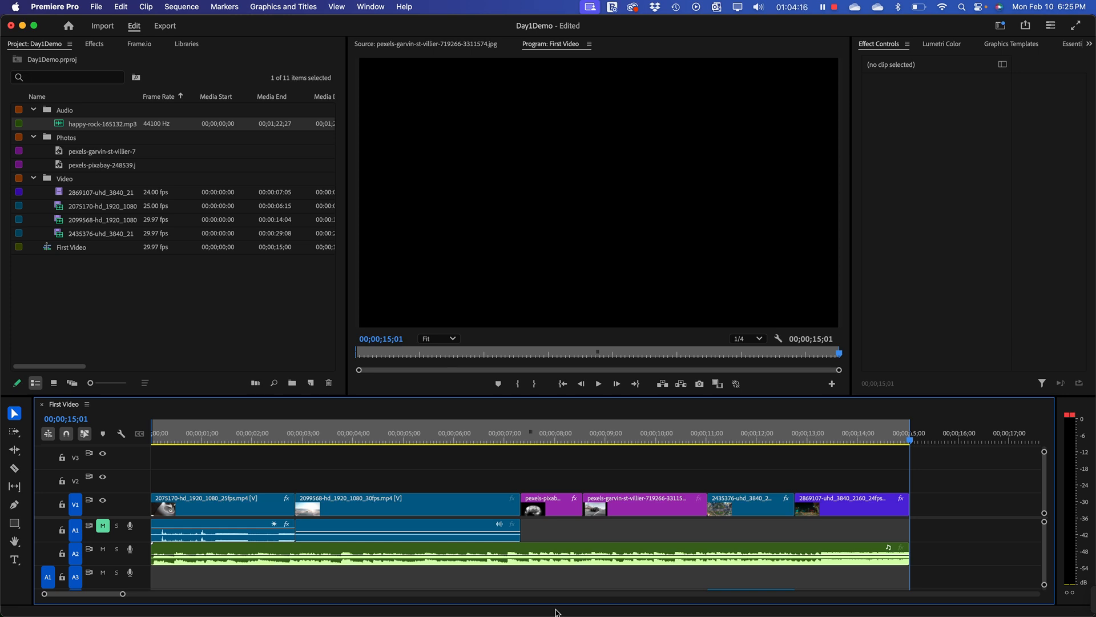
Step: Switch to Chrome and open the Online Content resources unit in the Digital Media 800 course content to review the stock media links
key(super+Tab)
key(super+Tab)
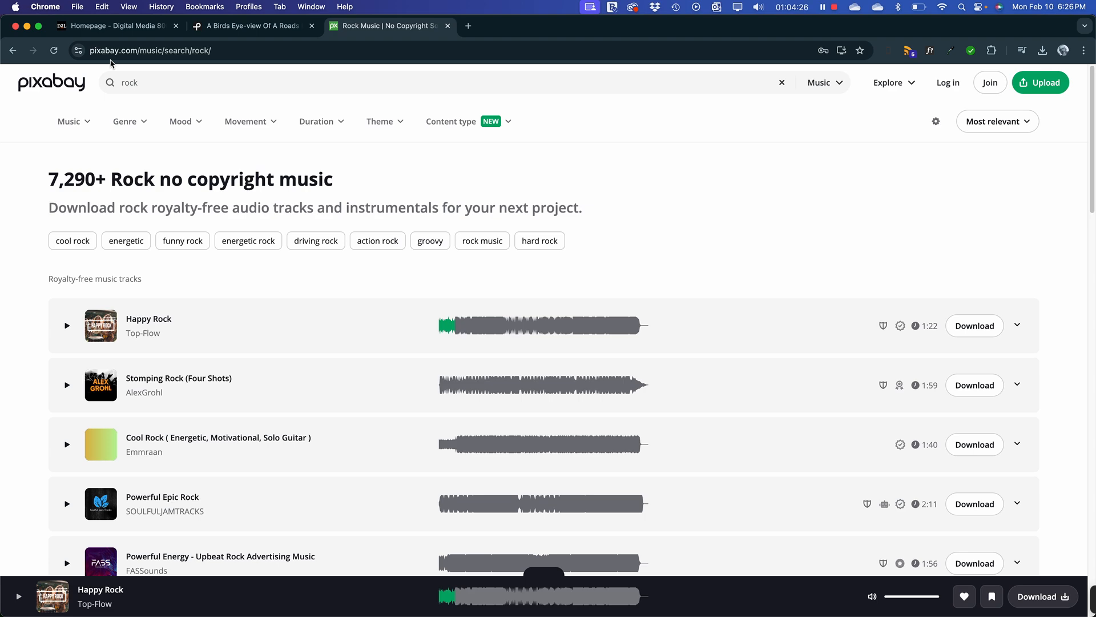
click(130, 28)
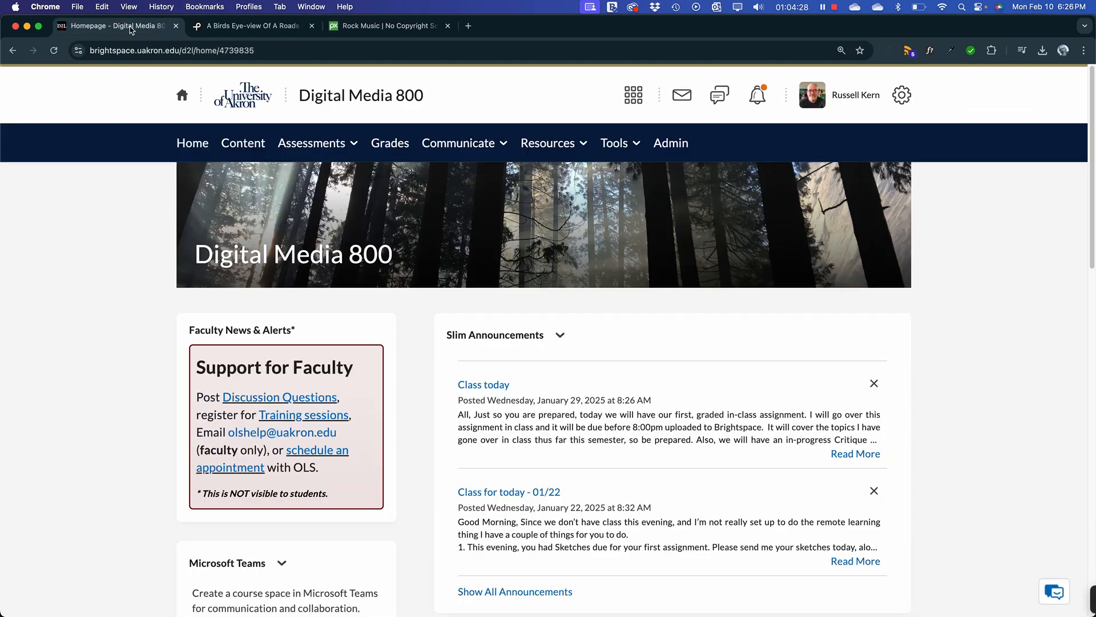
click(261, 144)
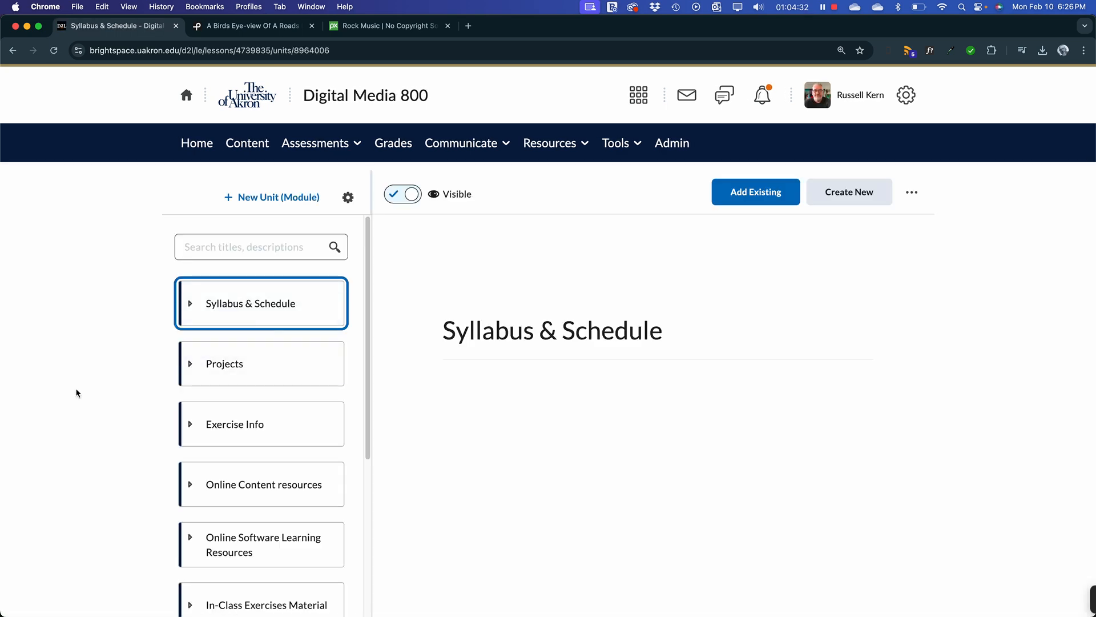
scroll(256, 425, down, 5)
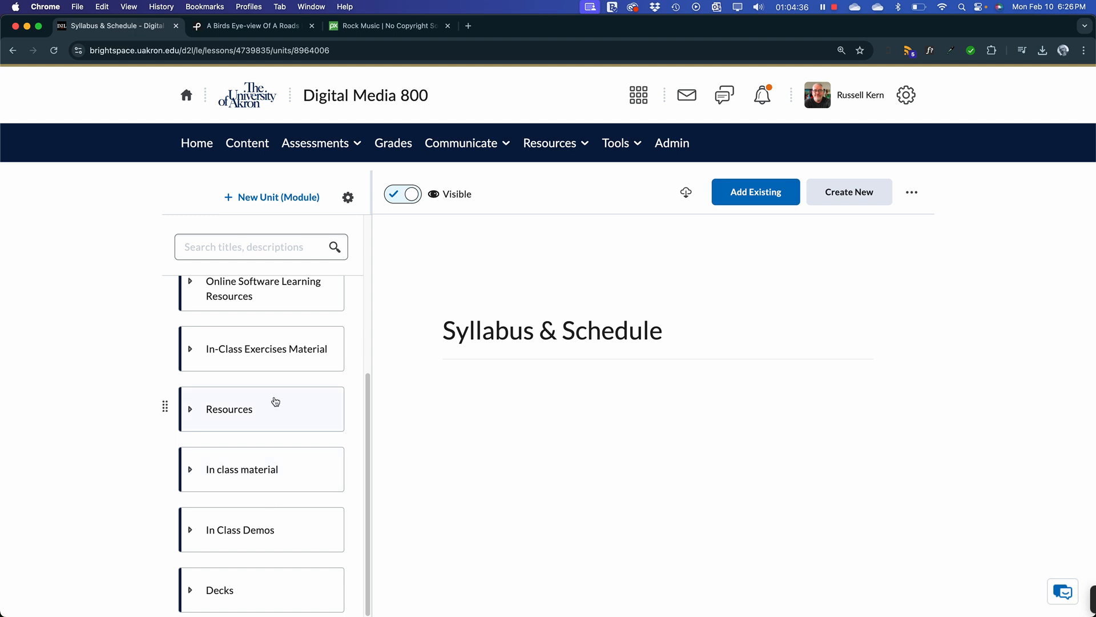
click(275, 401)
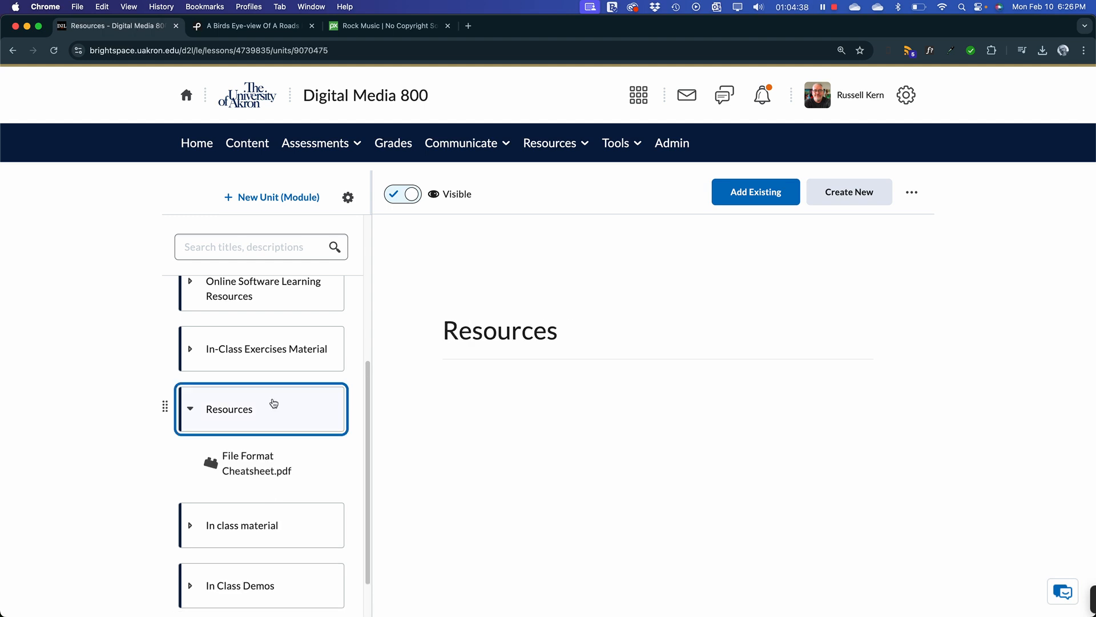
scroll(275, 412, up, 1)
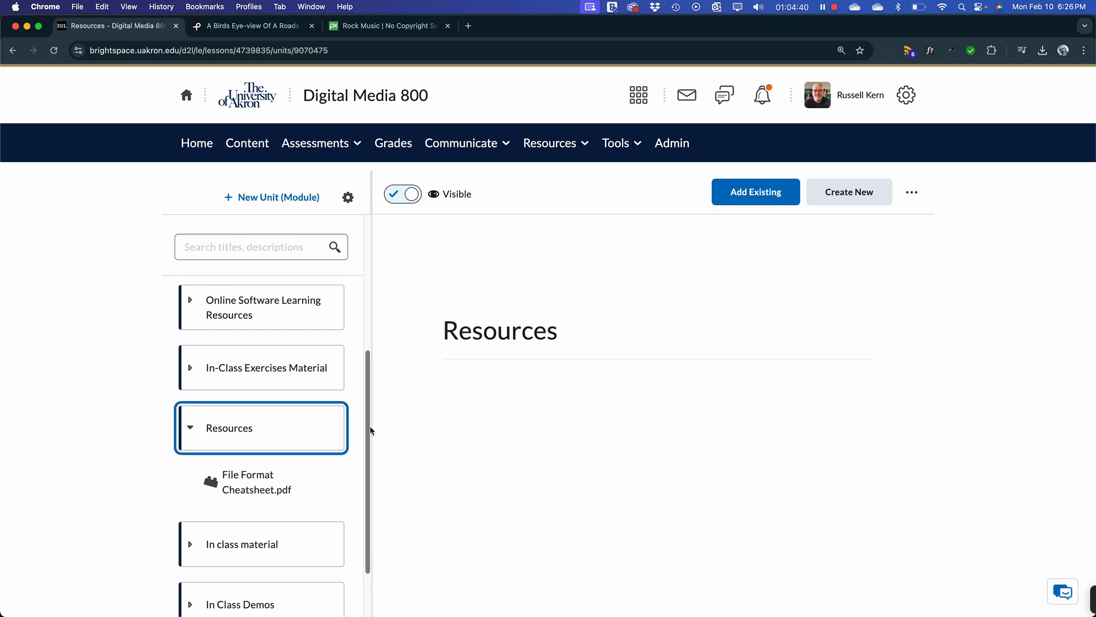
drag(370, 430, 367, 329)
click(283, 421)
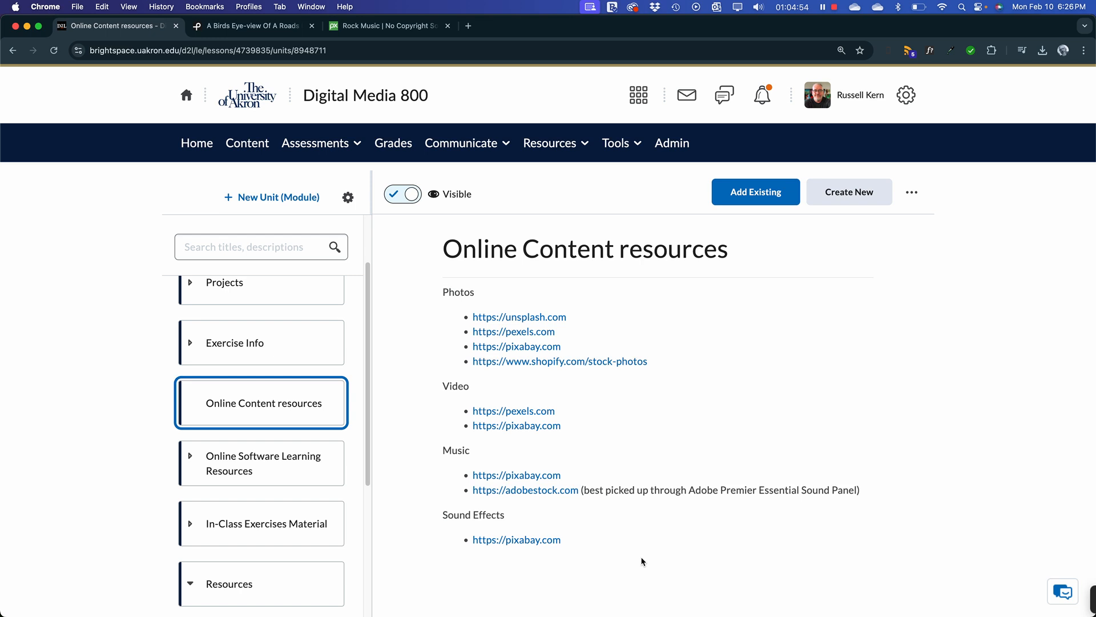
scroll(231, 297, up, 2)
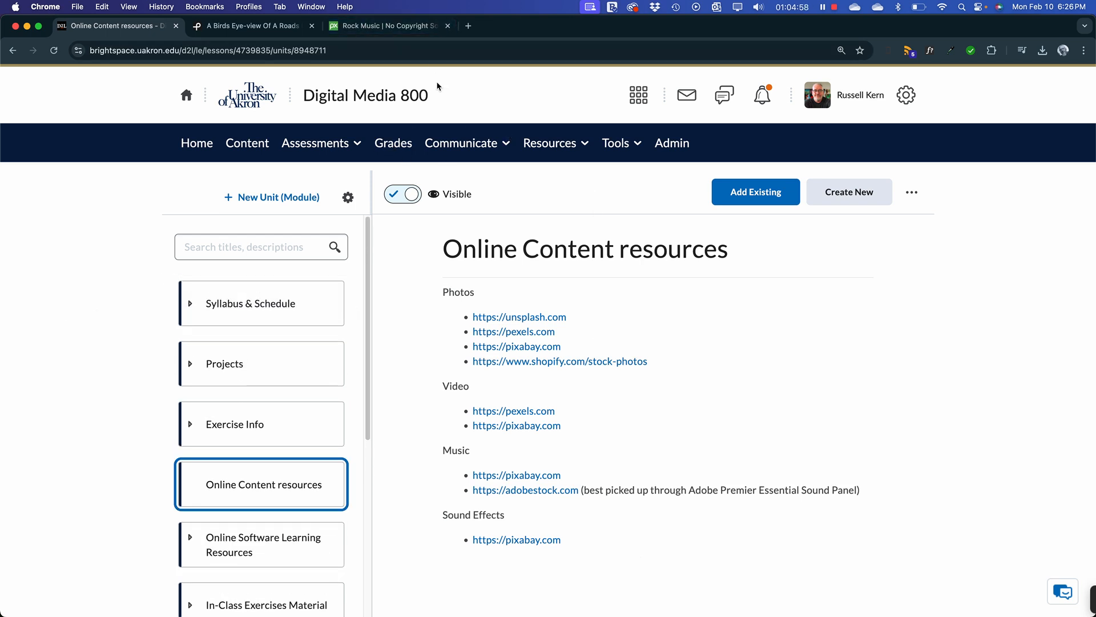
Step: Switch to Premiere Pro and export the First Video sequence as First Video.mp4 into the Renders folder inside PremierDemo1
key(super+Tab)
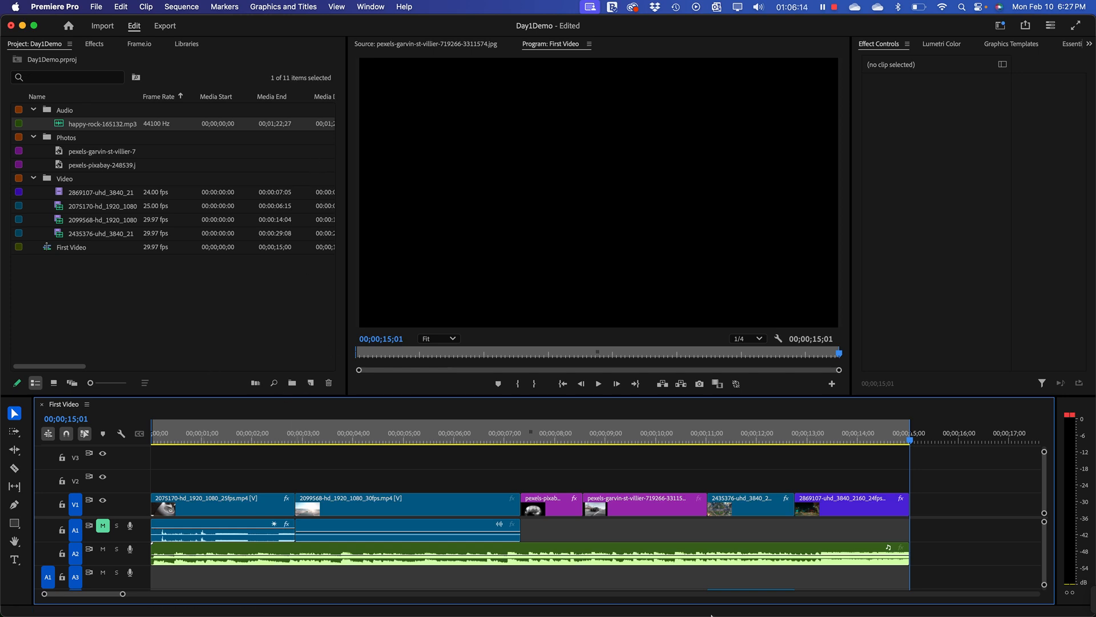
drag(503, 434, 257, 434)
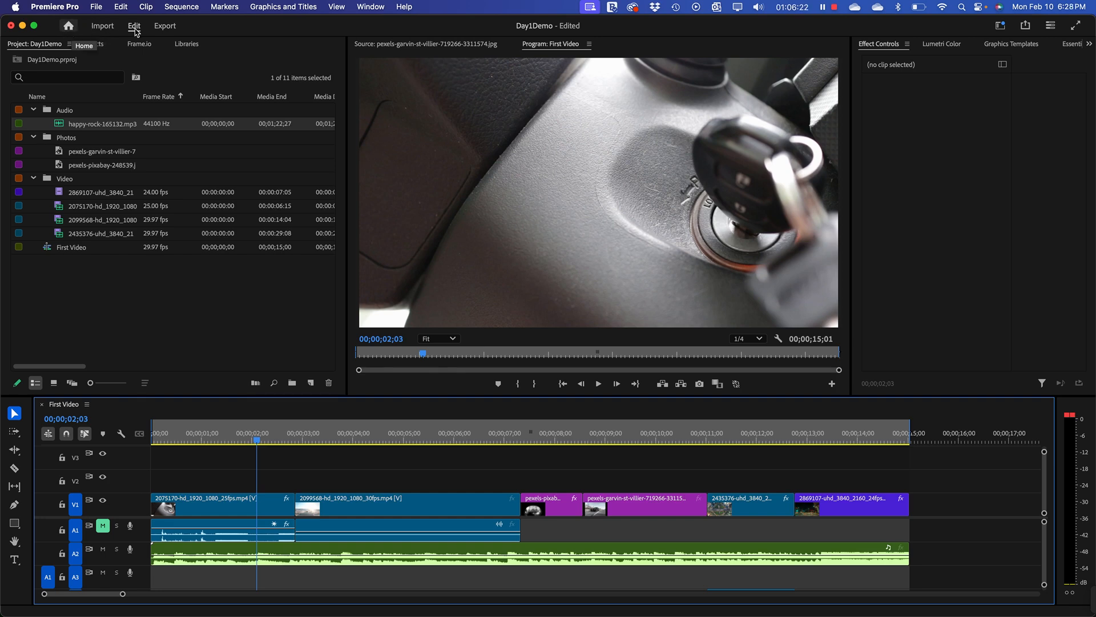
click(166, 26)
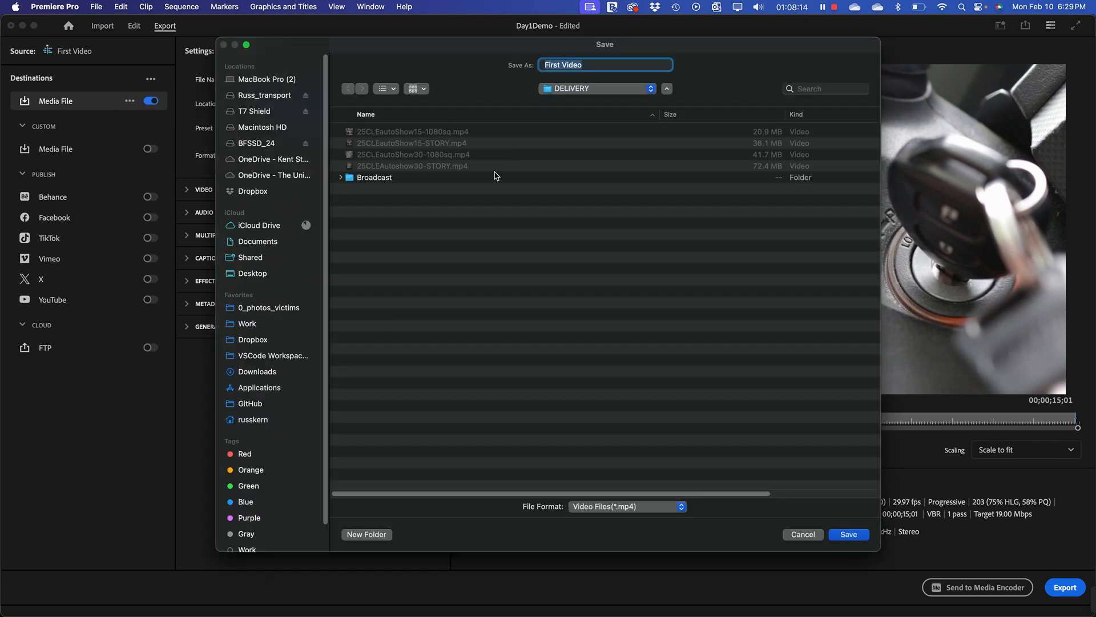
click(574, 89)
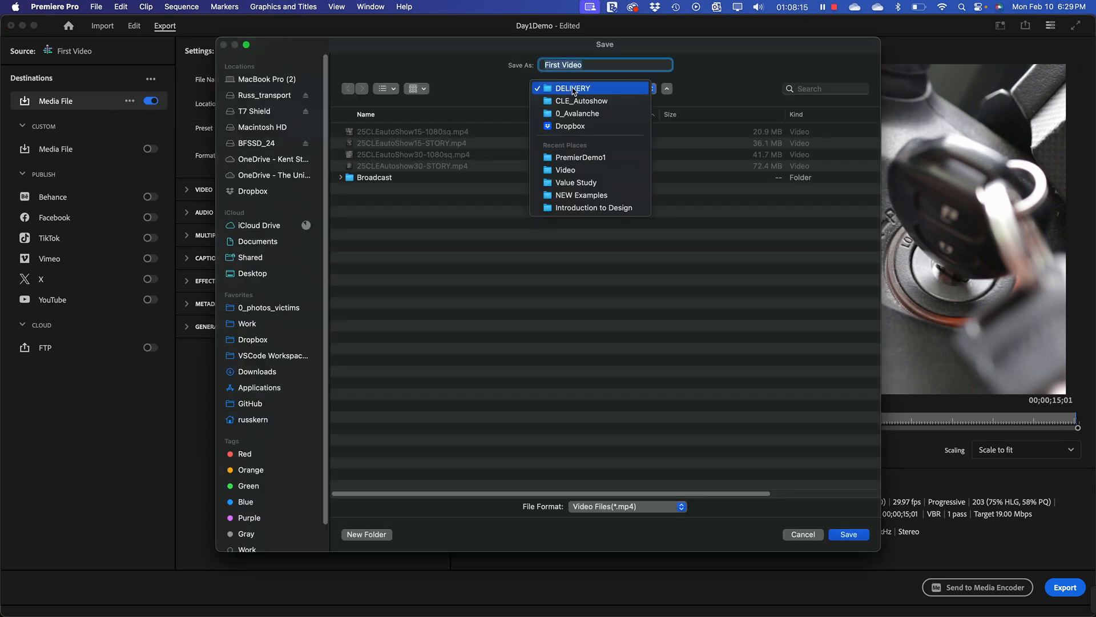
click(577, 158)
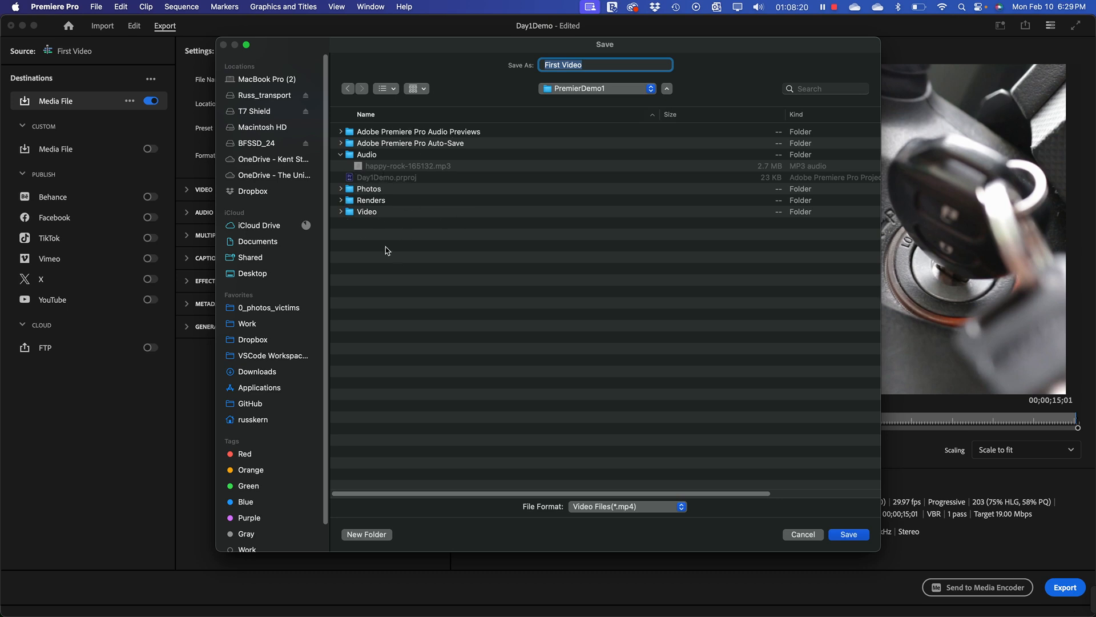
click(372, 202)
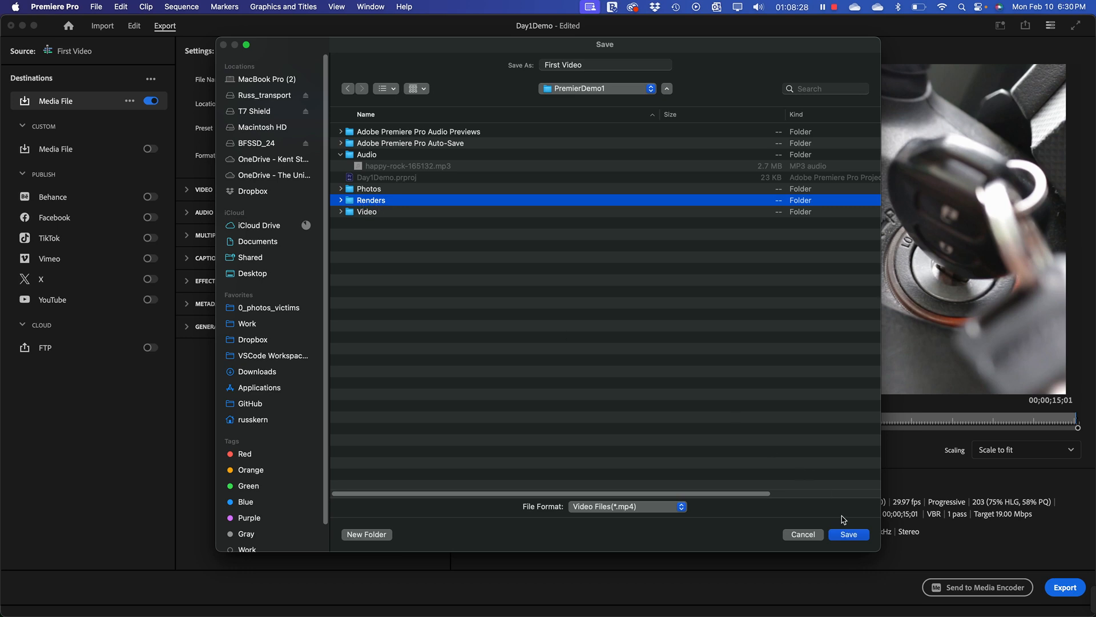
double_click(352, 200)
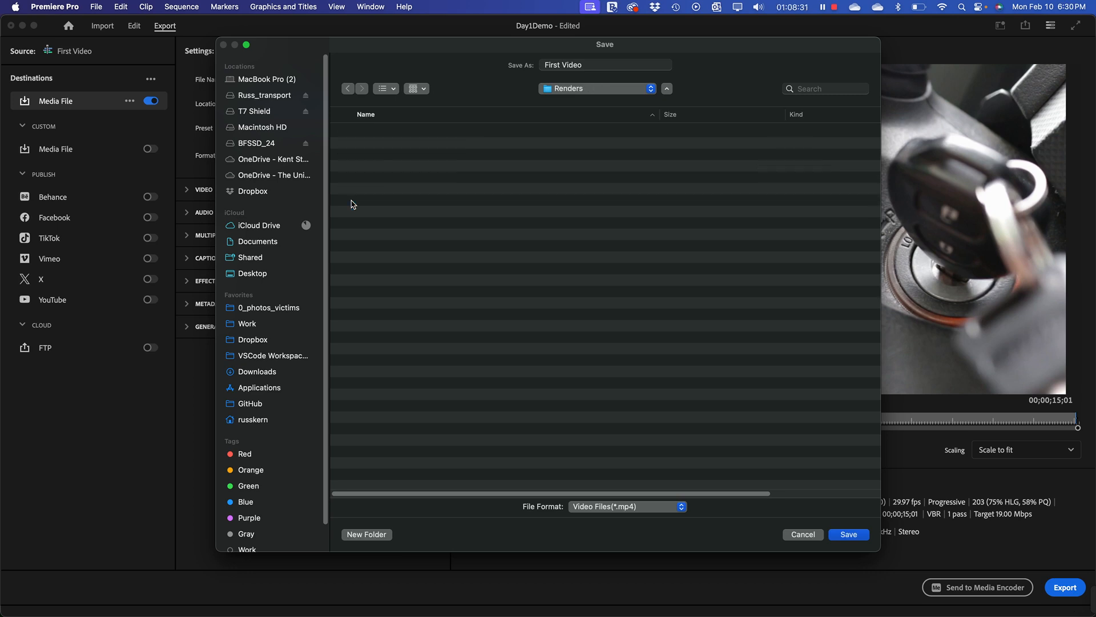
click(848, 535)
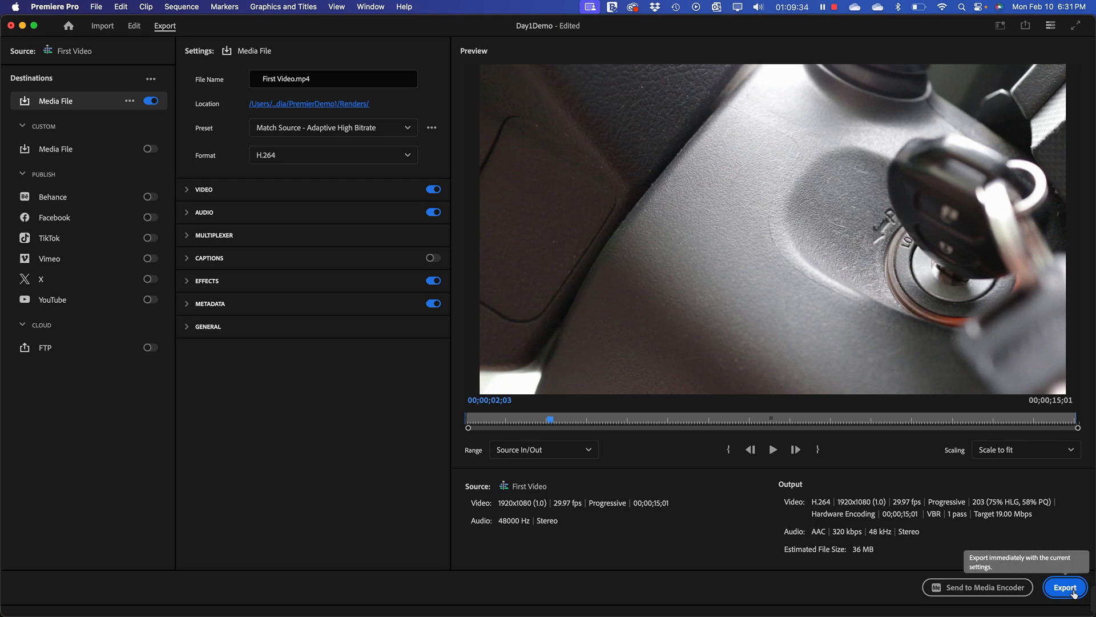
click(1071, 590)
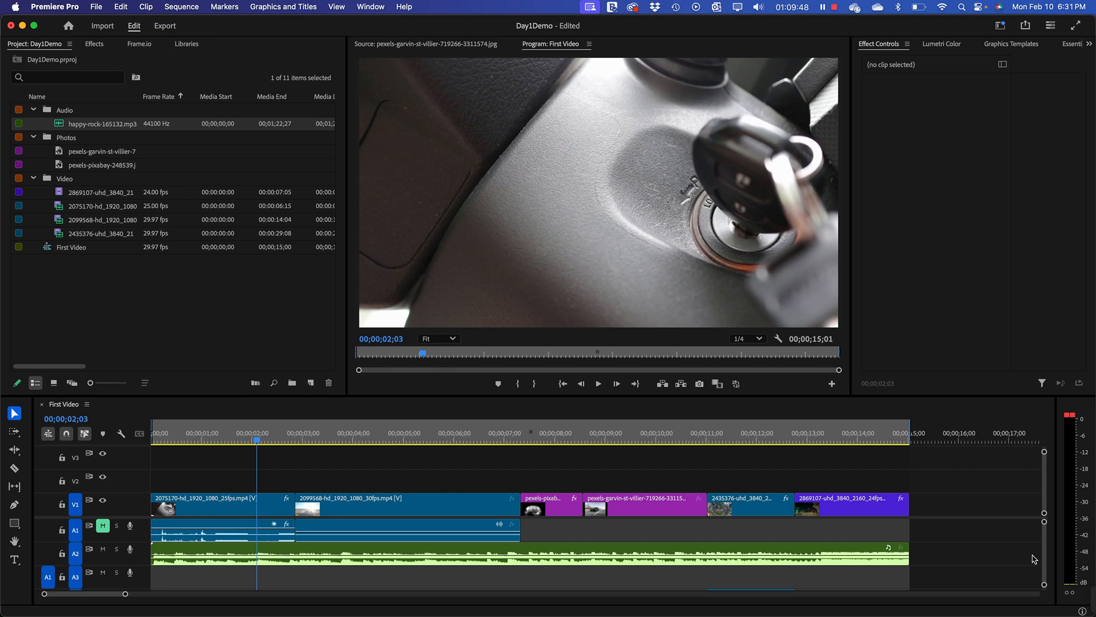
Step: Switch to Finder, open First Video.mp4 from the Renders folder in QuickTime Player and play it to check the export
key(super+Tab)
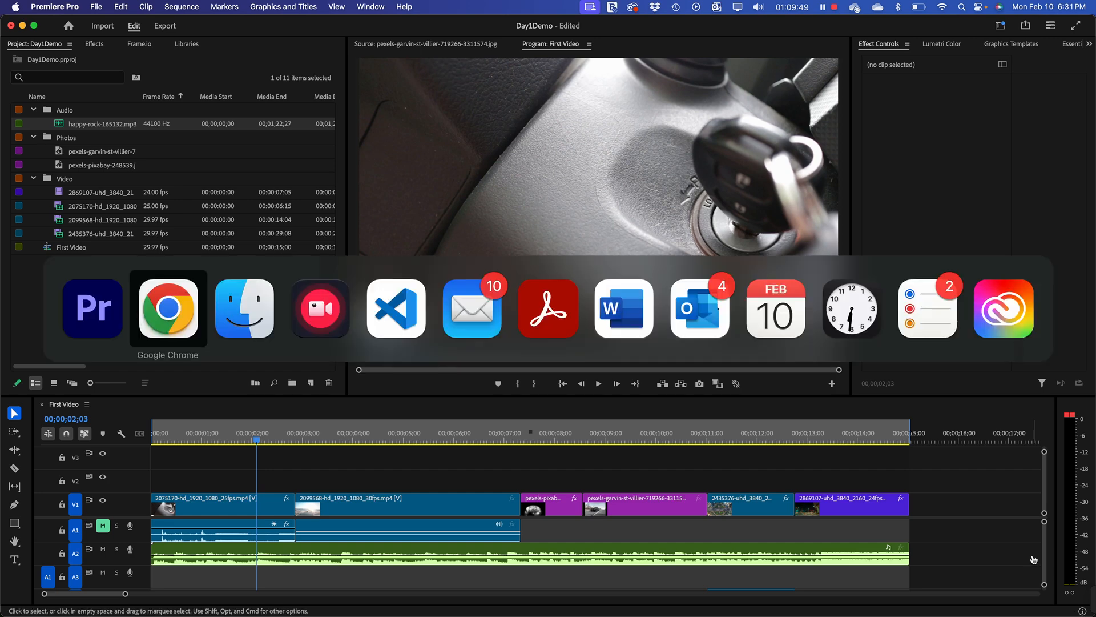
click(257, 314)
click(728, 286)
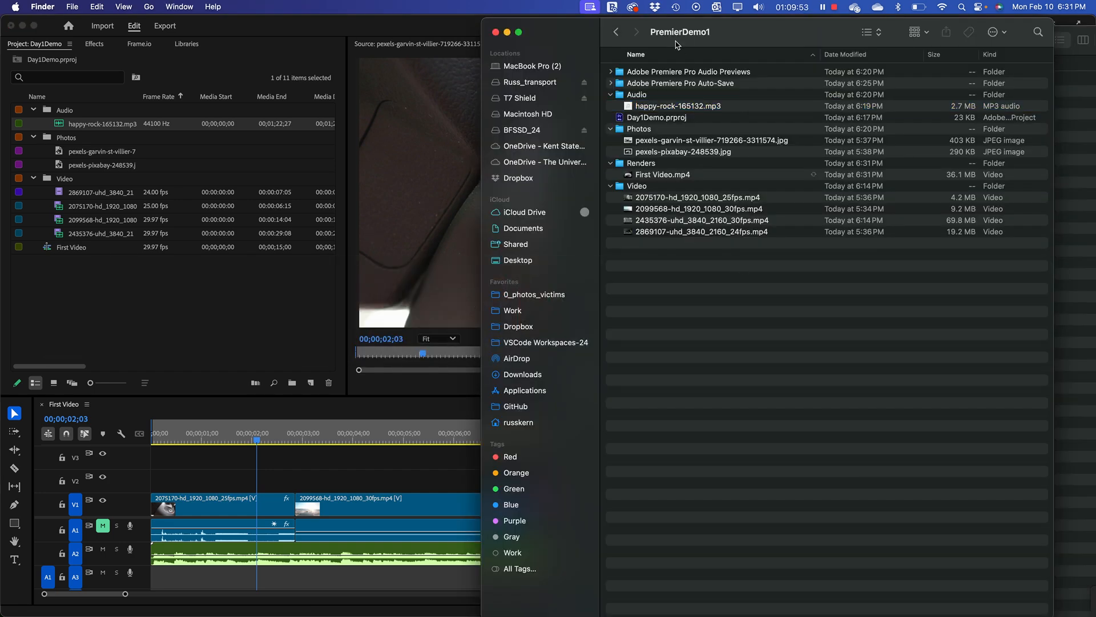
click(631, 176)
right_click(631, 176)
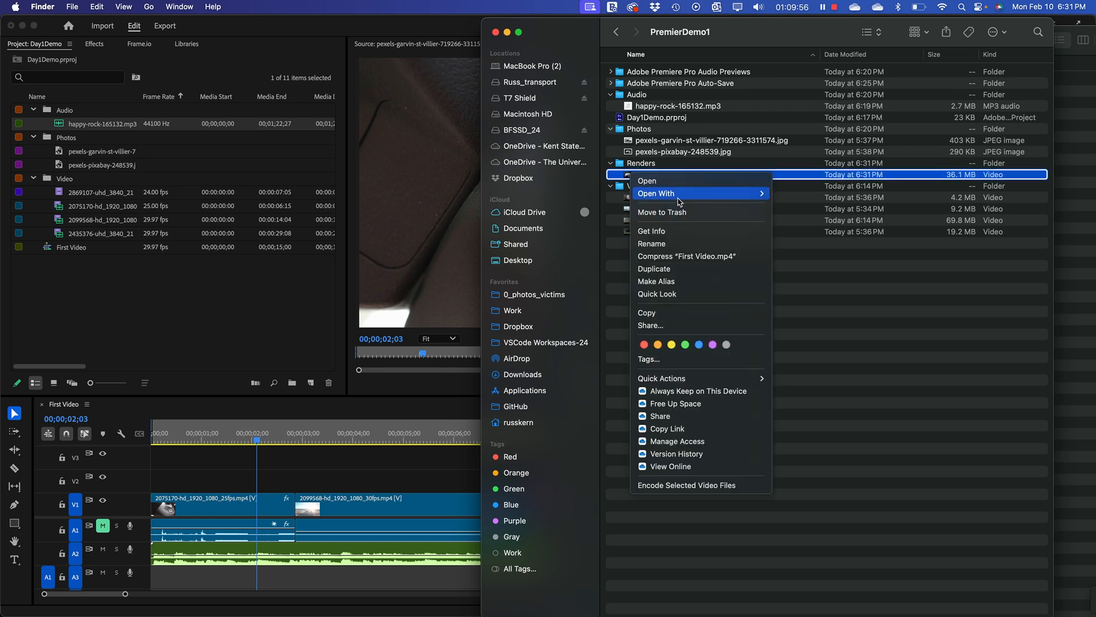
mouse_move(742, 193)
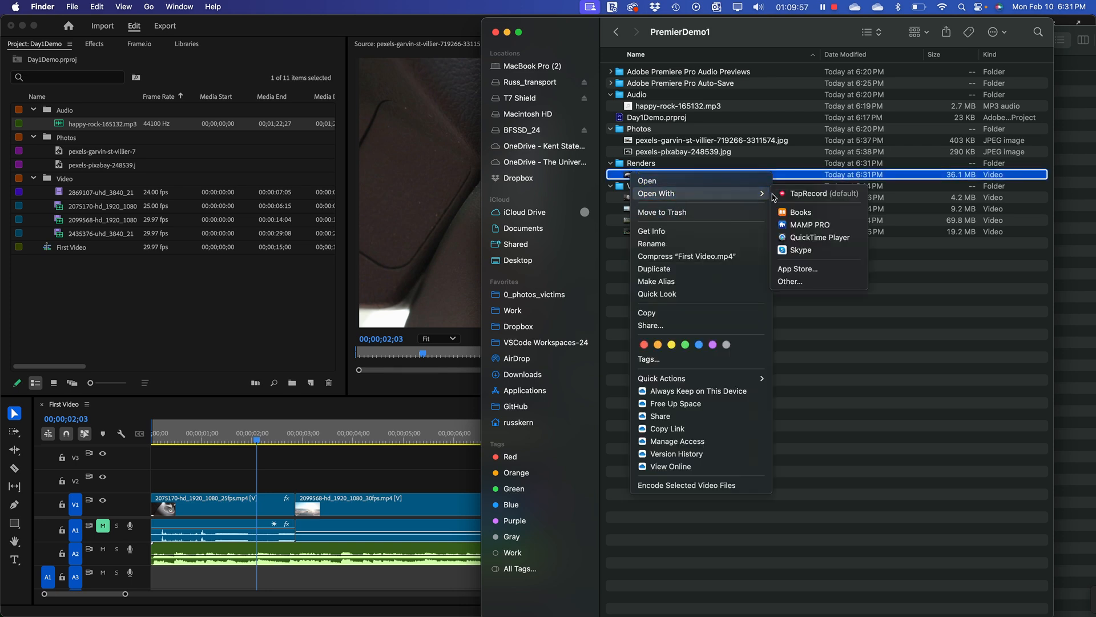
click(805, 237)
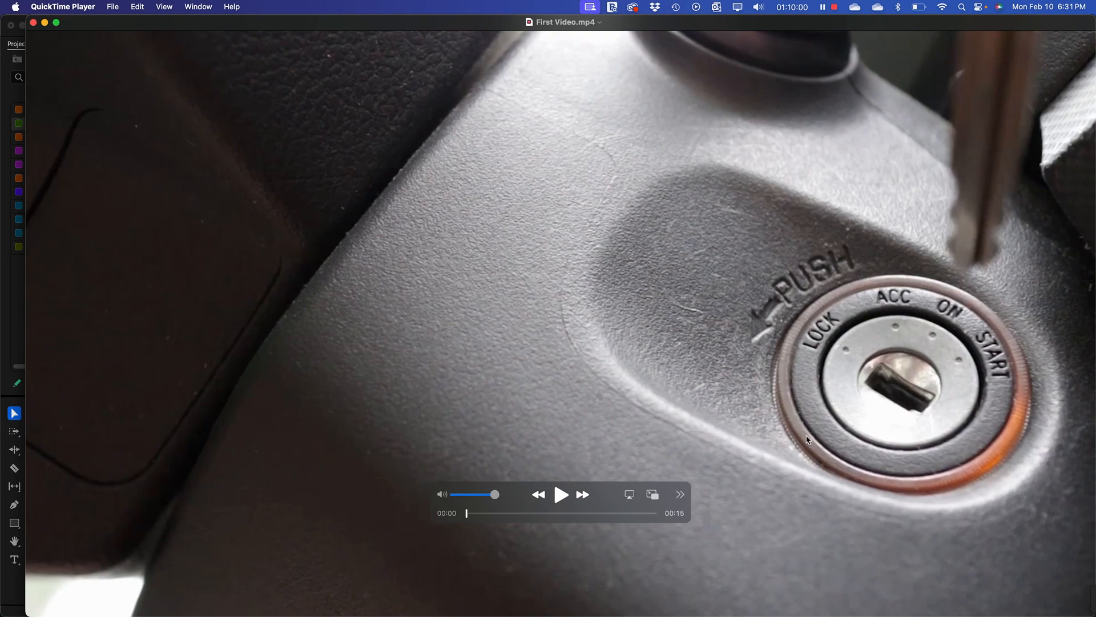
key(space)
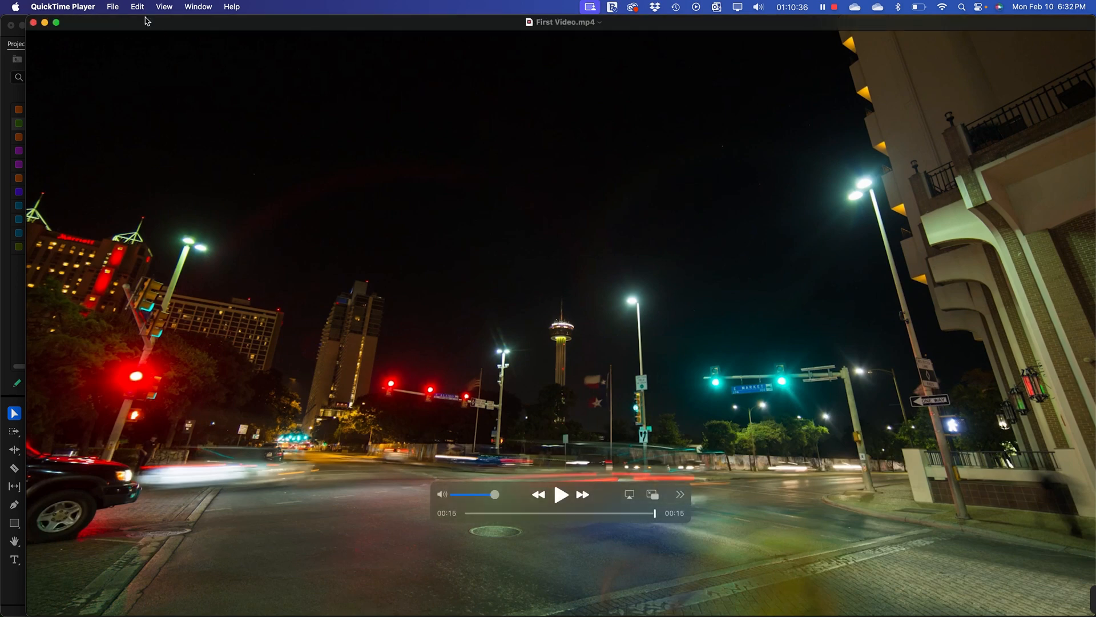
Step: Move the QuickTime Player window aside, switch back to Premiere Pro and save the Day1Demo project
drag(87, 18, 62, 18)
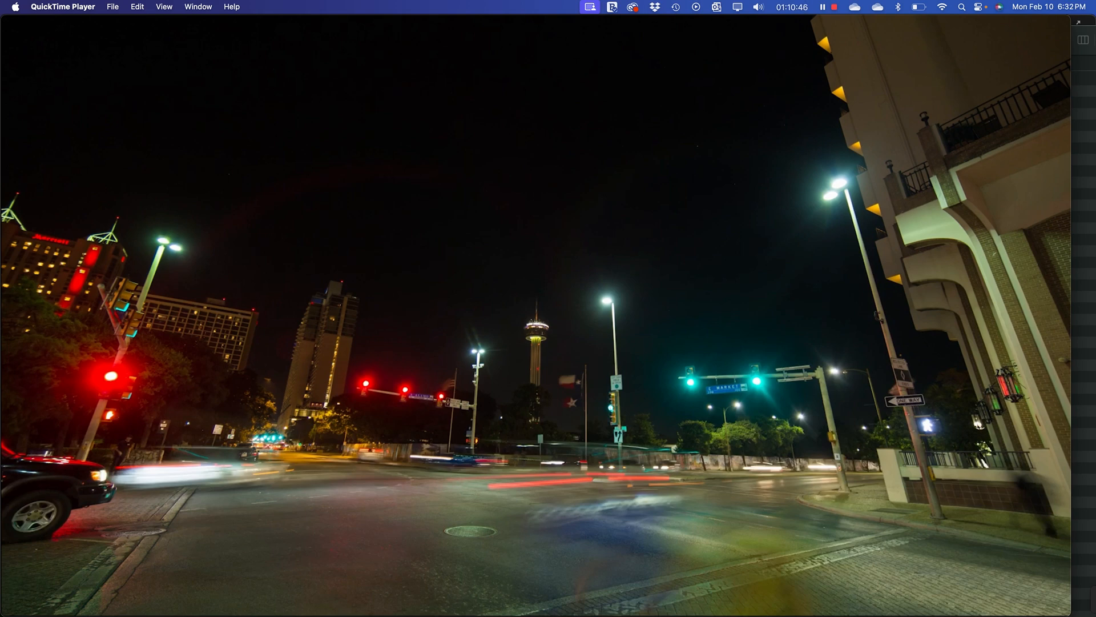
mouse_move(135, 46)
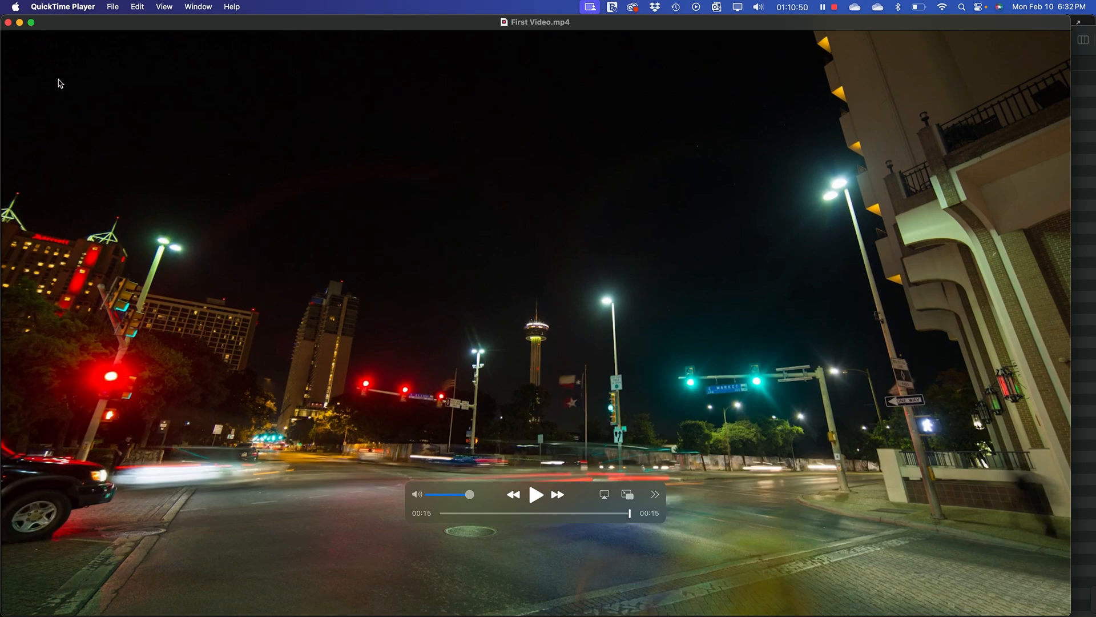
mouse_move(63, 23)
mouse_down()
mouse_move(203, 174)
mouse_move(78, 9)
mouse_move(67, 9)
mouse_up()
drag(72, 22, 173, 66)
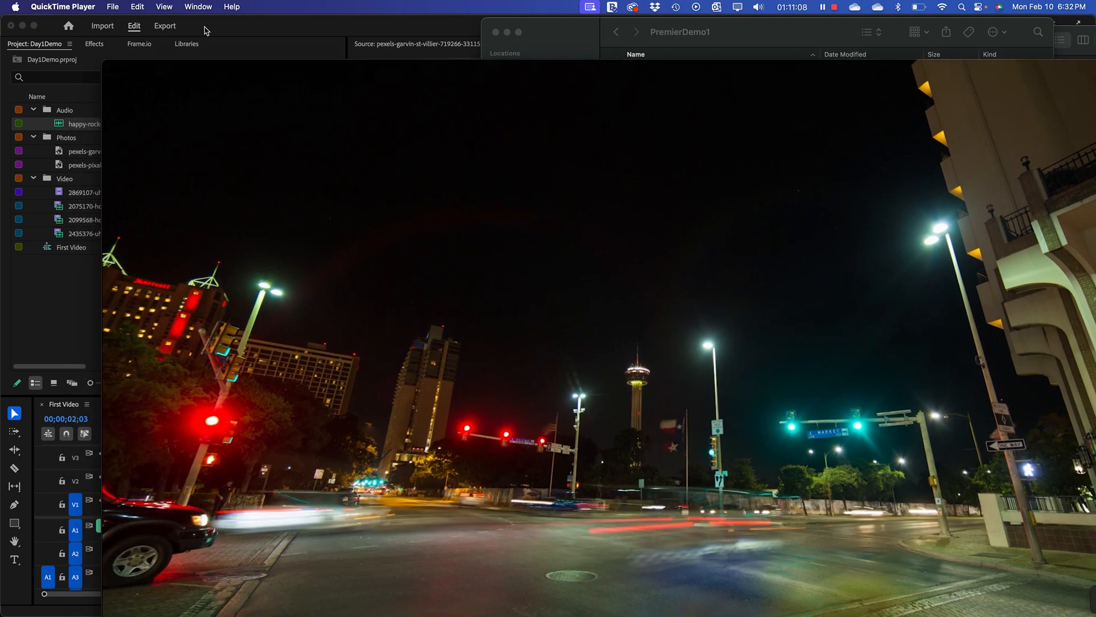
click(245, 27)
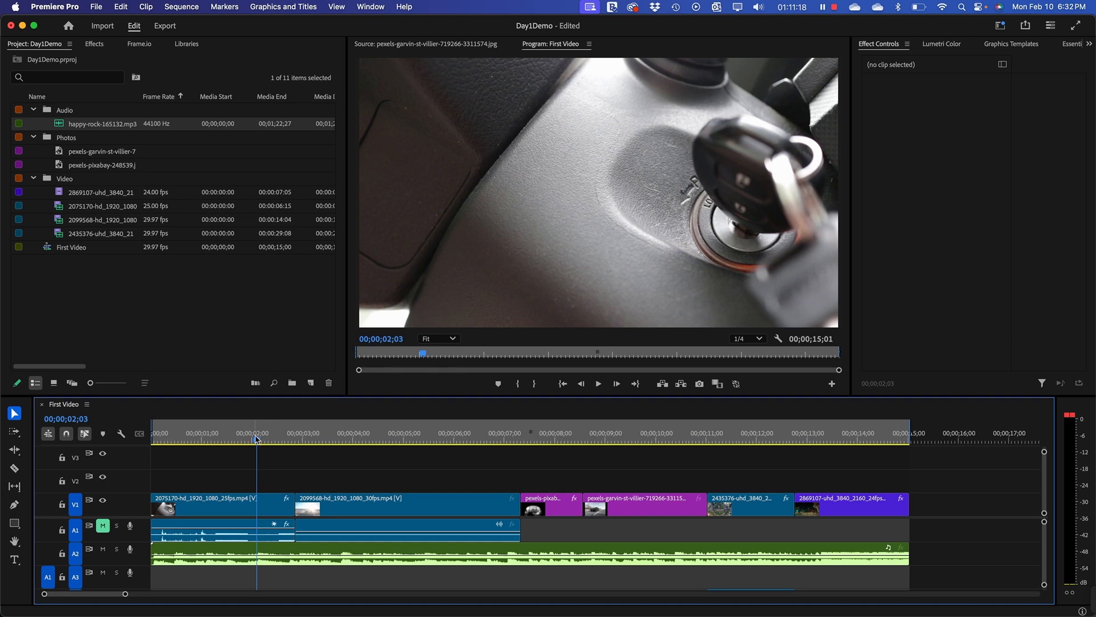
key(super+s)
Step: Clear the selection in the project and collapse the Video, Photos and Audio bins
click(194, 332)
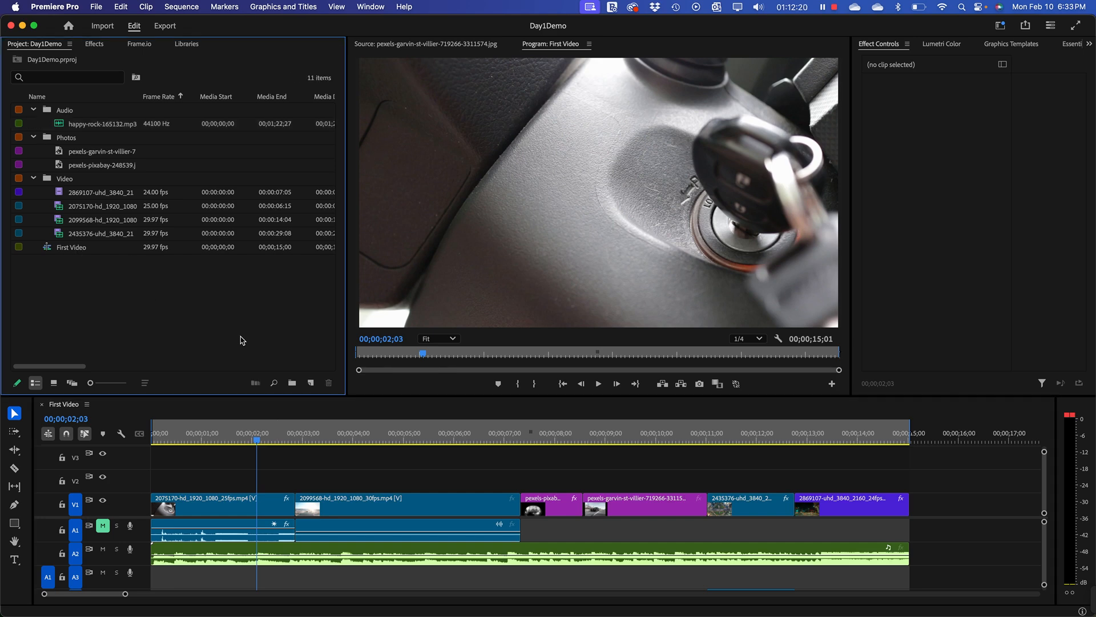
click(33, 179)
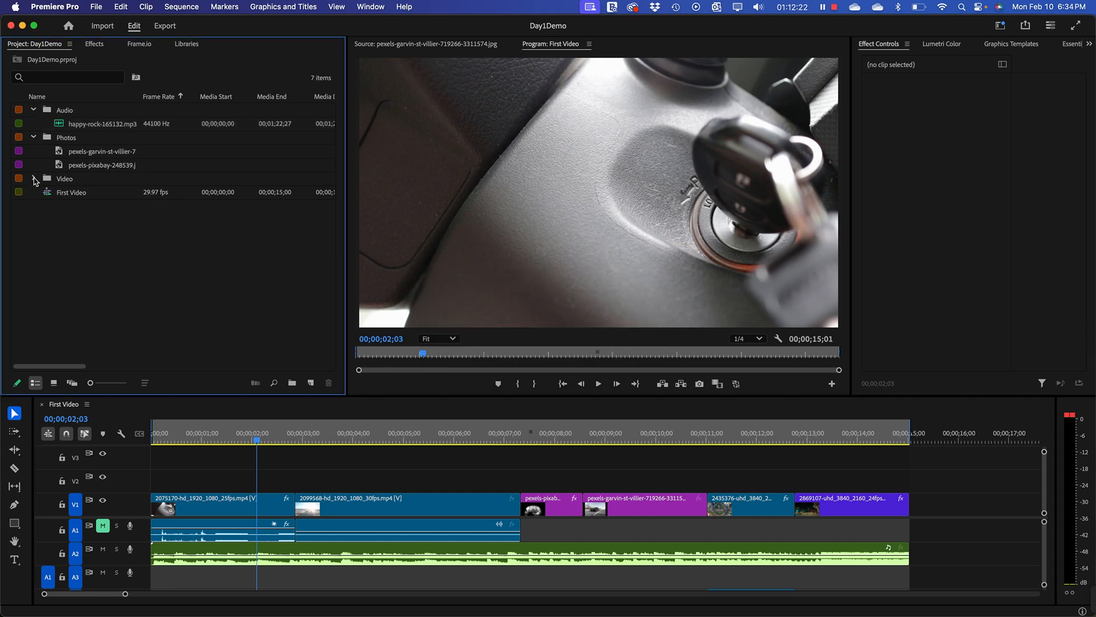
click(34, 138)
click(34, 110)
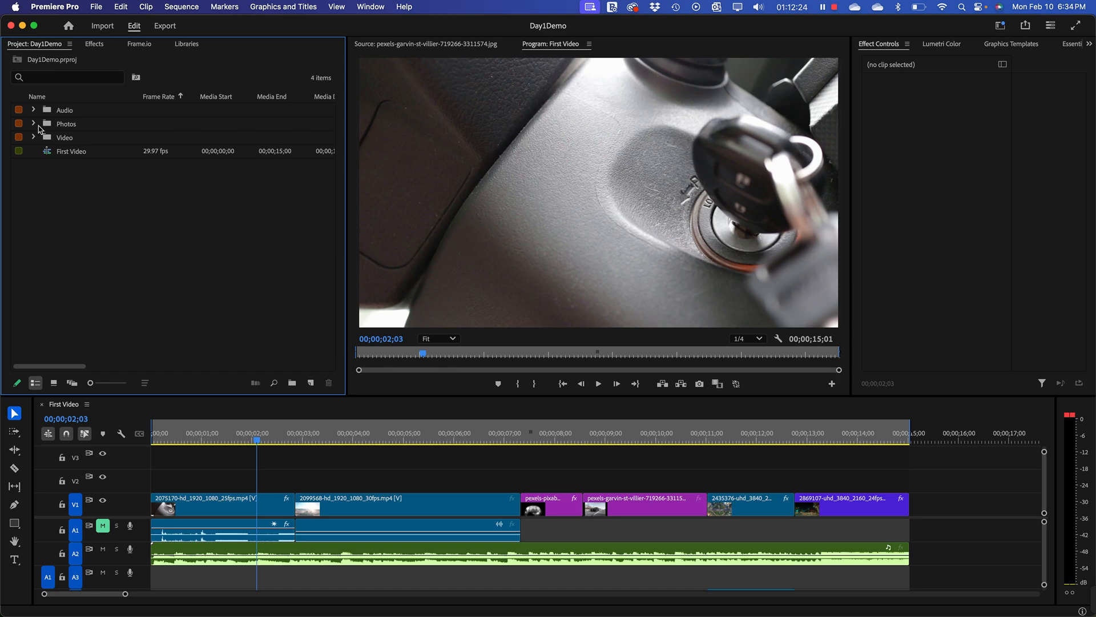